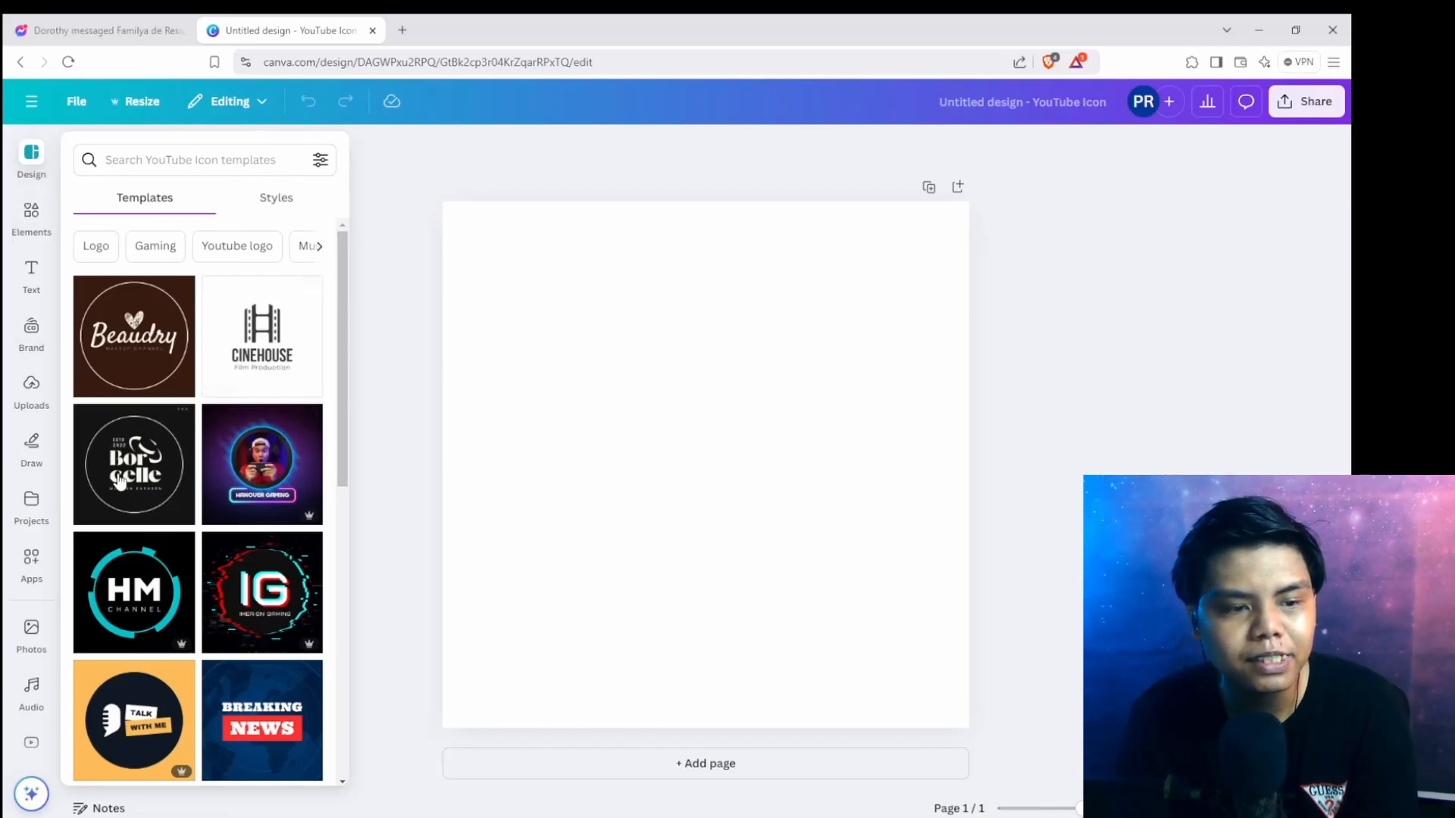
Apply the Hanover Gaming logo template and replace its circular photo with the uploaded portrait in the cream jacket.
click(261, 471)
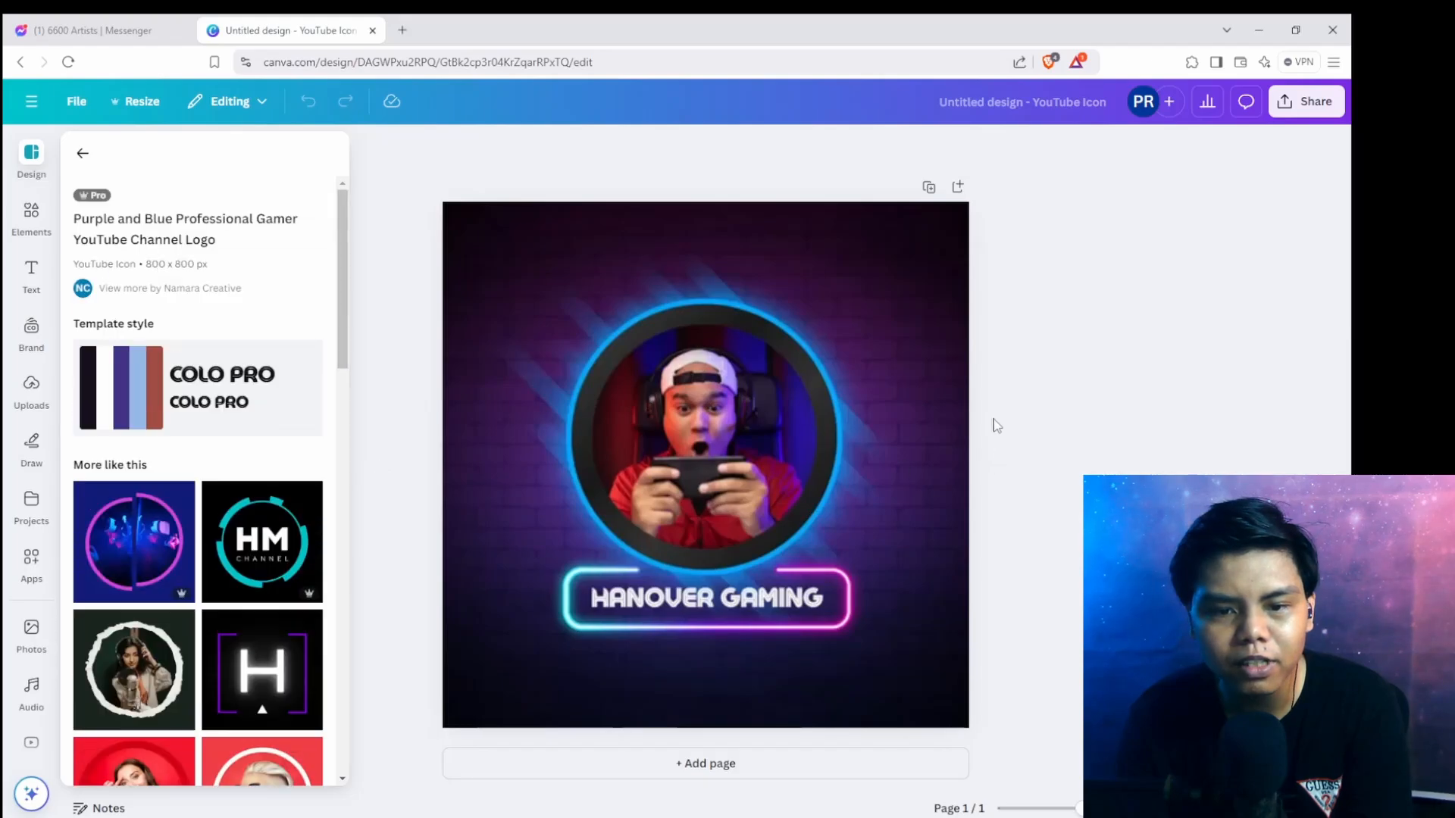
click(707, 429)
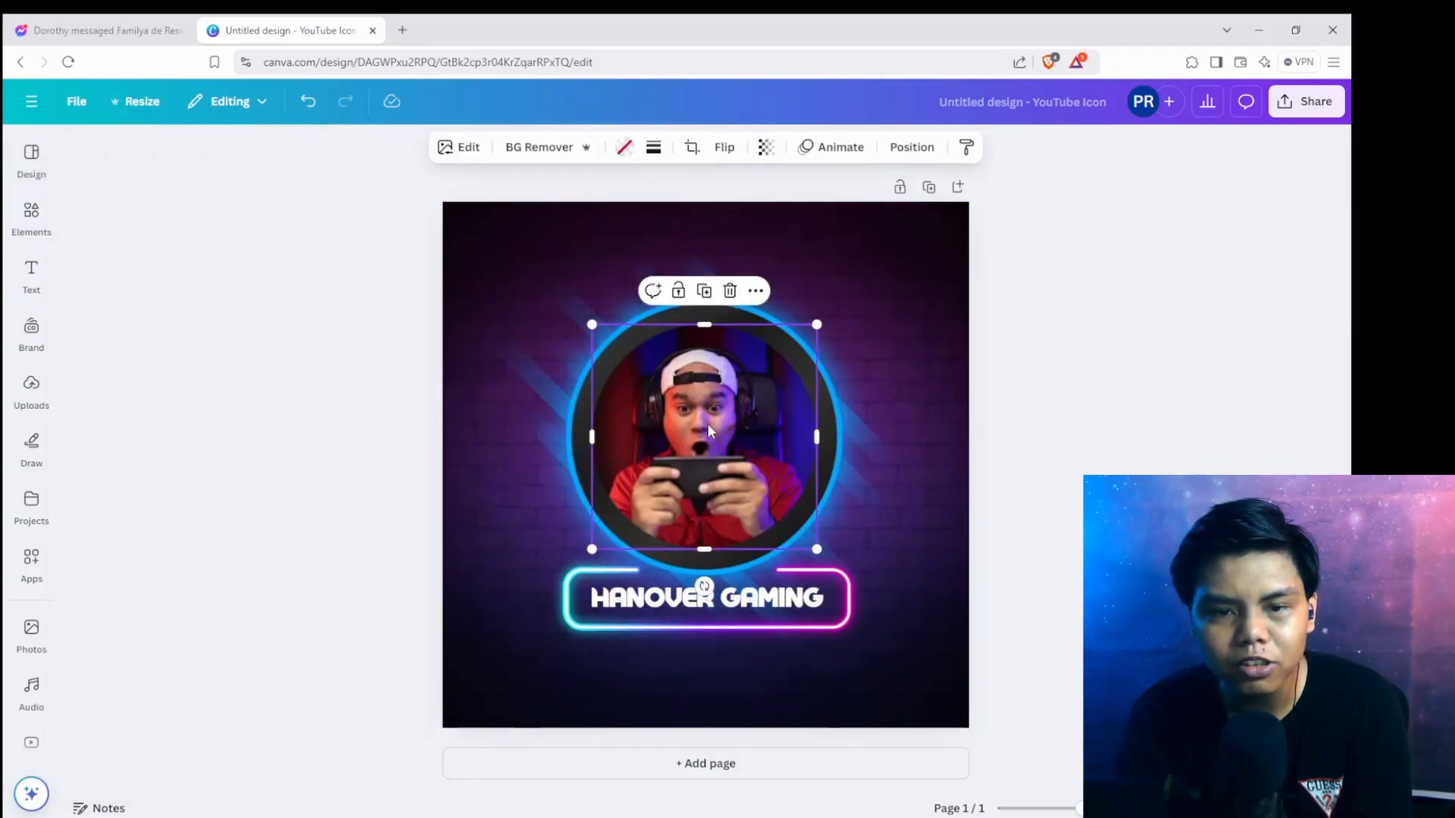
mouse_move(30, 218)
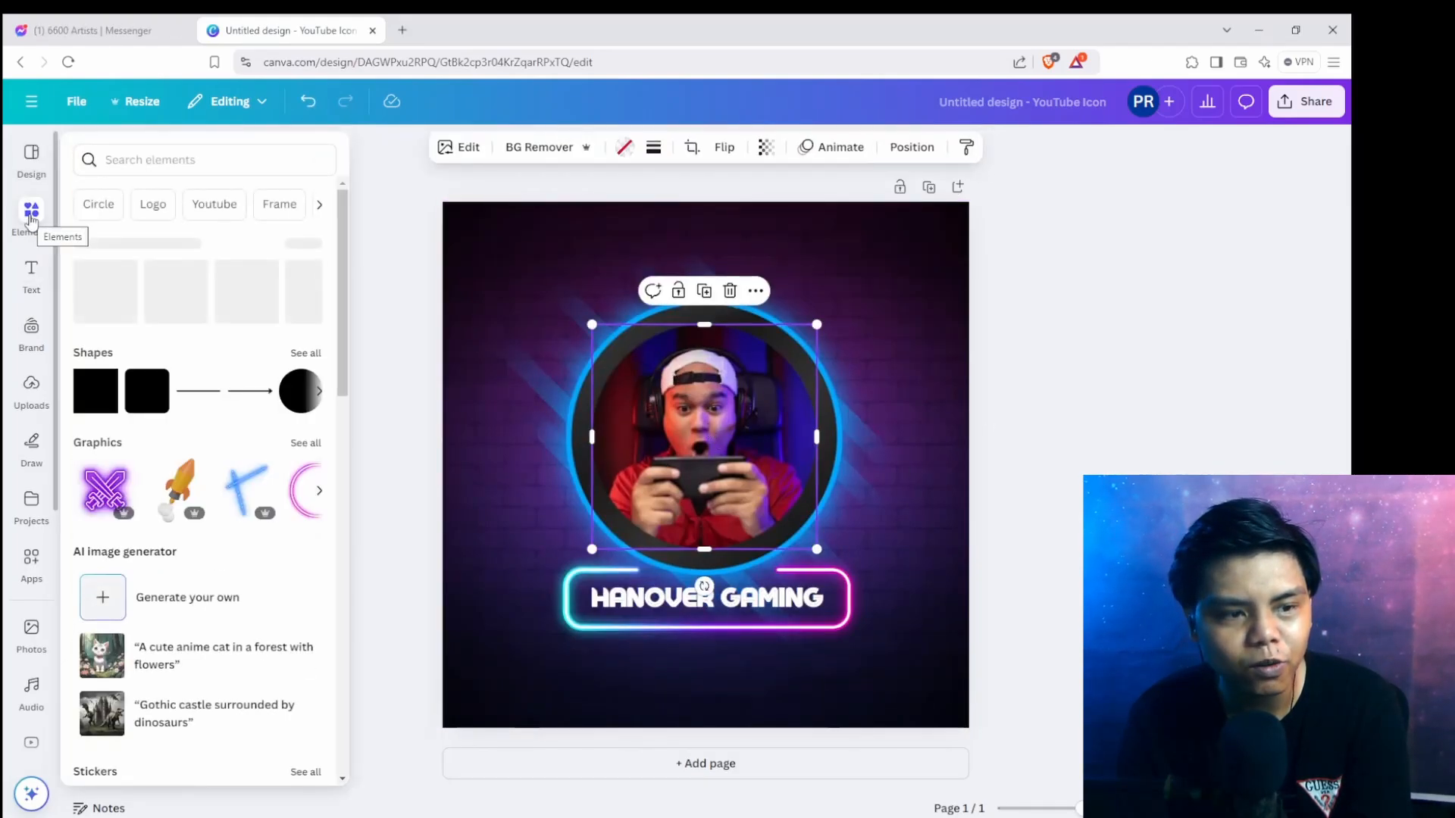
click(31, 385)
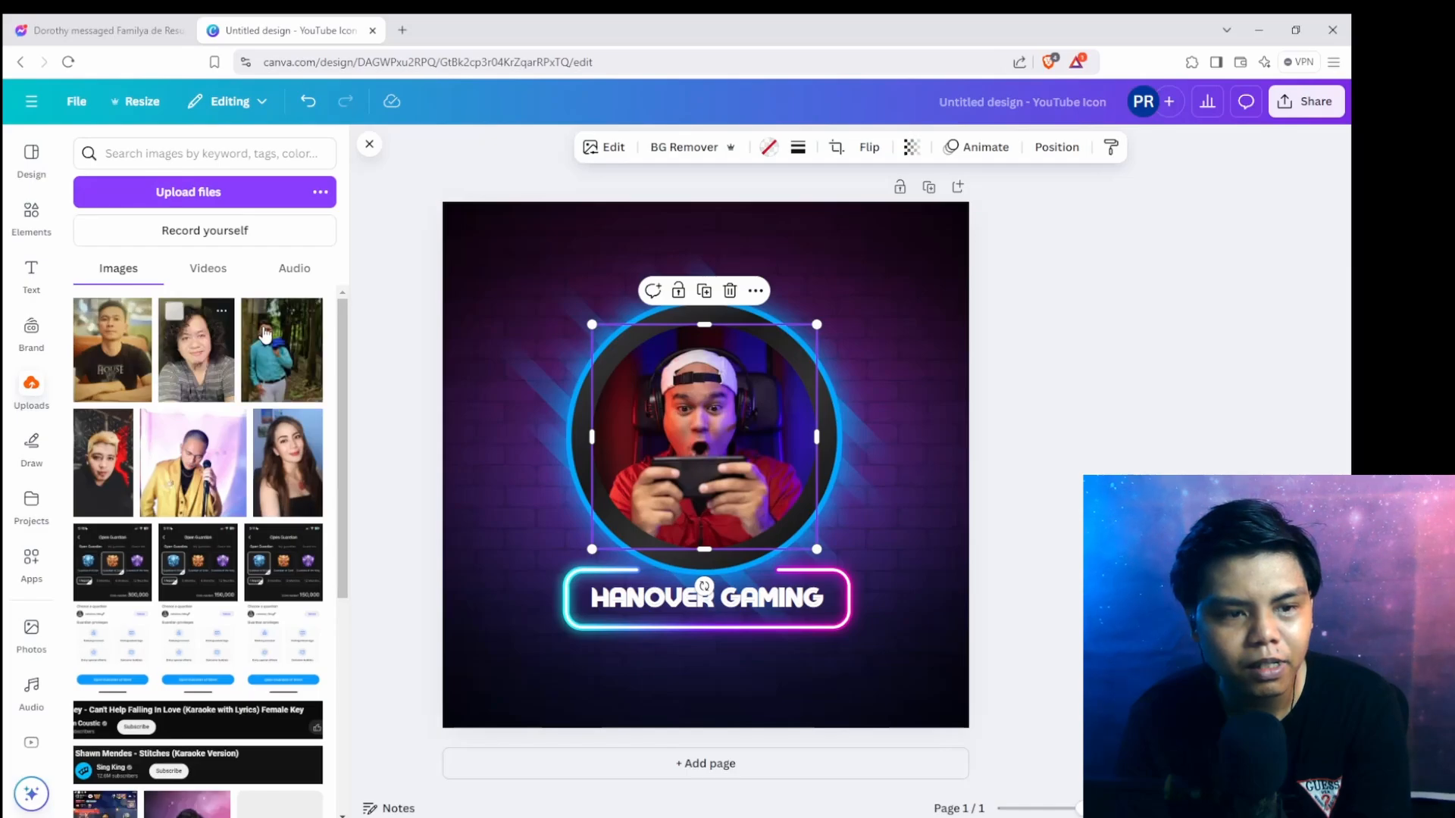
scroll(242, 478, down, 5)
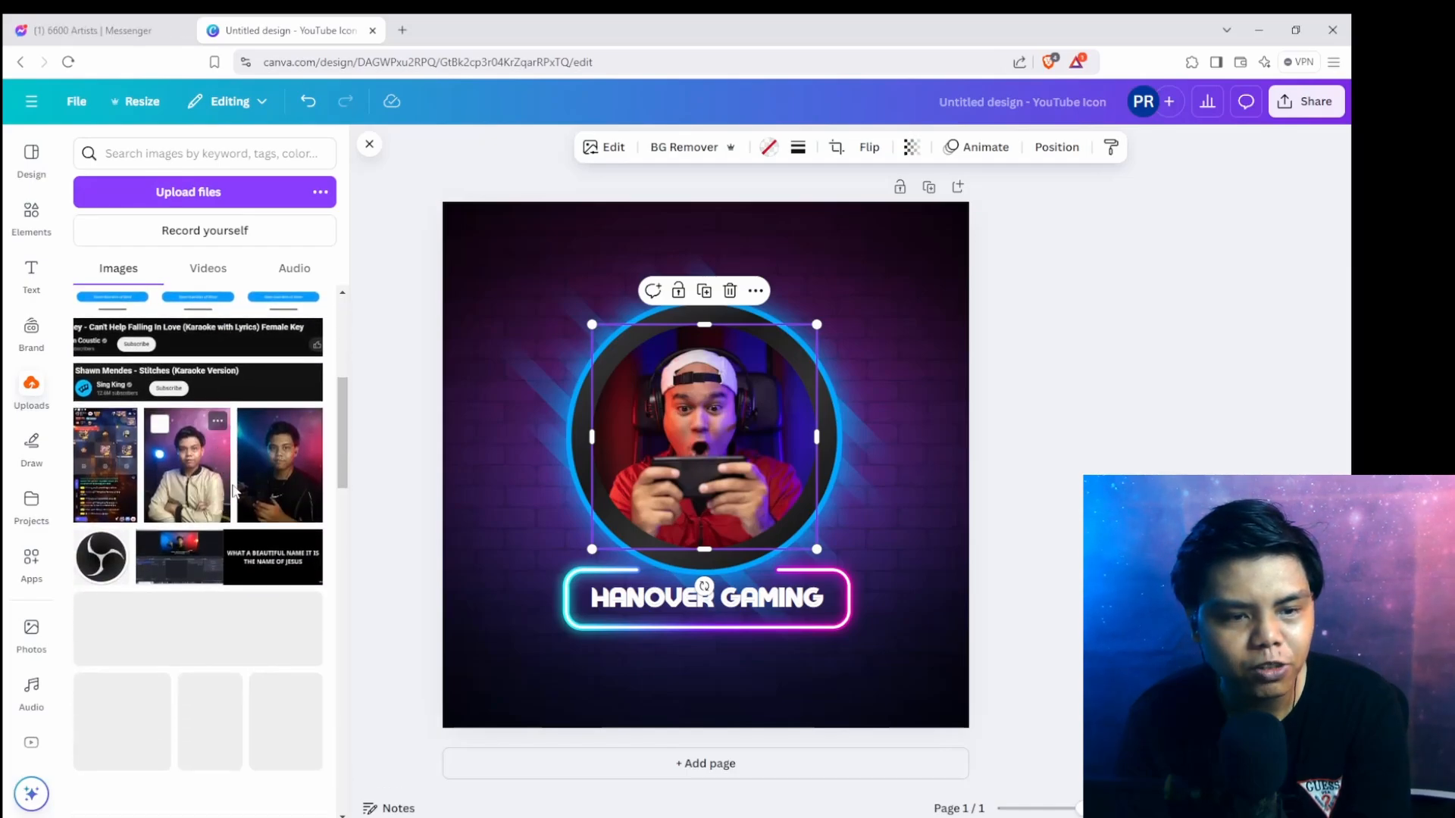
click(190, 493)
drag(702, 510, 707, 435)
Enlarge the portrait inside its circular frame and reposition it so the face and shoulders are centred.
double_click(701, 431)
click(933, 389)
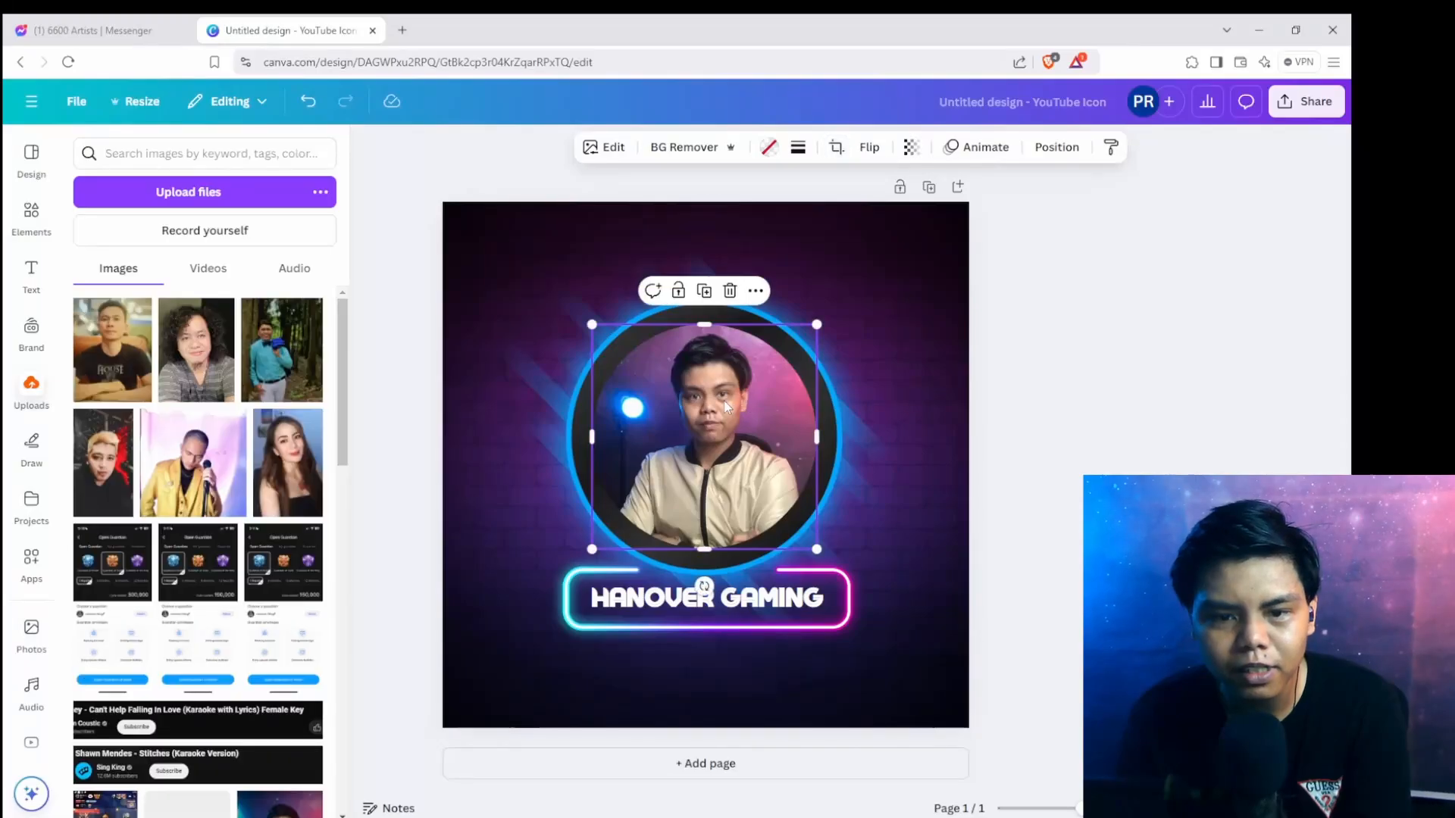
double_click(705, 455)
drag(592, 586, 540, 655)
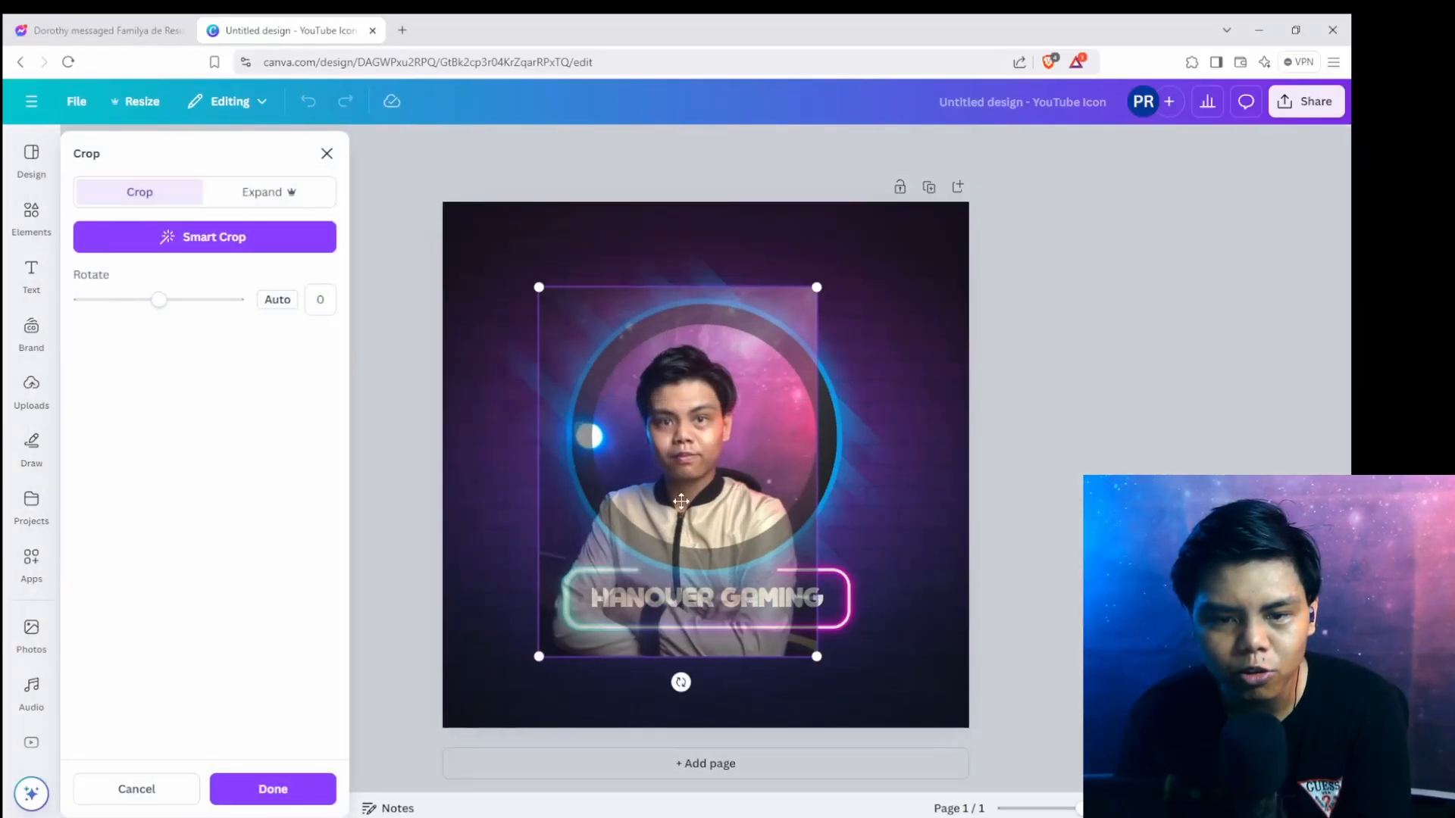
drag(709, 452, 724, 440)
click(884, 431)
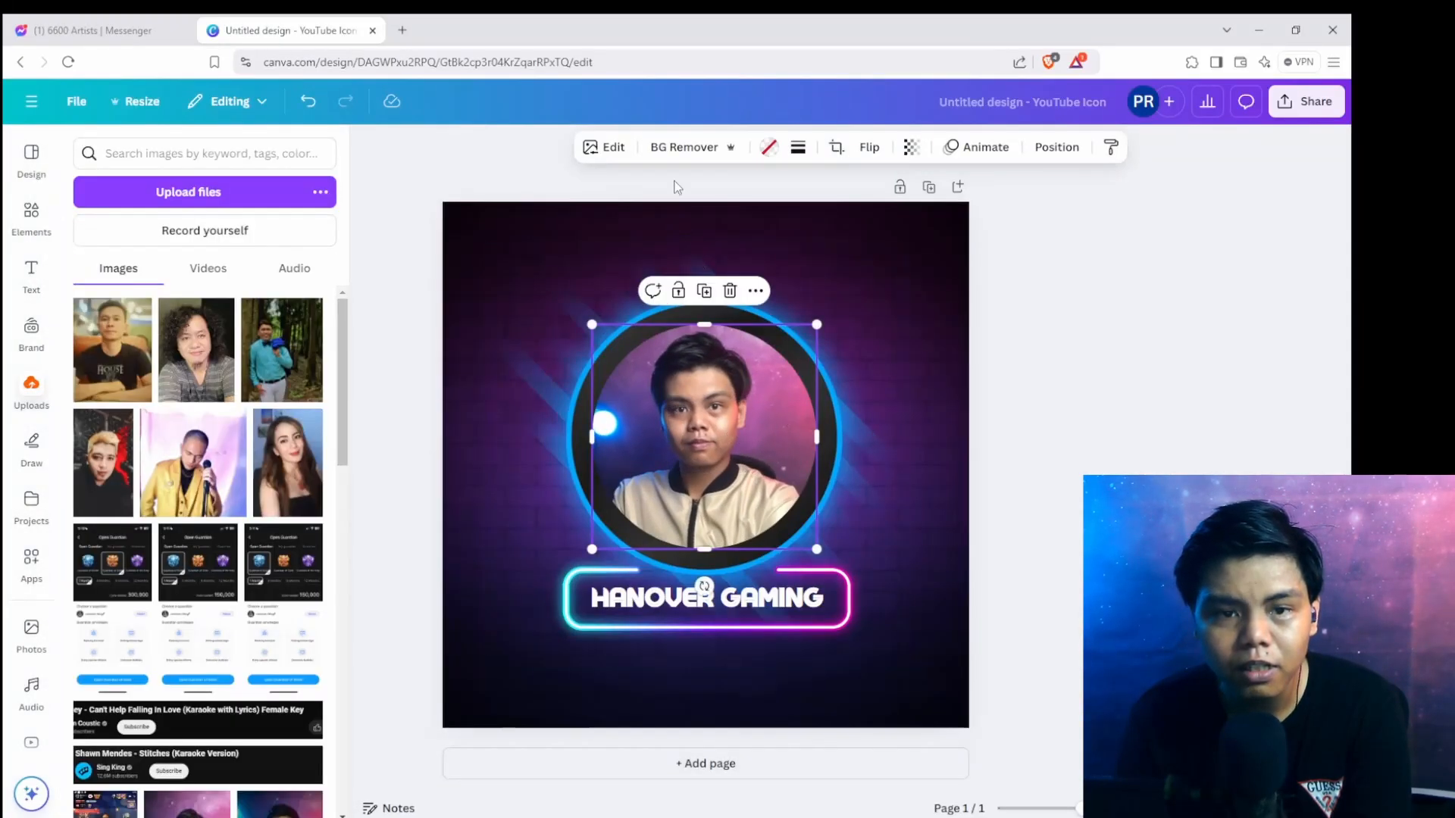
Apply Auto-adjust to the whole portrait image.
click(617, 151)
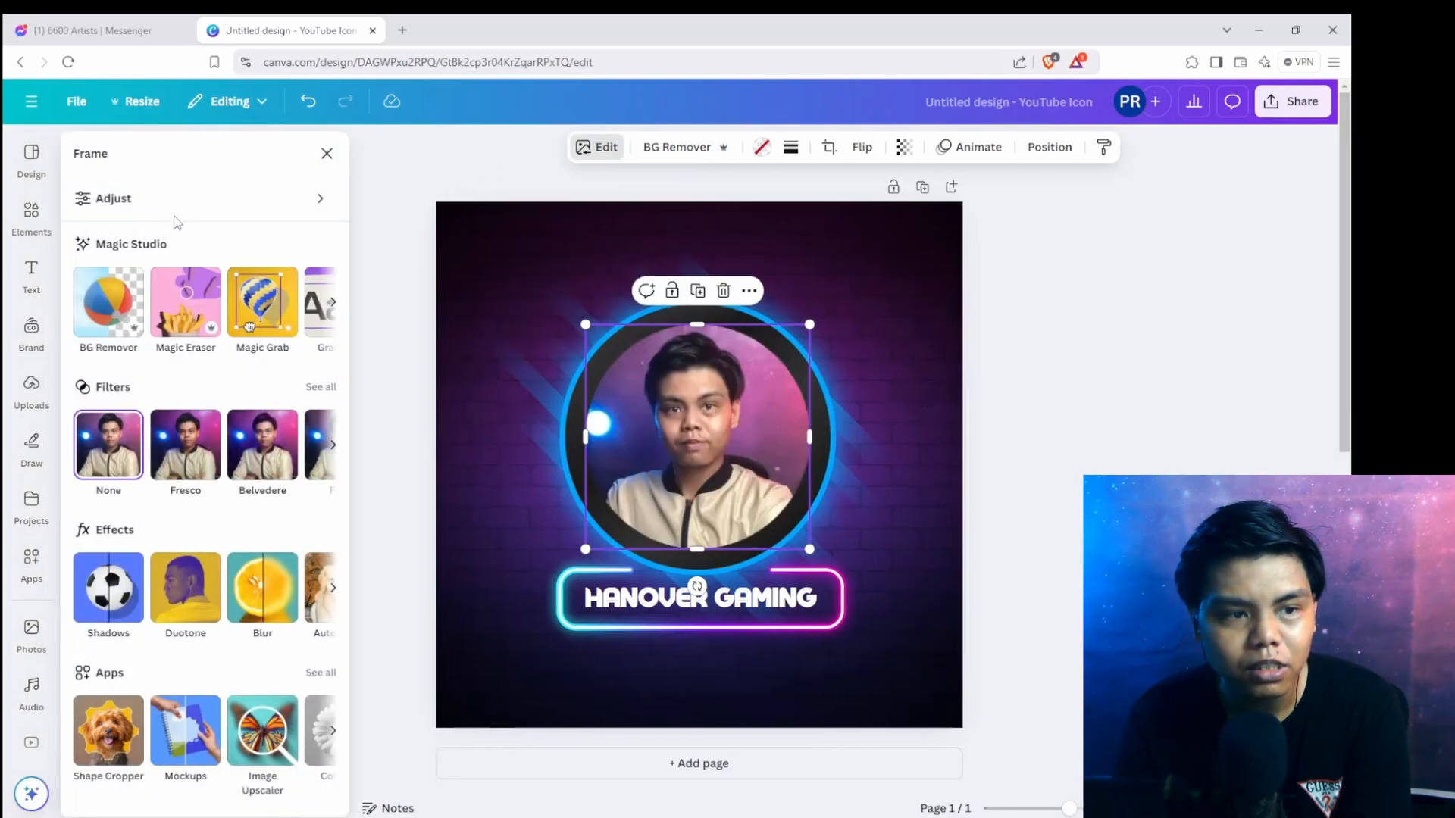
click(179, 213)
click(182, 200)
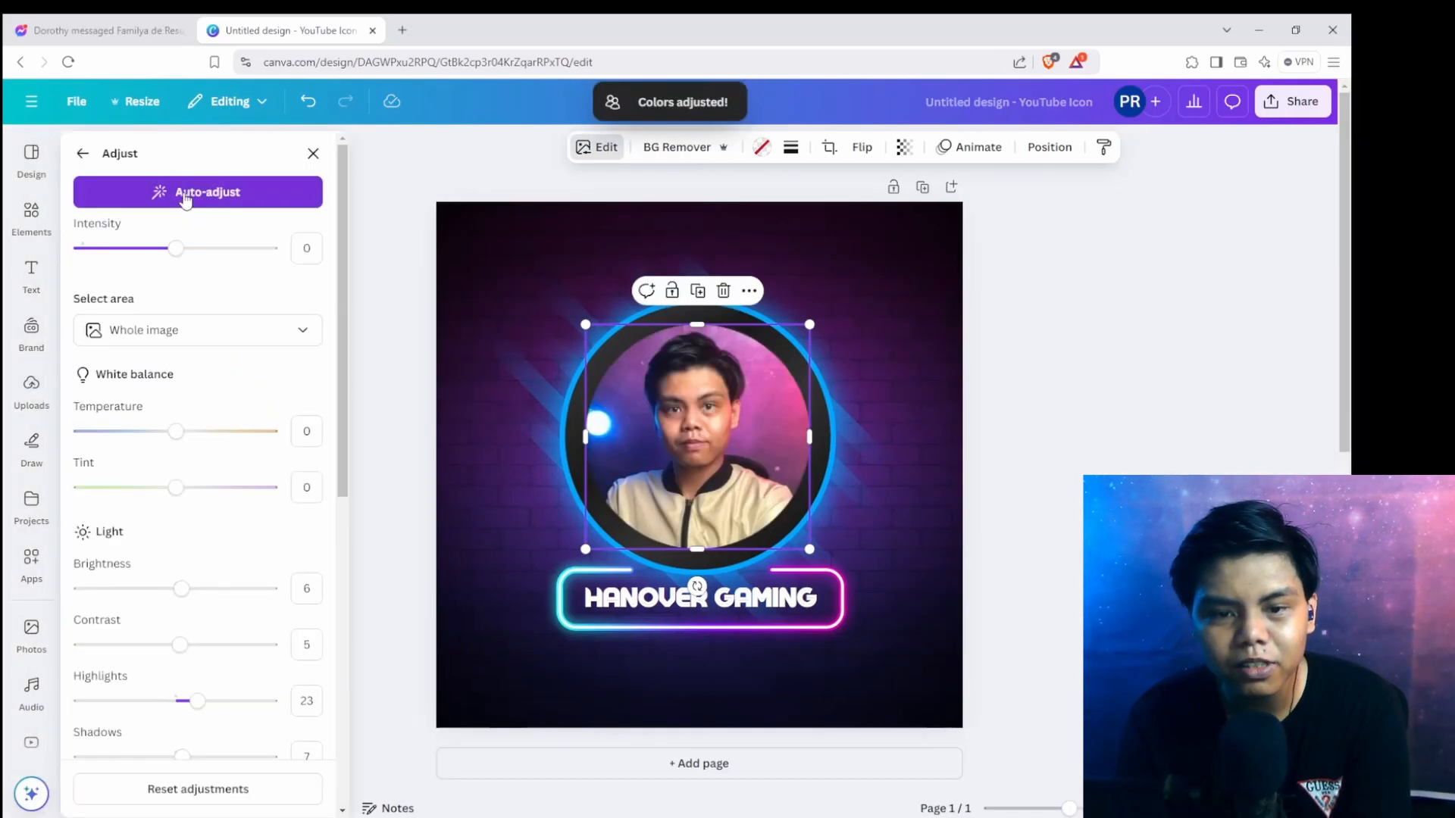
key(Escape)
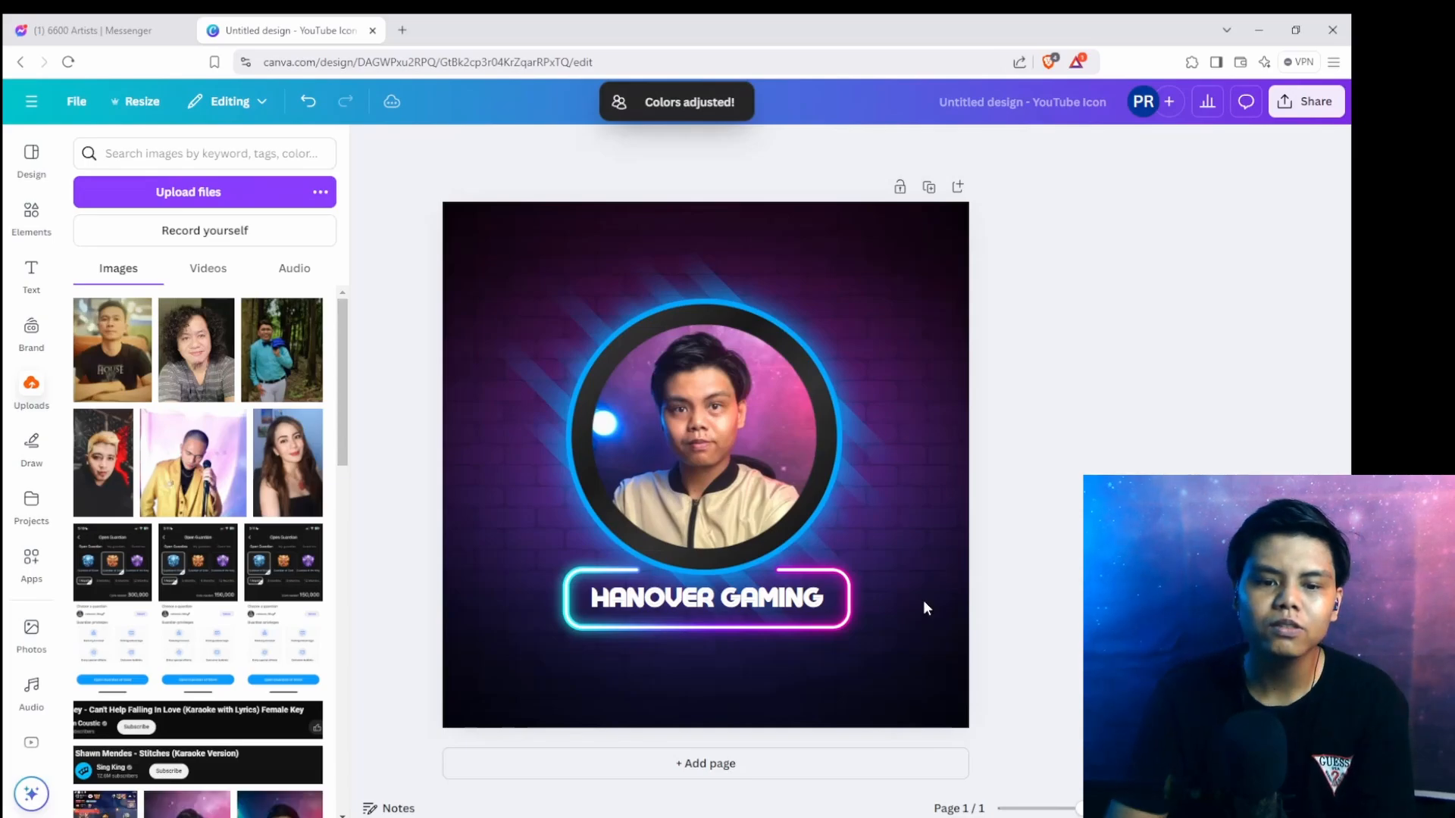
Replace the HANOVER GAMING title with the creator's name followed by GAMING.
click(717, 607)
click(716, 606)
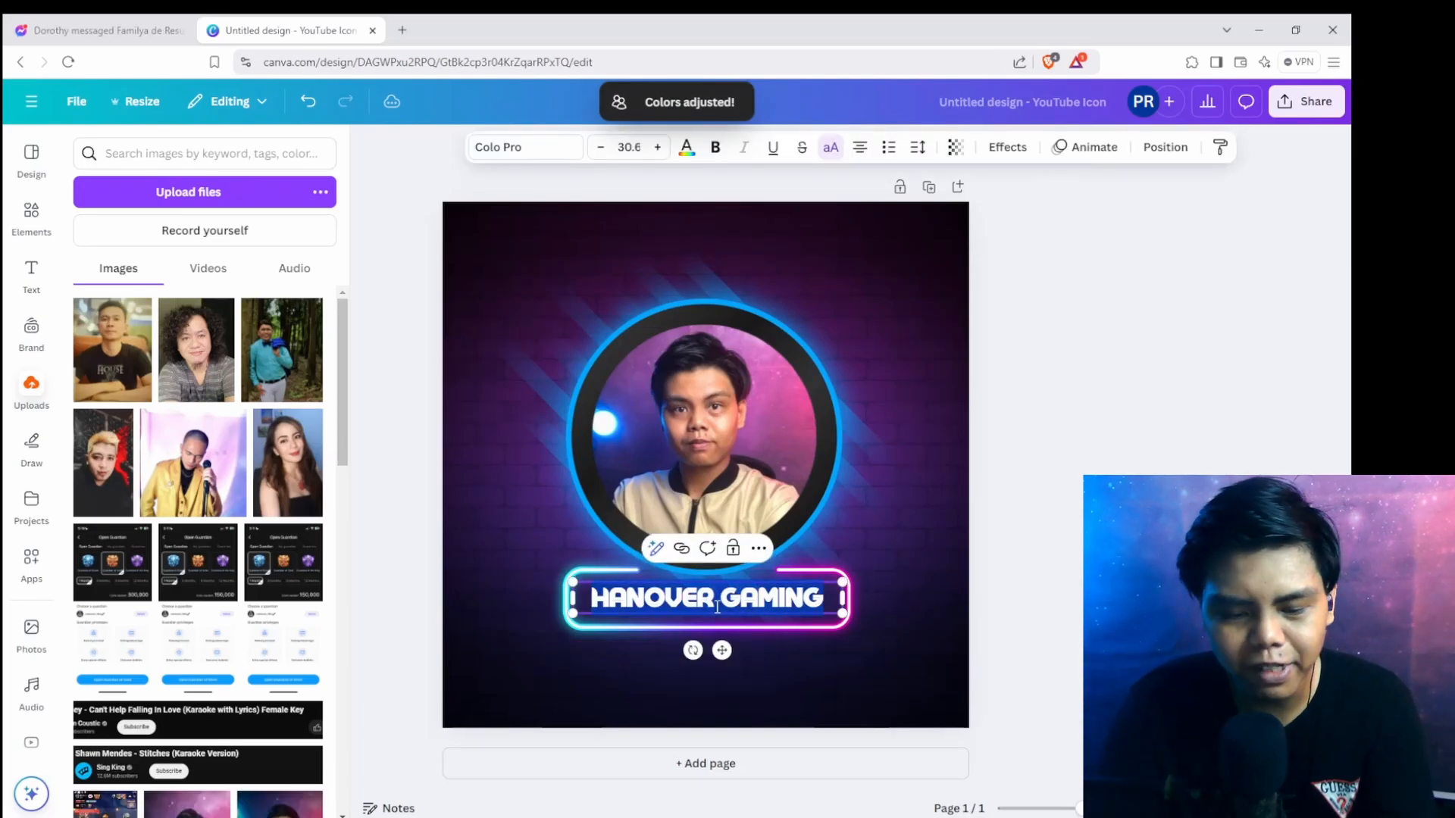
text(PJ RESUS )
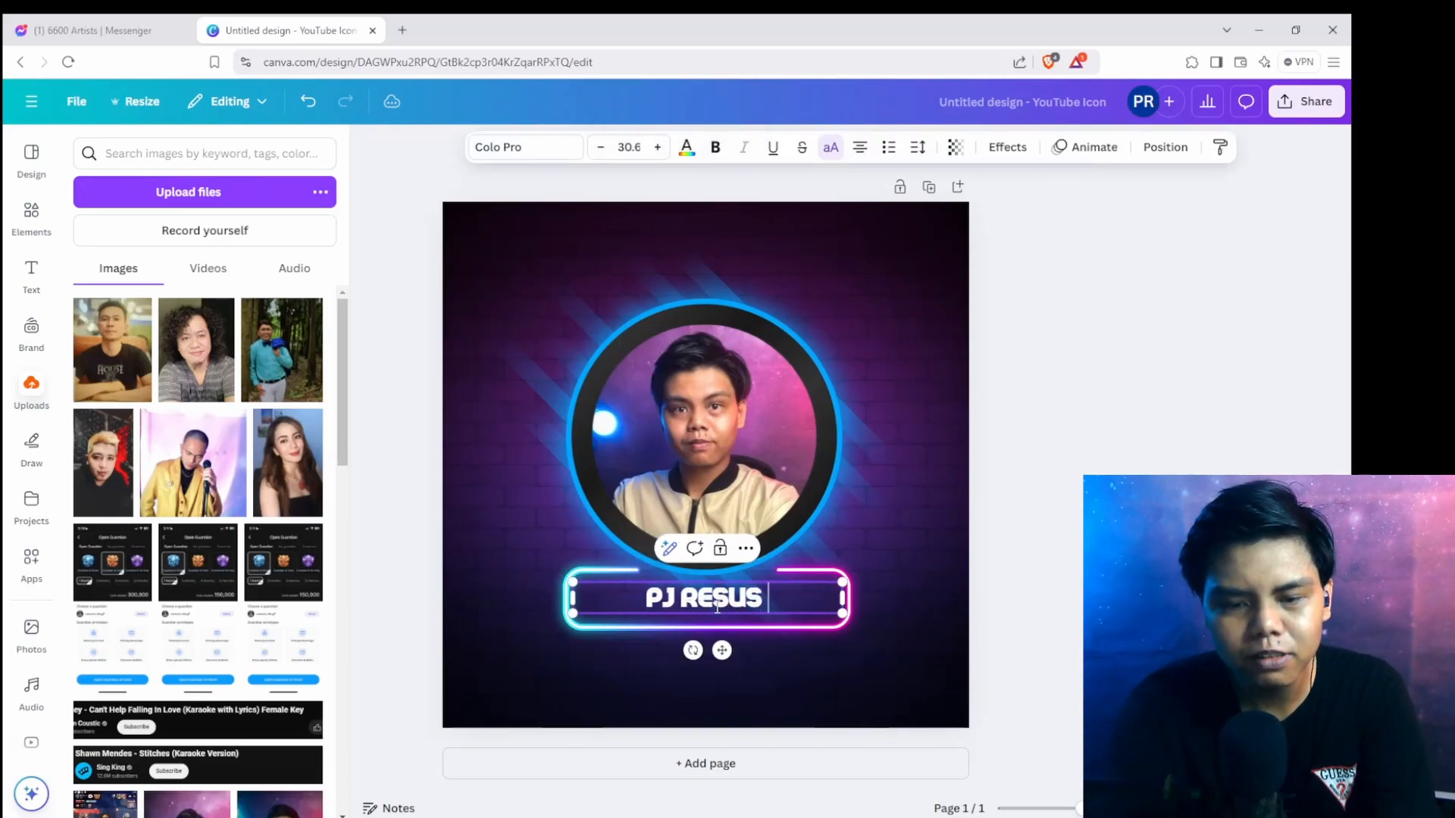
text(GAMING)
click(1063, 545)
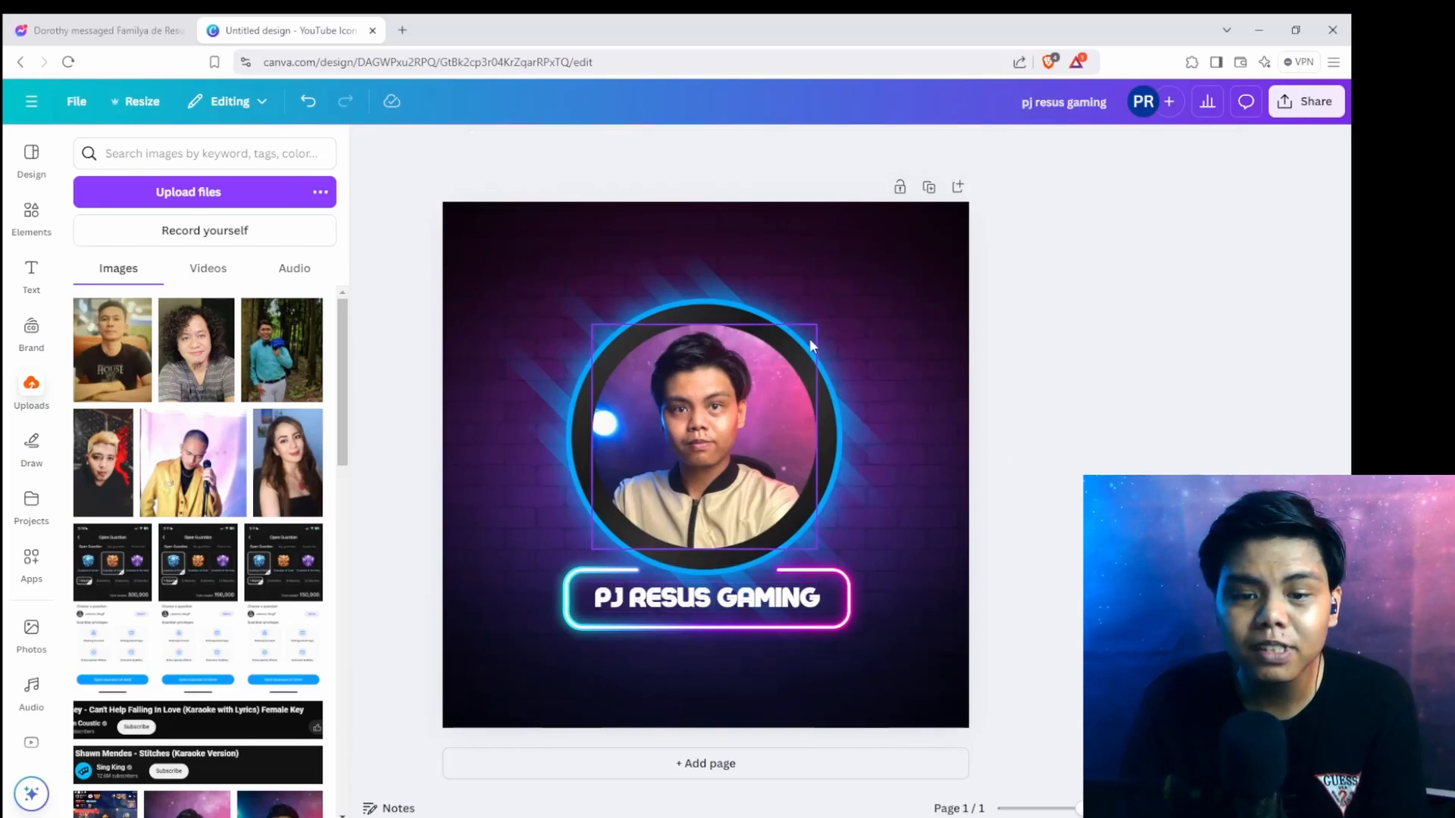
click(569, 590)
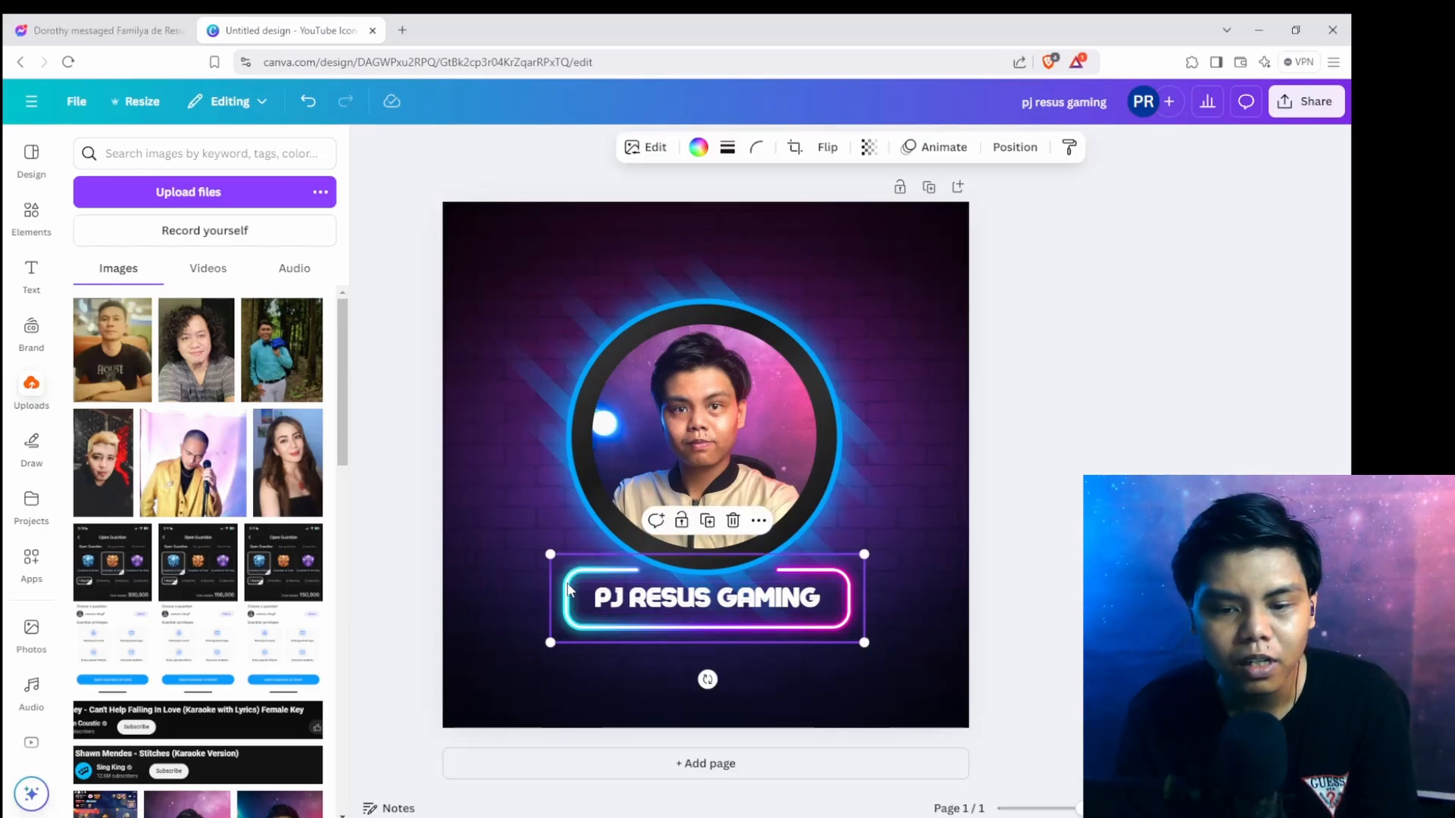
click(1094, 317)
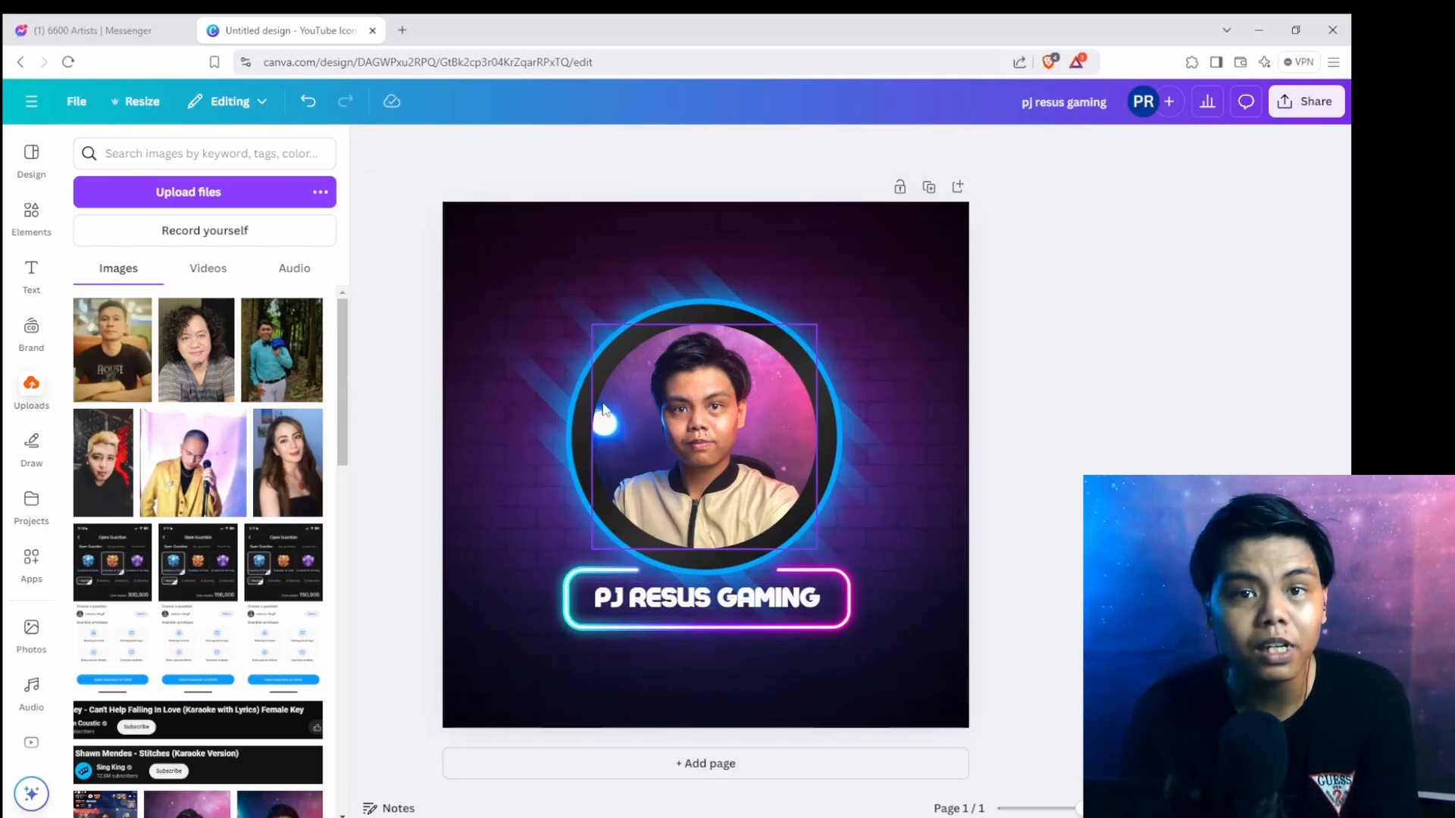
Duplicate the logo page and delete the dark purple brick background from the copy.
click(929, 189)
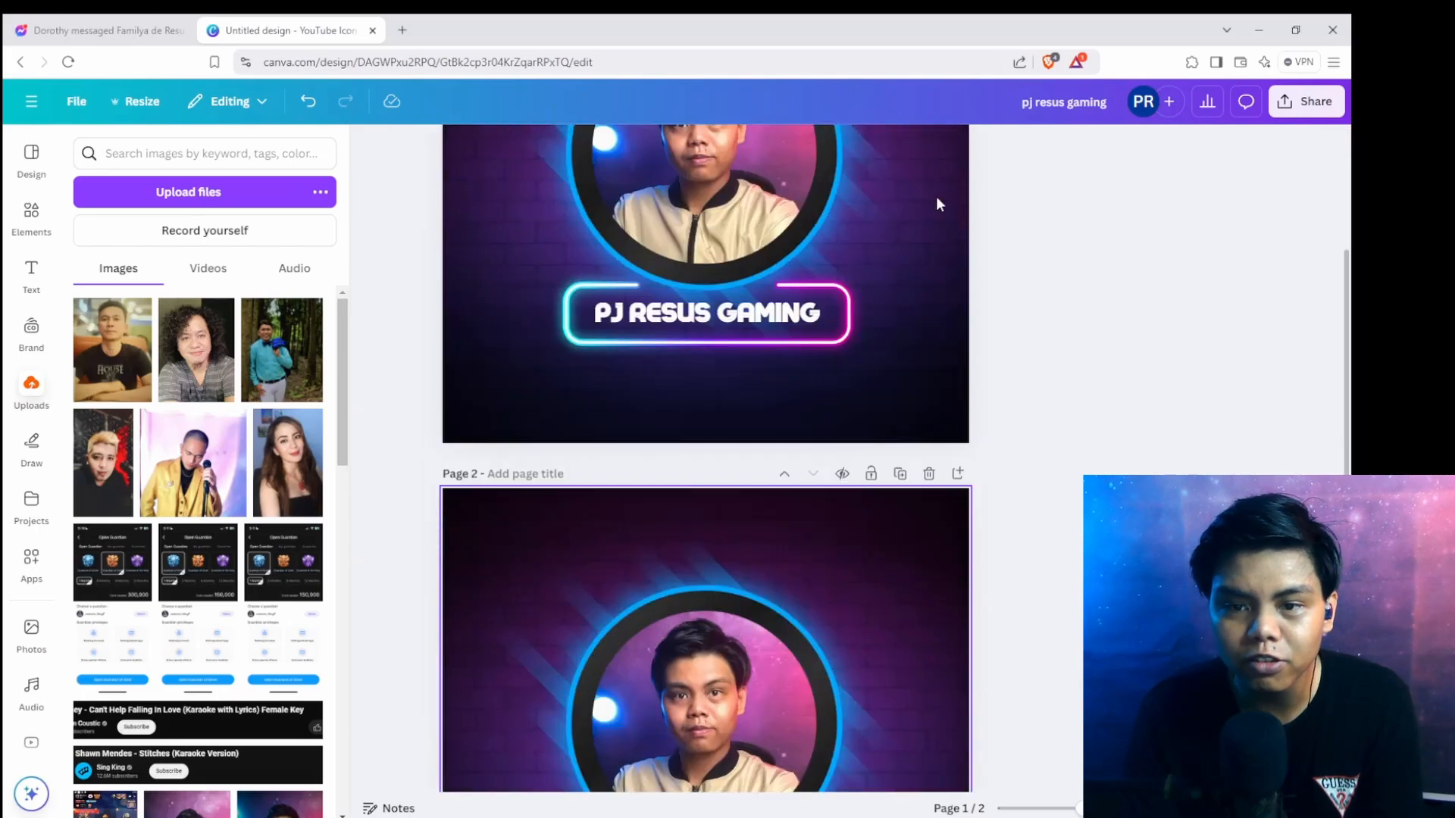
click(460, 220)
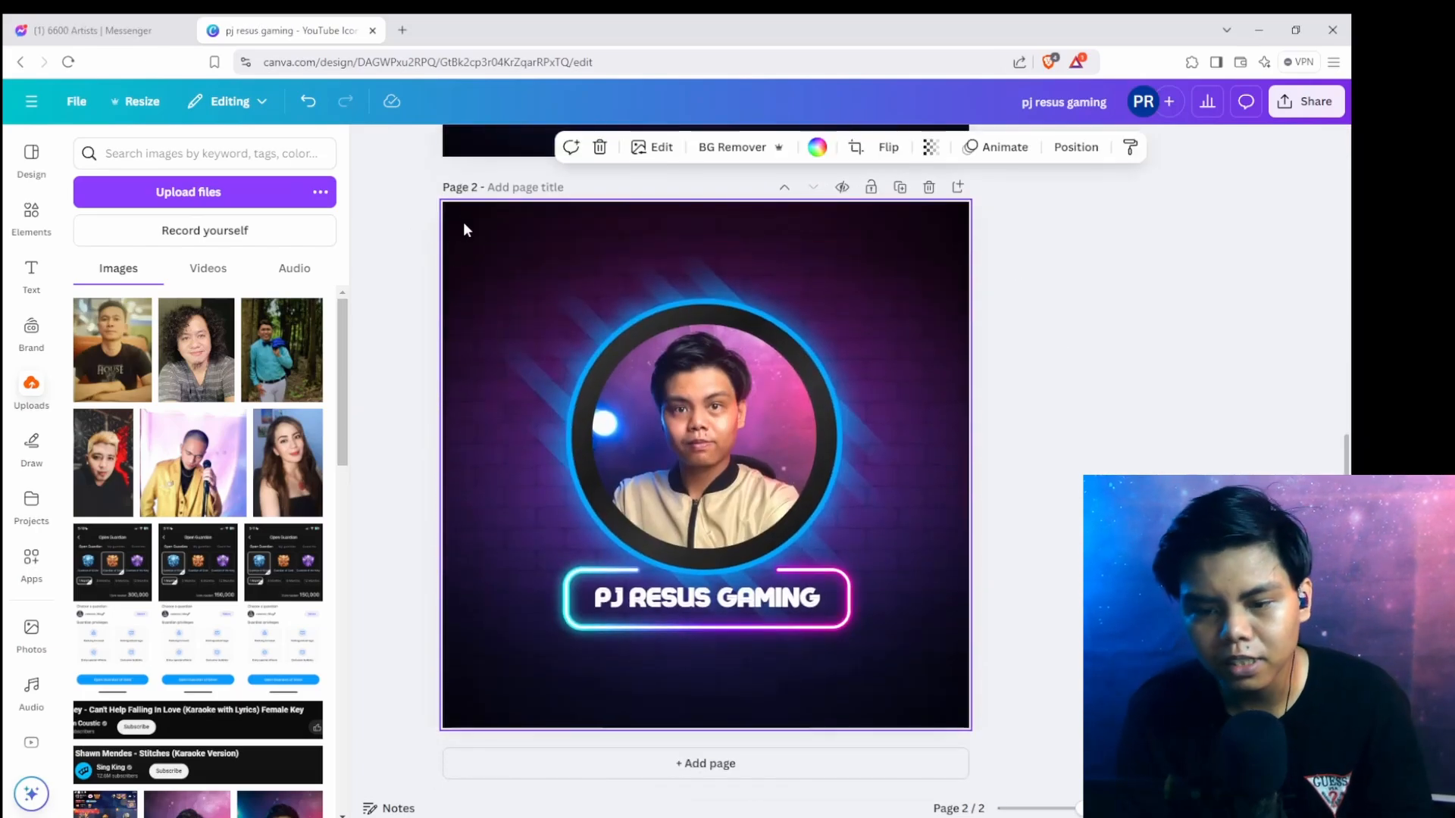
drag(470, 229, 518, 321)
click(457, 275)
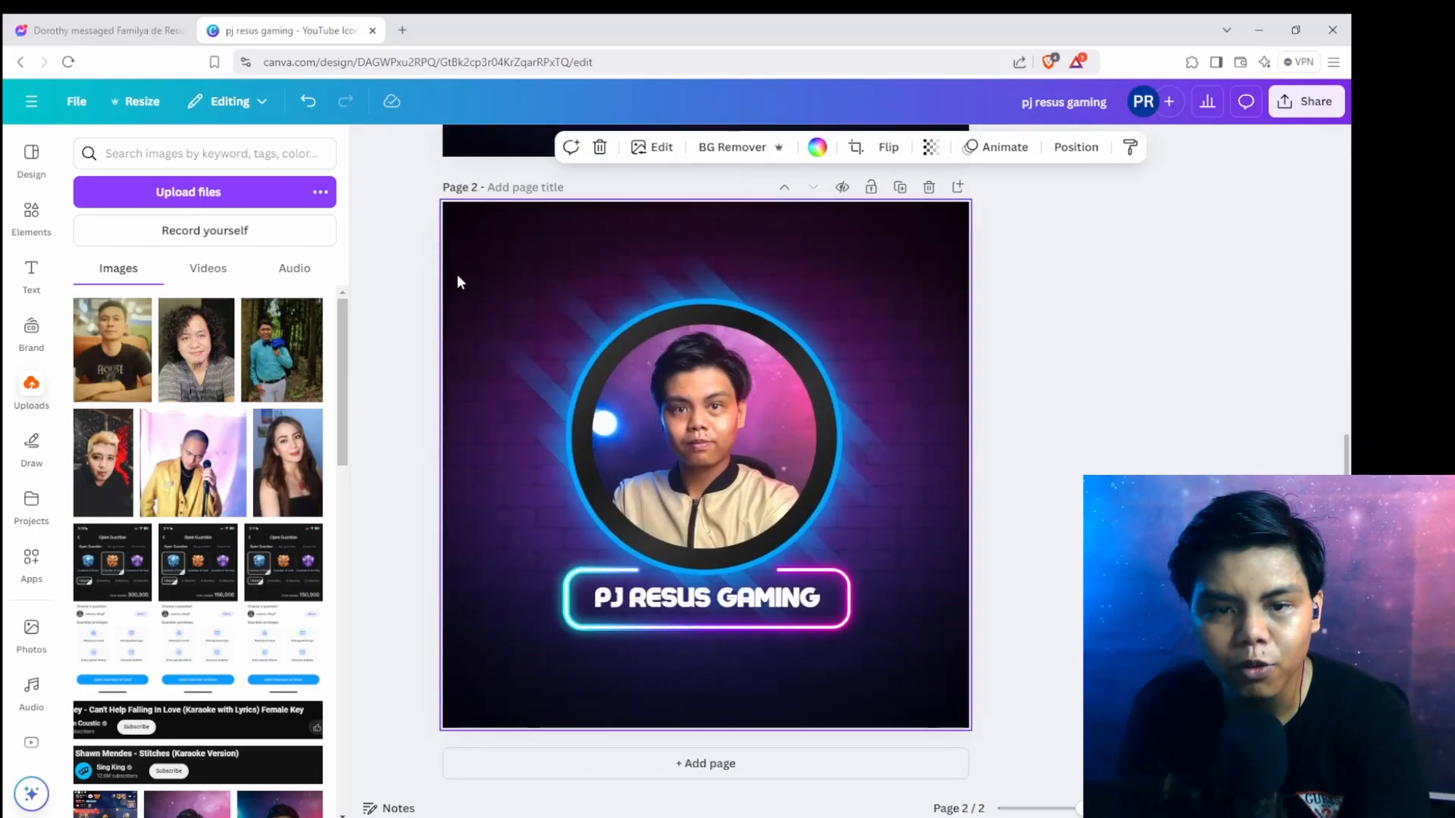
key(Delete)
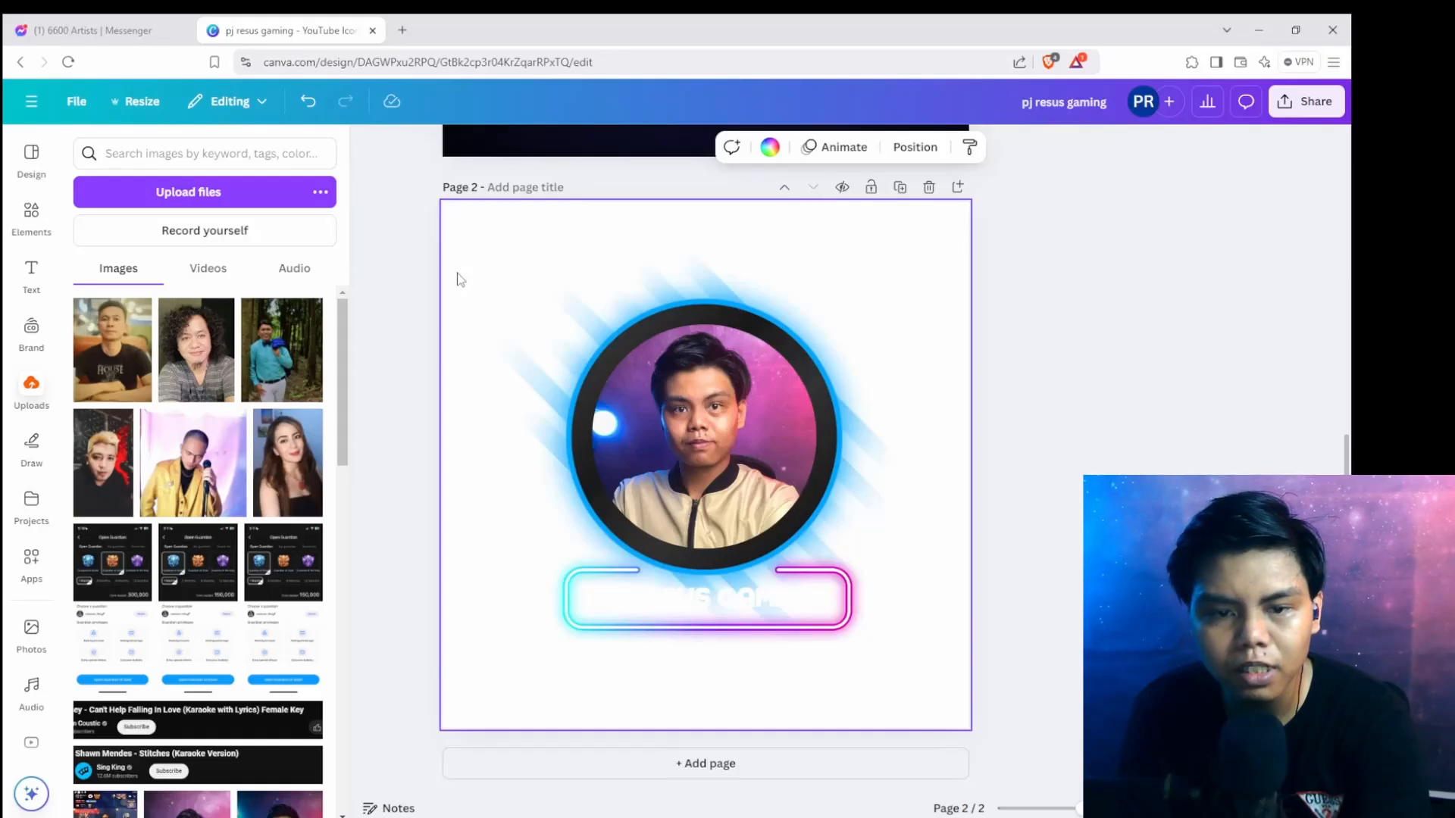
Delete the blue glowing ring and the neon title frame from page 2.
click(539, 317)
key(Delete)
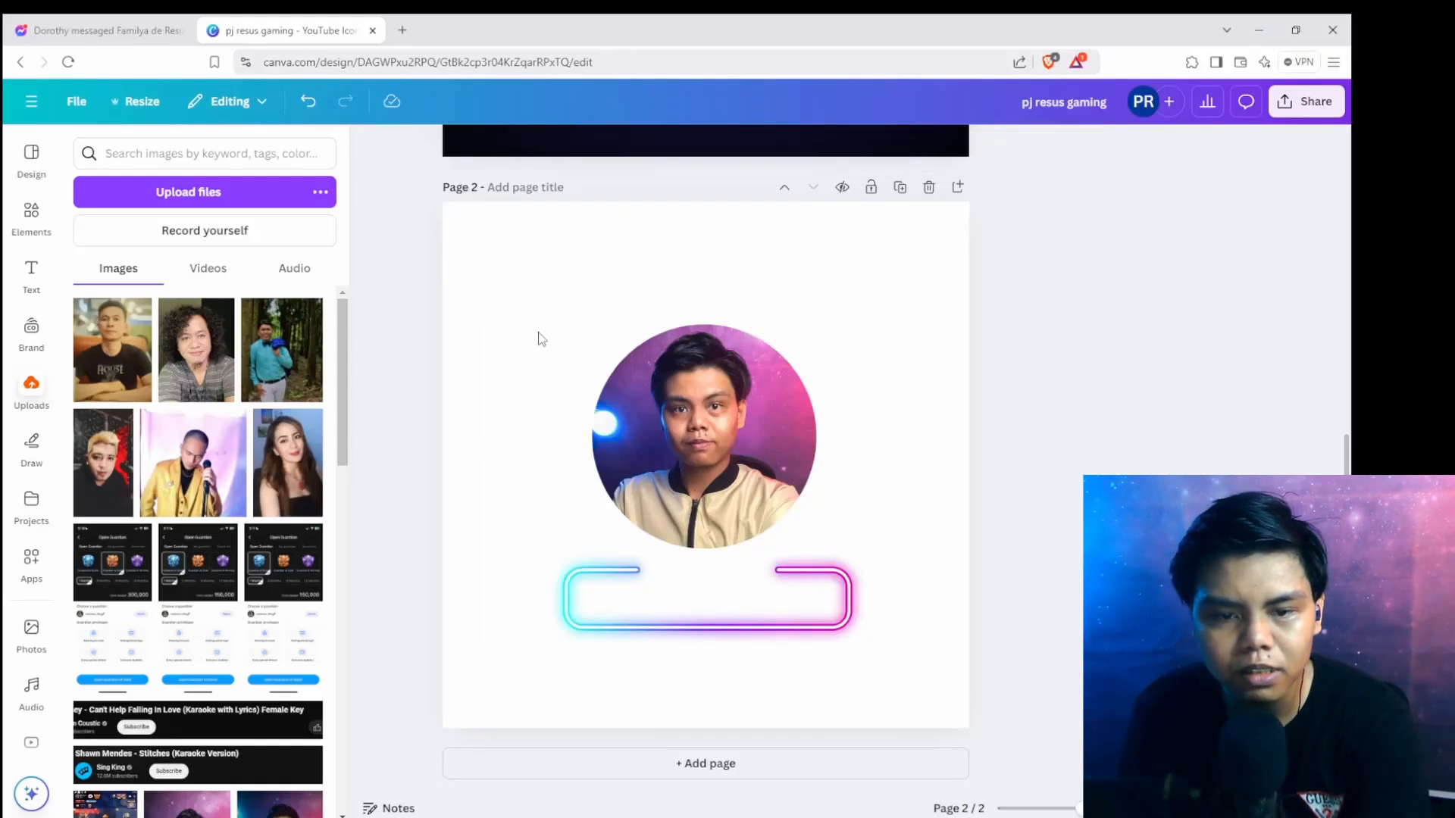
click(584, 574)
key(Delete)
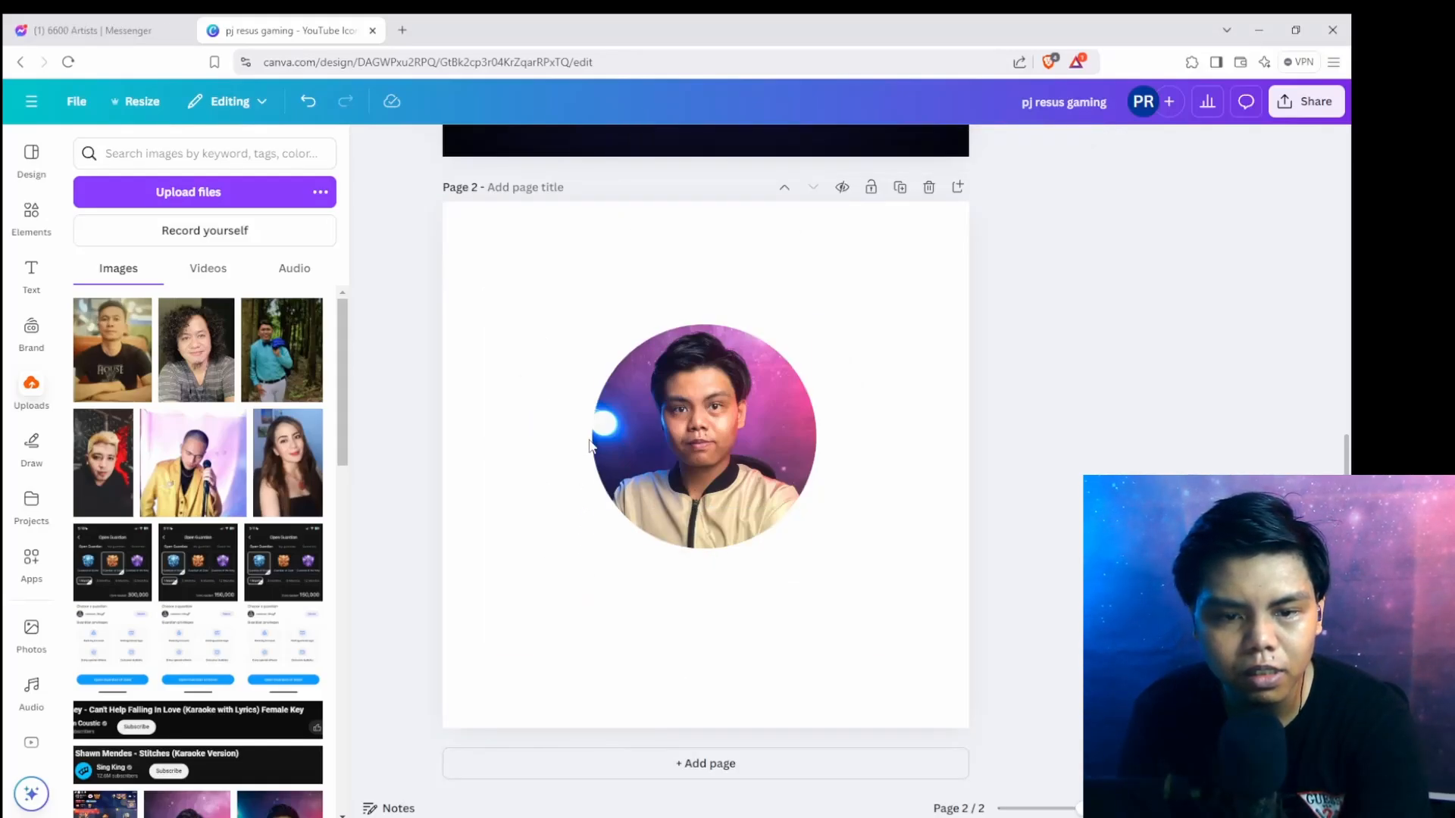
Browse the templates similar to the applied gaming logo for design ideas.
click(471, 300)
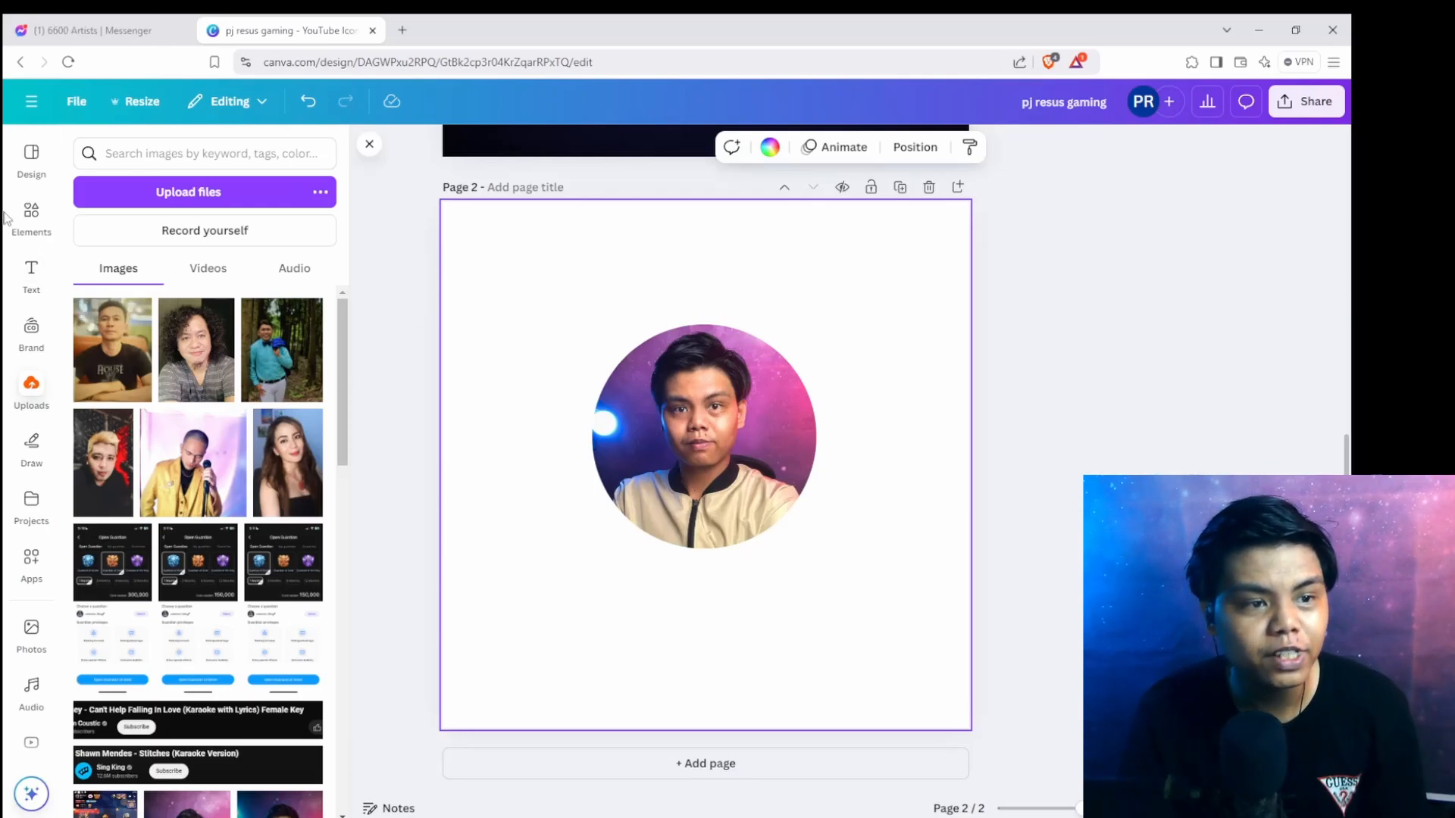
click(31, 214)
click(32, 162)
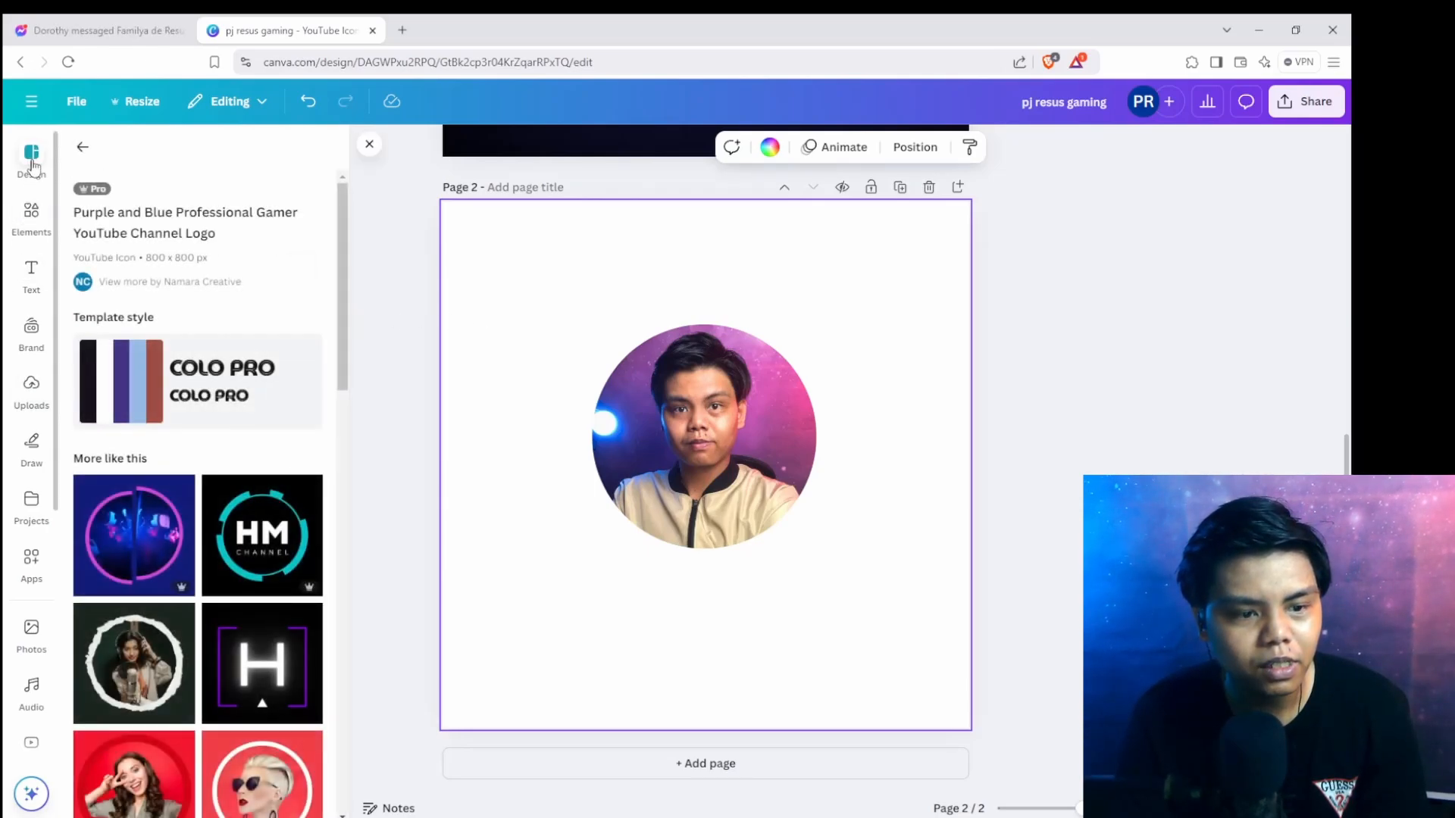
scroll(252, 470, down, 6)
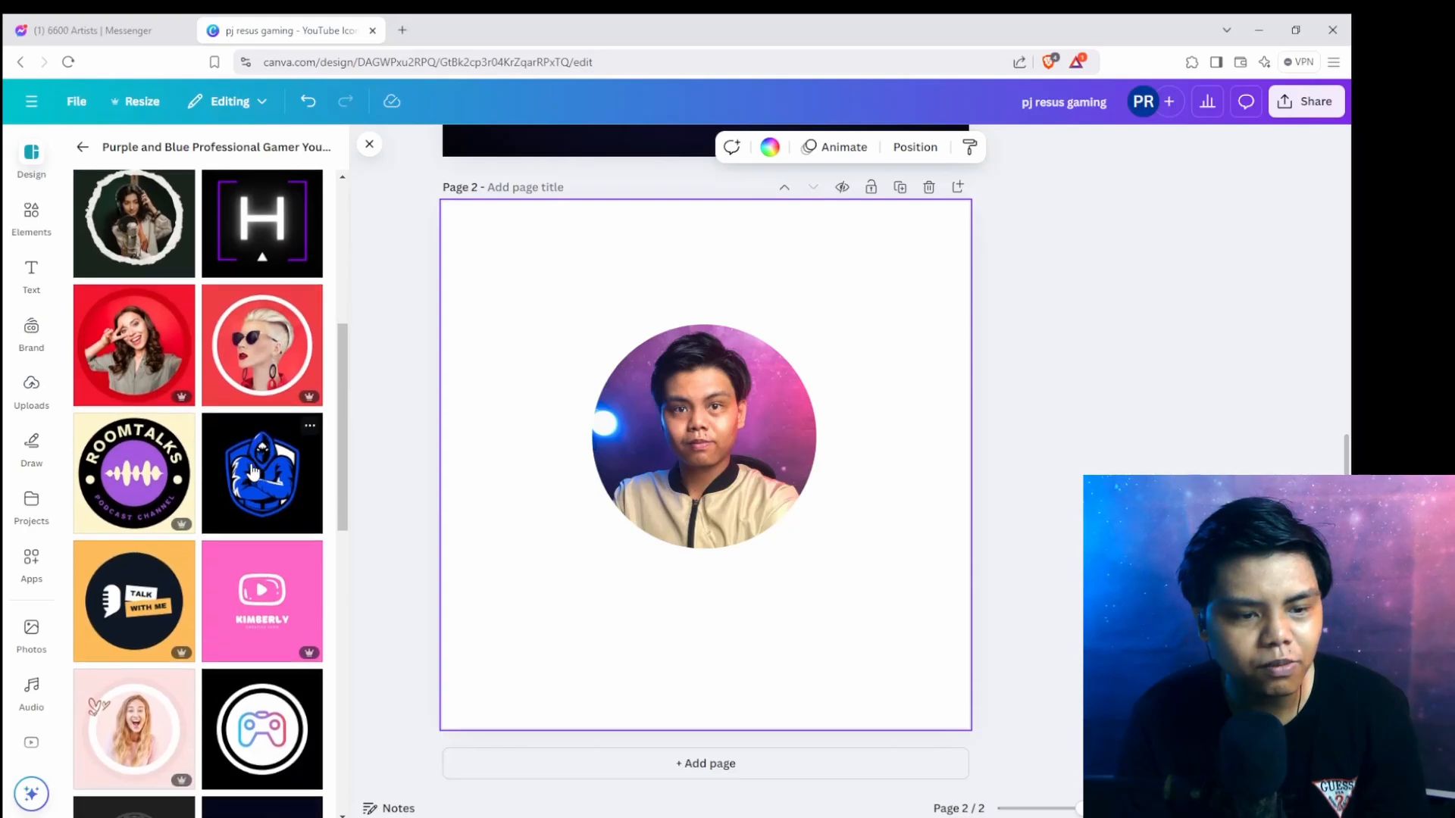
scroll(120, 493, down, 9)
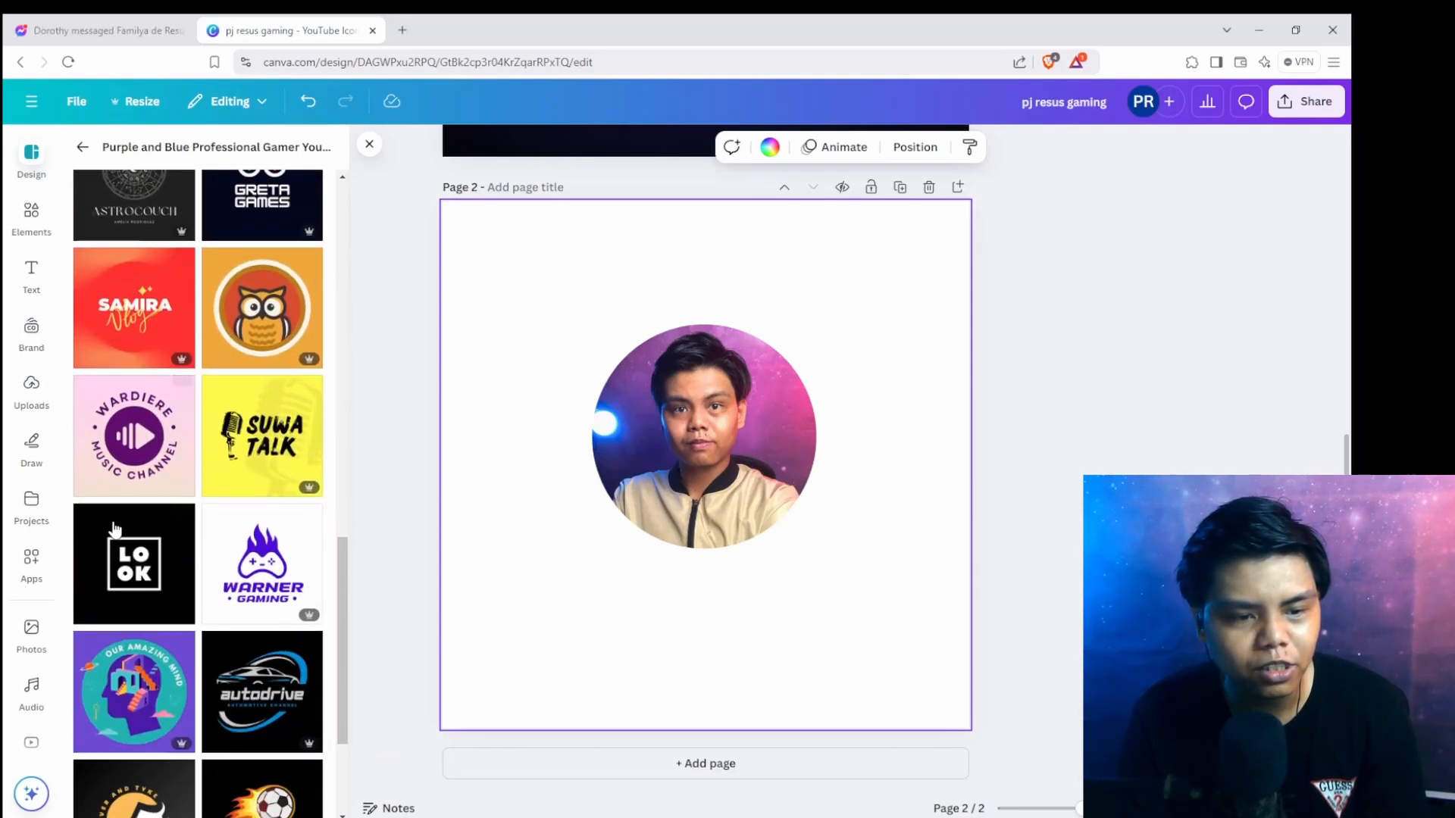
scroll(113, 528, down, 3)
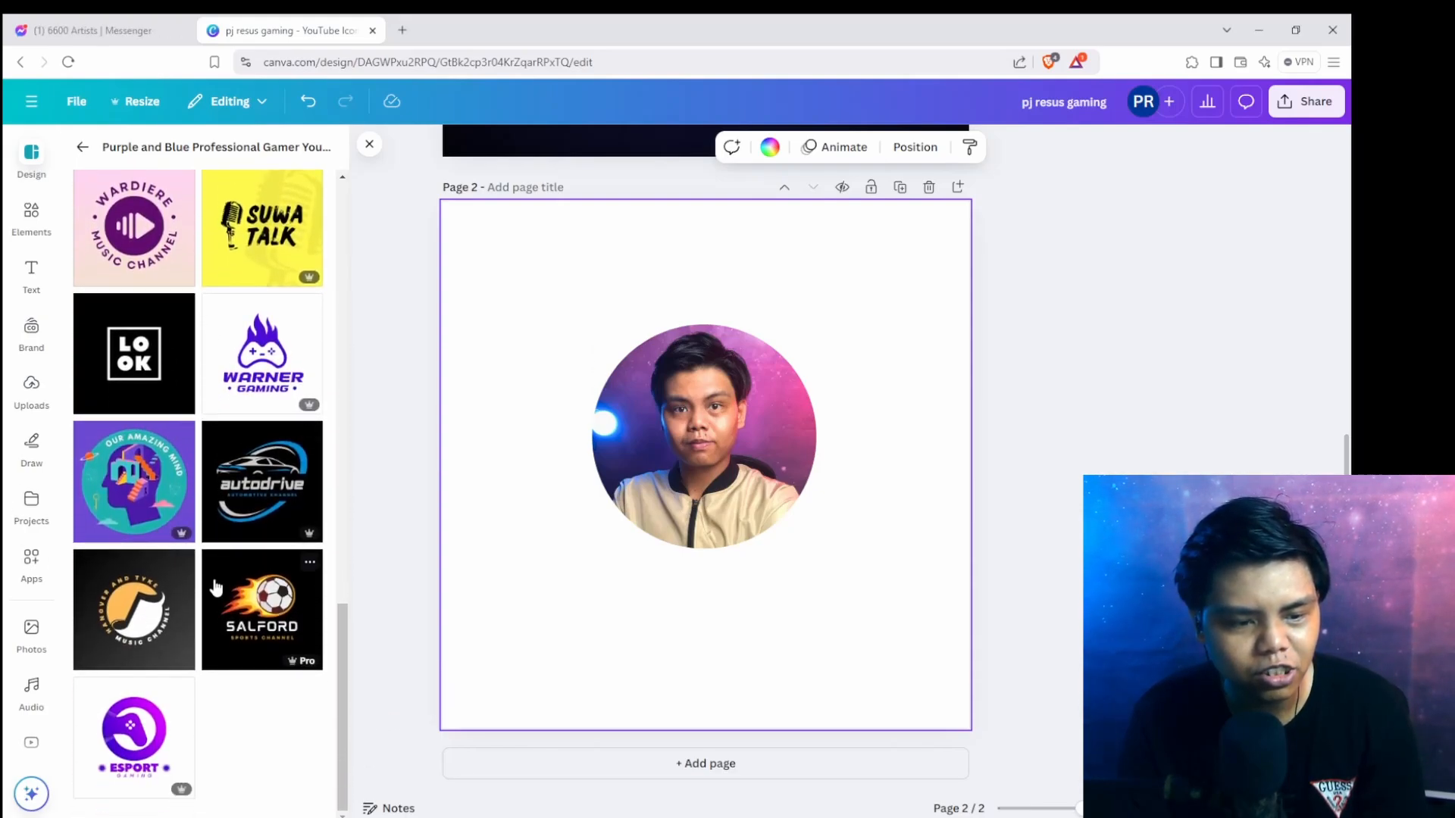
scroll(216, 589, up, 20)
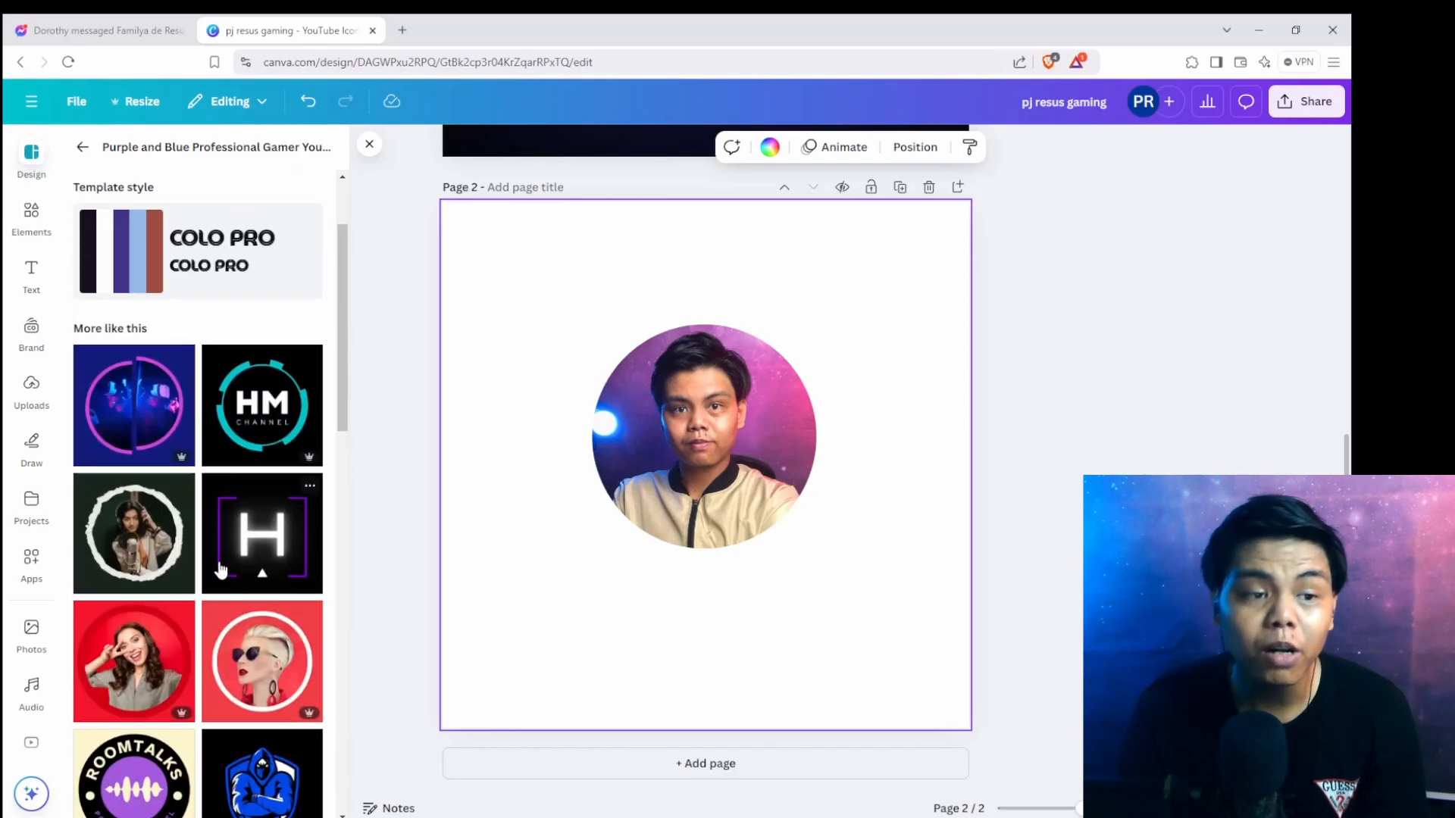
Search the elements for "circle", limit the results to graphics, and add the glowing blue neon ring to page 2.
click(31, 216)
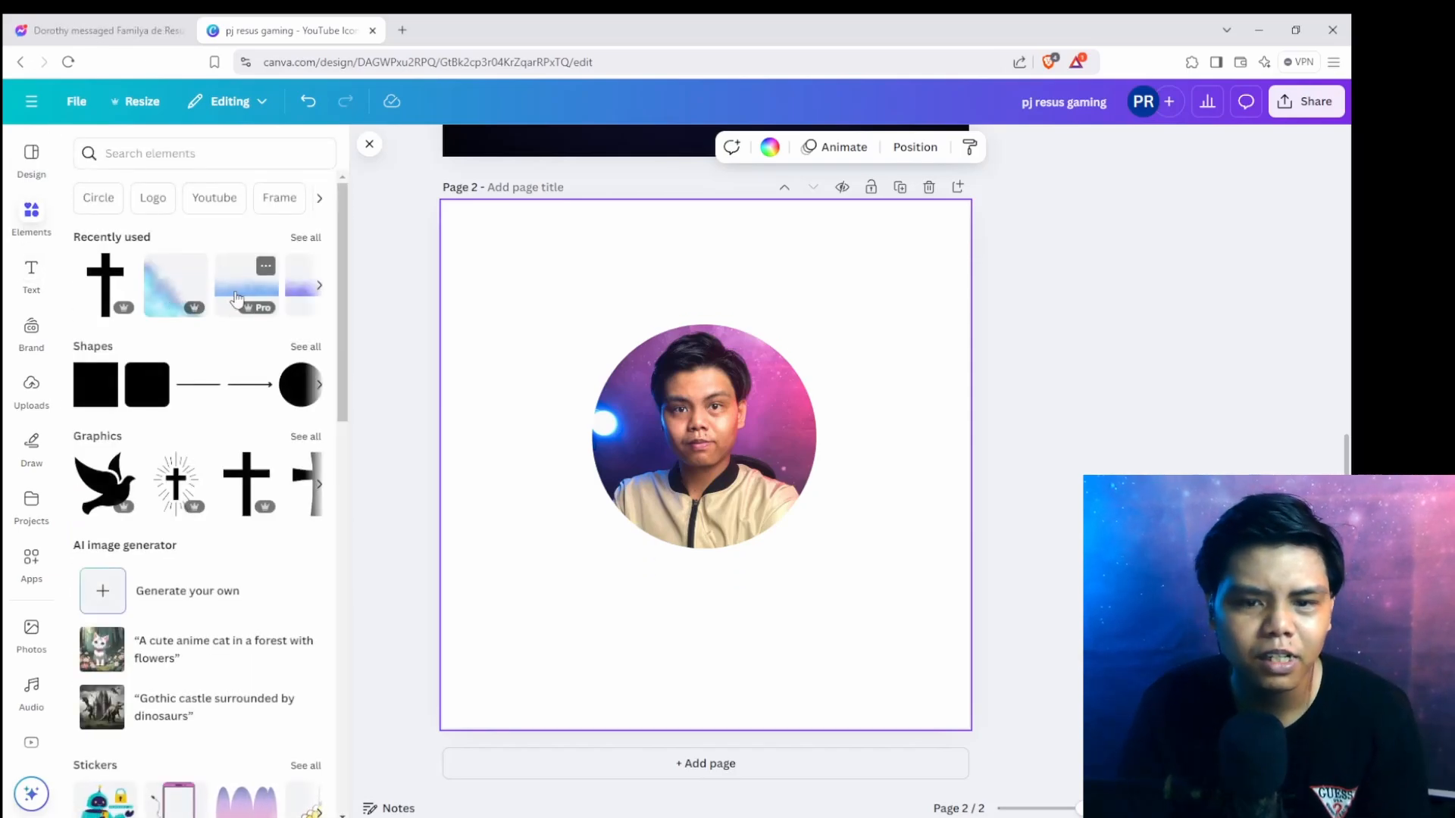
click(212, 154)
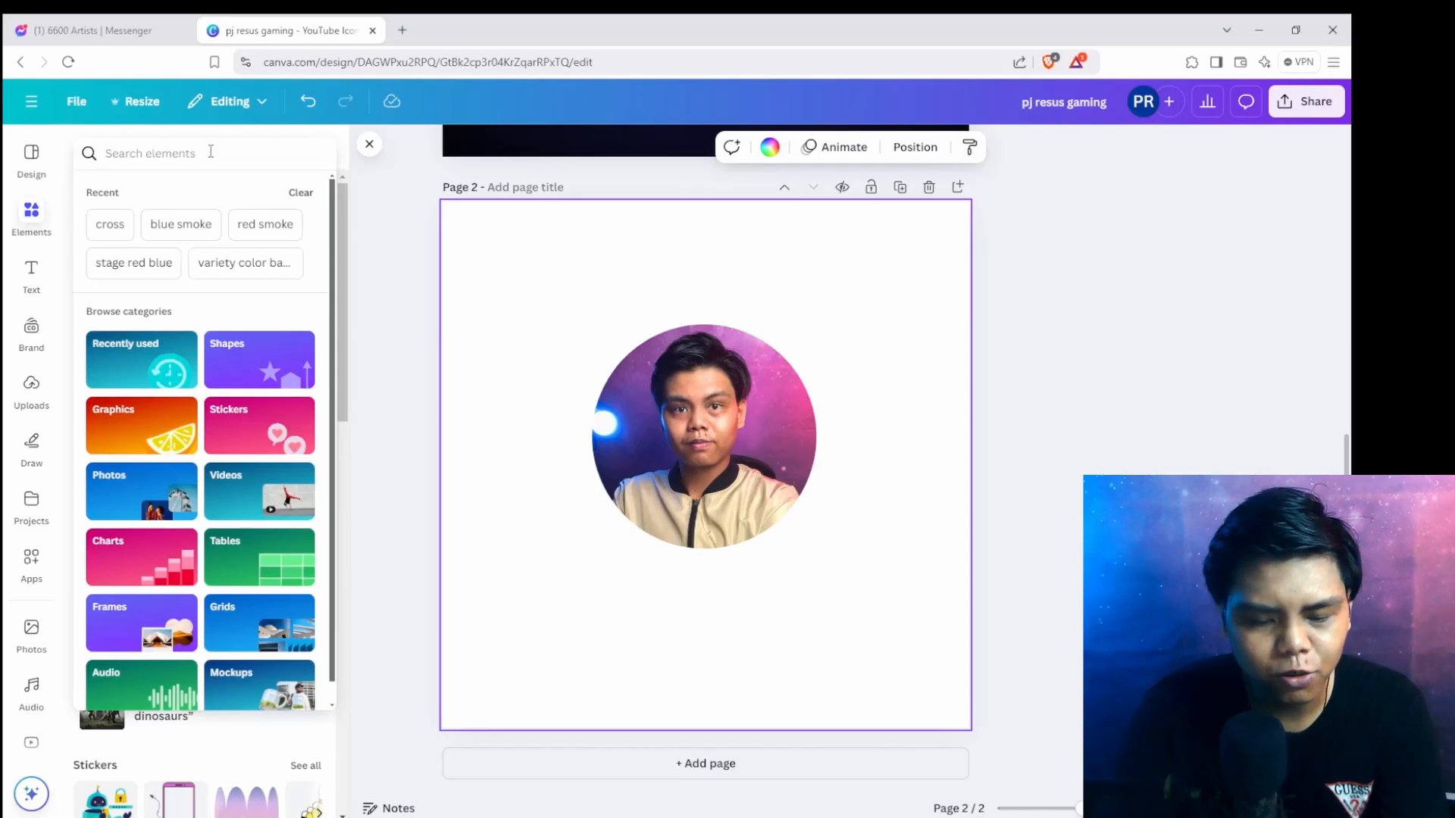
text(circle)
key(Return)
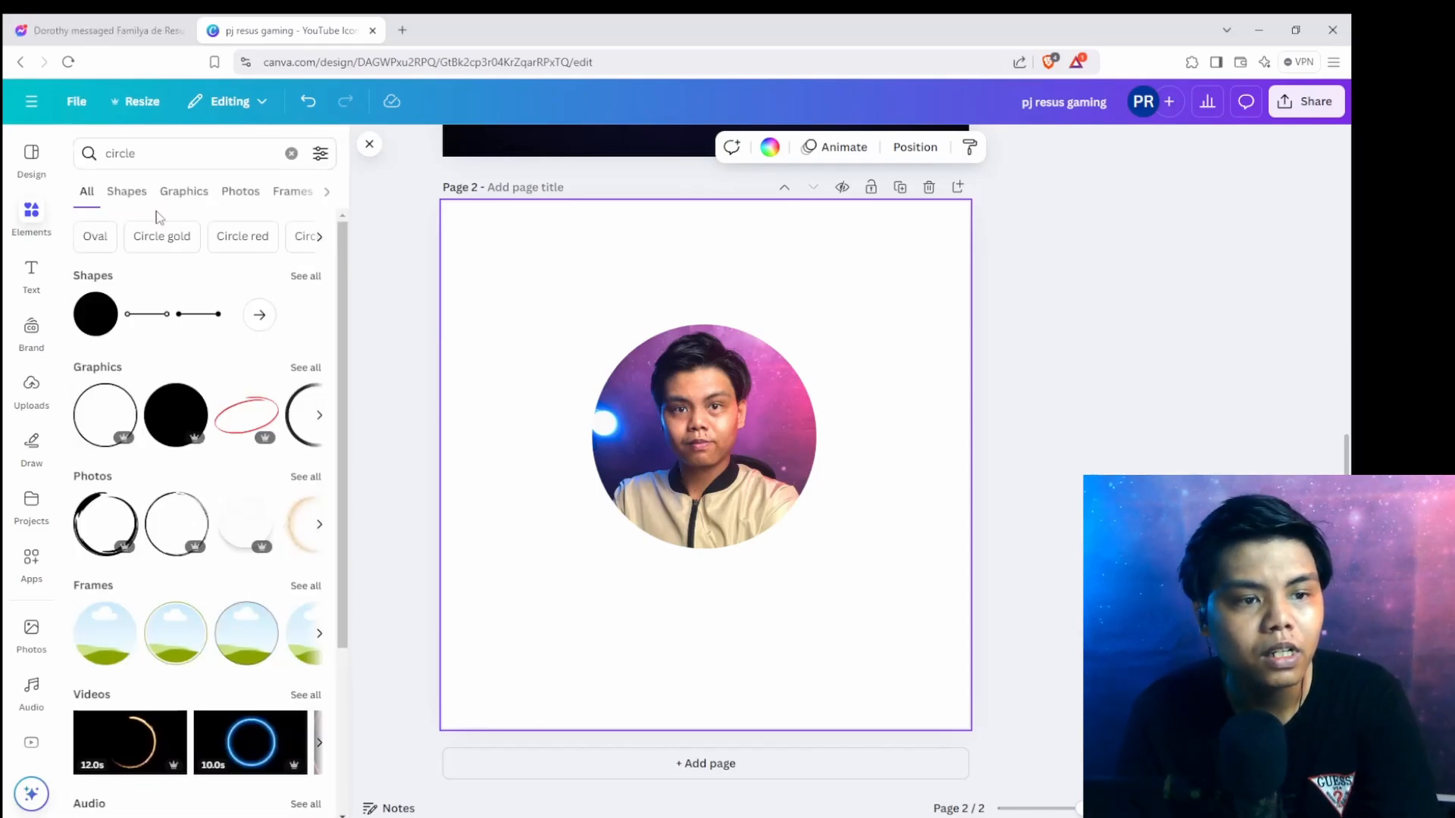
click(174, 197)
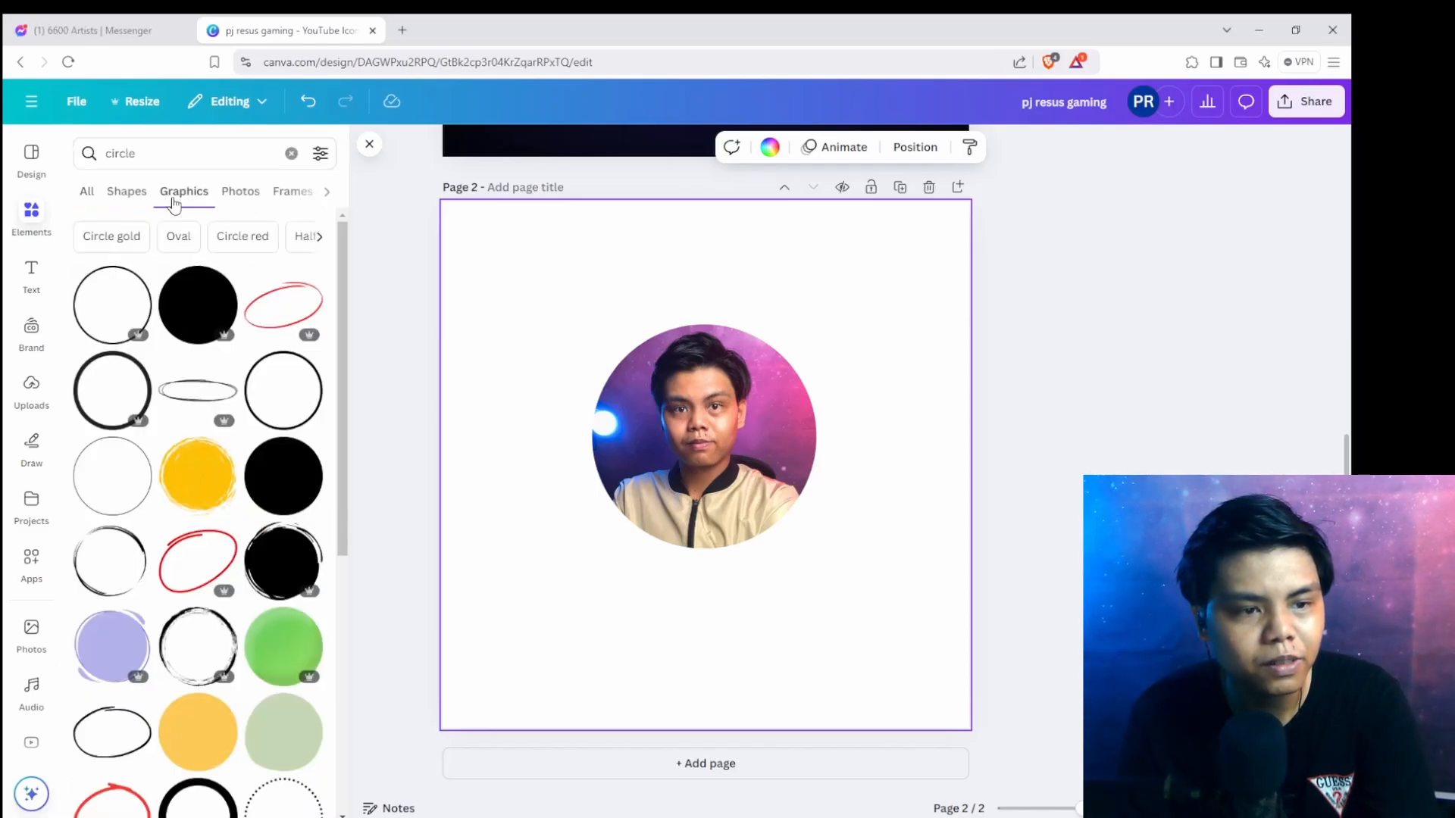
scroll(224, 409, down, 2)
scroll(260, 471, down, 3)
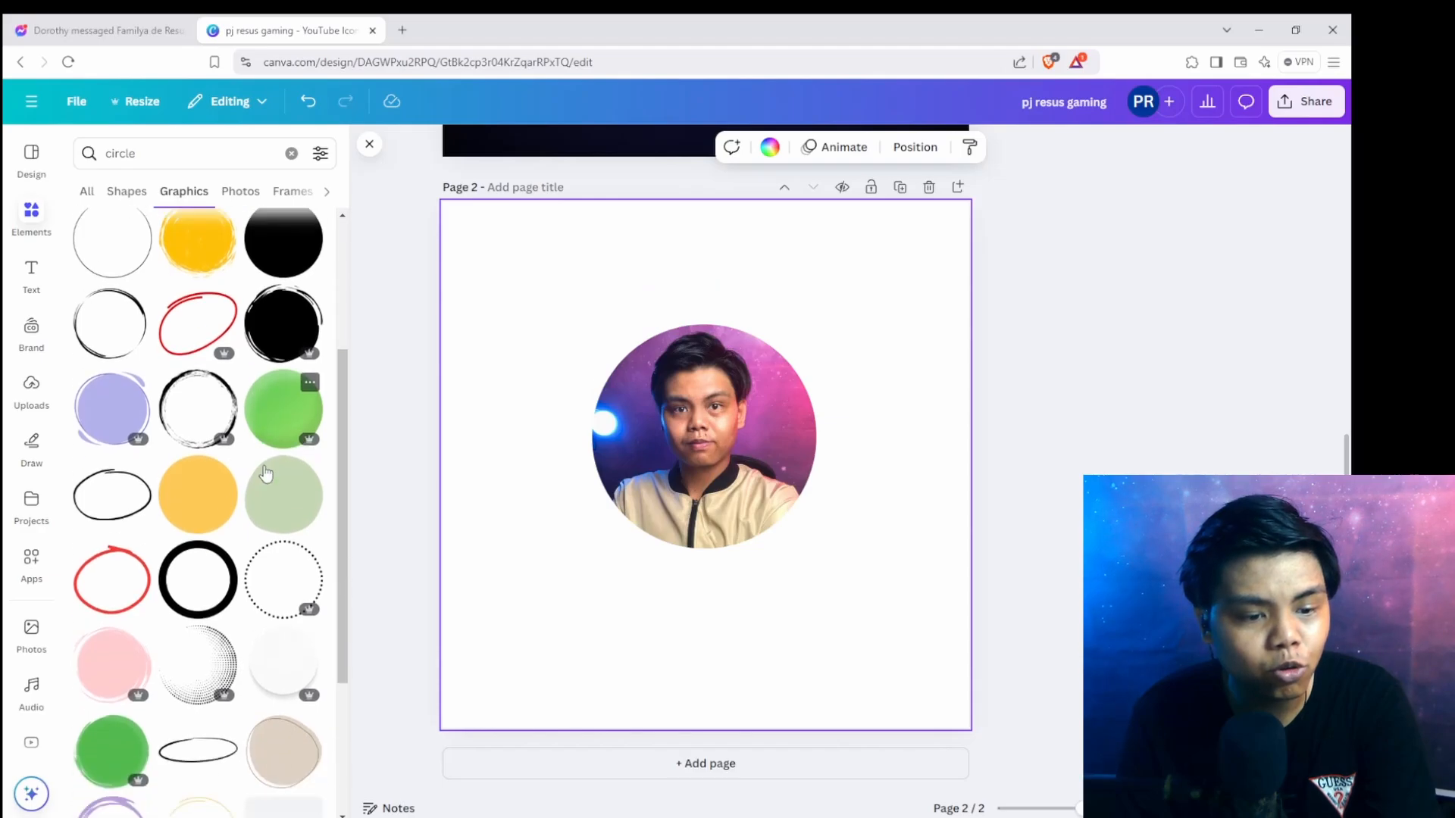
scroll(264, 475, down, 1)
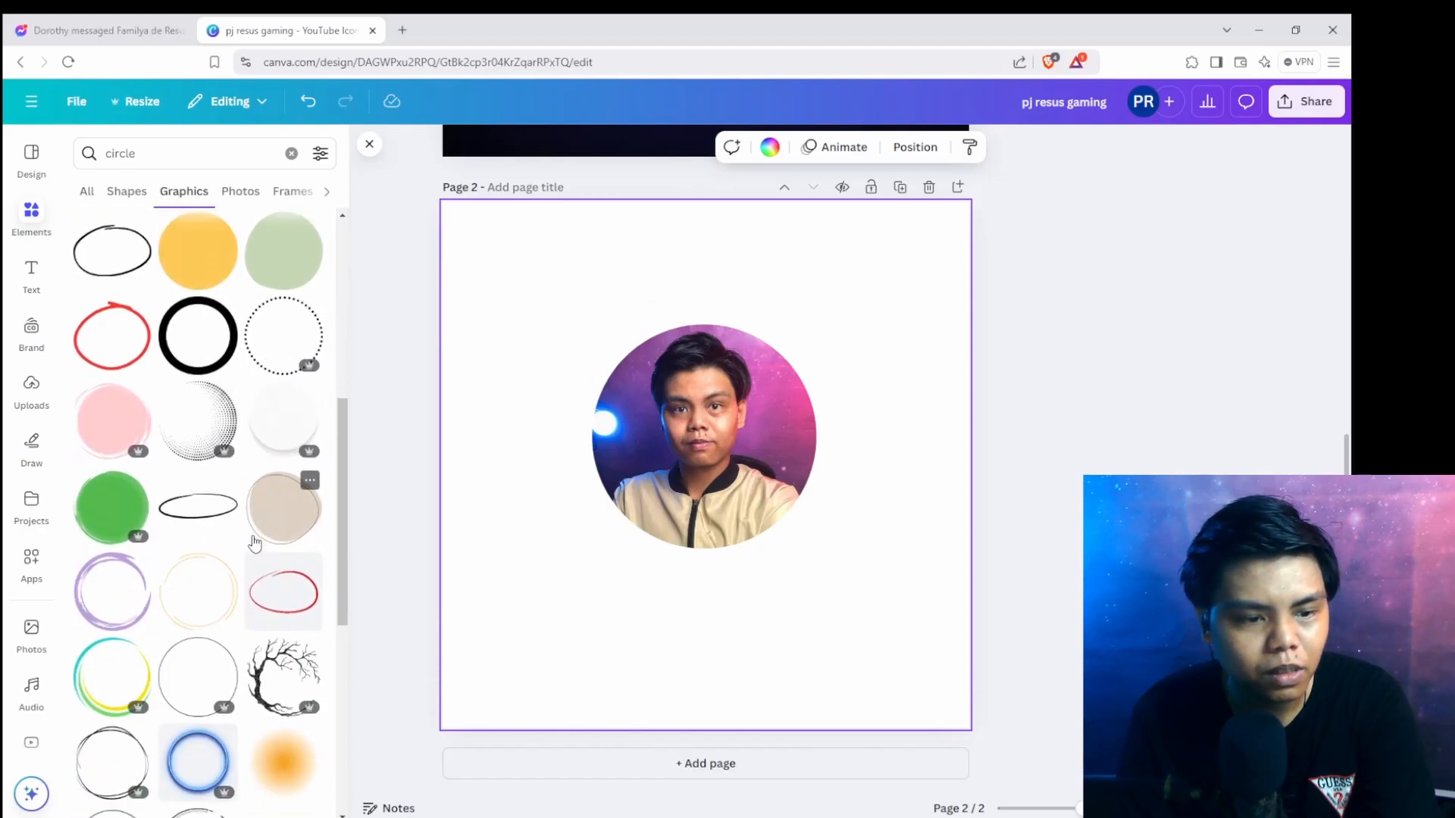
scroll(260, 564, down, 2)
click(196, 604)
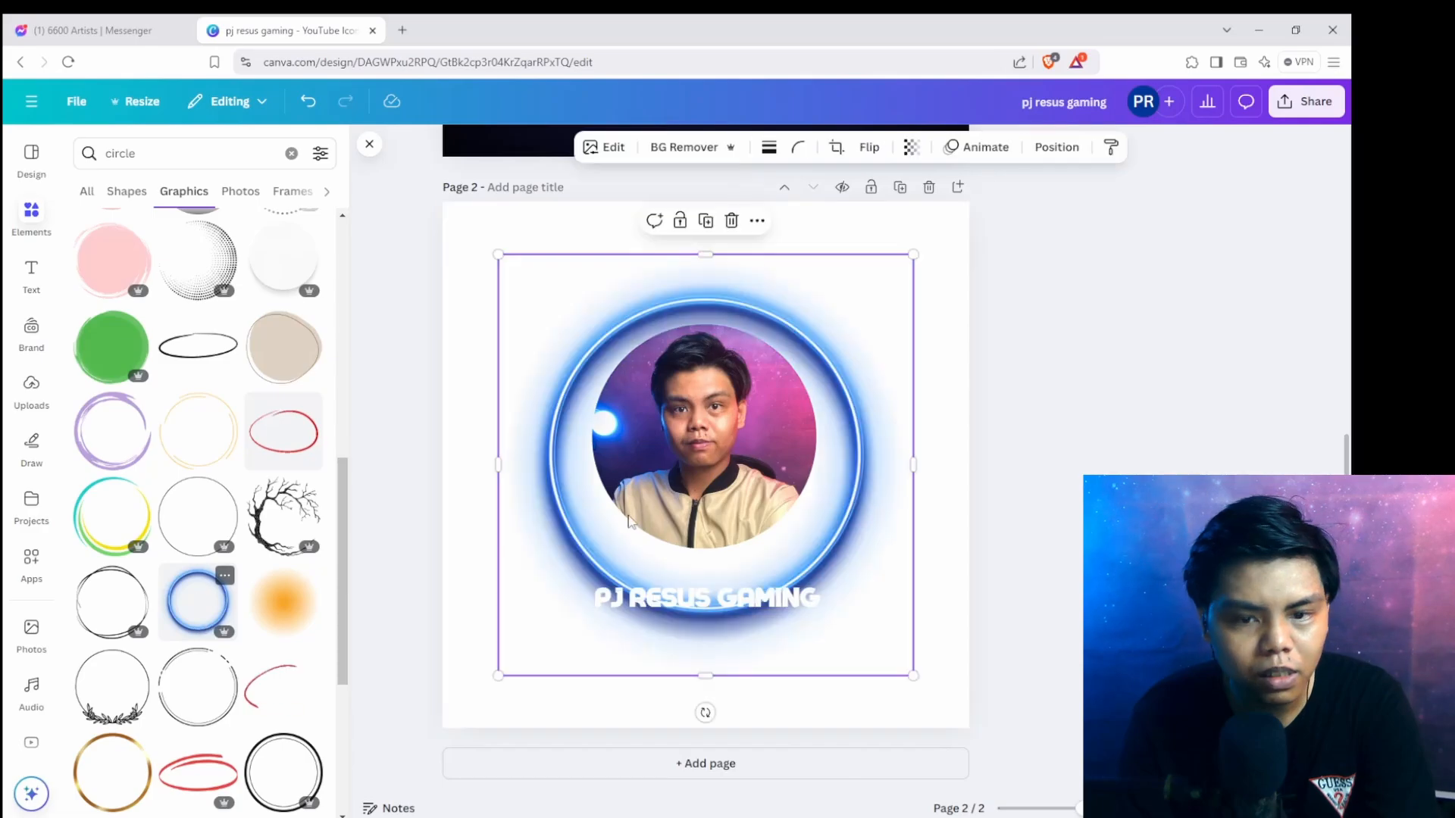
Center the circular portrait photo and the blue neon ring on page 2.
drag(818, 493, 818, 493)
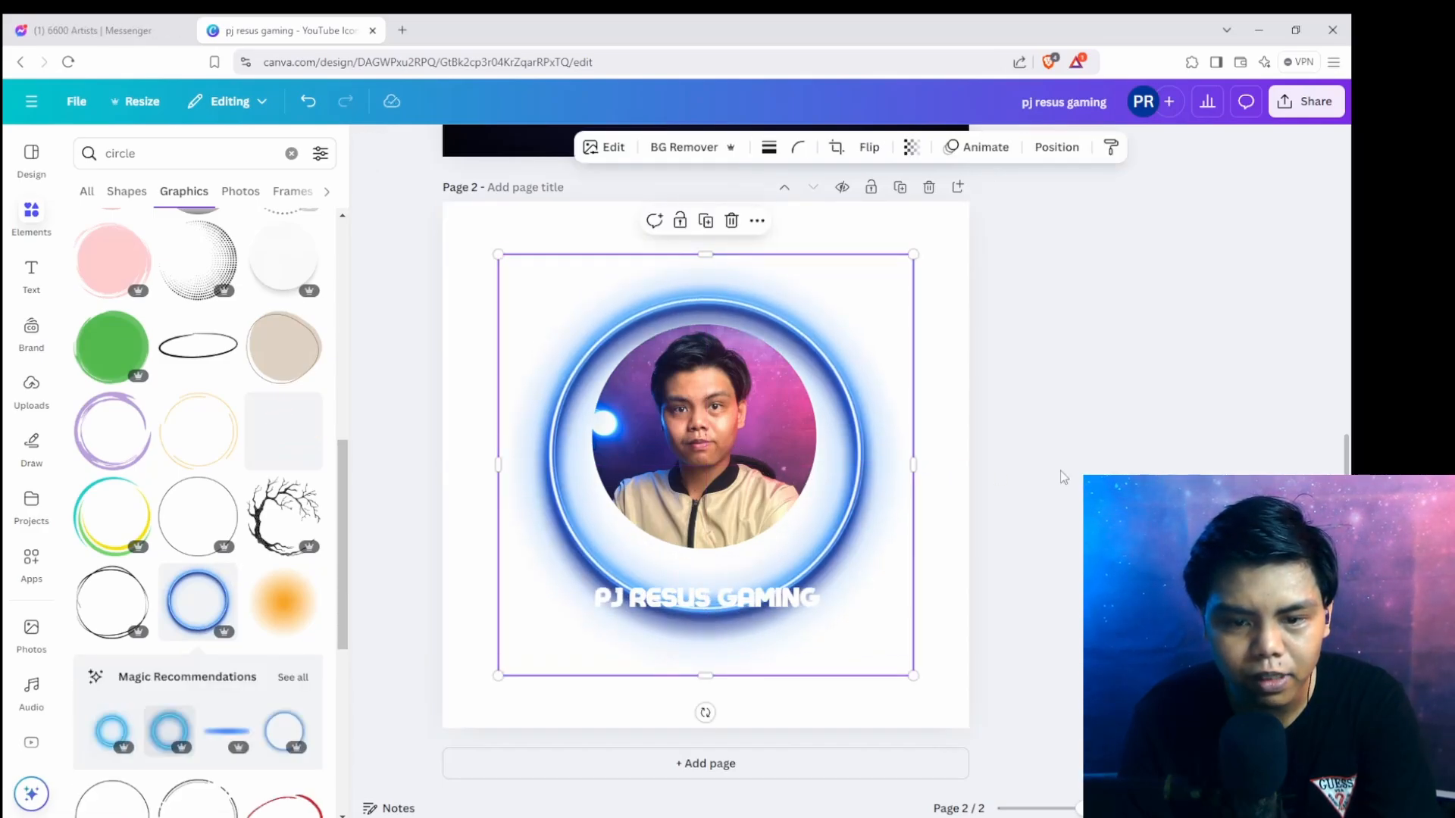
click(1061, 471)
click(725, 439)
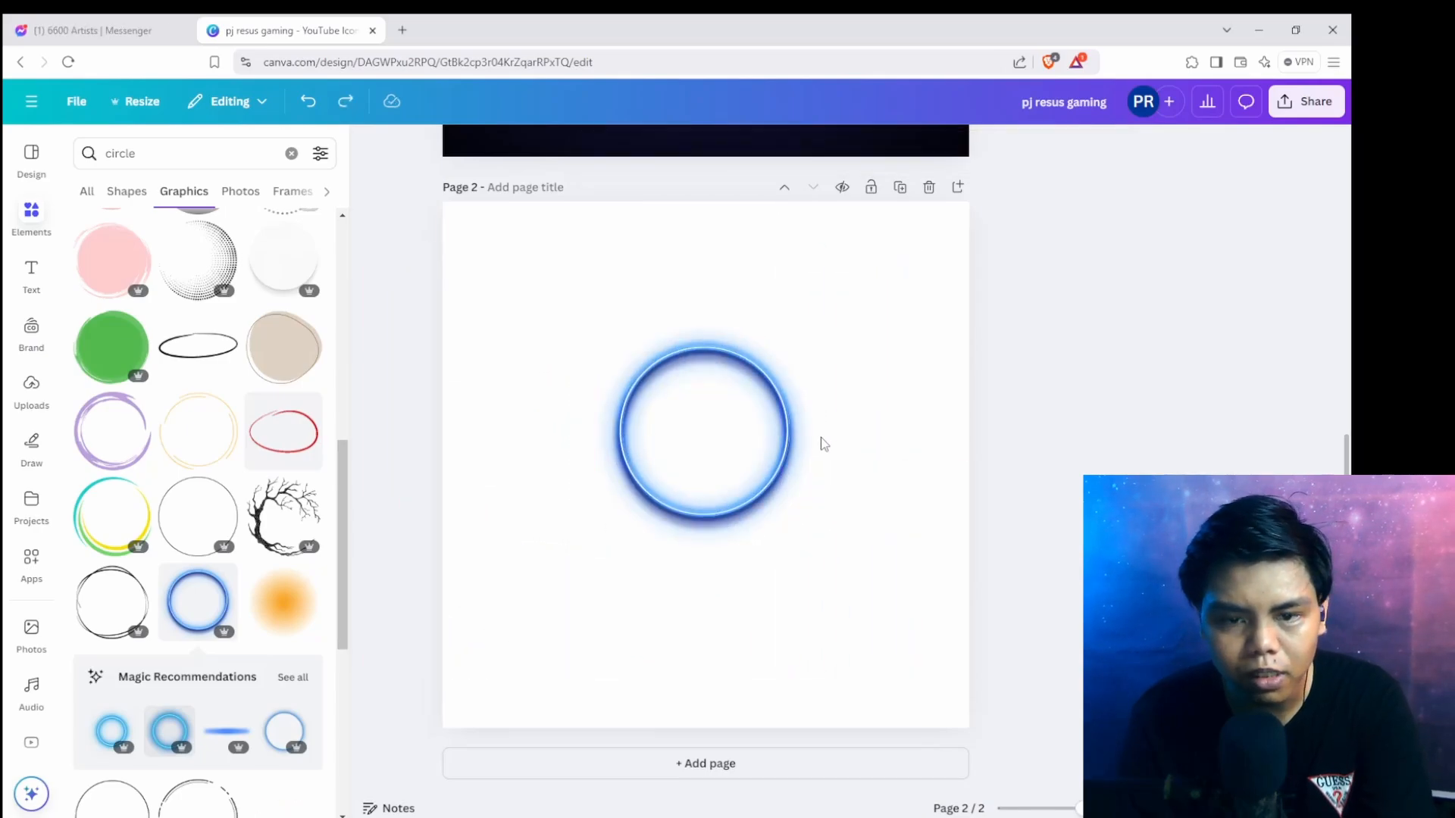
click(758, 447)
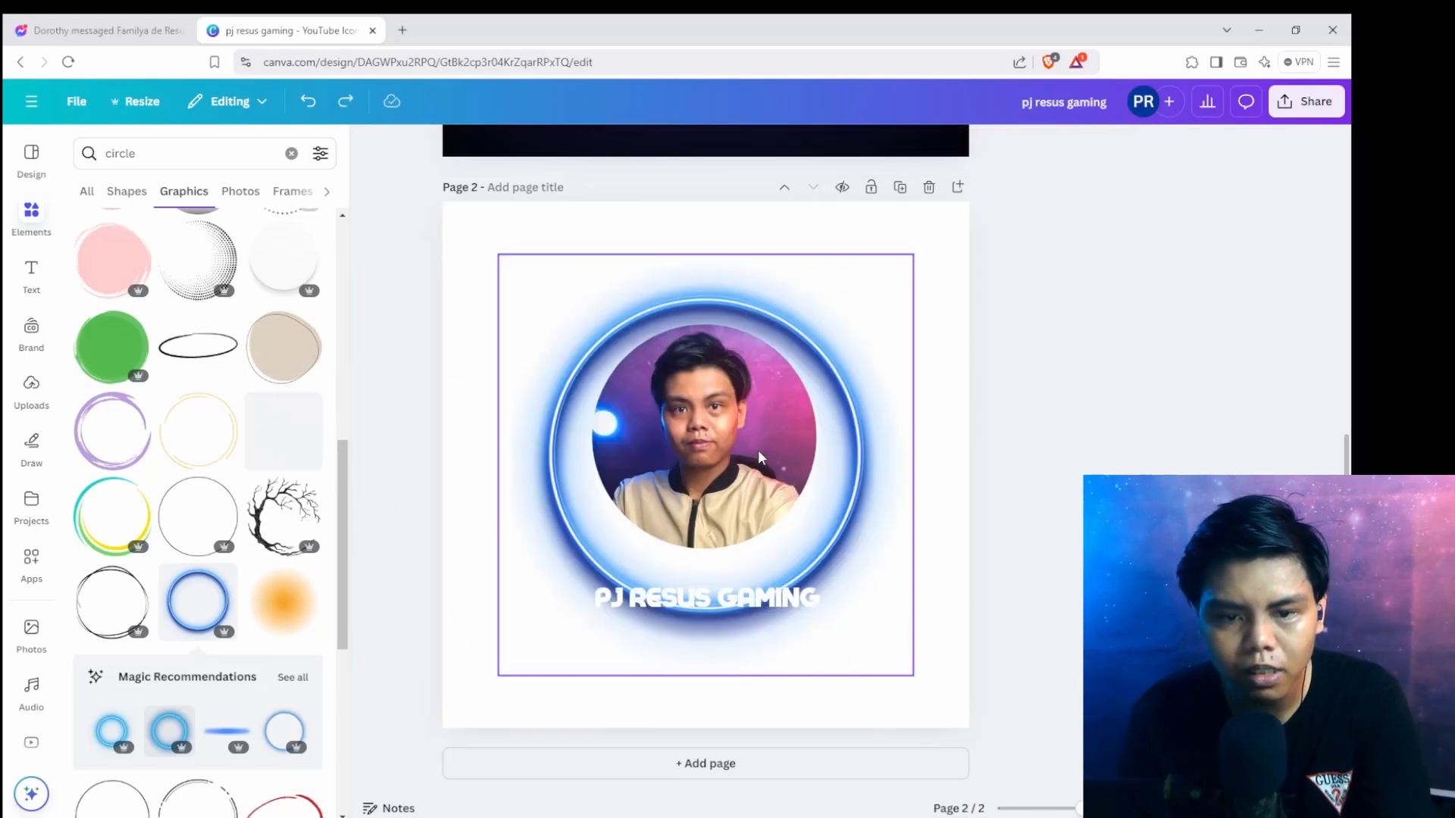
drag(803, 477, 1023, 486)
click(650, 432)
mouse_move(650, 432)
mouse_down()
mouse_move(651, 470)
mouse_move(651, 425)
mouse_up()
drag(918, 360, 707, 333)
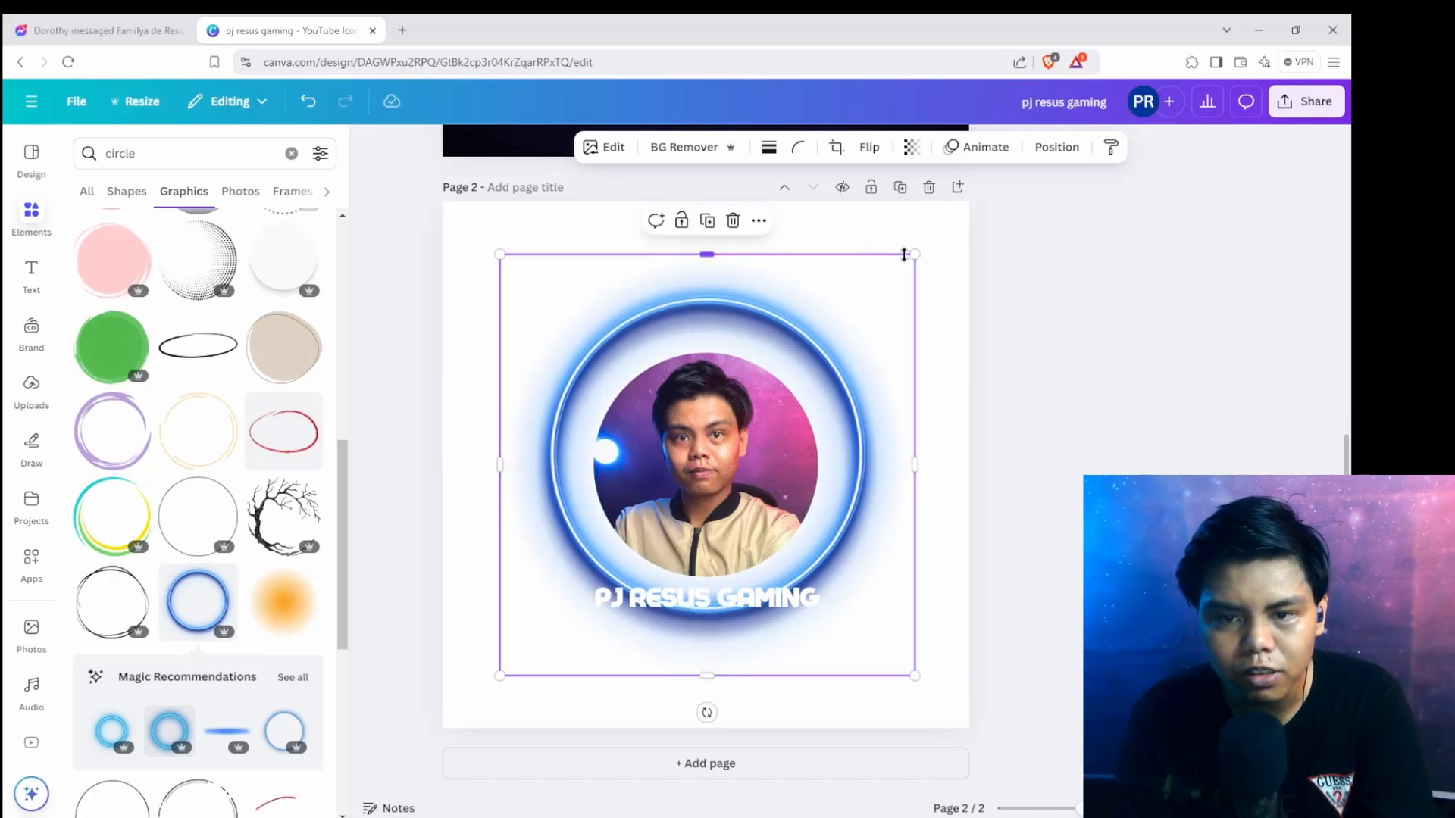
Shrink the blue neon ring and reposition it so that it closely frames the circular portrait photo.
drag(911, 258, 874, 295)
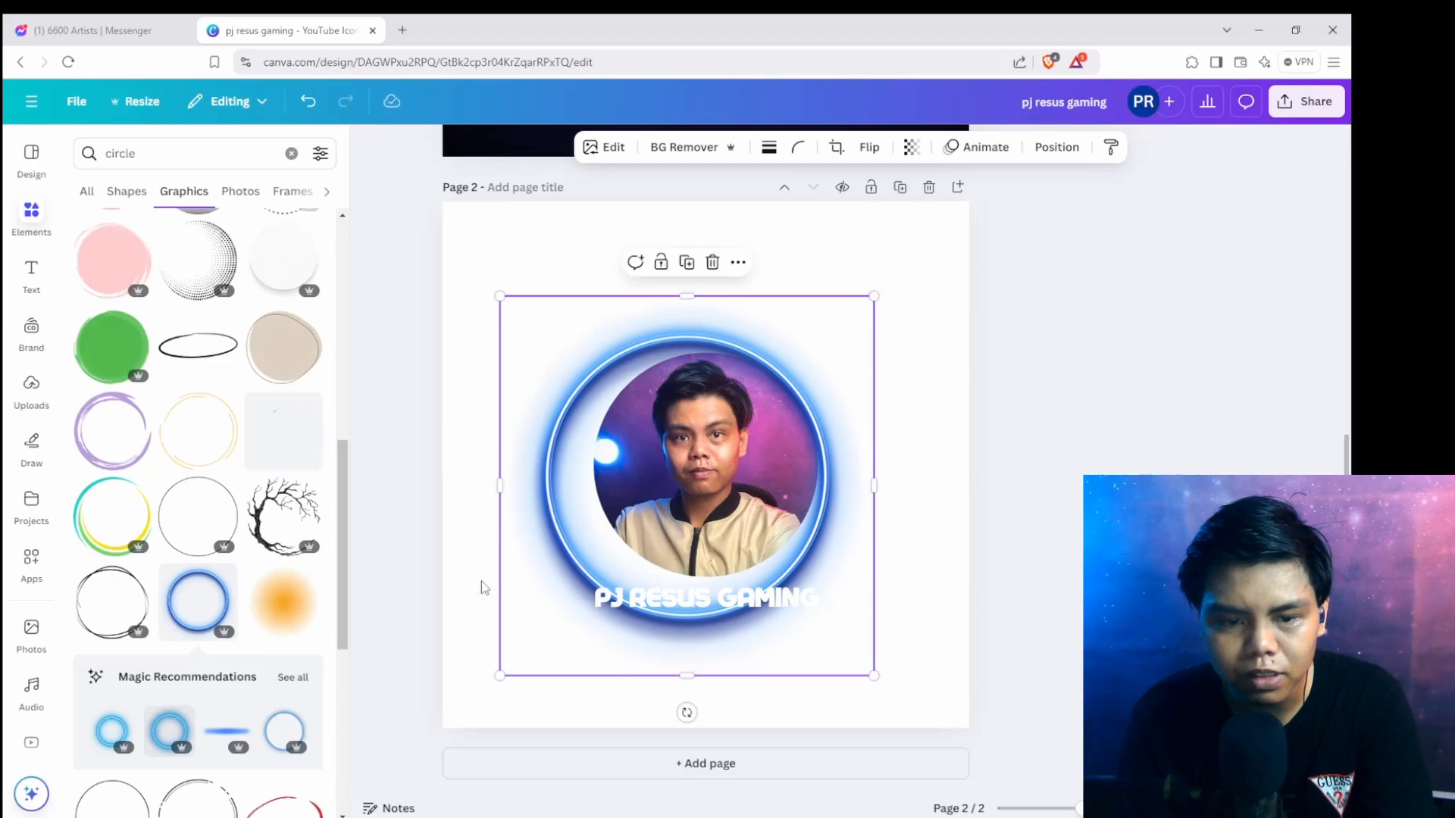
drag(499, 675, 542, 633)
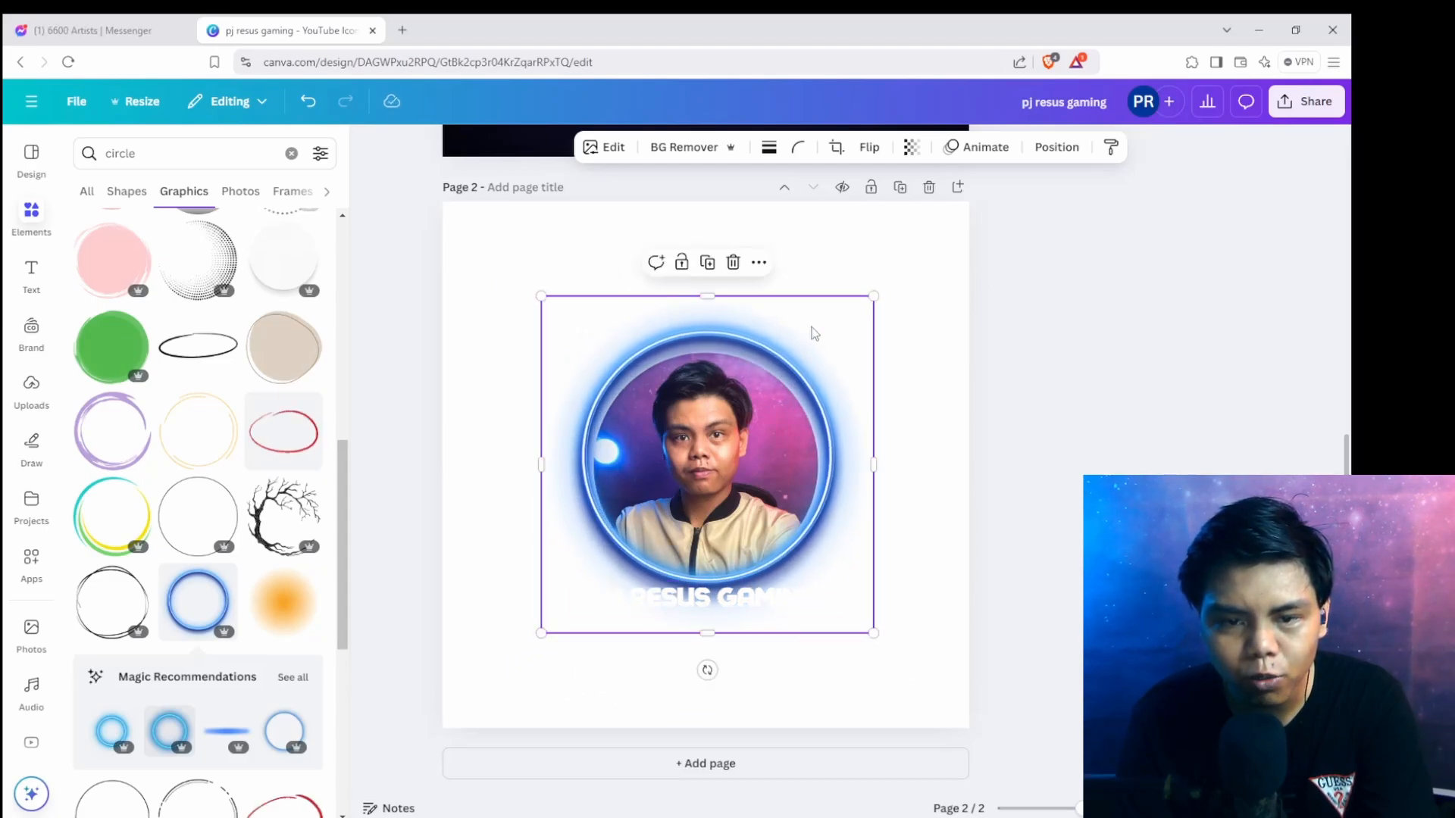
mouse_move(815, 334)
mouse_down()
mouse_move(802, 227)
mouse_move(813, 339)
mouse_up()
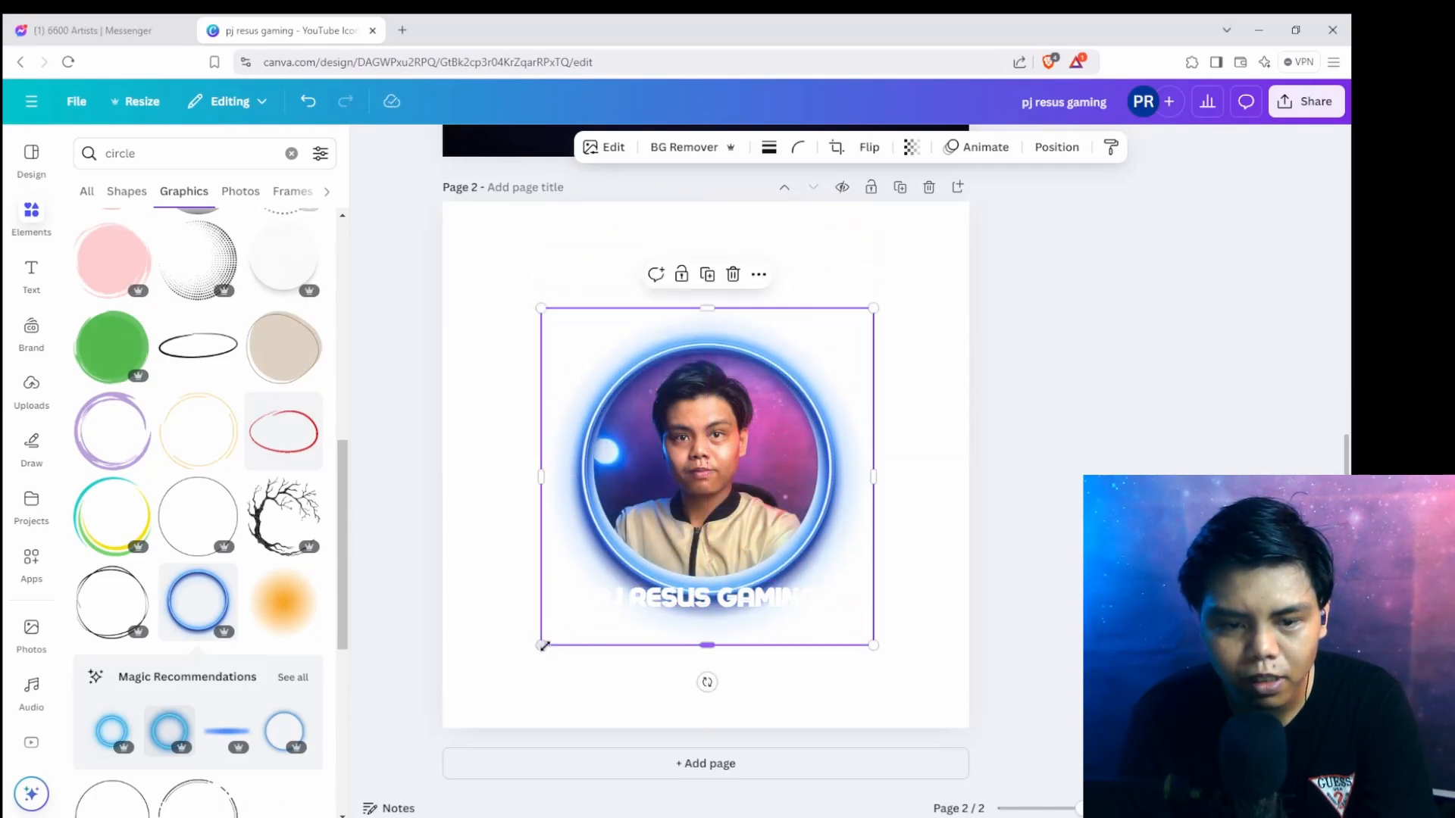
drag(541, 645, 553, 634)
drag(838, 449, 830, 443)
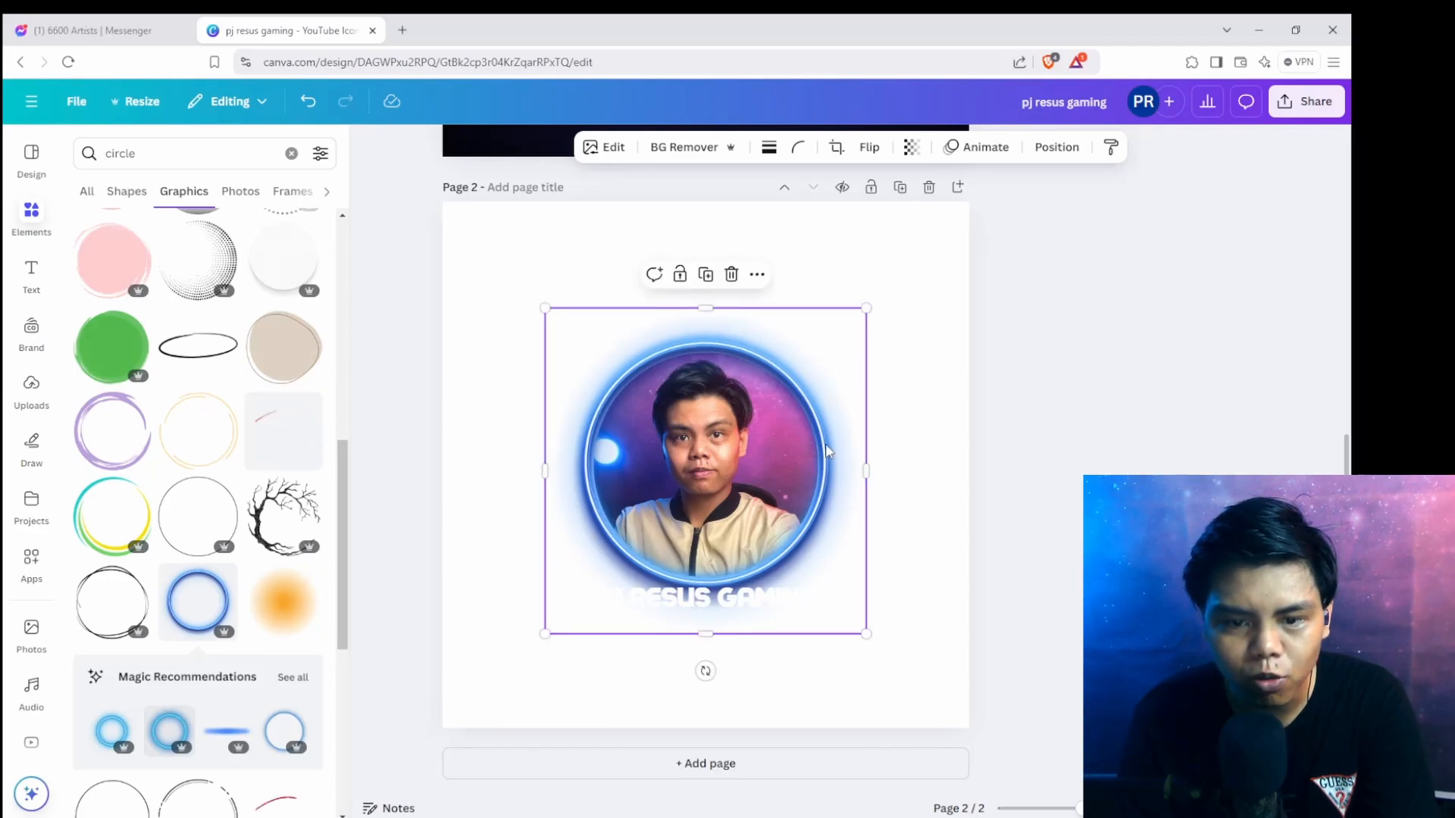
drag(545, 633, 551, 629)
Move the neon ring and portrait photo side by side and try deleting the photo from its circular frame.
drag(804, 359, 657, 351)
click(794, 448)
drag(814, 446, 907, 451)
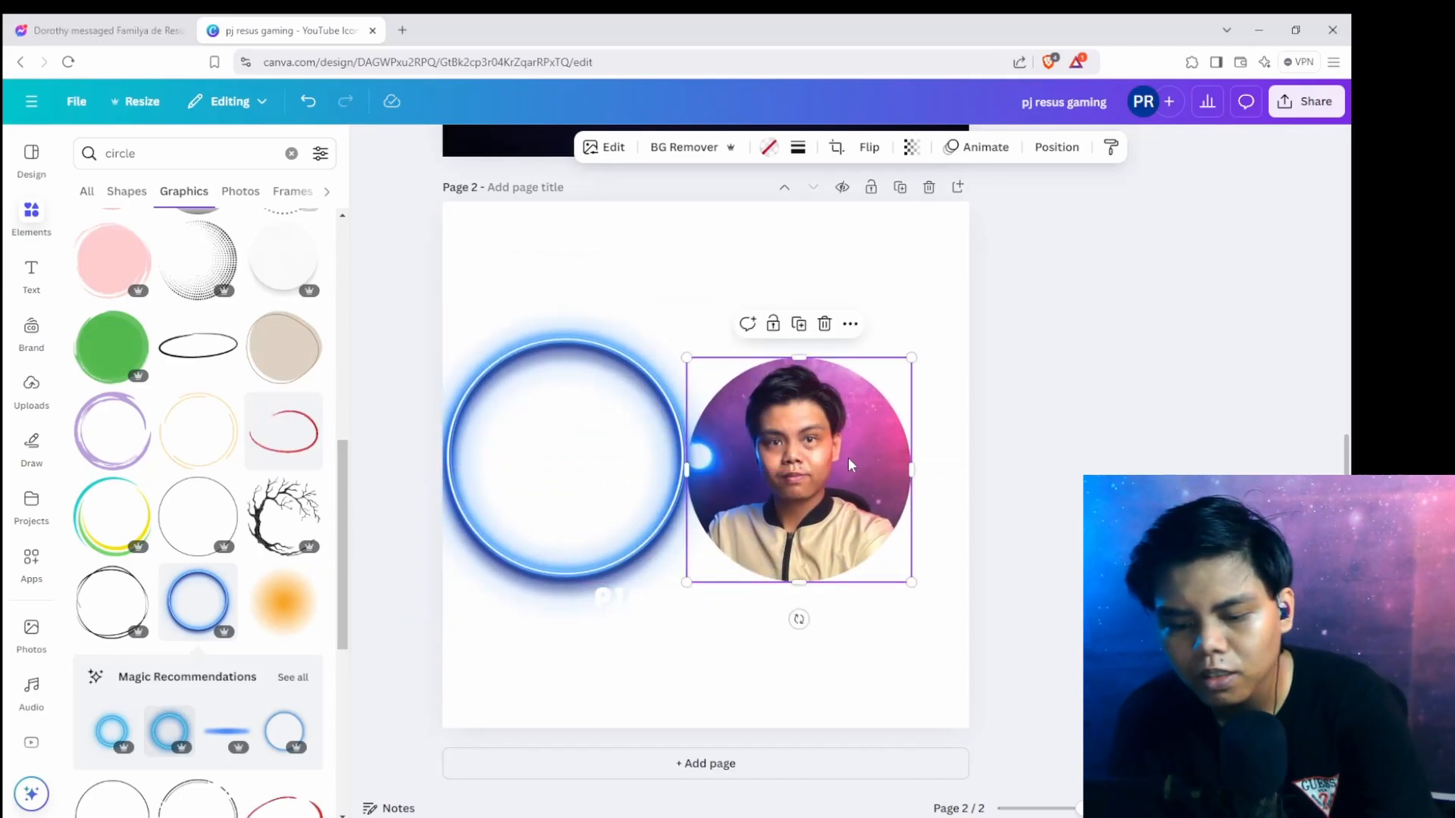
key(Delete)
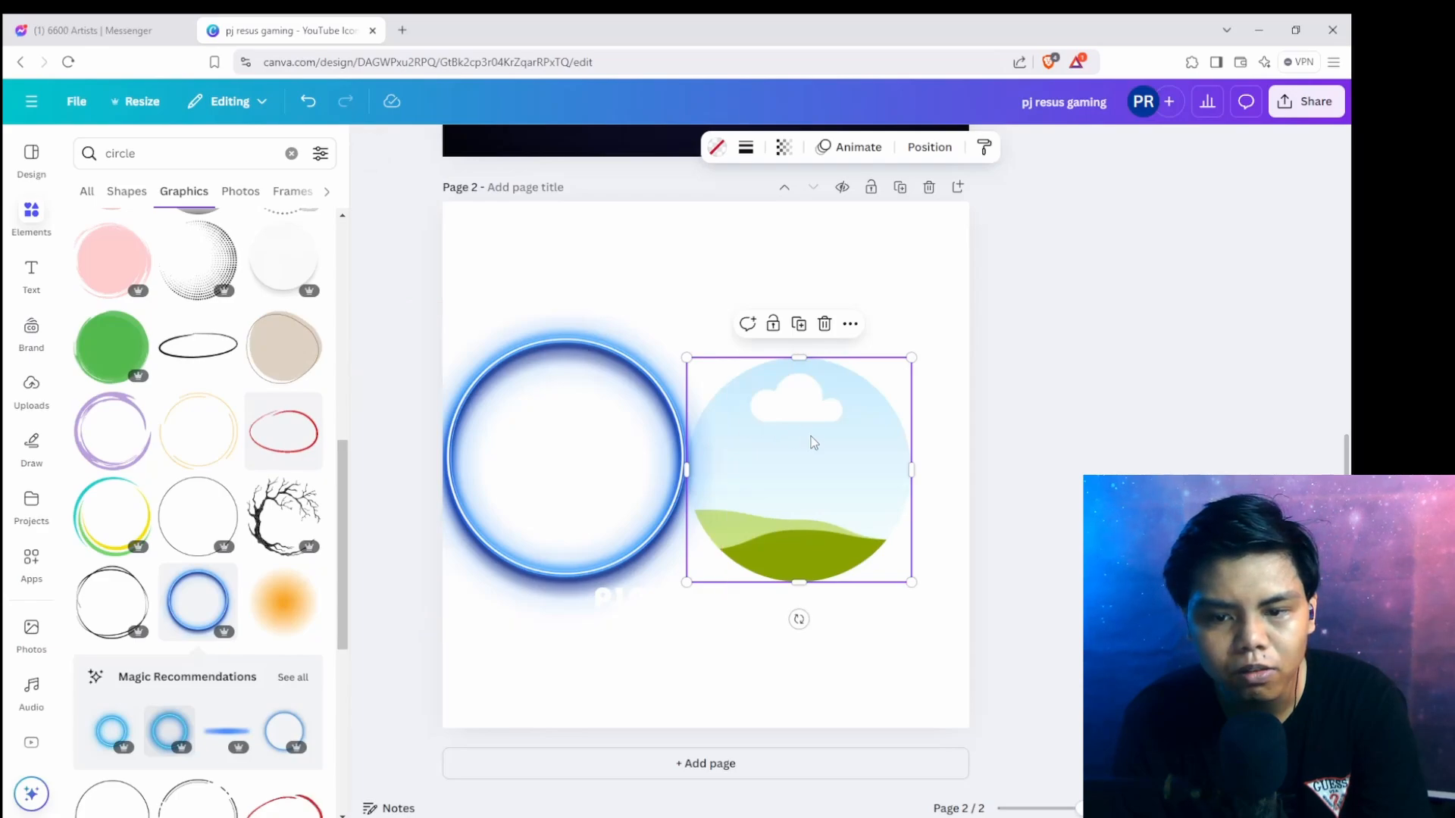
drag(814, 443, 828, 497)
key(ctrl+z)
key(ctrl+z)
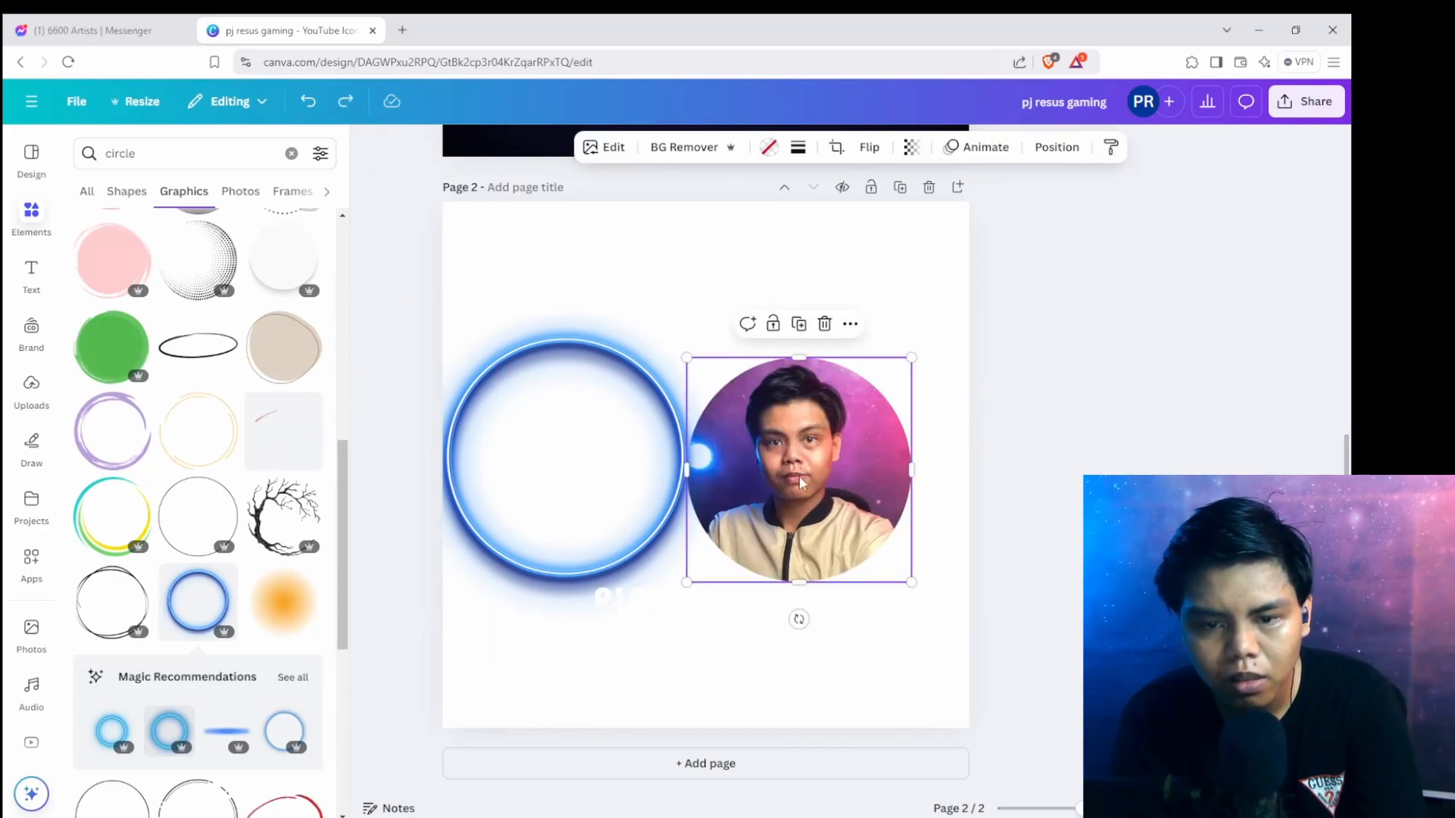
Center the portrait photo on page 2 again and fit the slightly reduced neon ring snugly around it.
click(530, 448)
drag(530, 449, 584, 458)
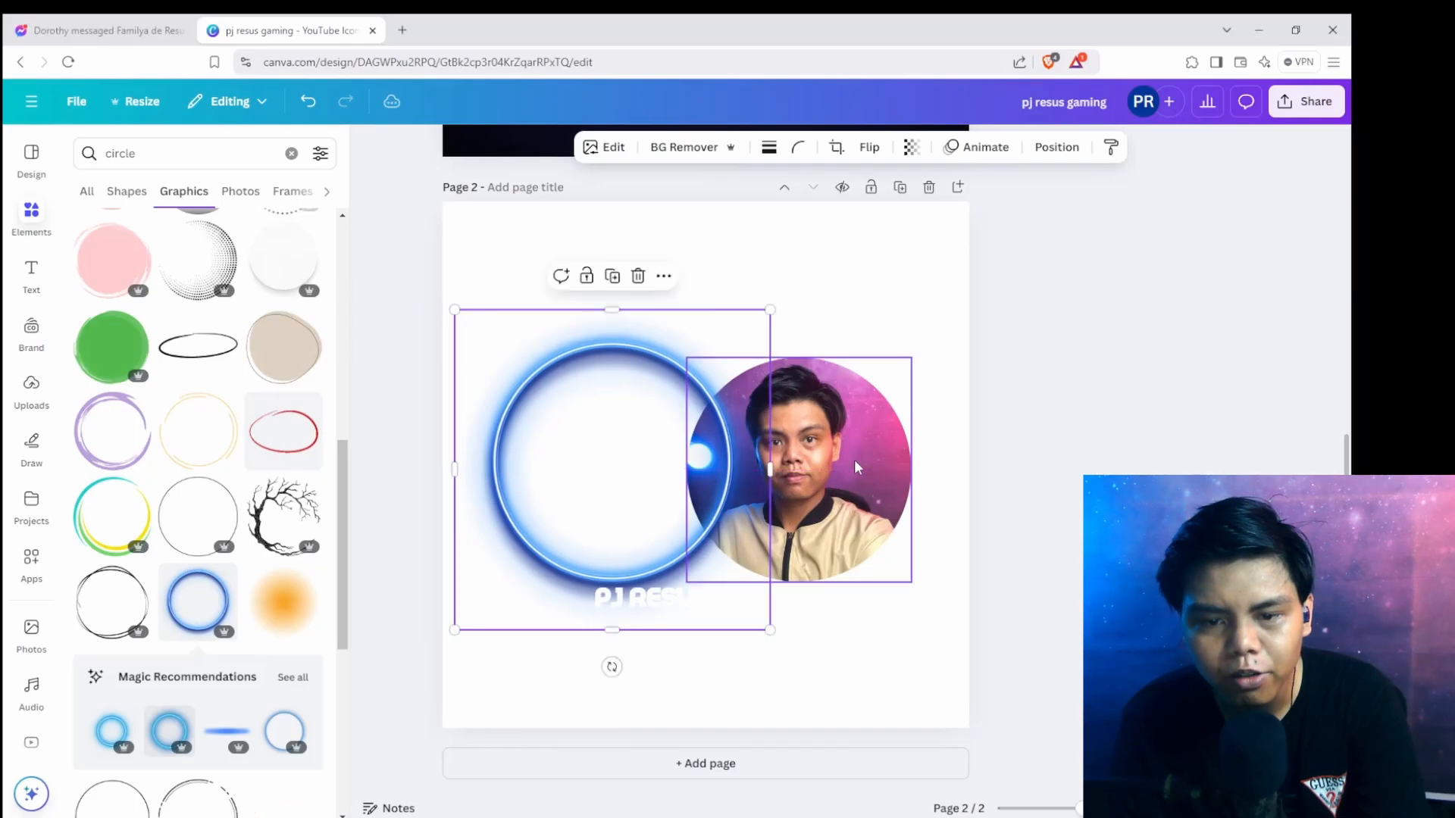
drag(854, 461, 763, 454)
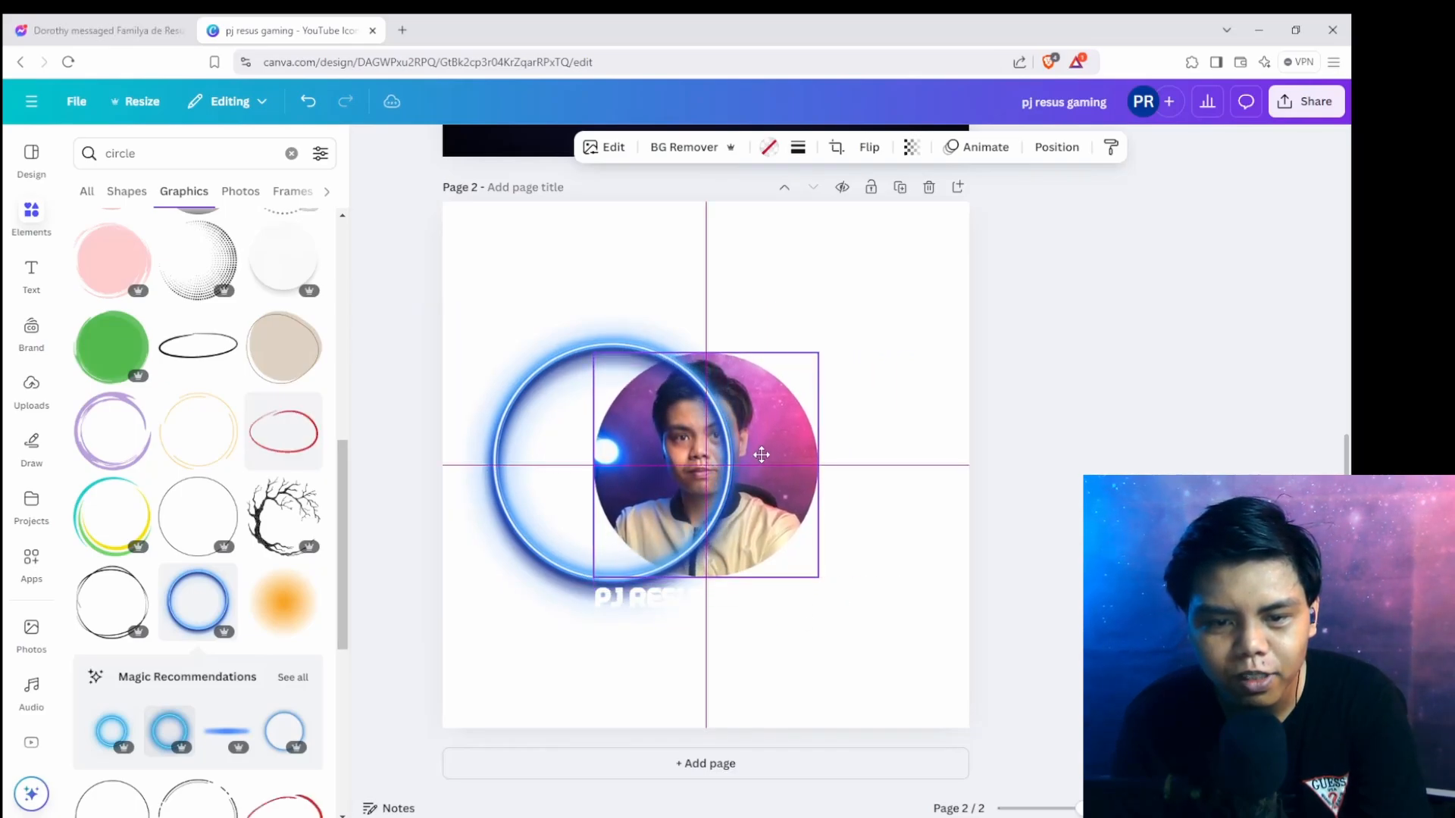
click(592, 466)
drag(541, 472, 614, 475)
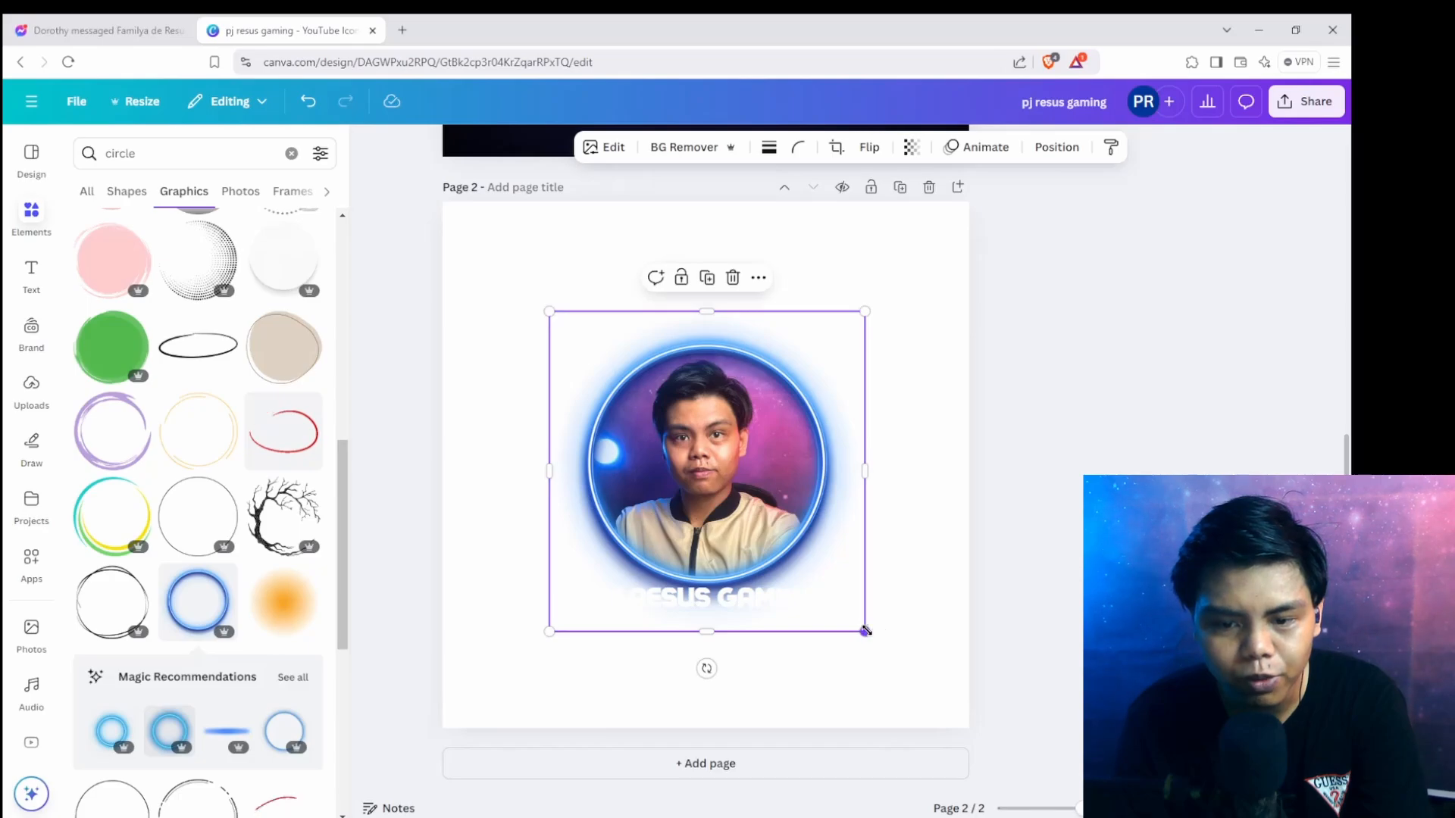
drag(864, 631, 860, 627)
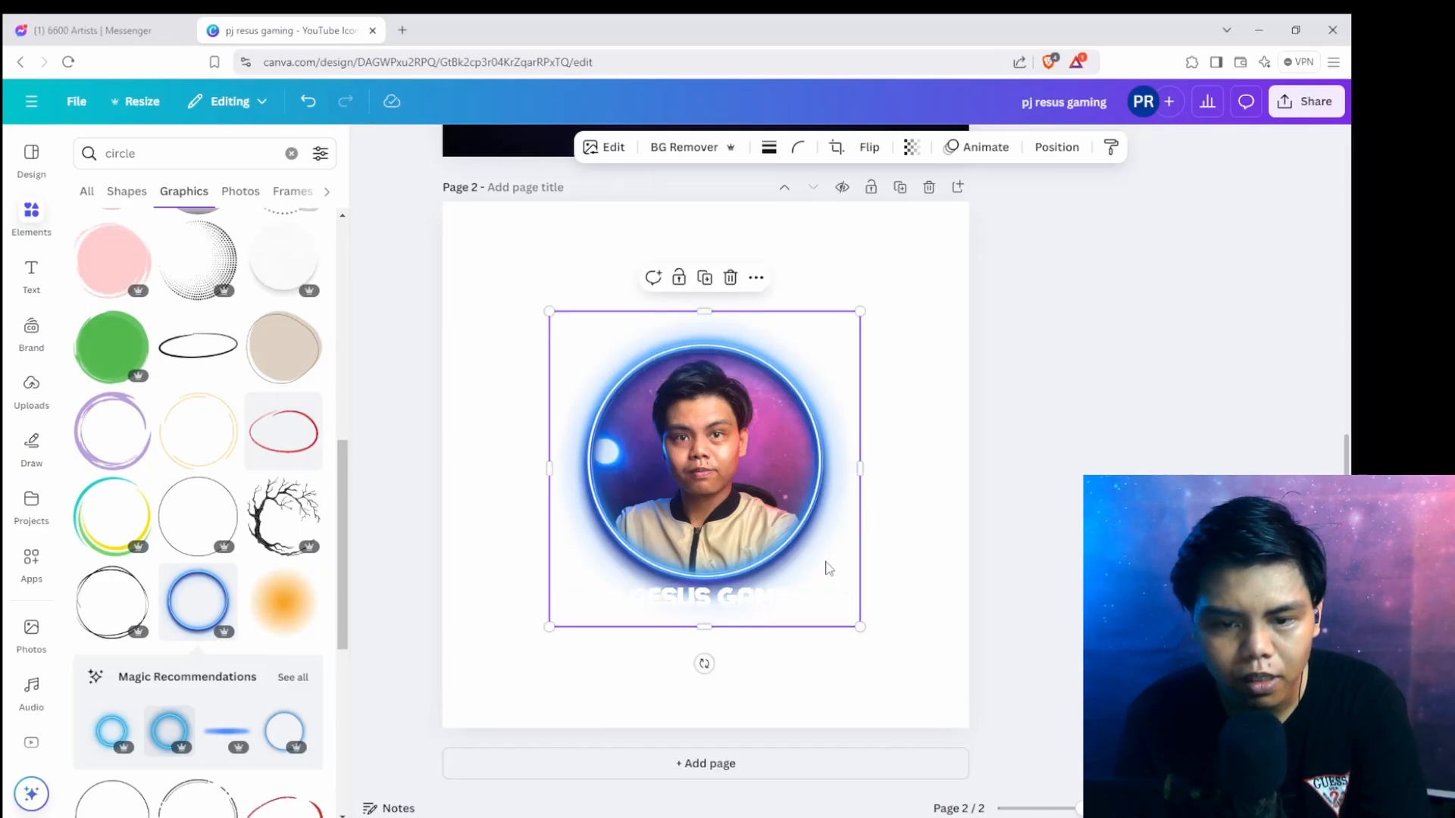
mouse_move(816, 564)
mouse_down()
mouse_move(812, 578)
mouse_move(818, 563)
mouse_up()
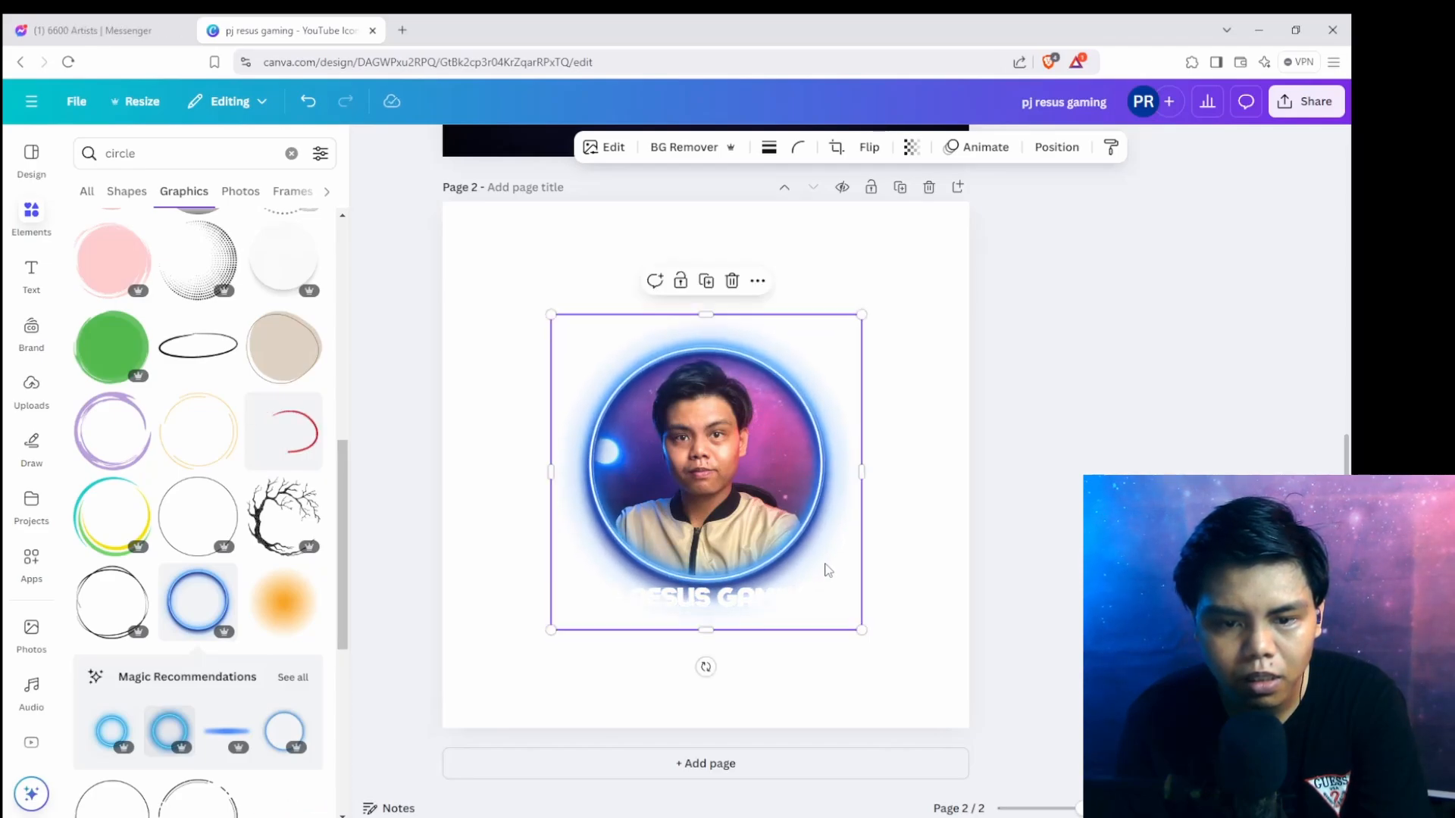
Group the neon ring with the portrait photo, nudge the group upward, and delete the white title text below it.
key(Escape)
drag(542, 247, 795, 387)
click(656, 281)
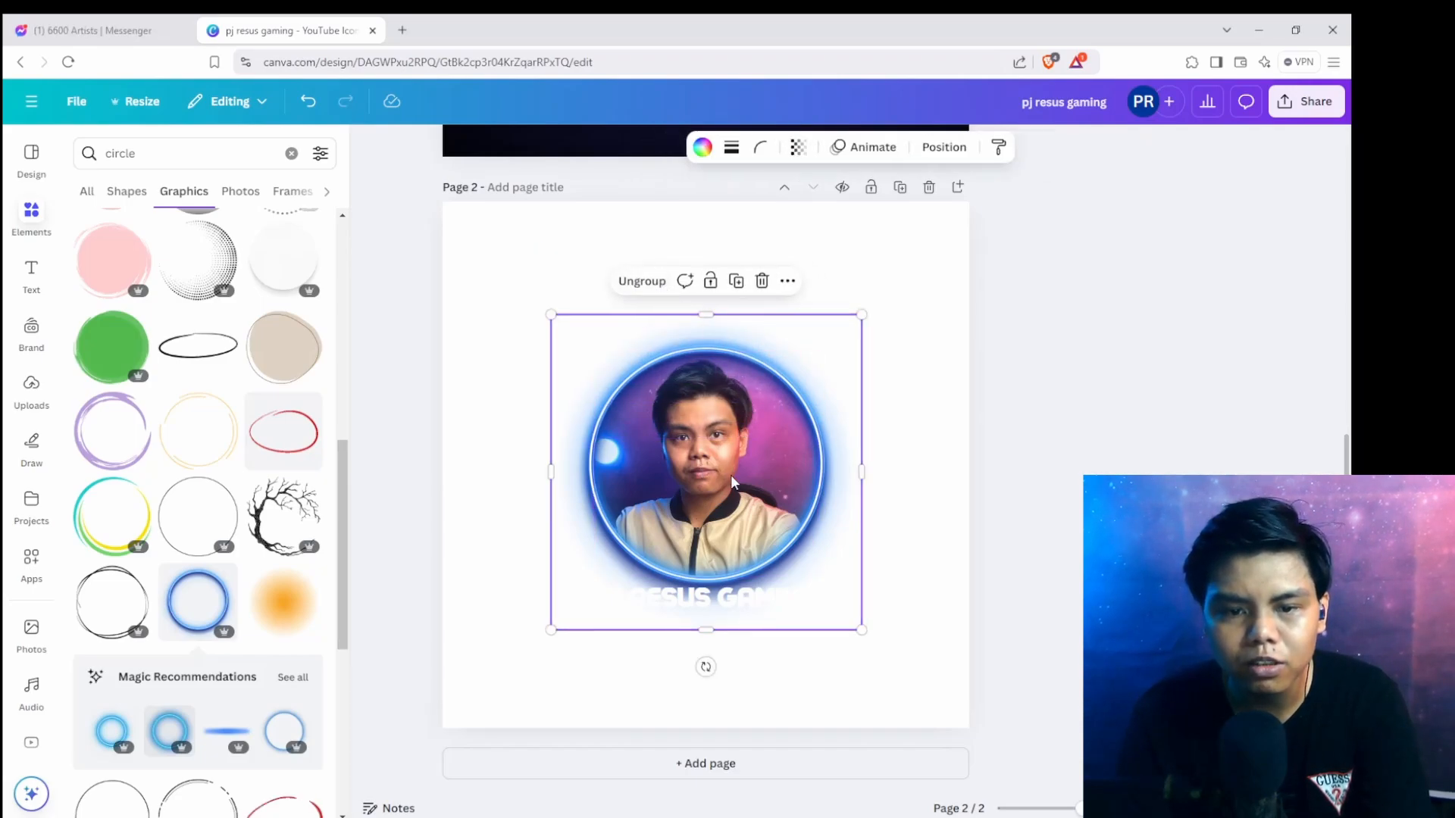
drag(739, 605, 739, 598)
click(736, 599)
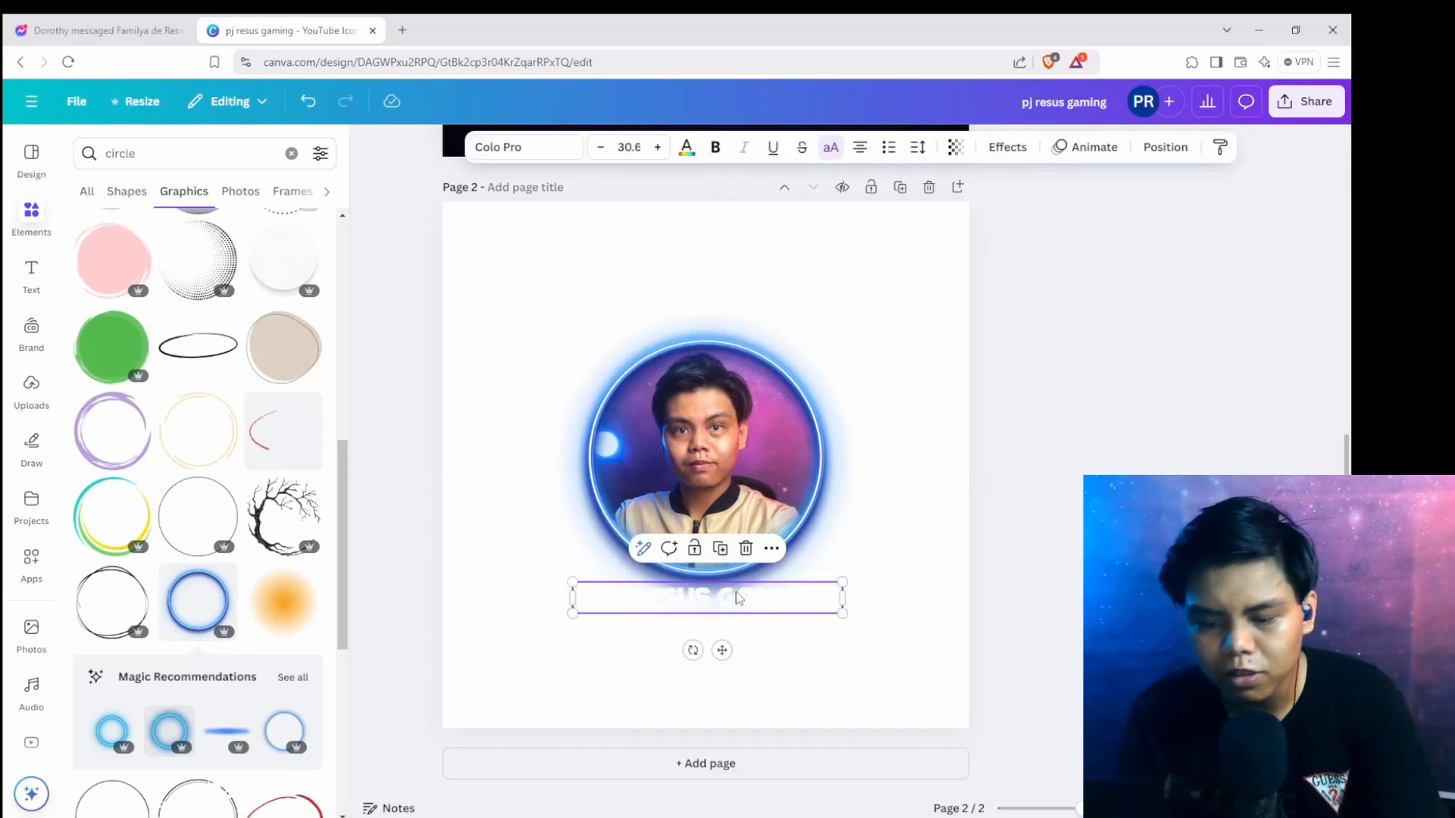
key(Delete)
mouse_move(736, 489)
mouse_down()
mouse_move(737, 510)
mouse_move(736, 489)
mouse_up()
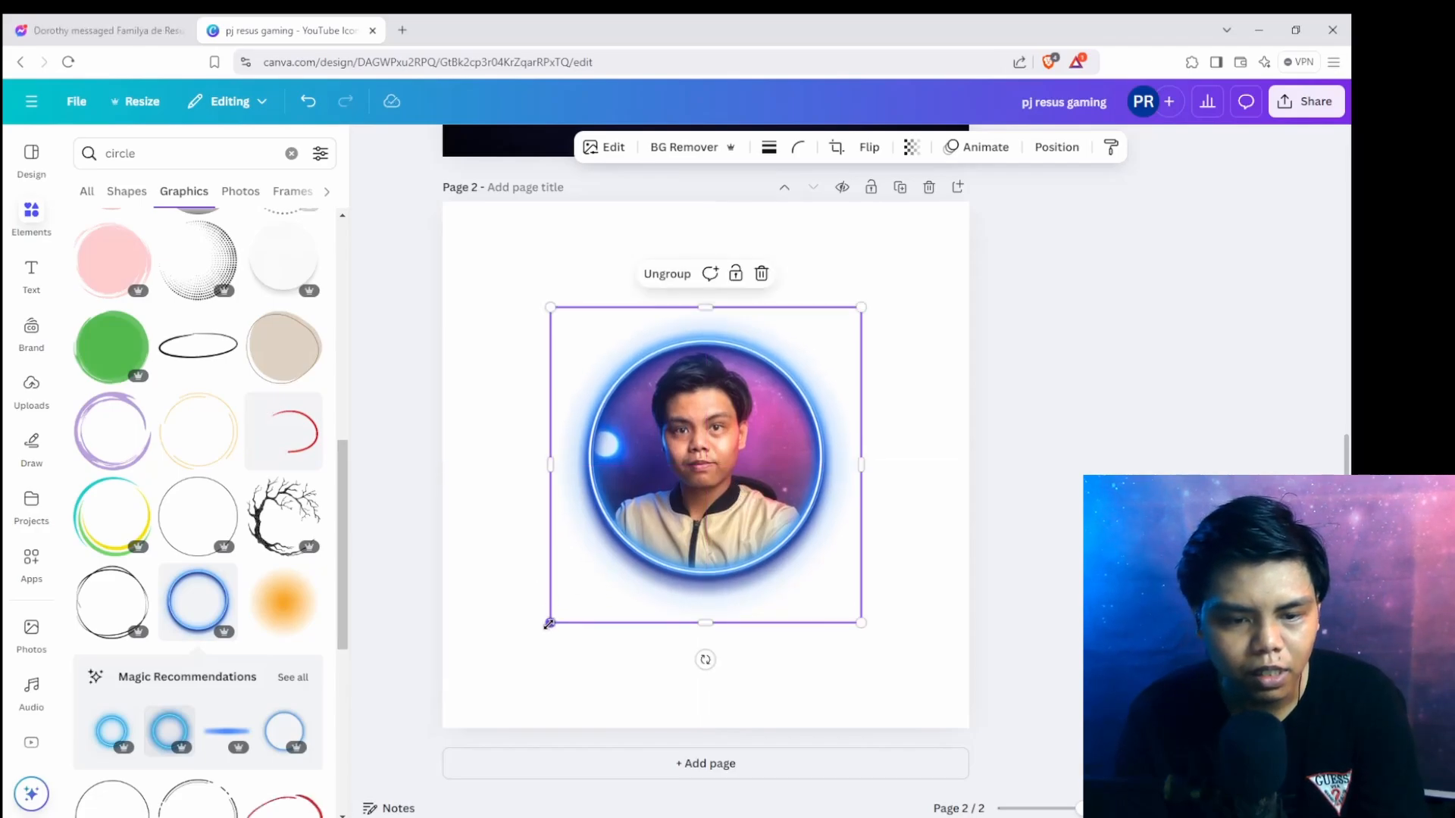
drag(549, 624, 523, 650)
key(ctrl+z)
key(Delete)
key(ctrl+z)
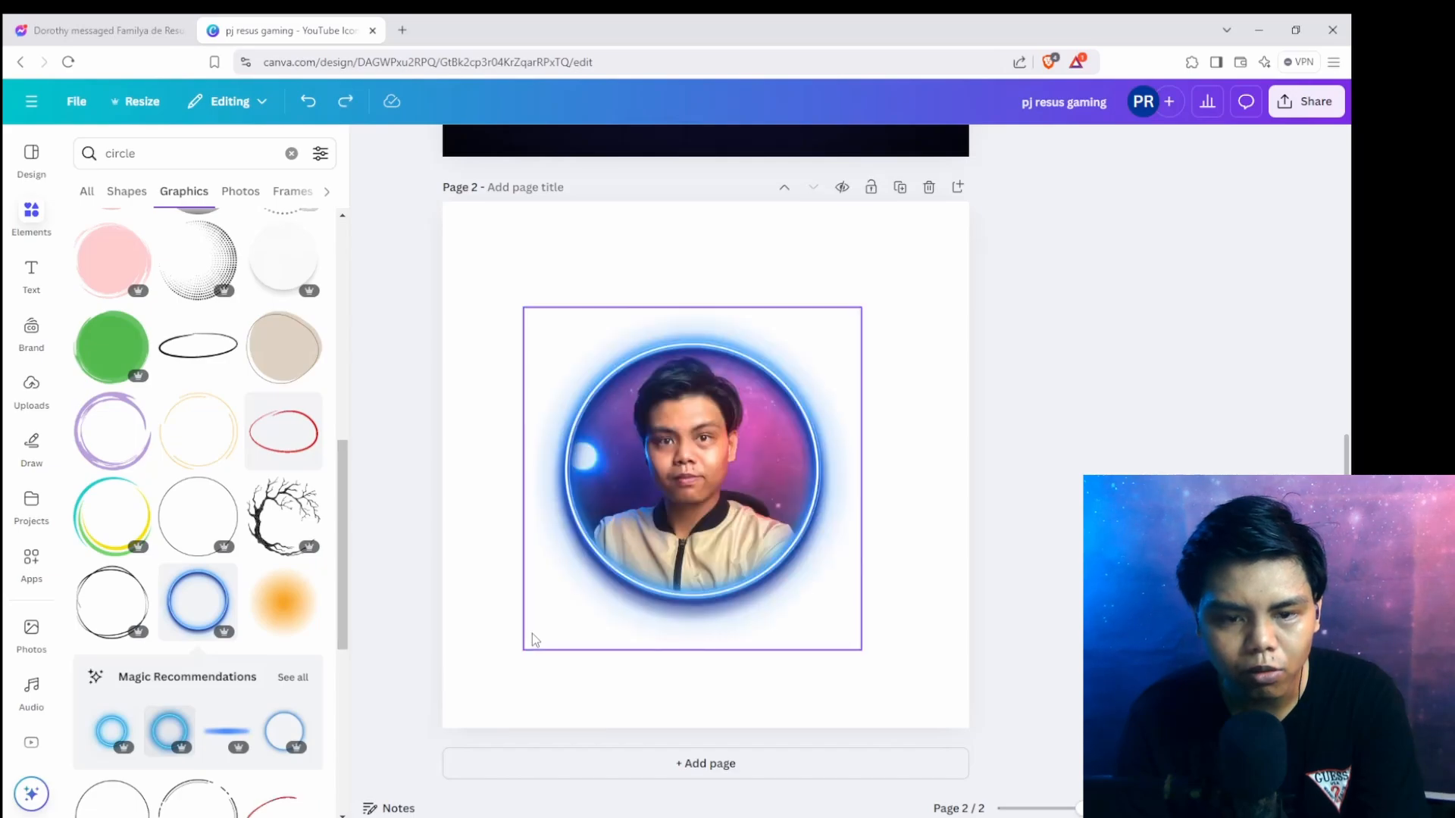
key(ctrl+z)
Enlarge the grouped ring and portrait photo proportionally, keeping the group centered on page 2.
click(632, 565)
drag(550, 624, 489, 664)
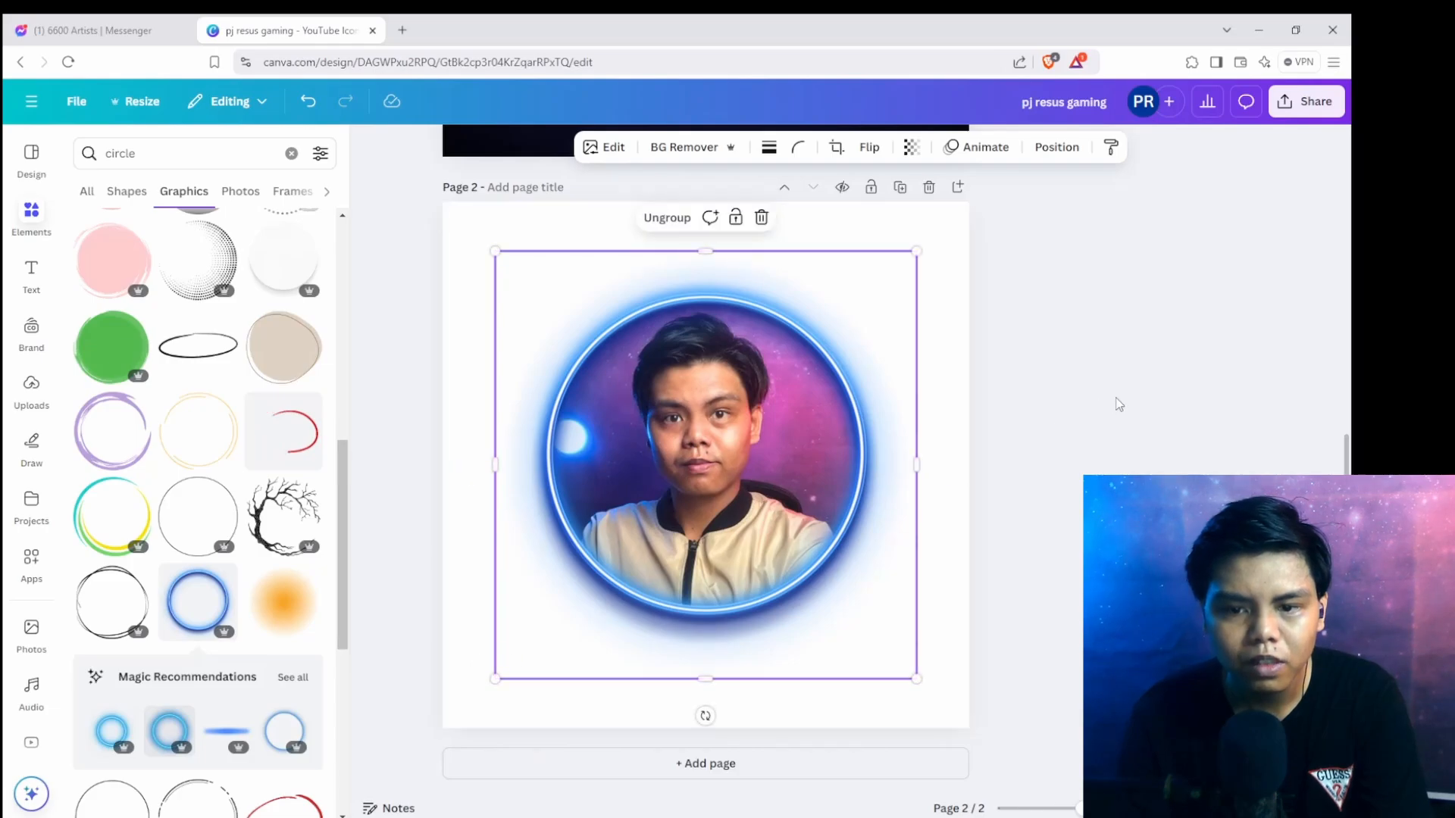
click(1116, 417)
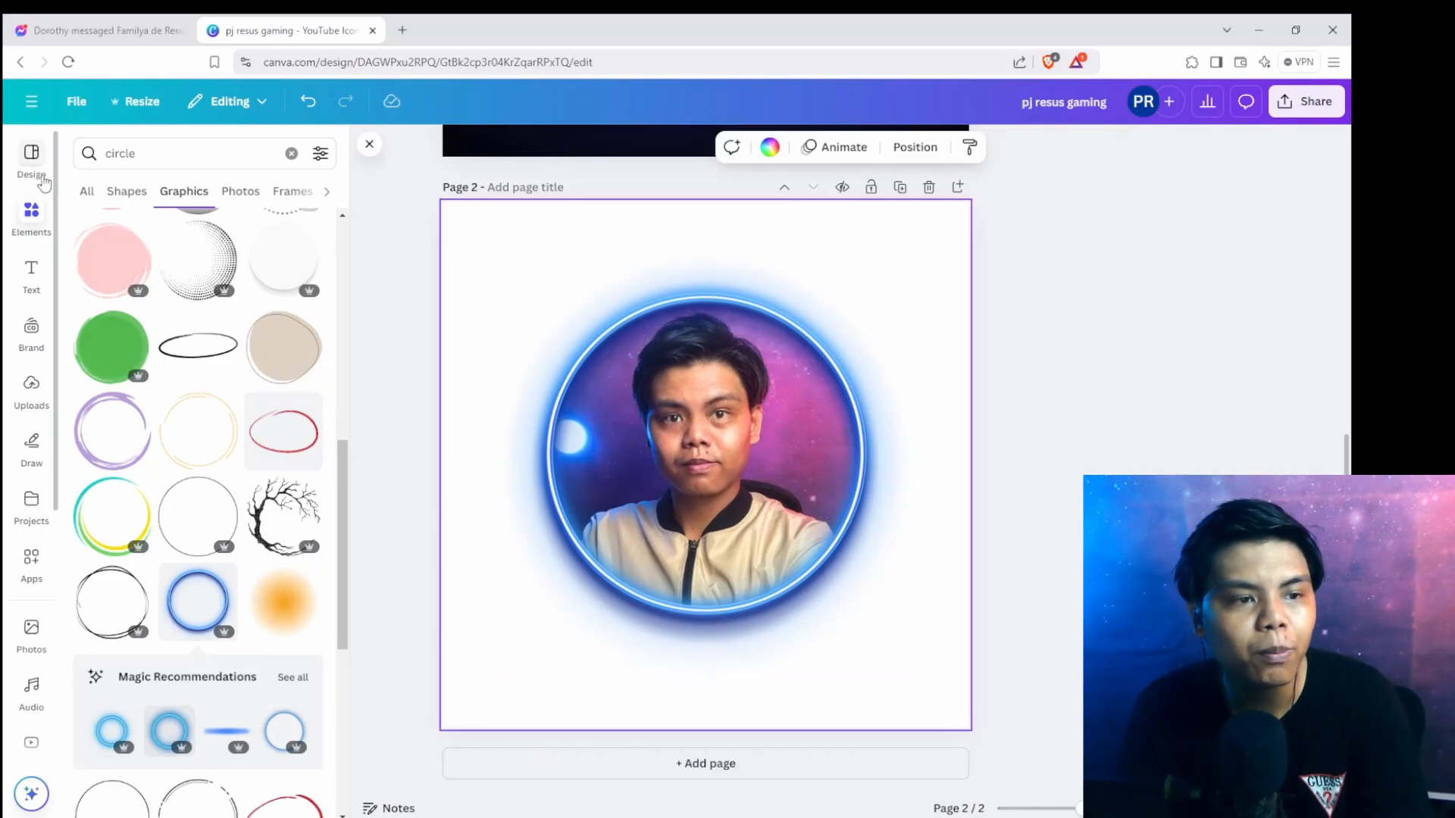
Search the elements for "rgb background".
click(75, 161)
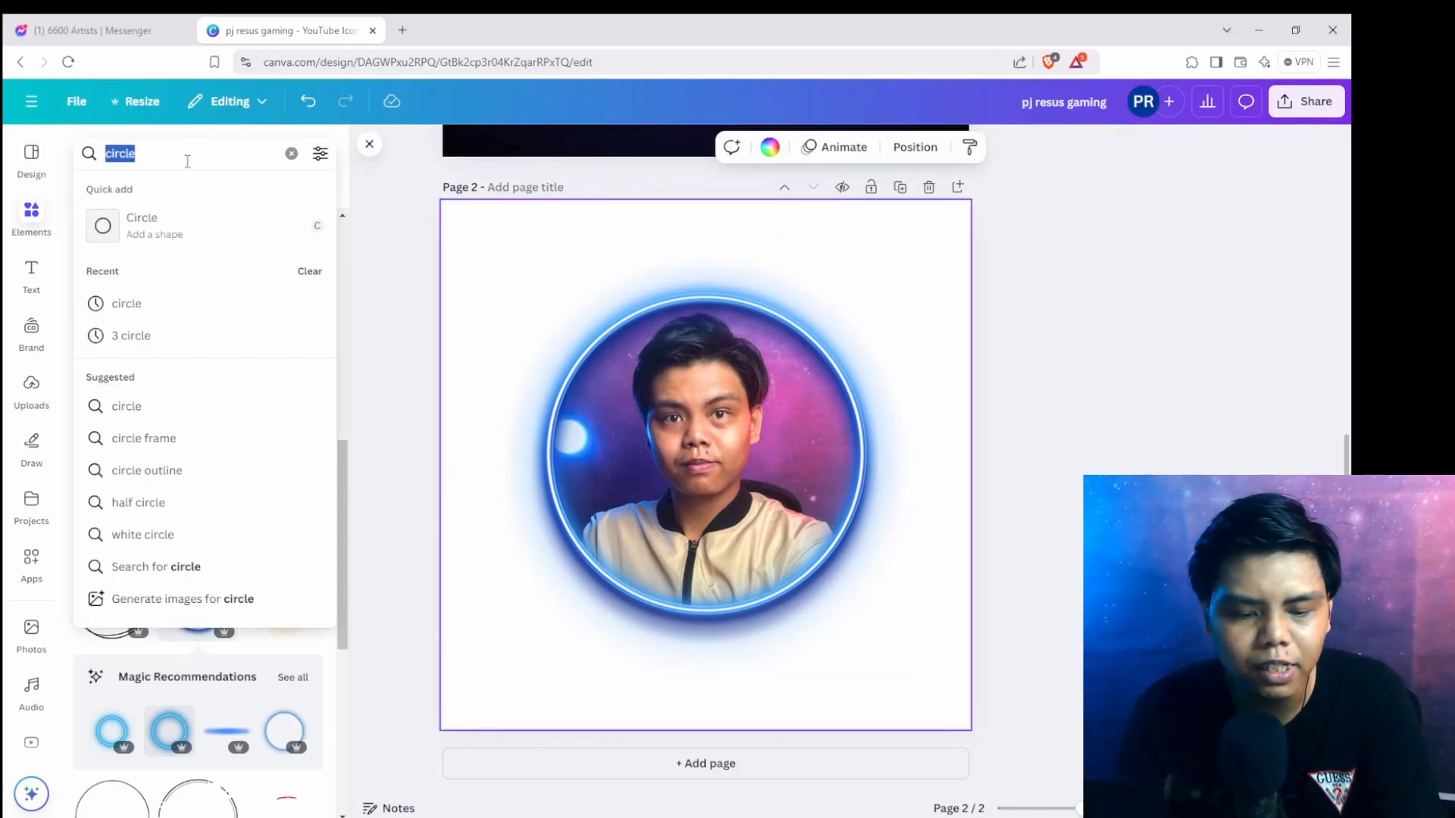
text(rgb backgrou)
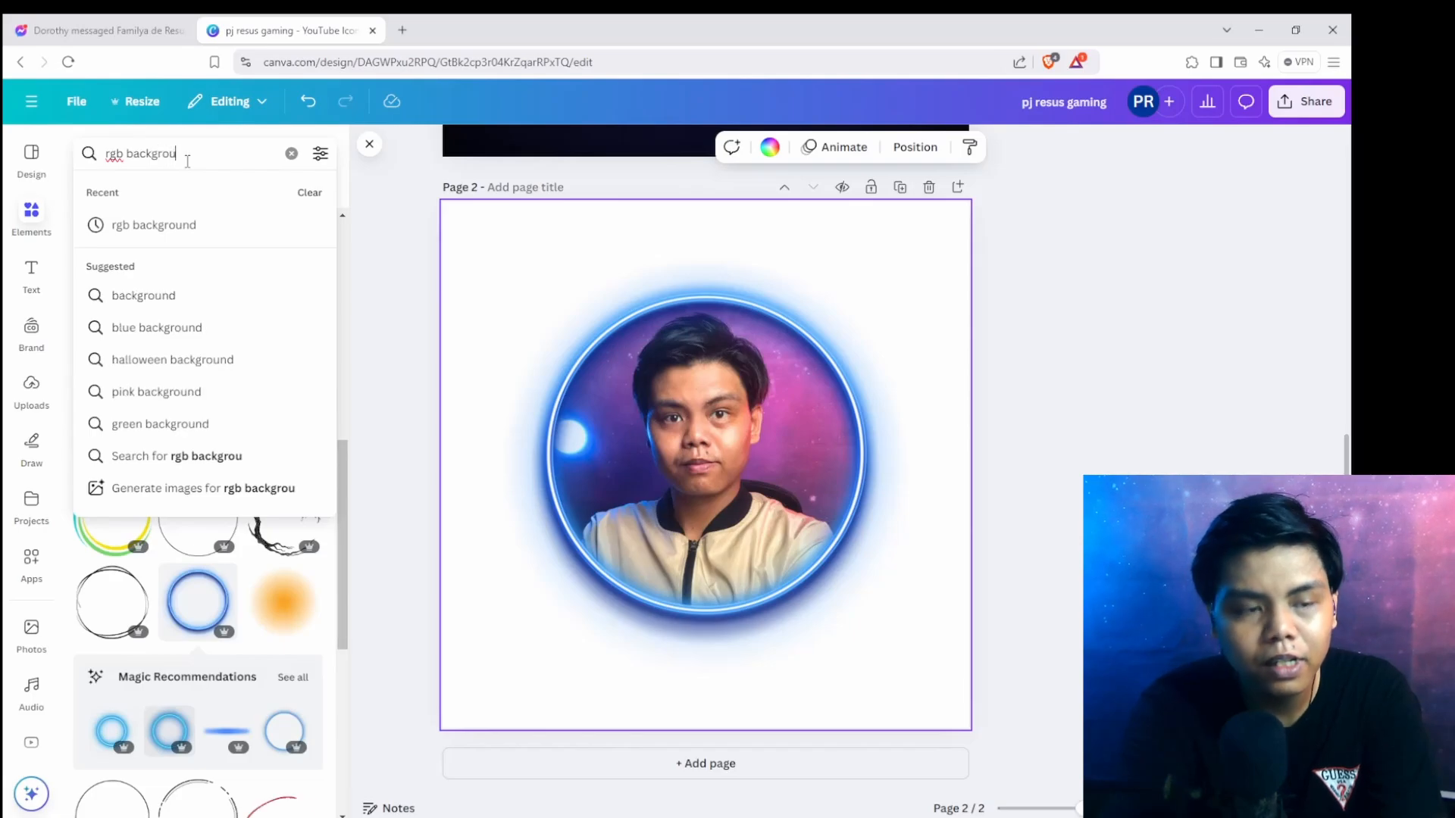
text(nd)
key(Return)
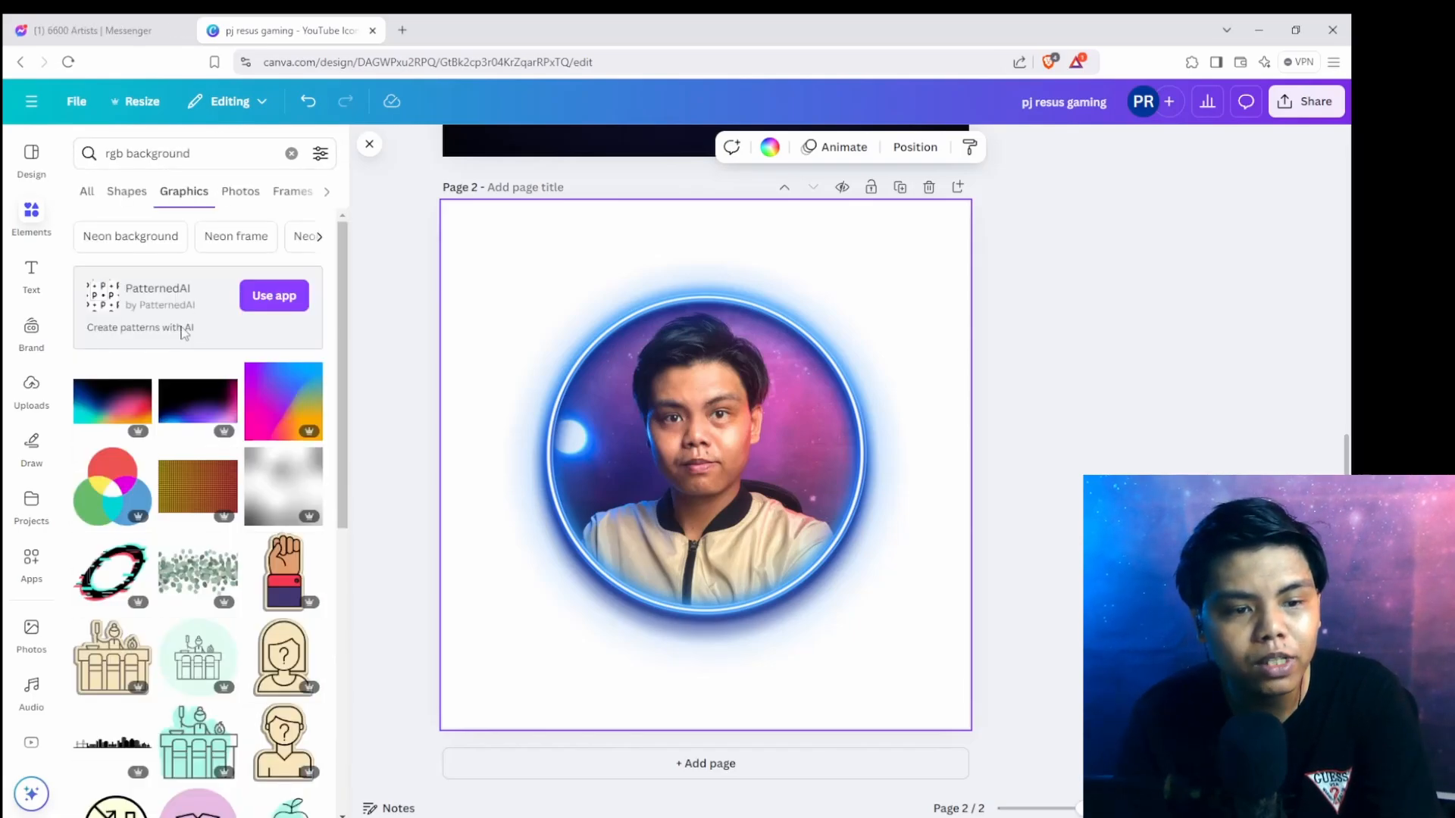
Add the purple, blue and orange gradient graphic to page 2 and set it as the page background.
scroll(179, 337, down, 1)
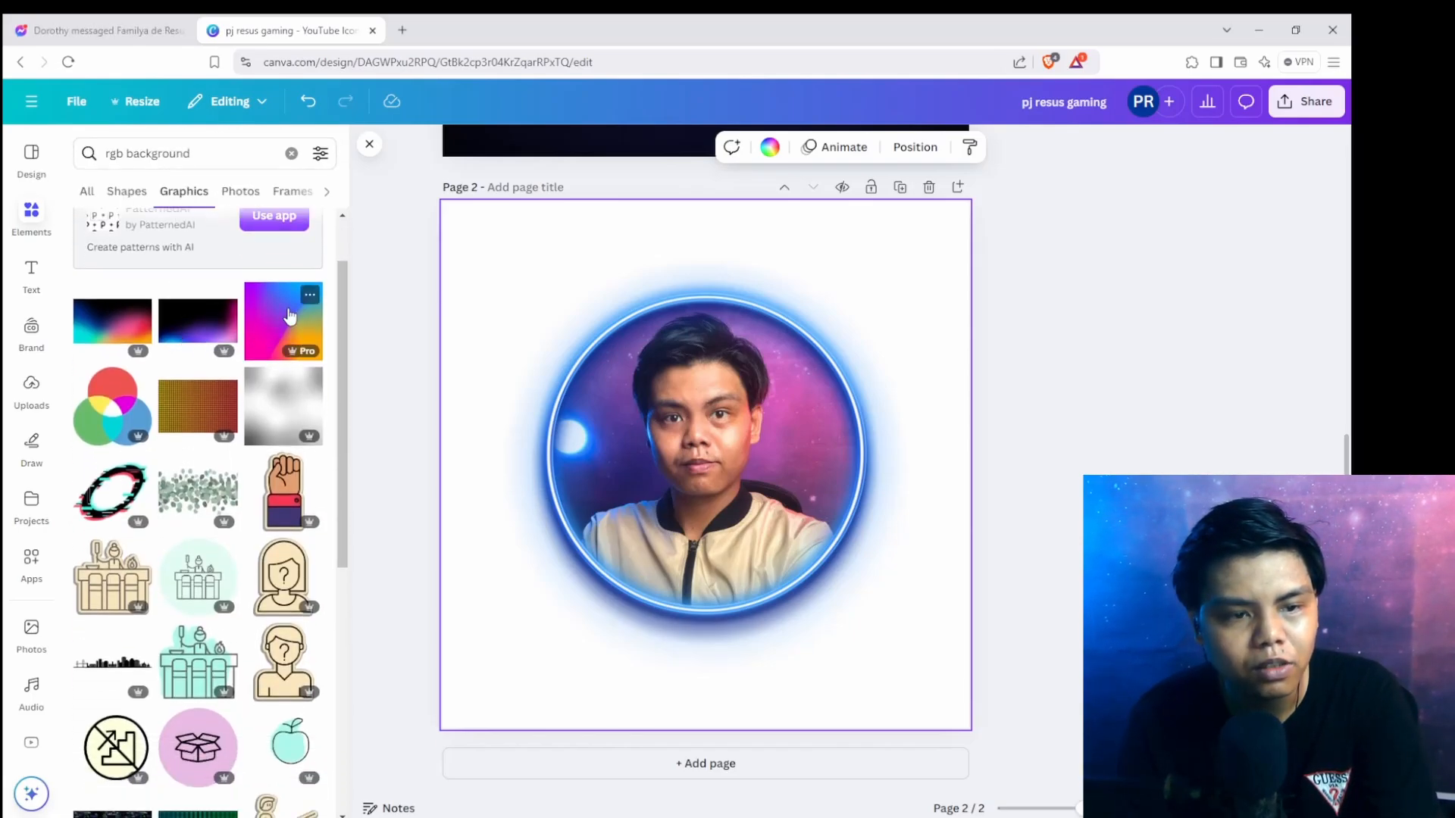
click(284, 318)
right_click(718, 455)
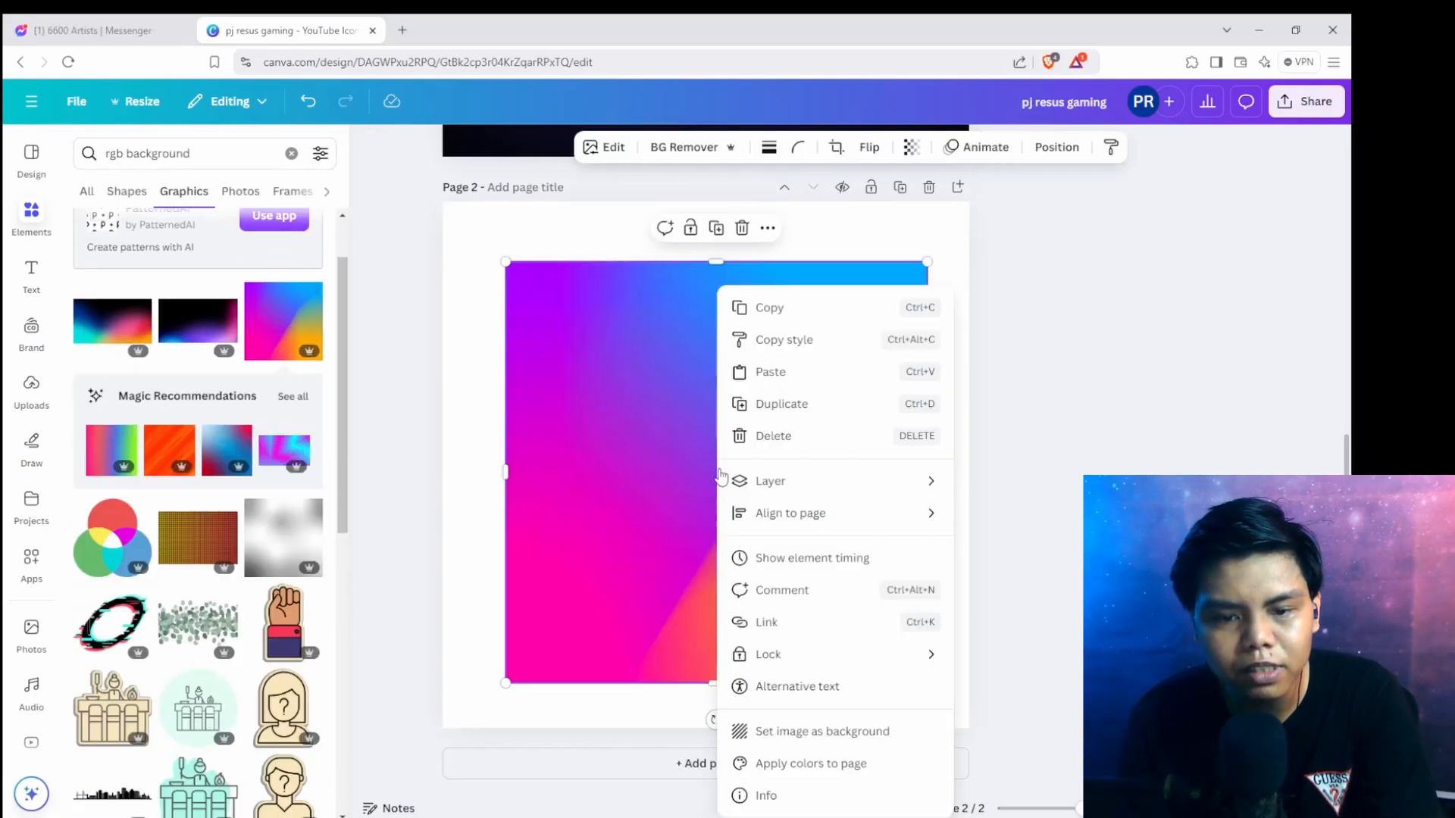
click(781, 731)
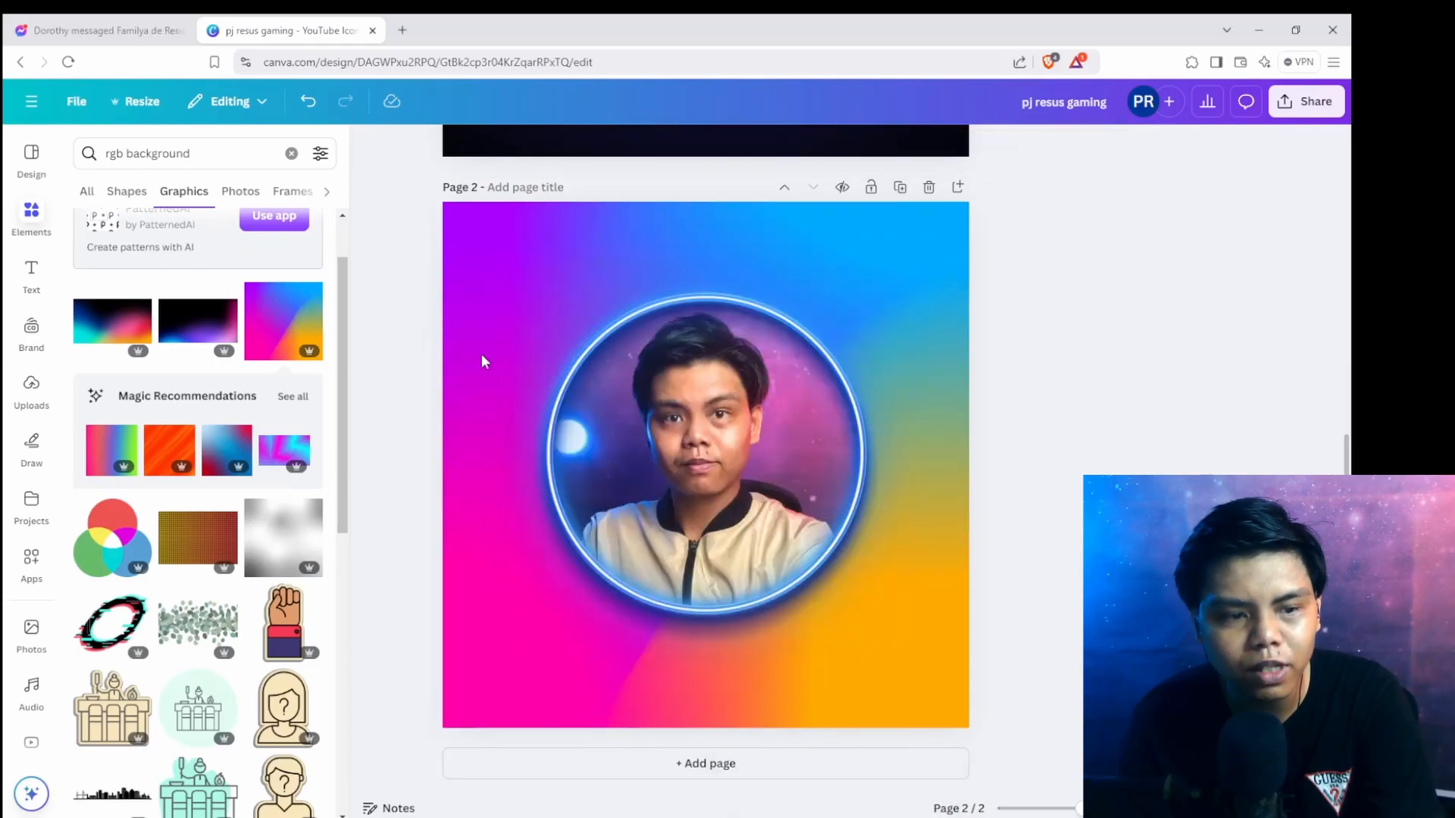
Add the dark purple glitch-pattern graphic and set it as the background of page 2.
scroll(280, 432, down, 10)
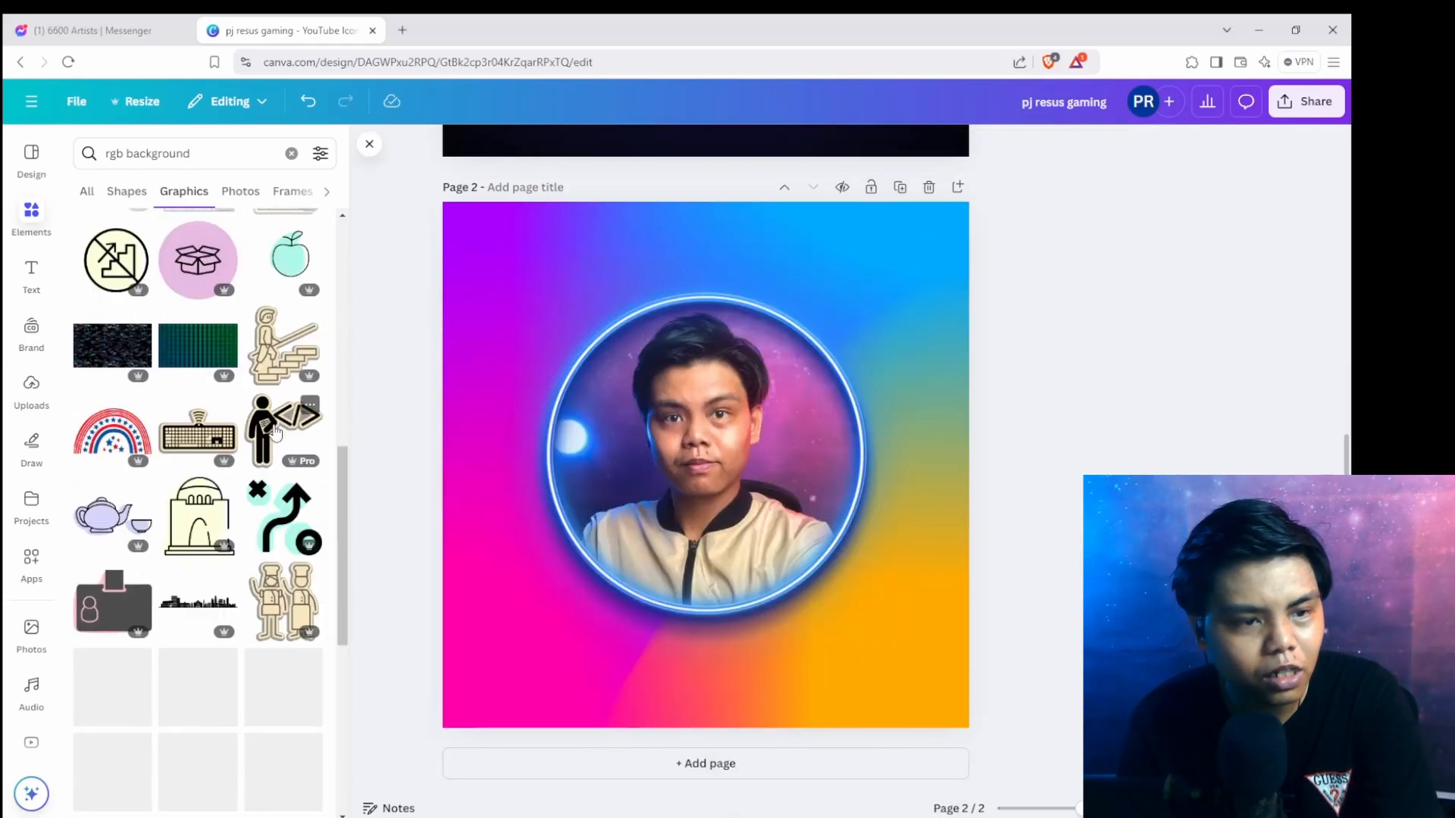
click(198, 687)
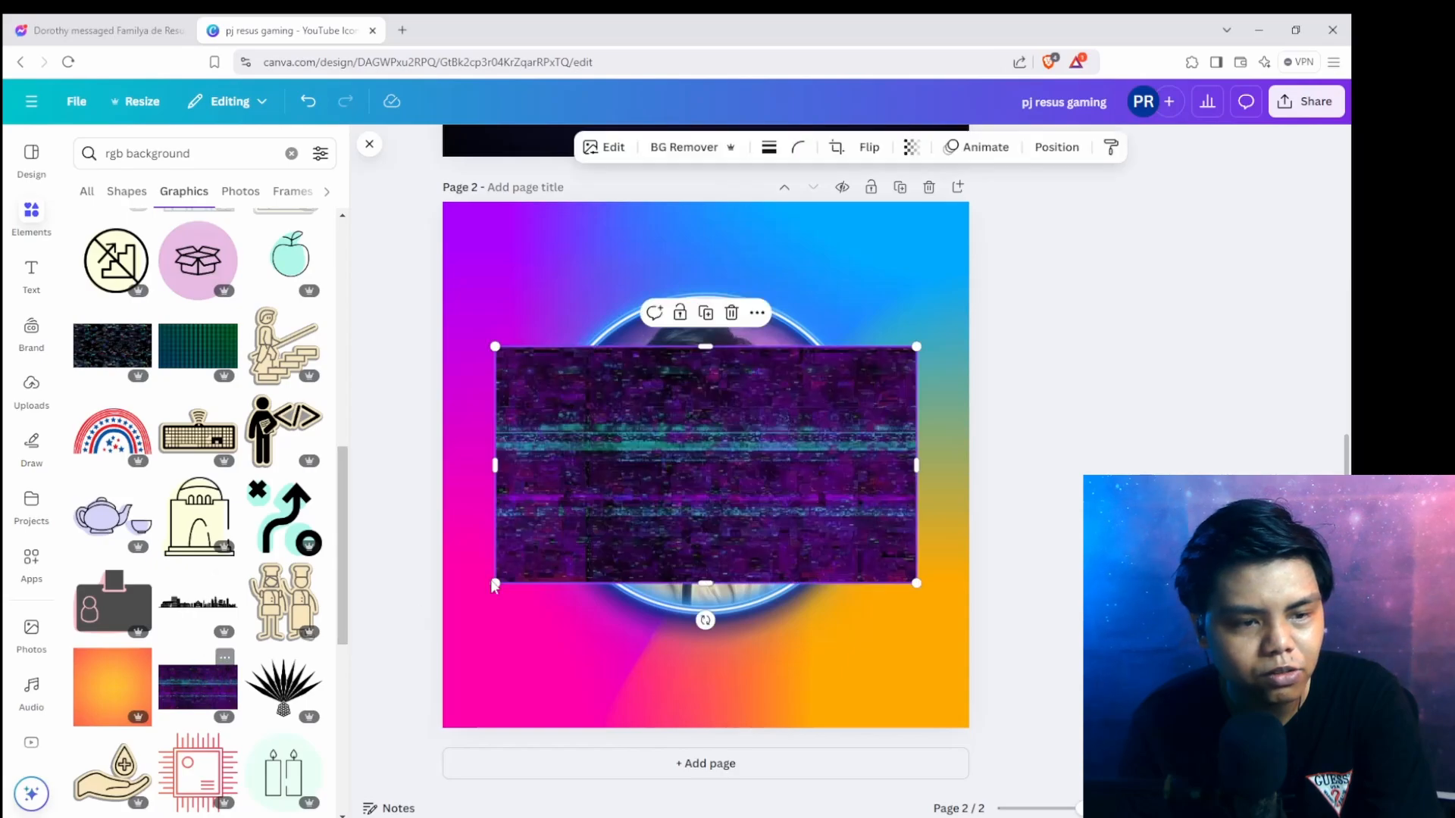
right_click(585, 422)
click(682, 730)
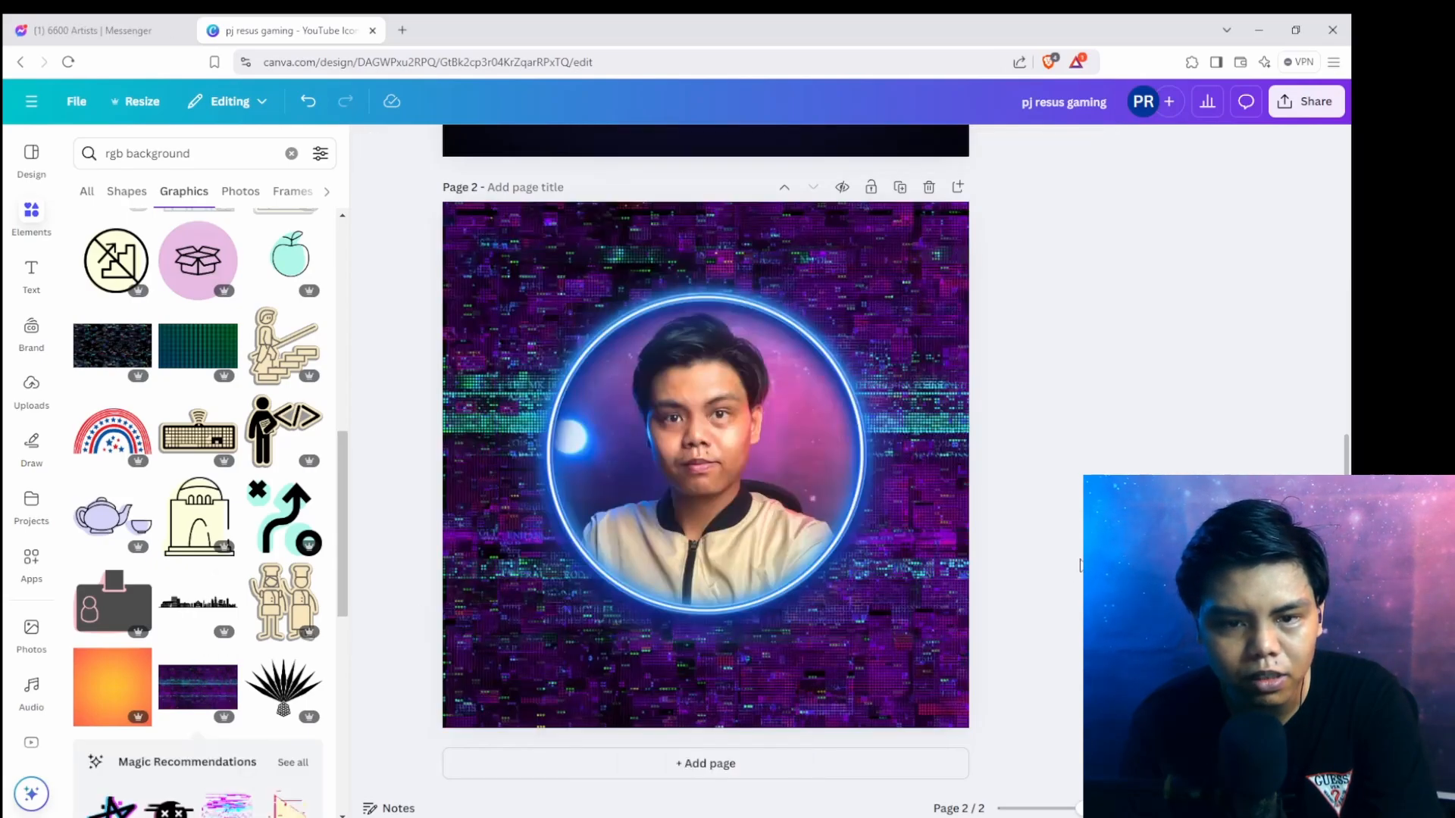
Limit the results to photos, add the red and blue glowing hexagon photo, and set it as page 2's background.
scroll(170, 269, down, 15)
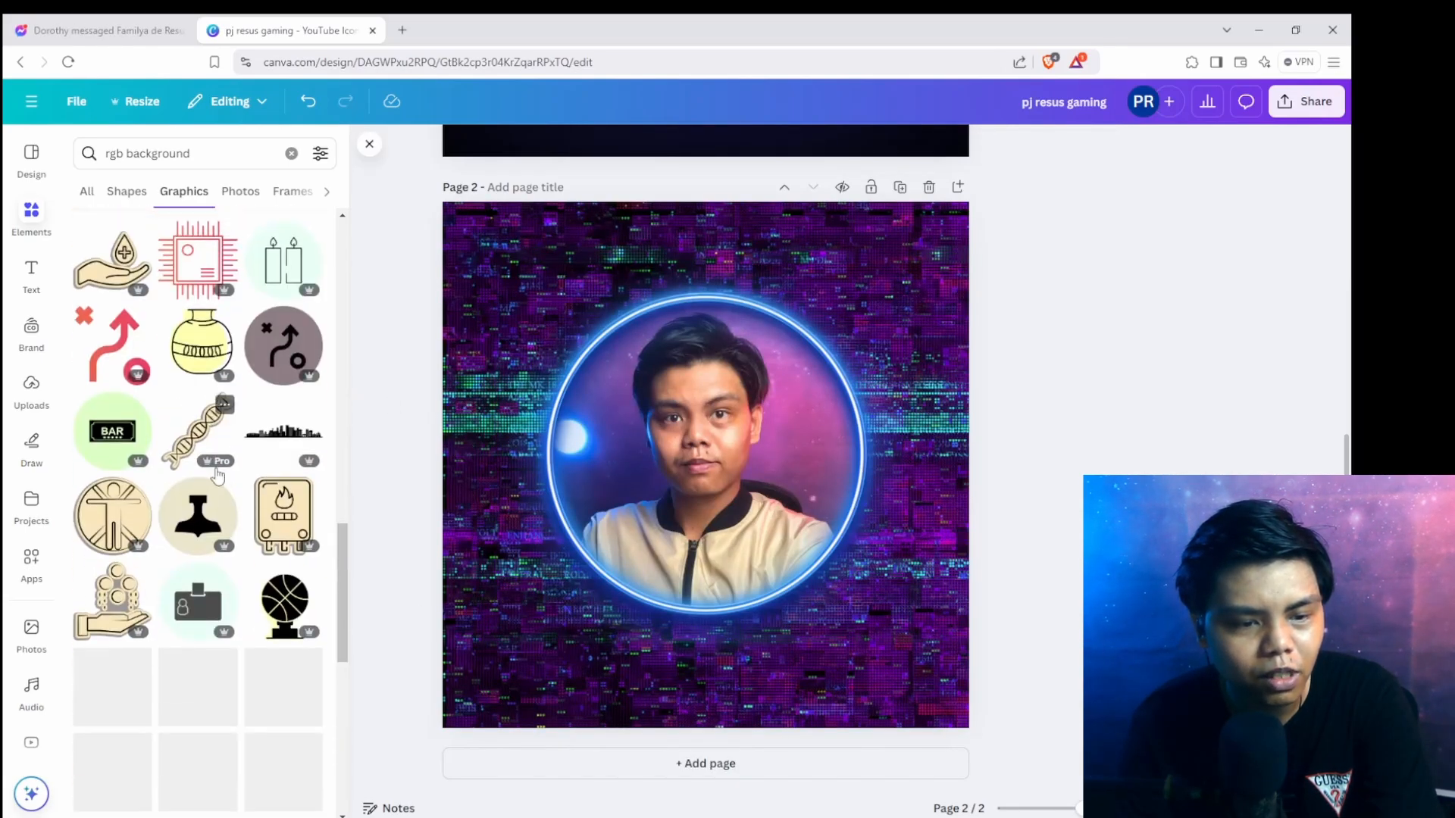
click(239, 192)
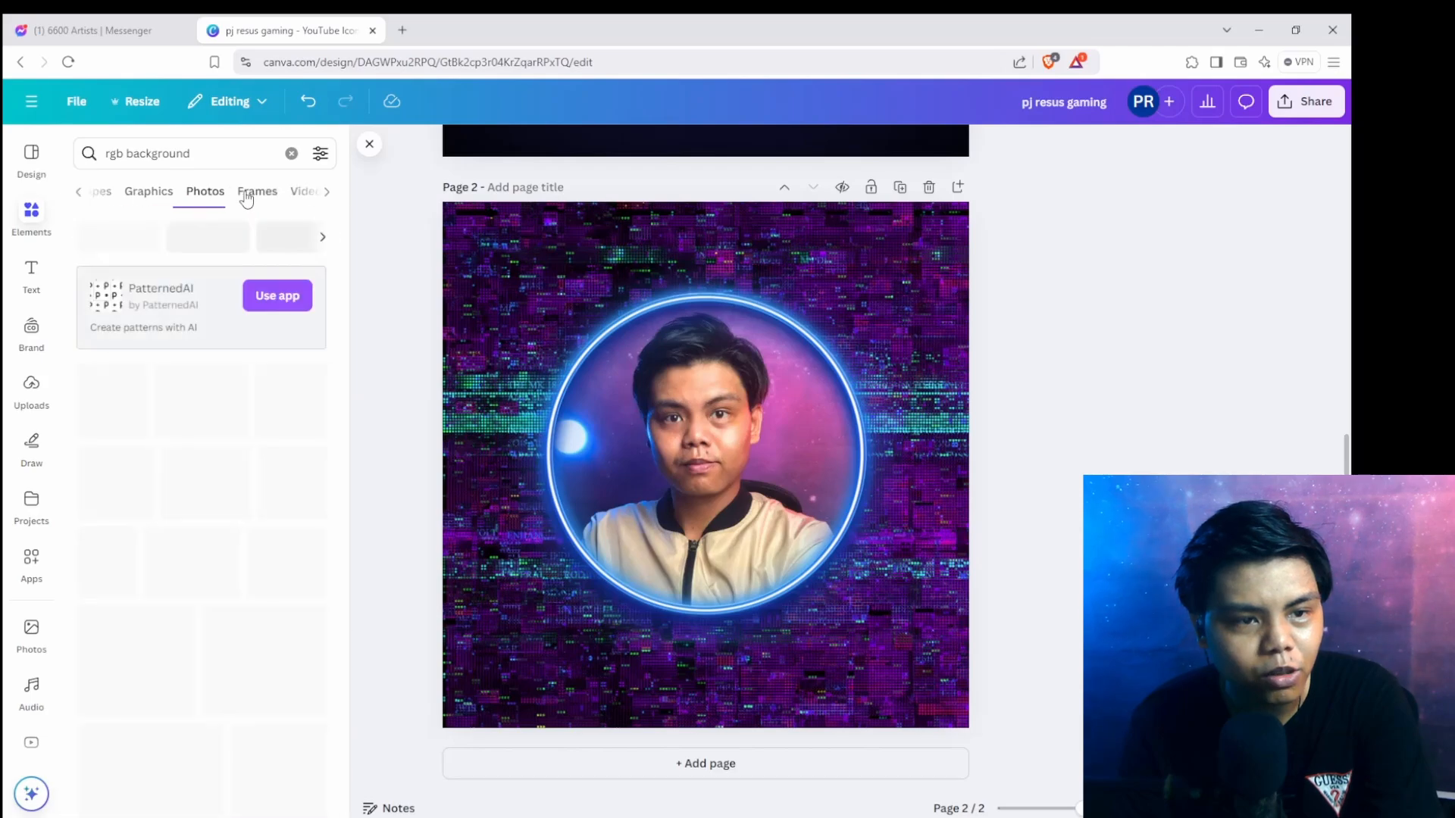
click(147, 412)
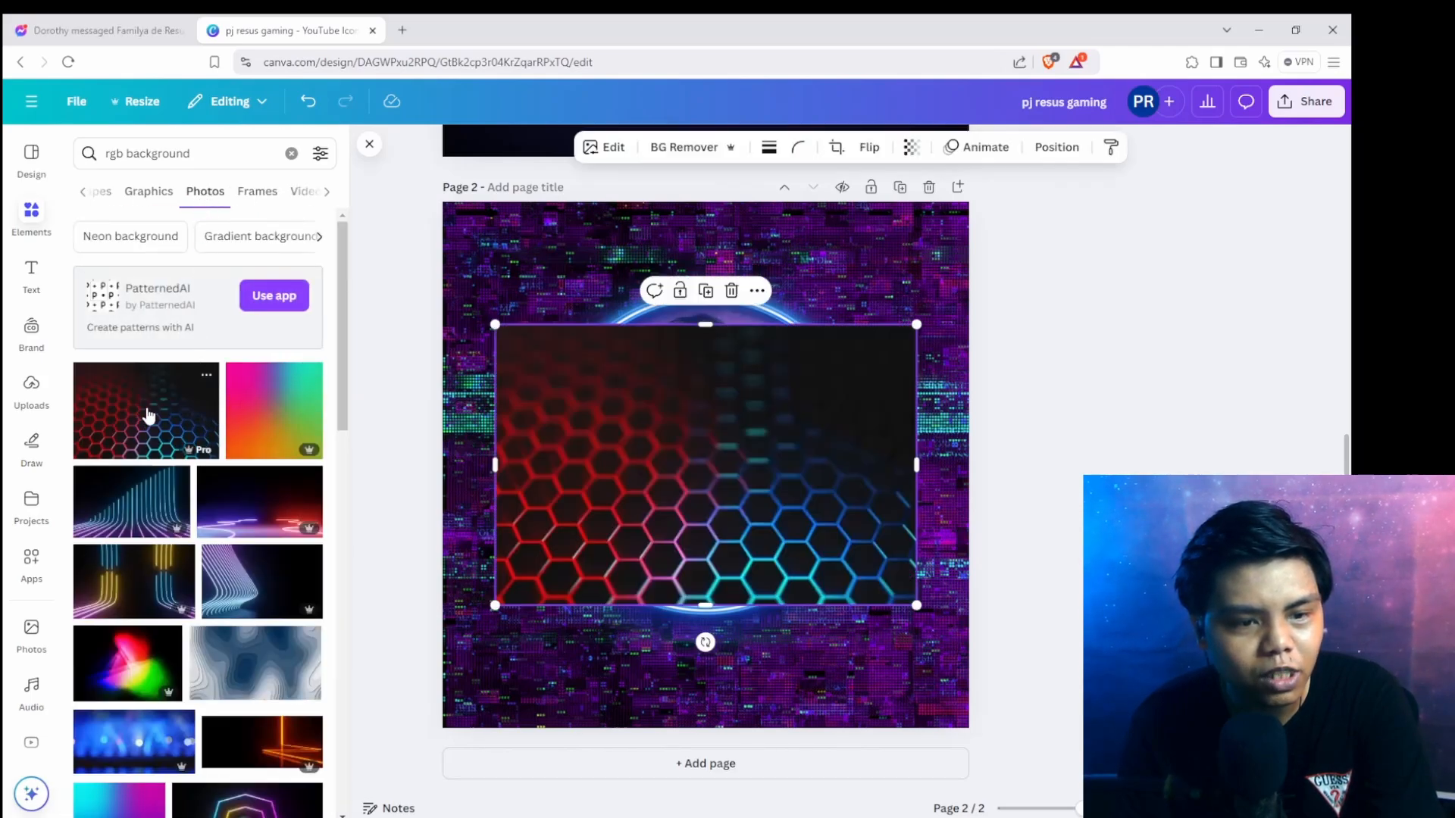
right_click(707, 502)
click(818, 730)
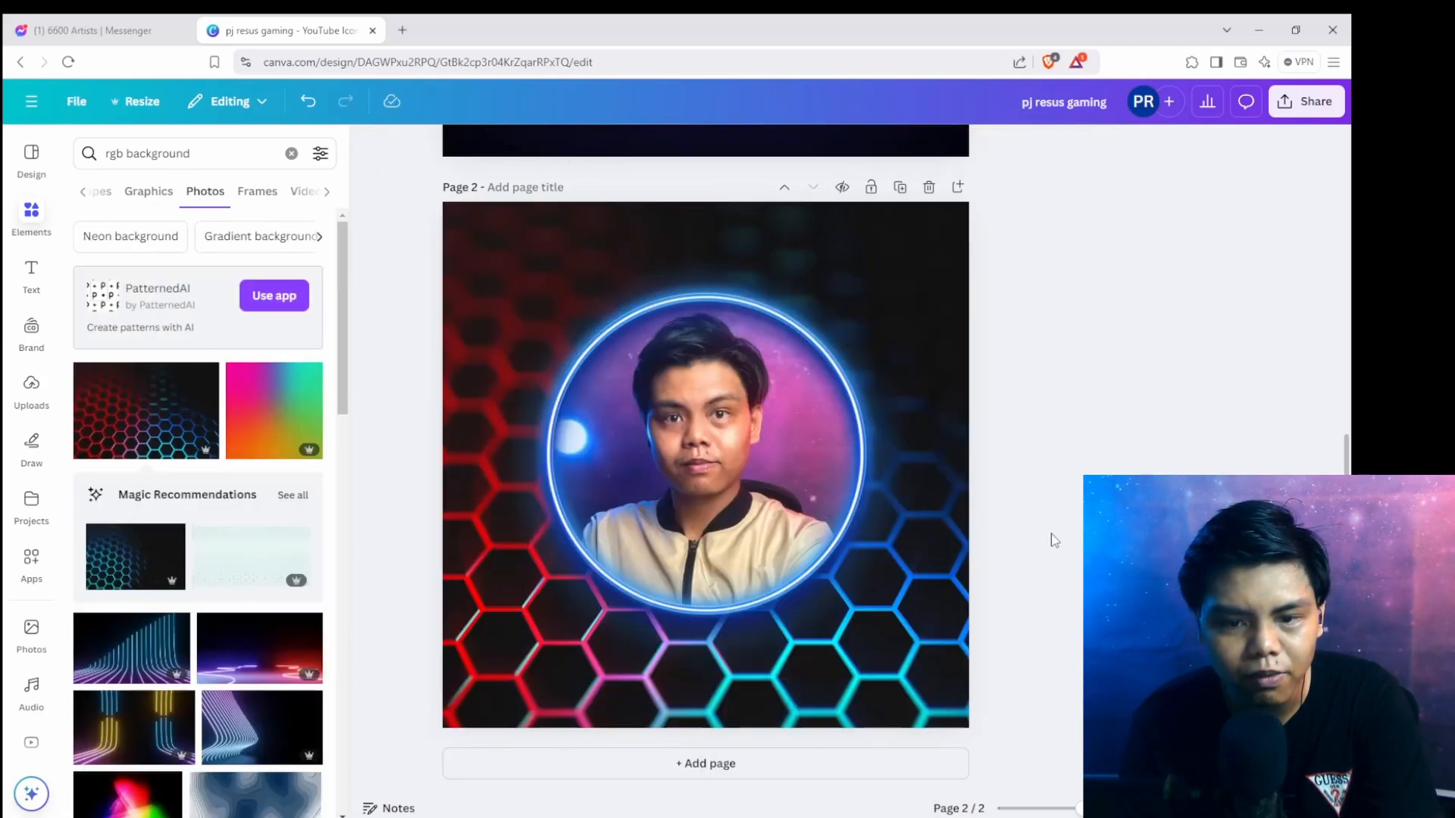
Add the dark blue, orange and green abstract photo and set it as the background of page 2.
click(575, 349)
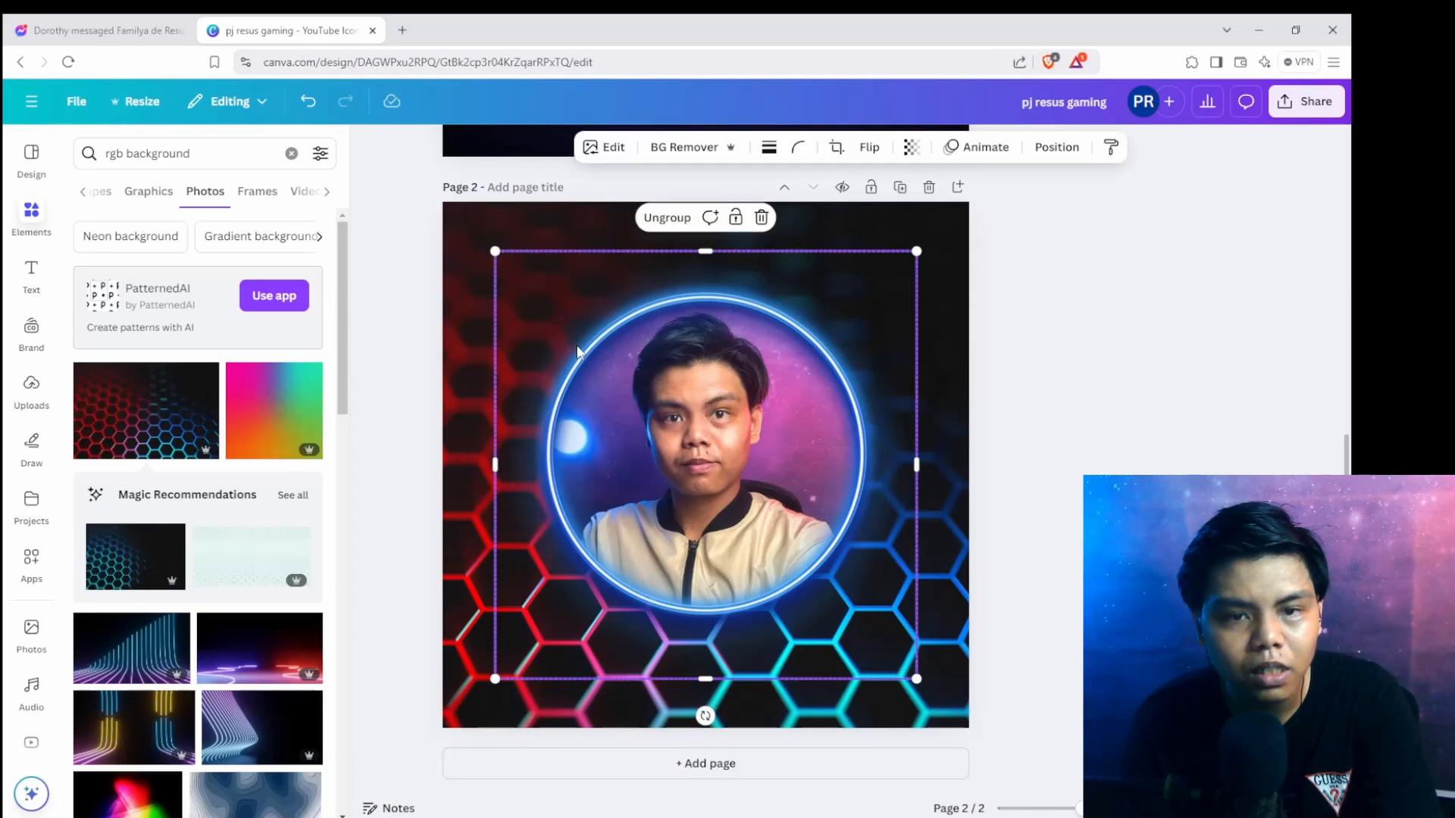
scroll(208, 419, down, 10)
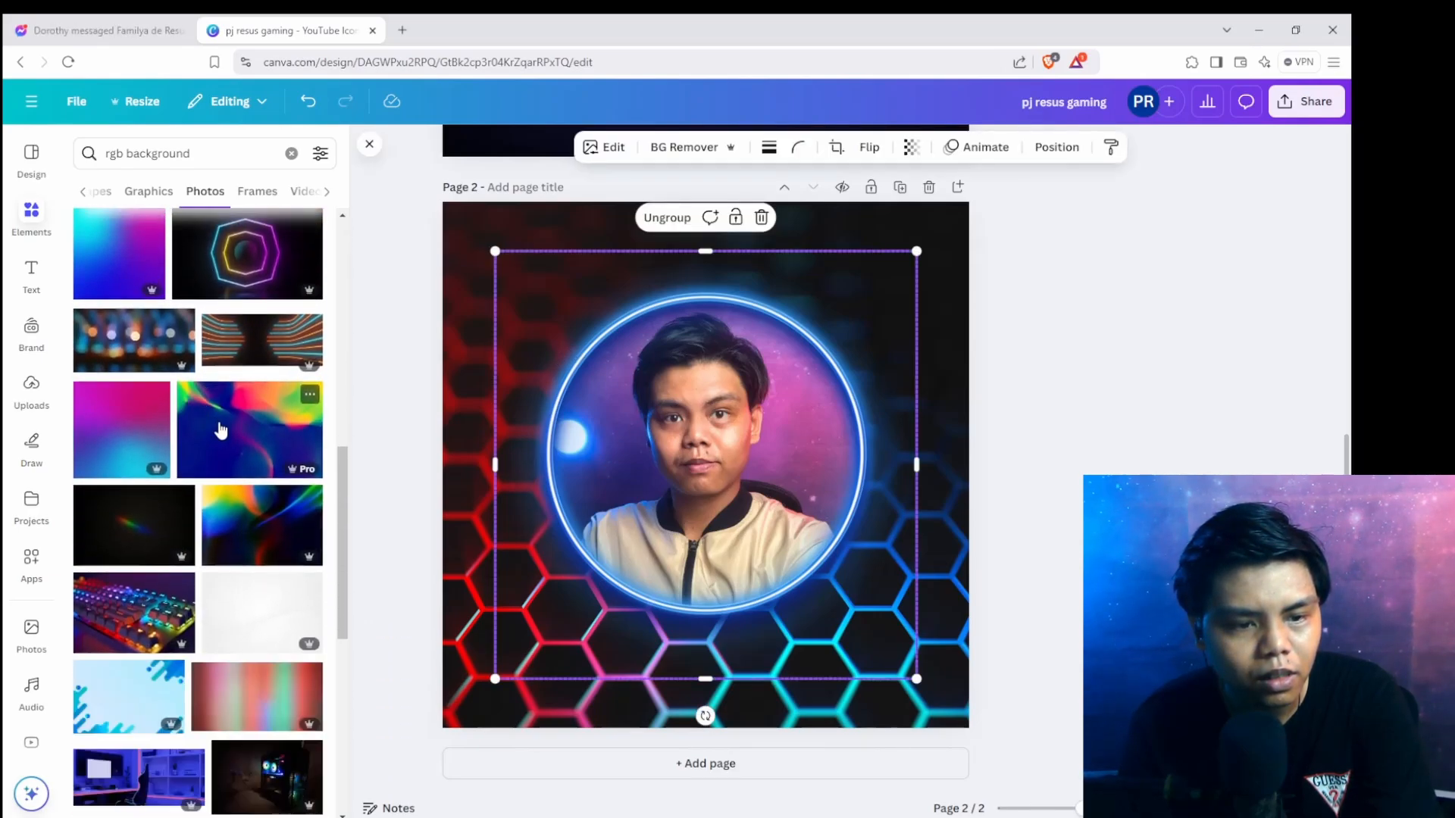
click(209, 423)
right_click(693, 466)
click(772, 733)
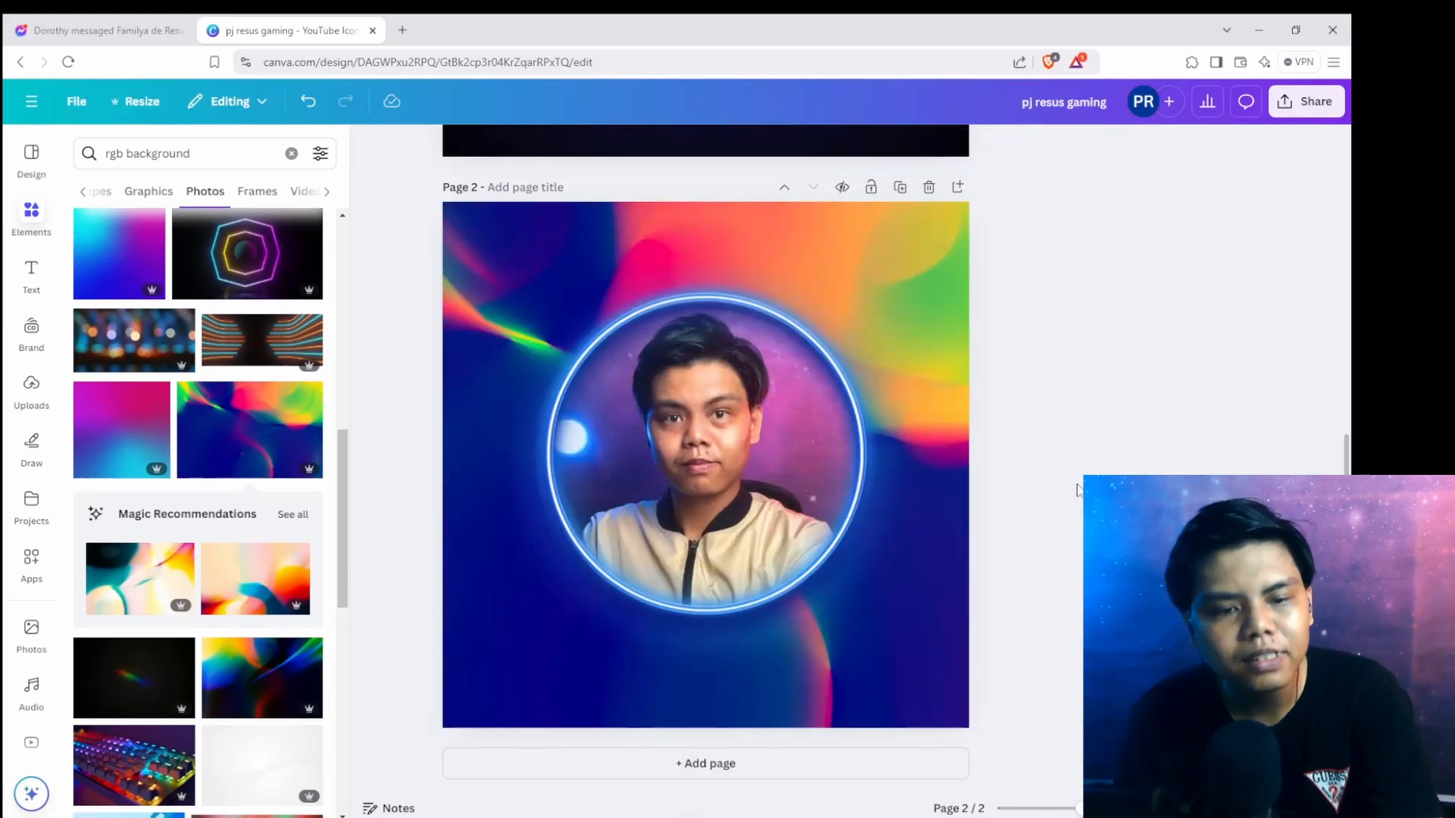
Add the dark magenta gradient photo and set it as the background of page 2.
scroll(227, 531, down, 4)
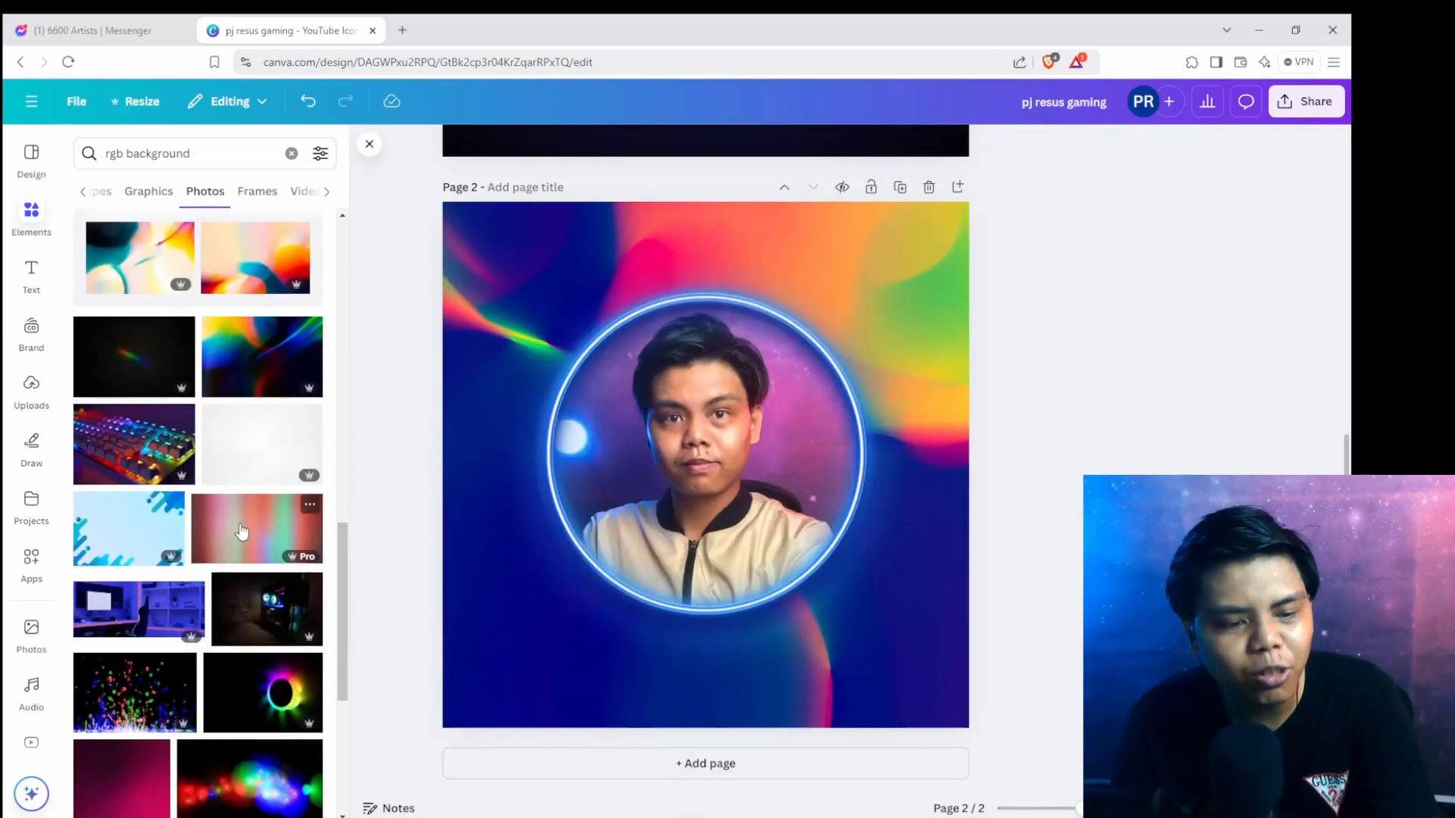
scroll(241, 530, down, 4)
click(136, 455)
right_click(611, 557)
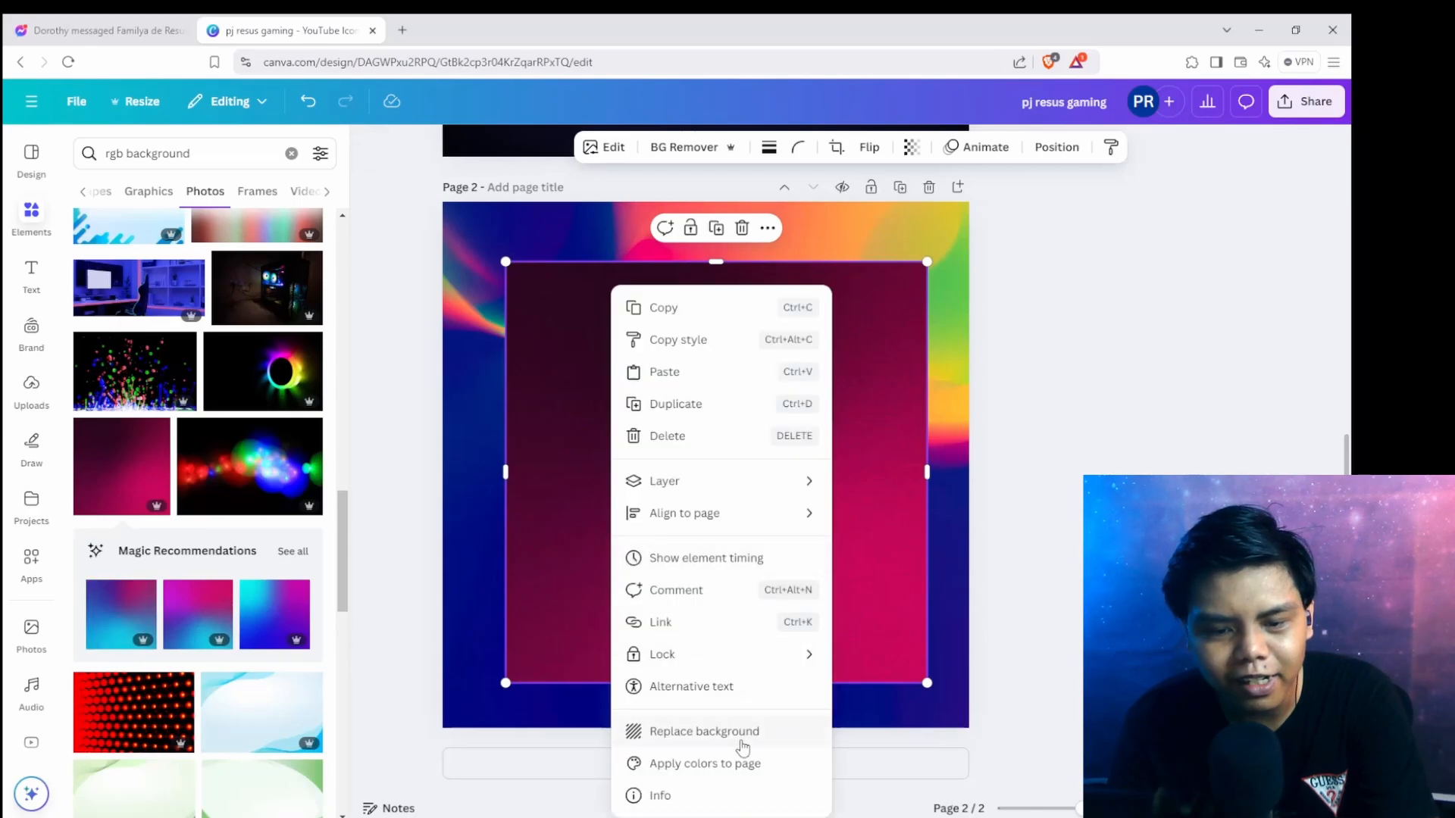
click(743, 734)
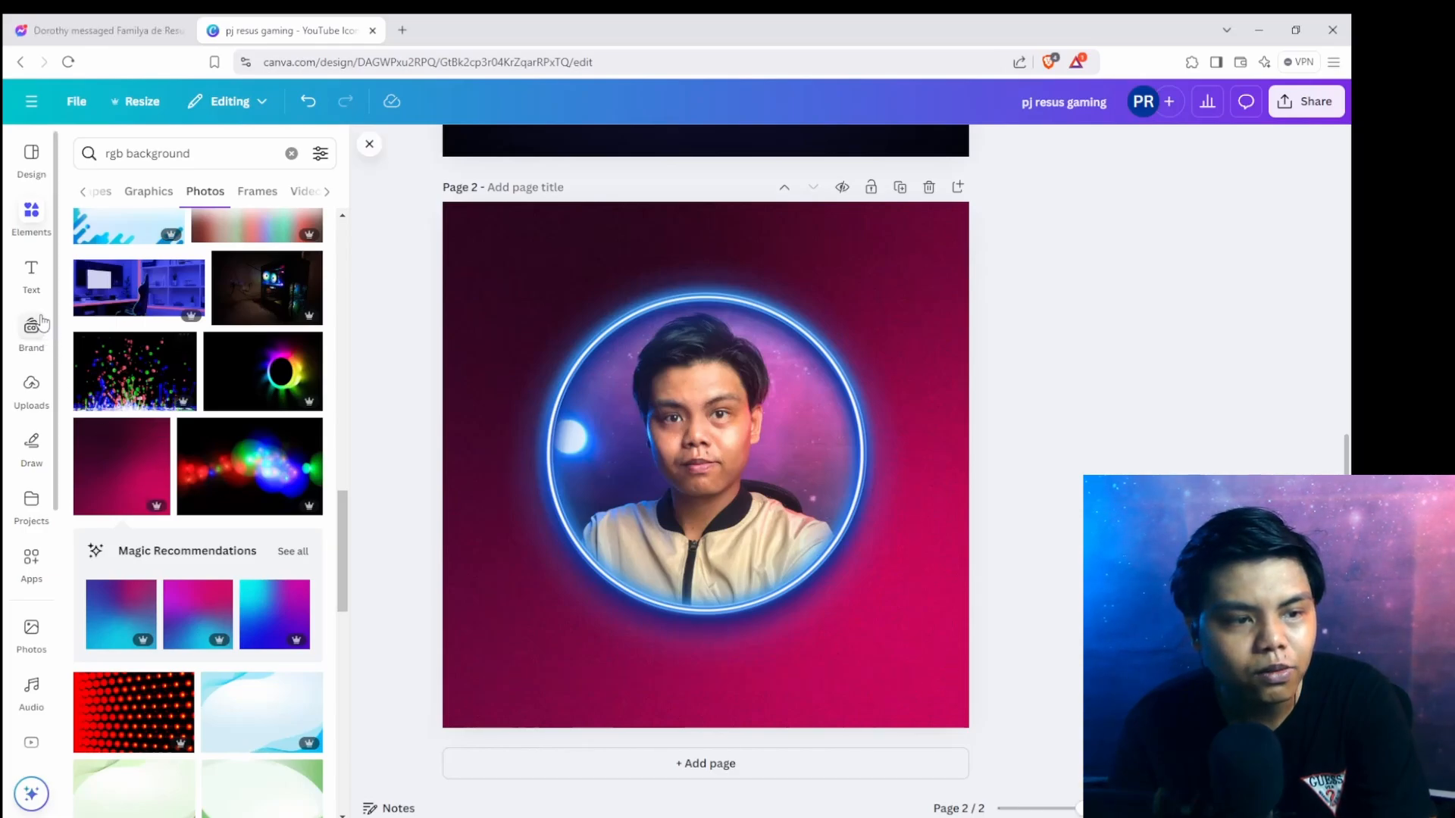
Browse the font combinations and add the recently used "FIRE away" combination to page 2.
click(31, 273)
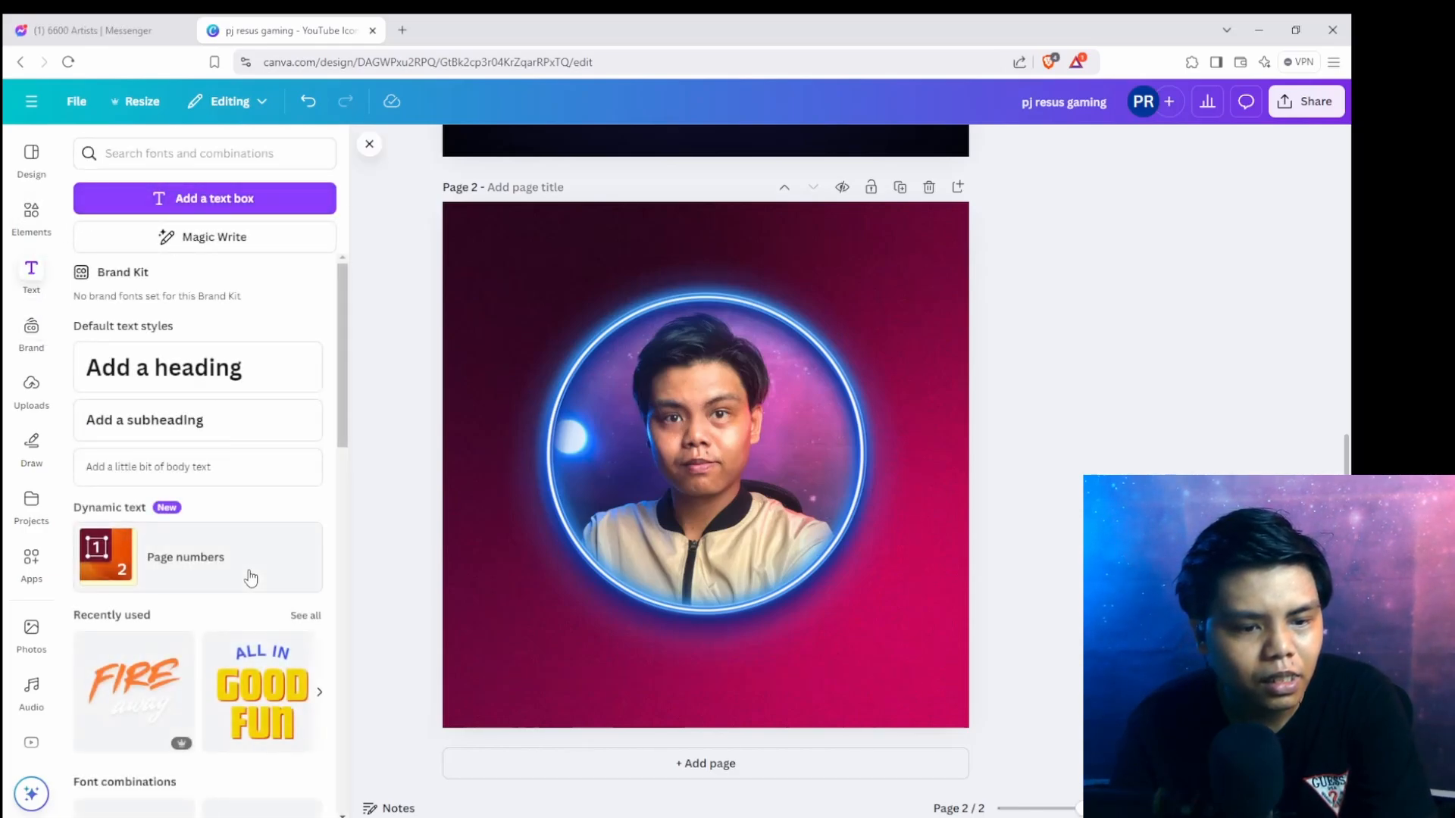
scroll(126, 482, down, 4)
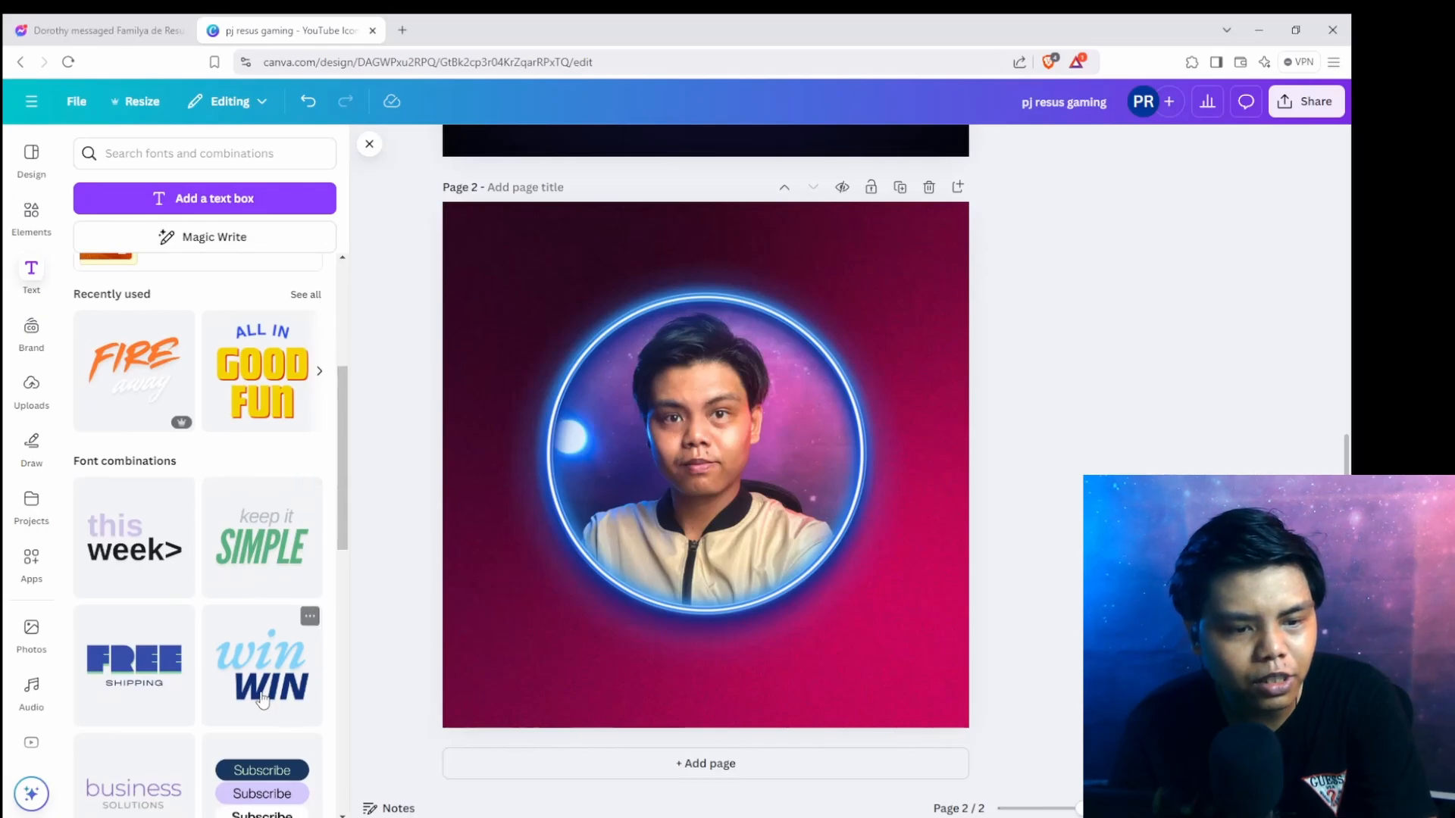
scroll(263, 698, down, 3)
scroll(263, 699, down, 4)
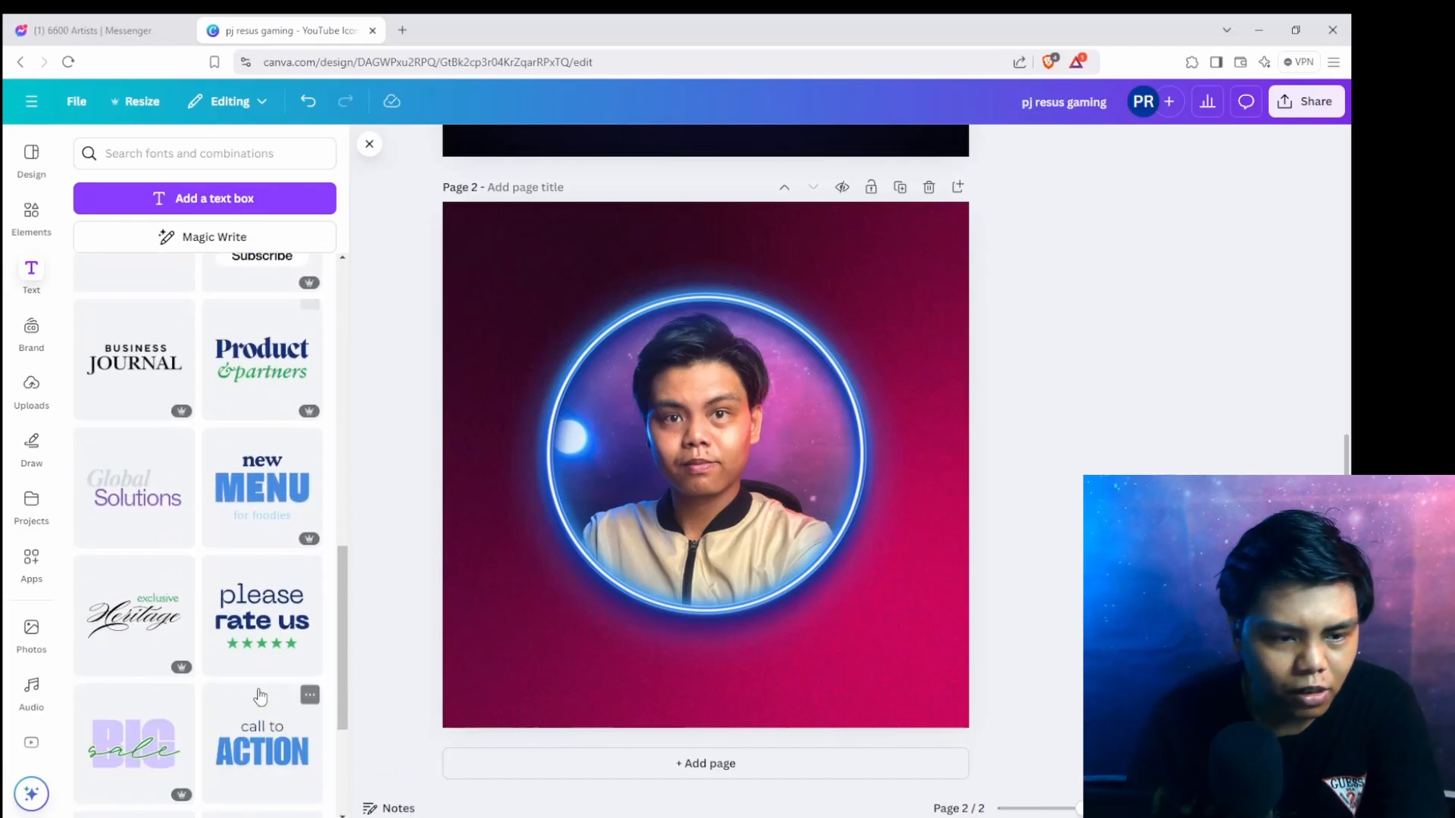
scroll(260, 696, up, 8)
click(136, 542)
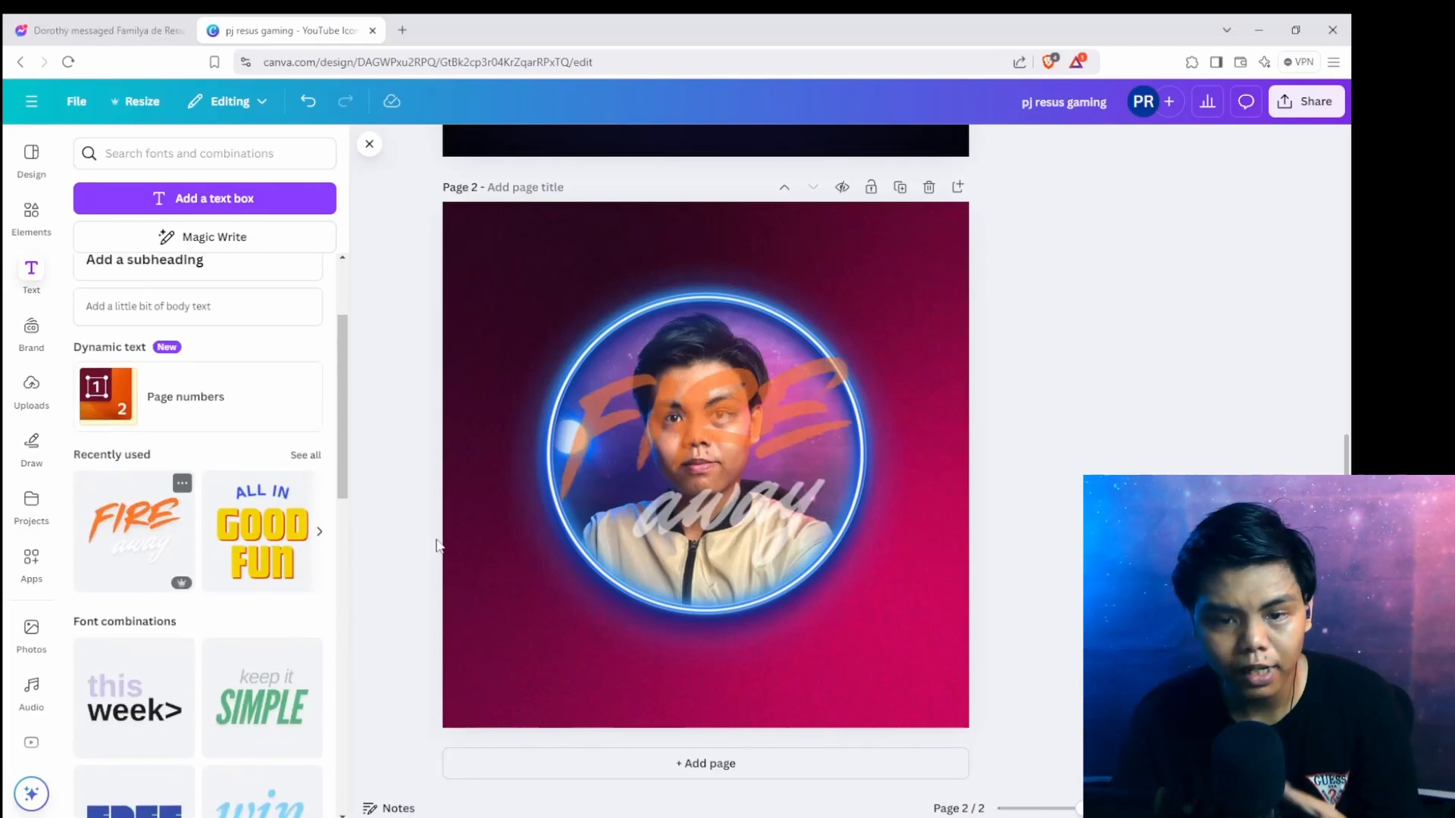
Ungroup the "FIRE away" text and delete its "away" line.
click(729, 485)
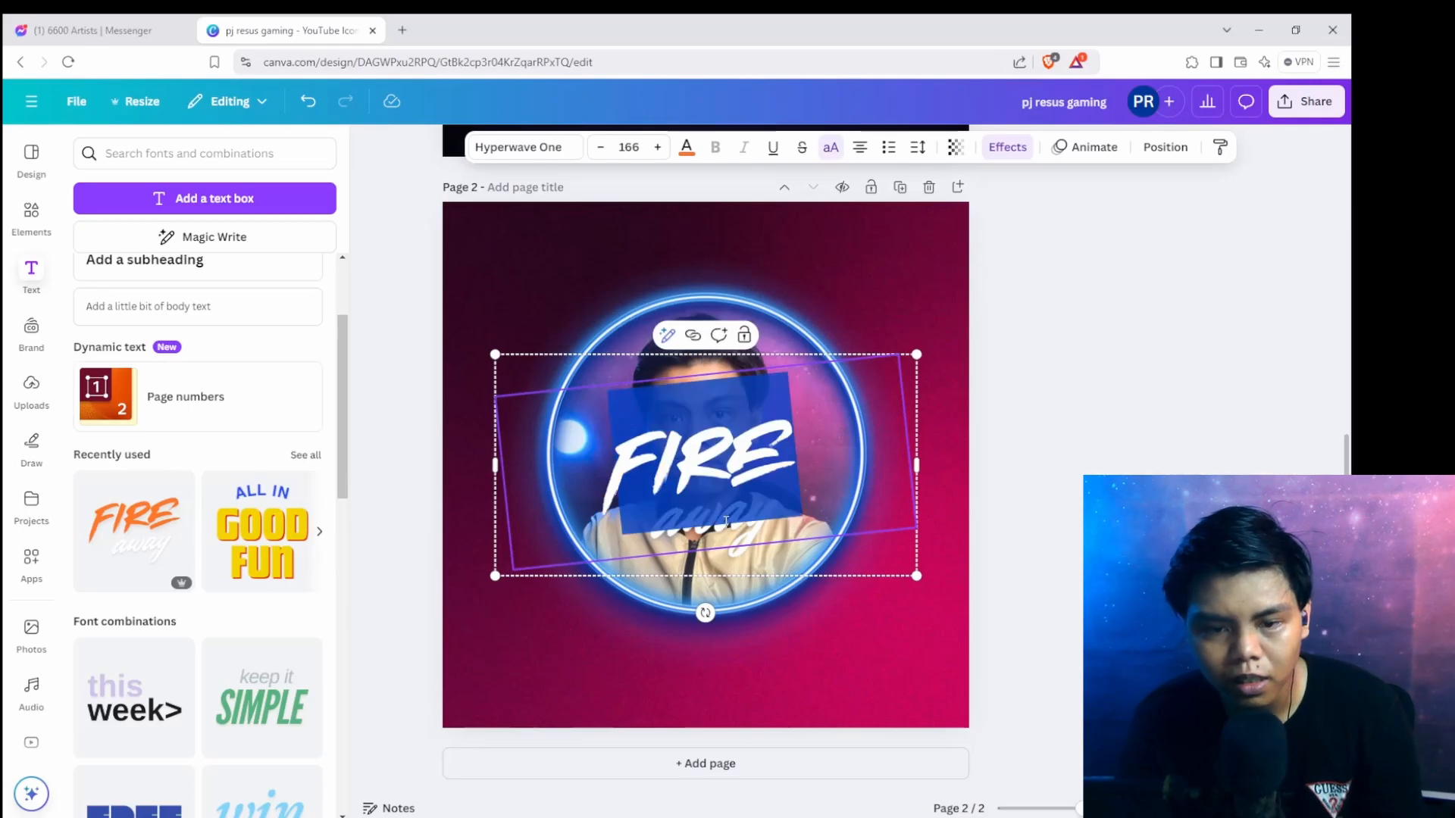
click(1141, 425)
click(814, 444)
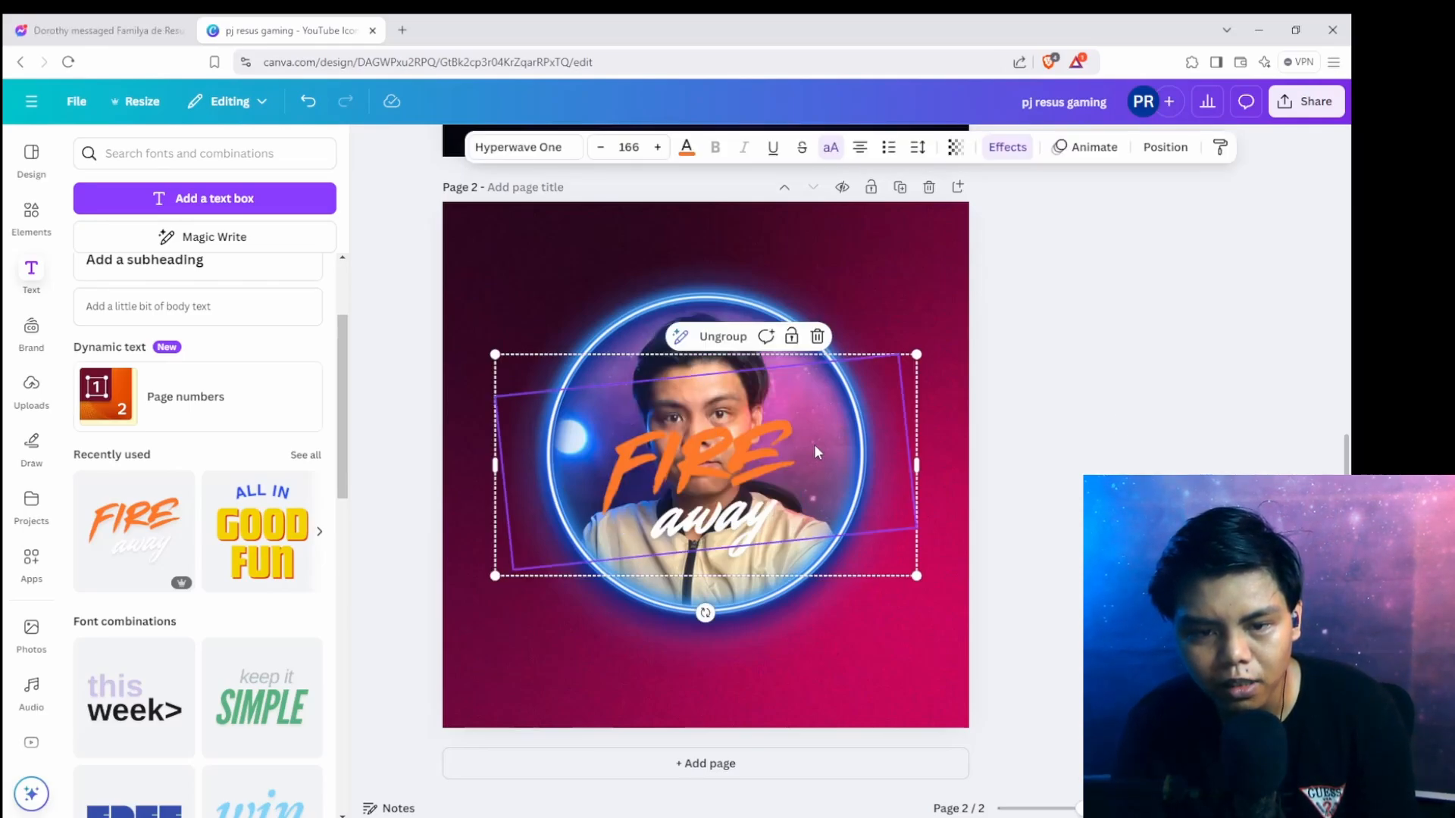
click(689, 335)
click(740, 522)
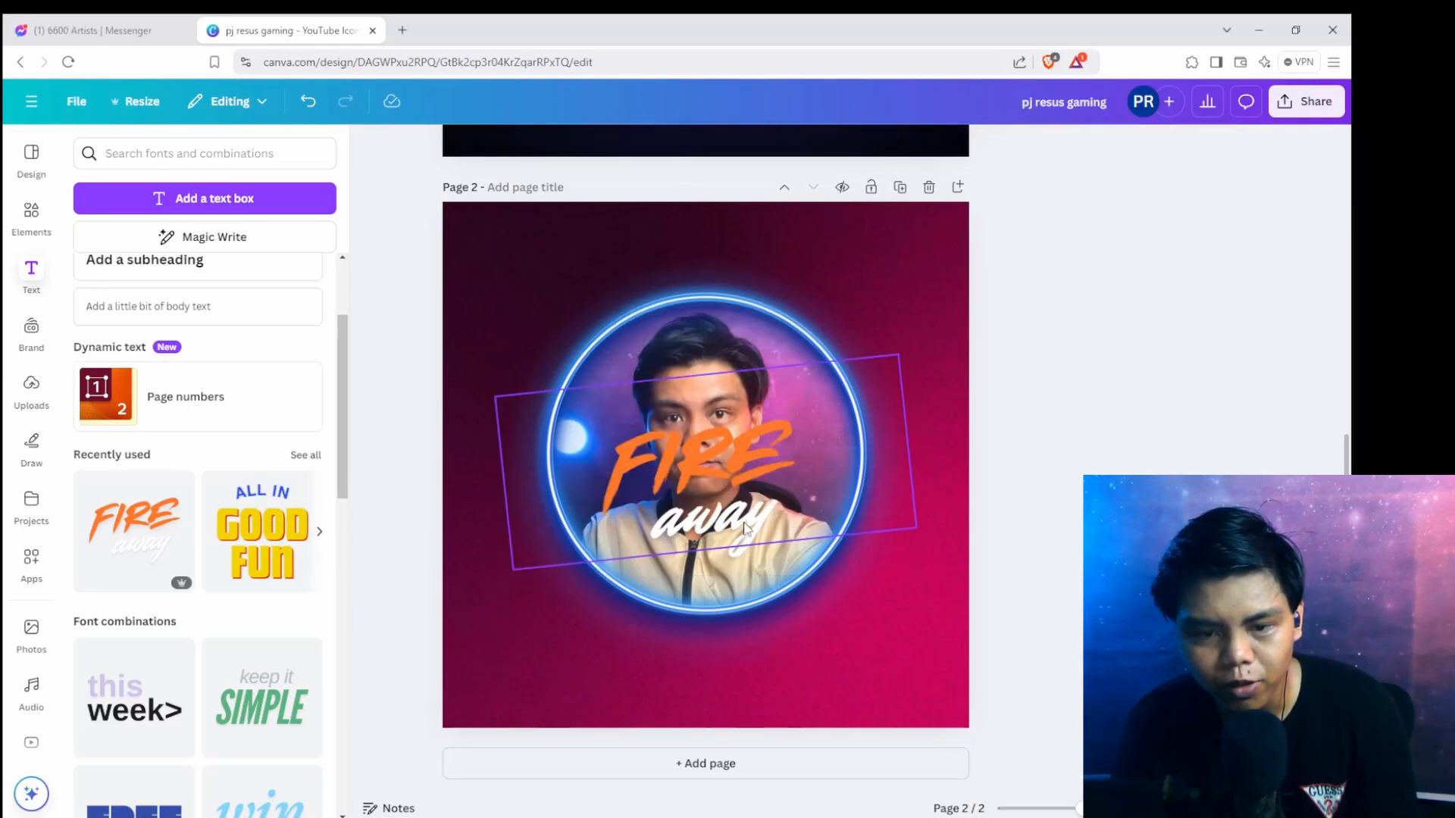
click(761, 548)
key(Delete)
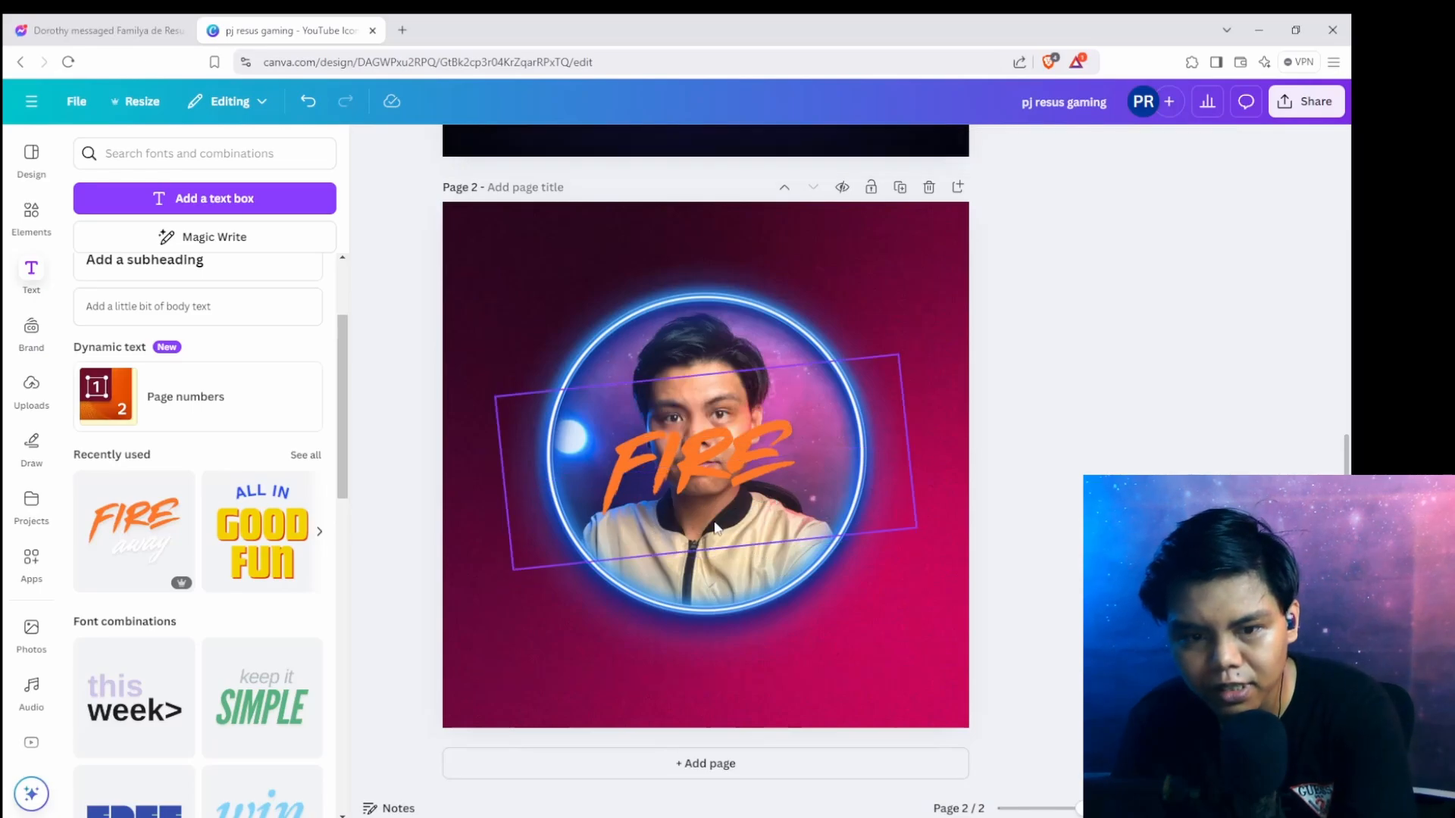
Place the "FIRE" text over the lower edge of the portrait ring and replace its wording with the channel name.
click(706, 466)
drag(707, 467, 707, 655)
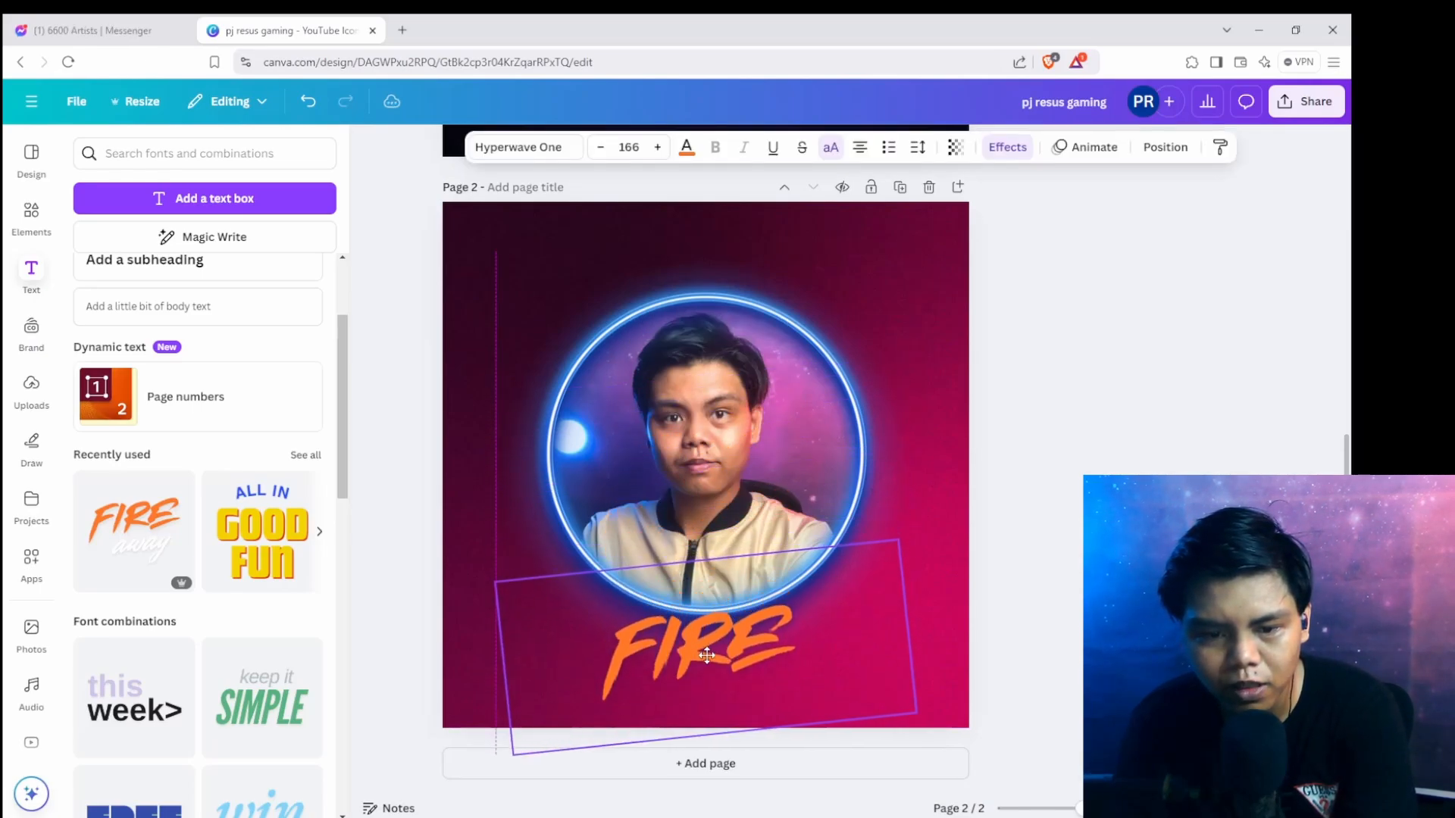
double_click(708, 656)
text(PJ RESUS)
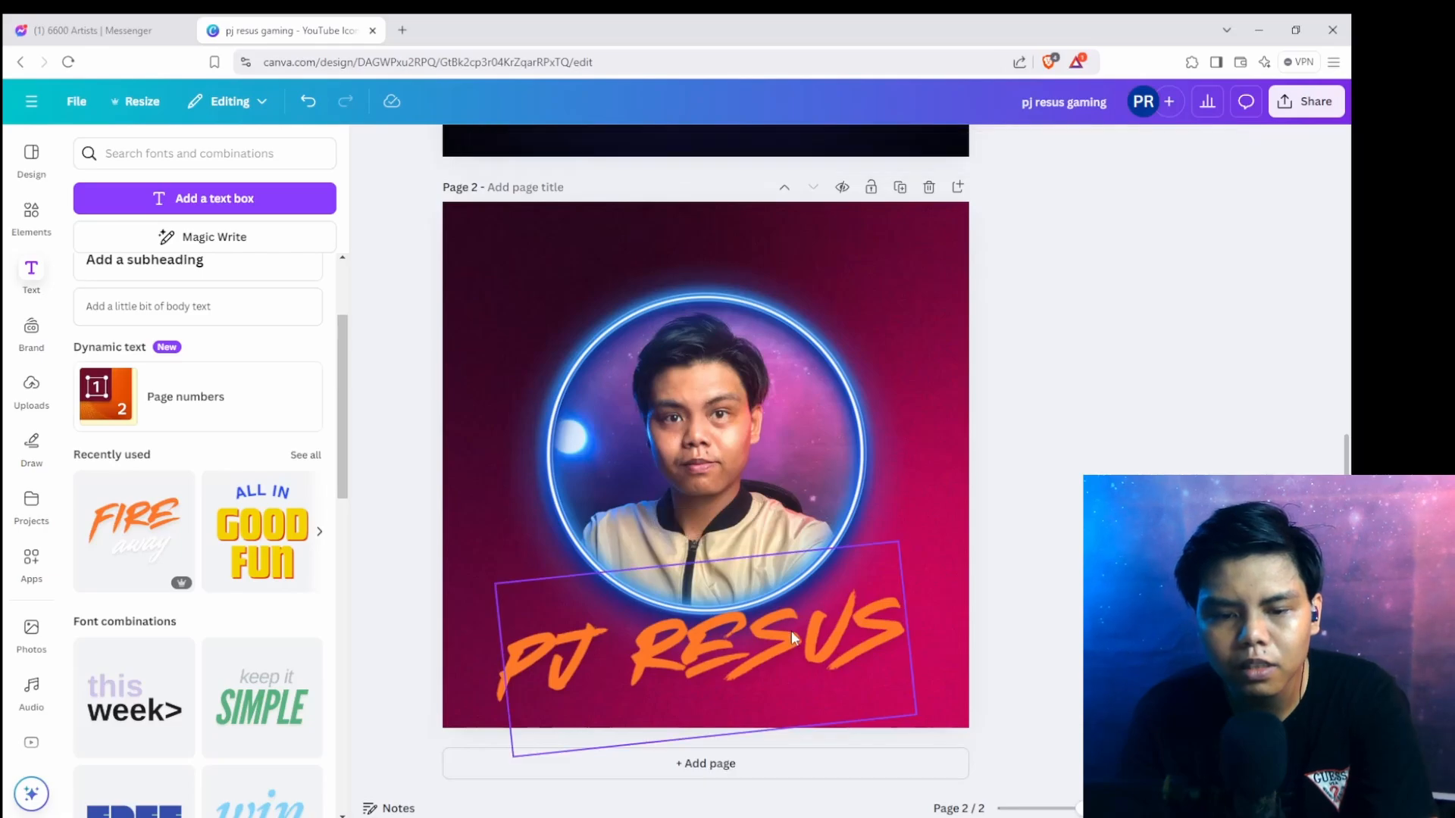
drag(791, 631, 784, 604)
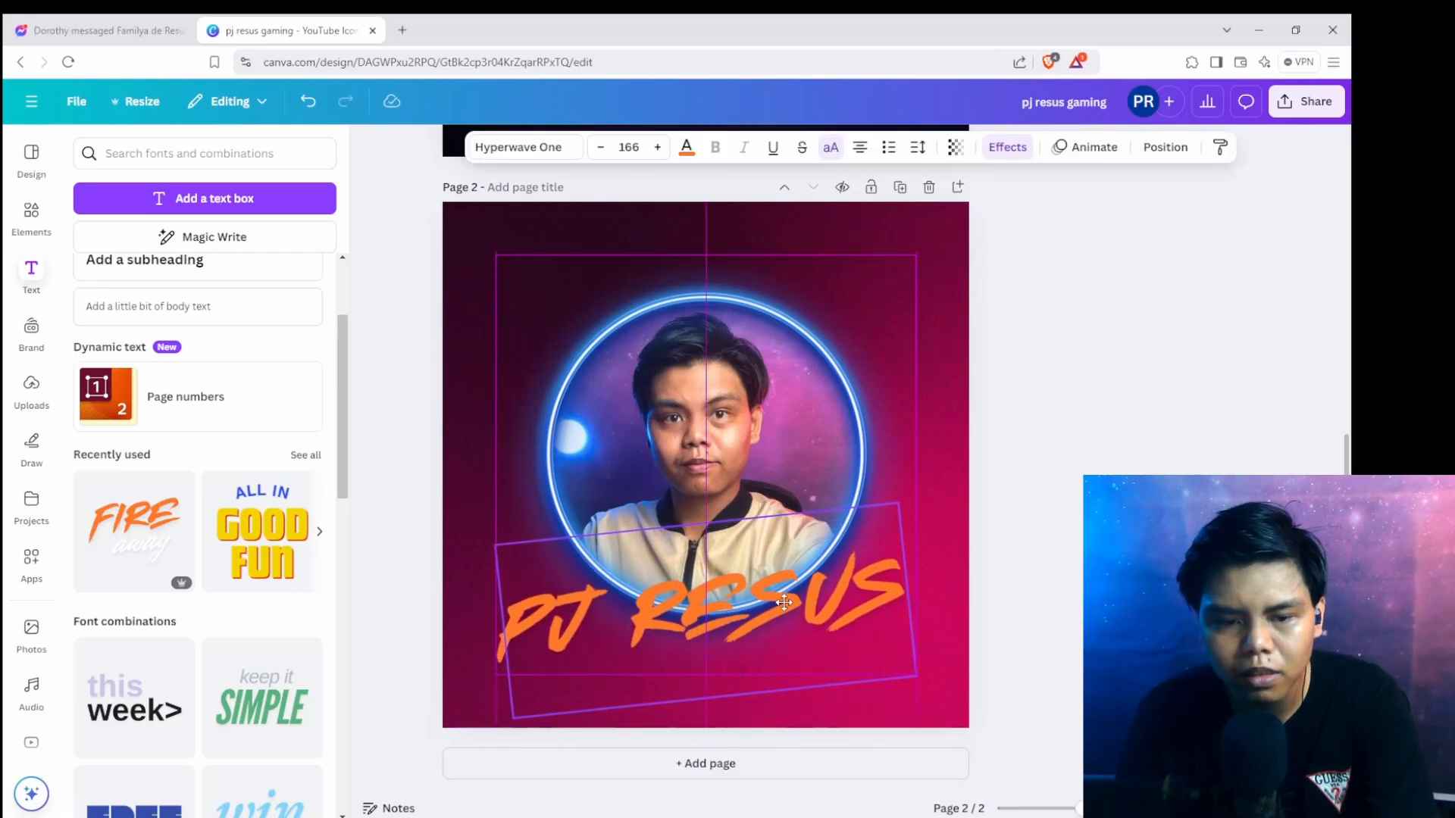
Select the neon-ringed portrait group and shift it slightly upward on page 2.
click(1095, 377)
drag(1064, 323, 469, 672)
drag(702, 491, 710, 463)
click(1029, 532)
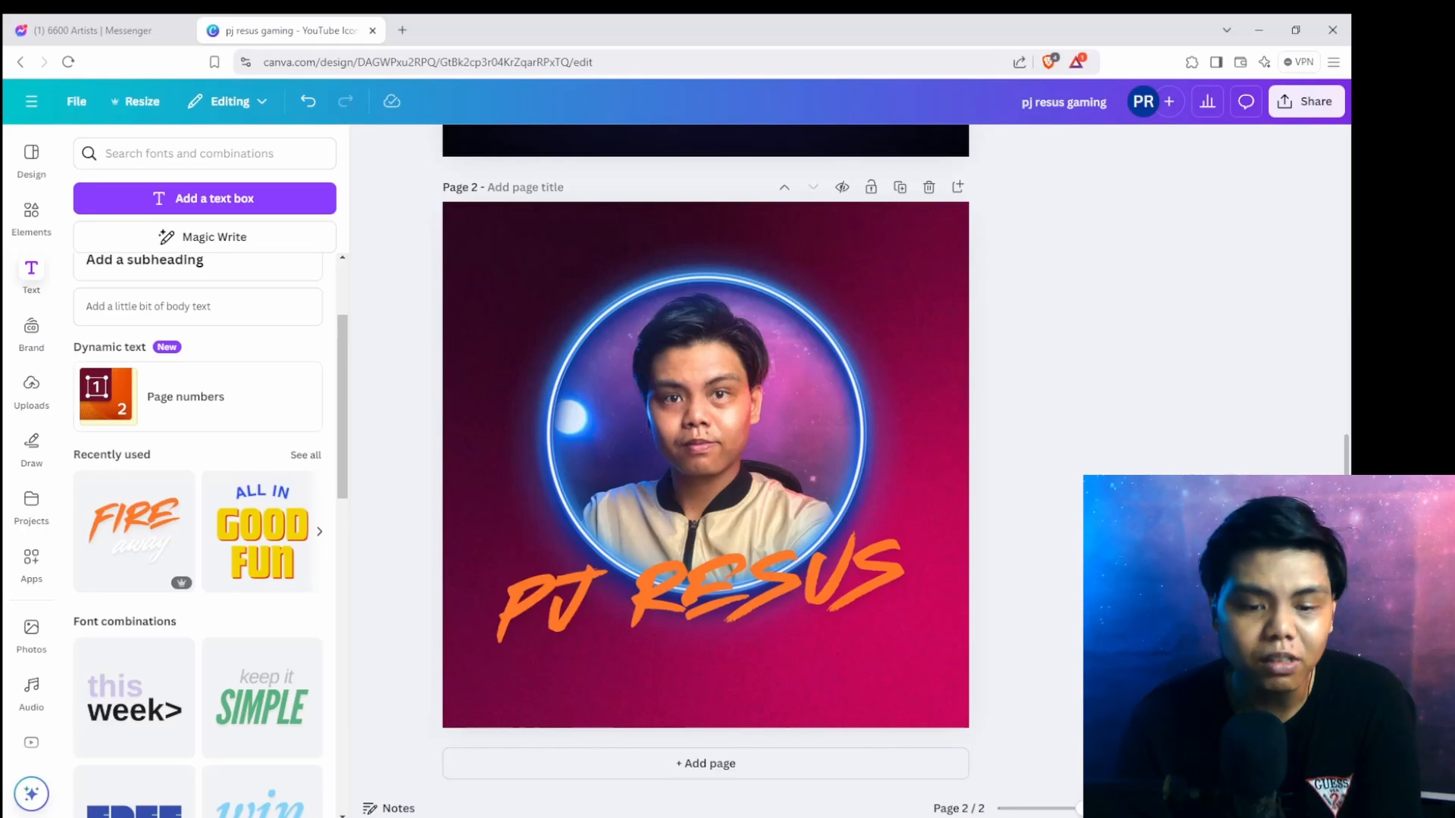
Delete the orange channel-name text, then recentre the neon-ringed portrait group and enlarge it to span page 2.
click(837, 581)
key(Delete)
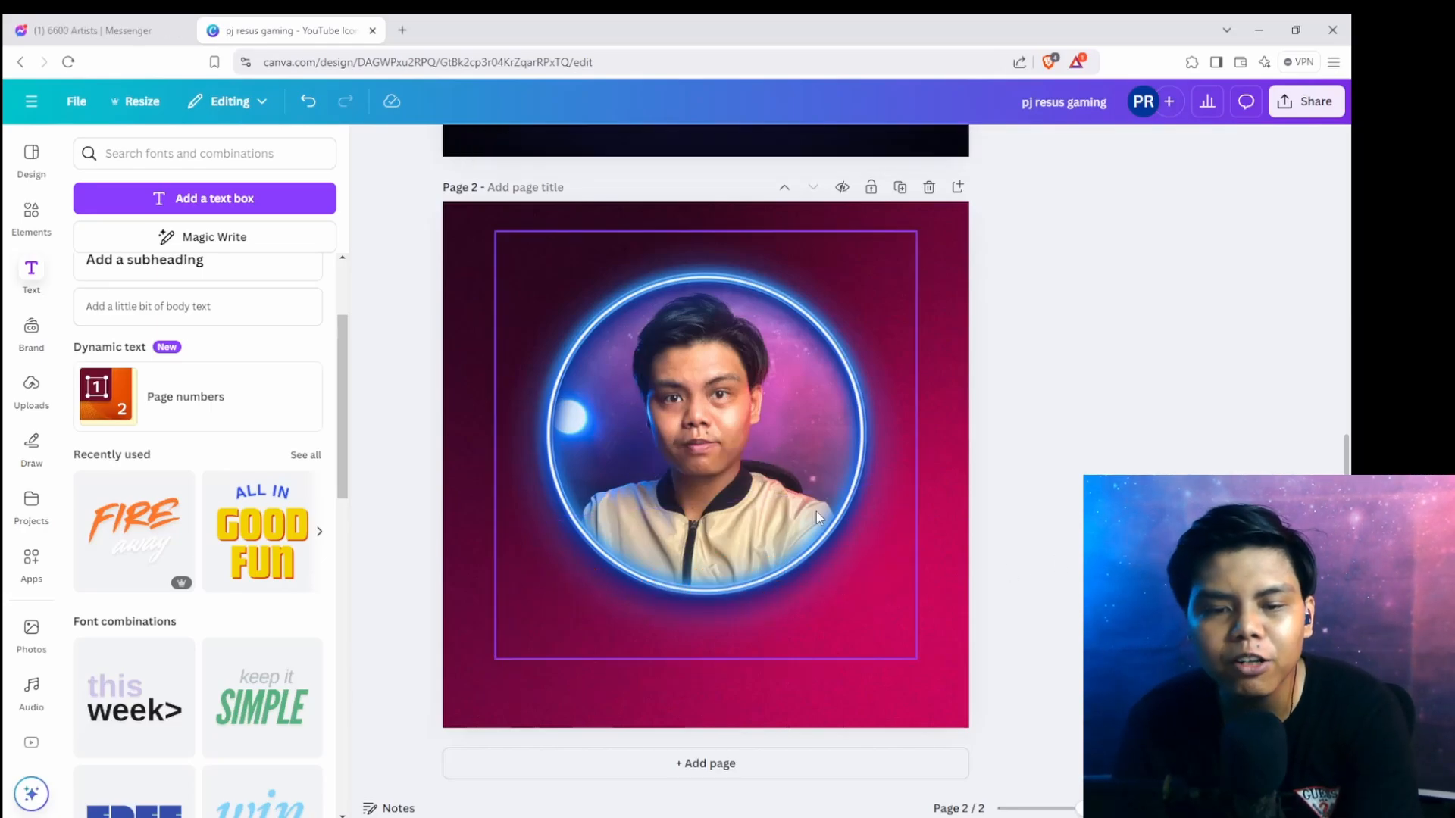
drag(753, 462, 758, 482)
drag(492, 680, 445, 727)
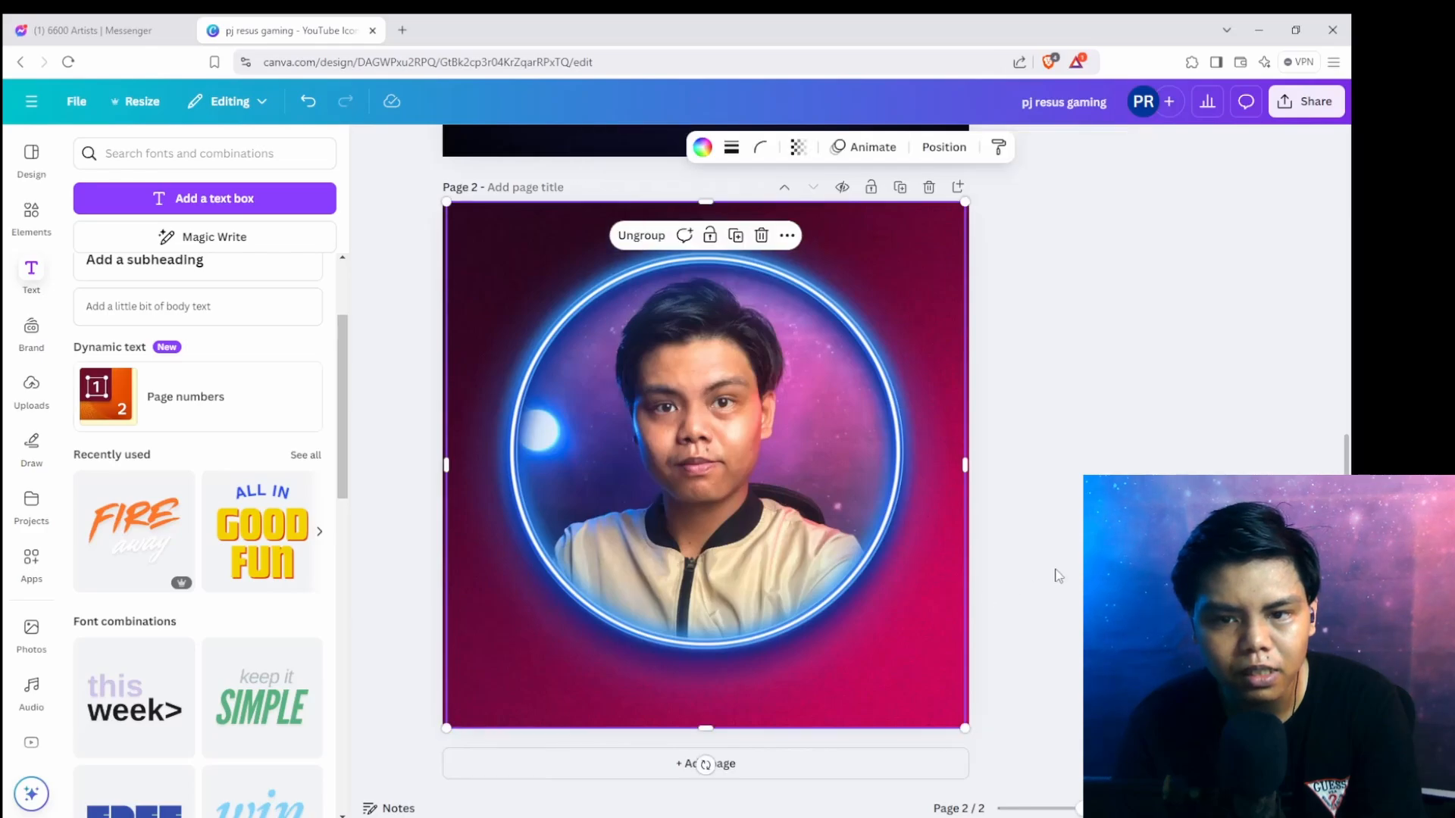
click(1055, 571)
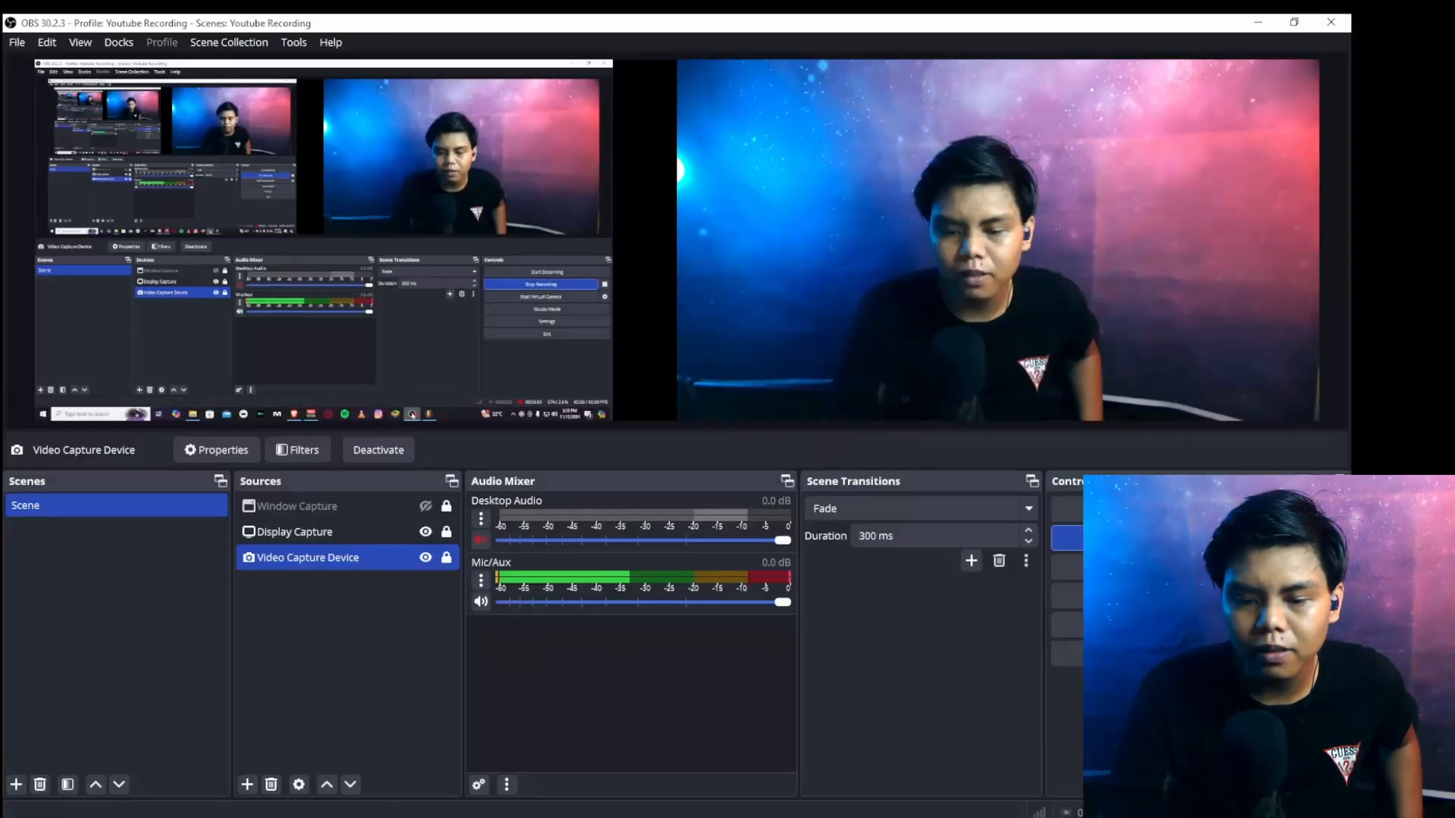
key(alt+Tab)
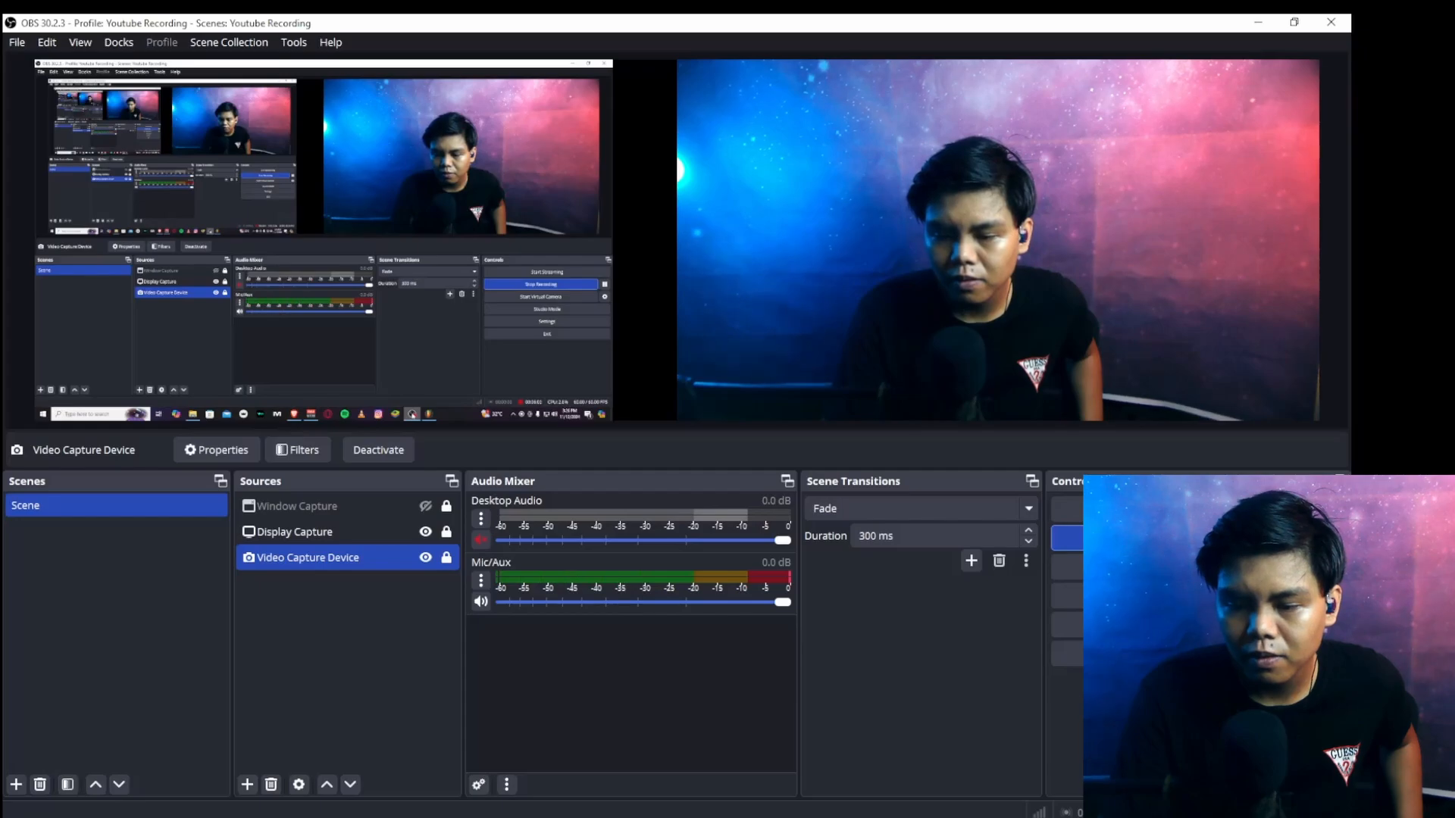
key(alt+Tab)
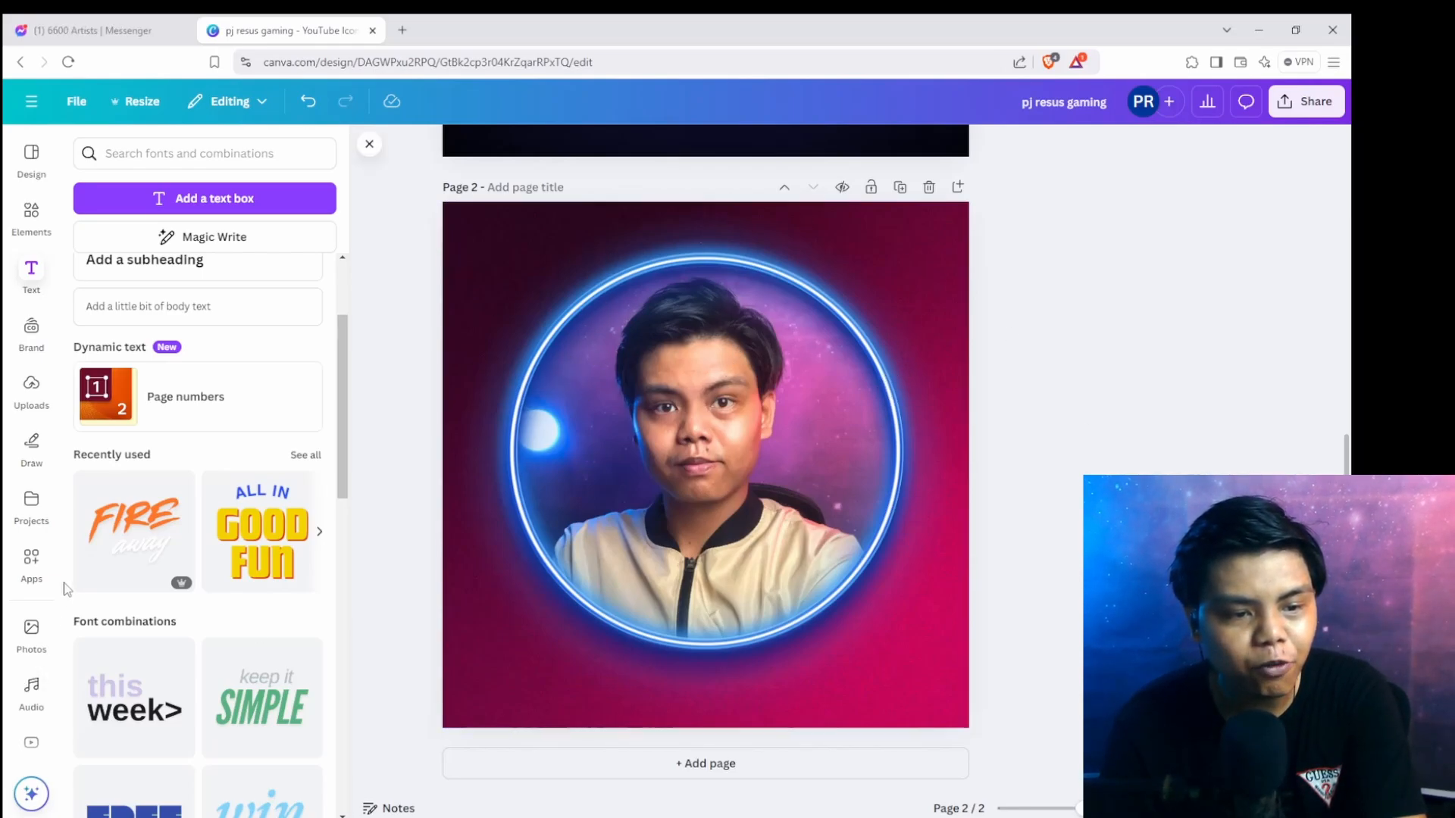
Look through the font combinations and place the "FIRE away" combination over the enlarged portrait.
scroll(127, 598, down, 5)
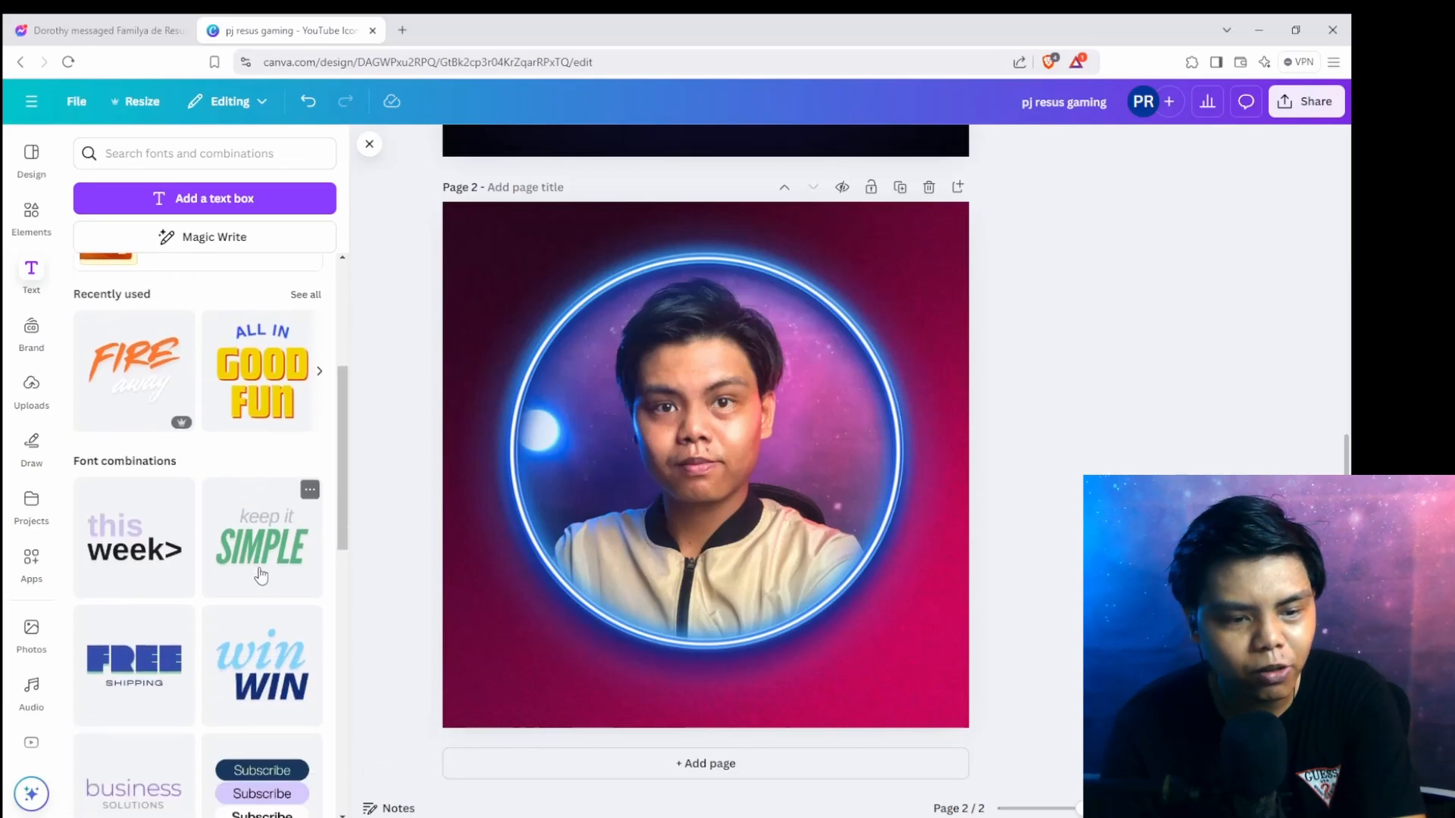
scroll(130, 612, down, 5)
scroll(182, 613, up, 10)
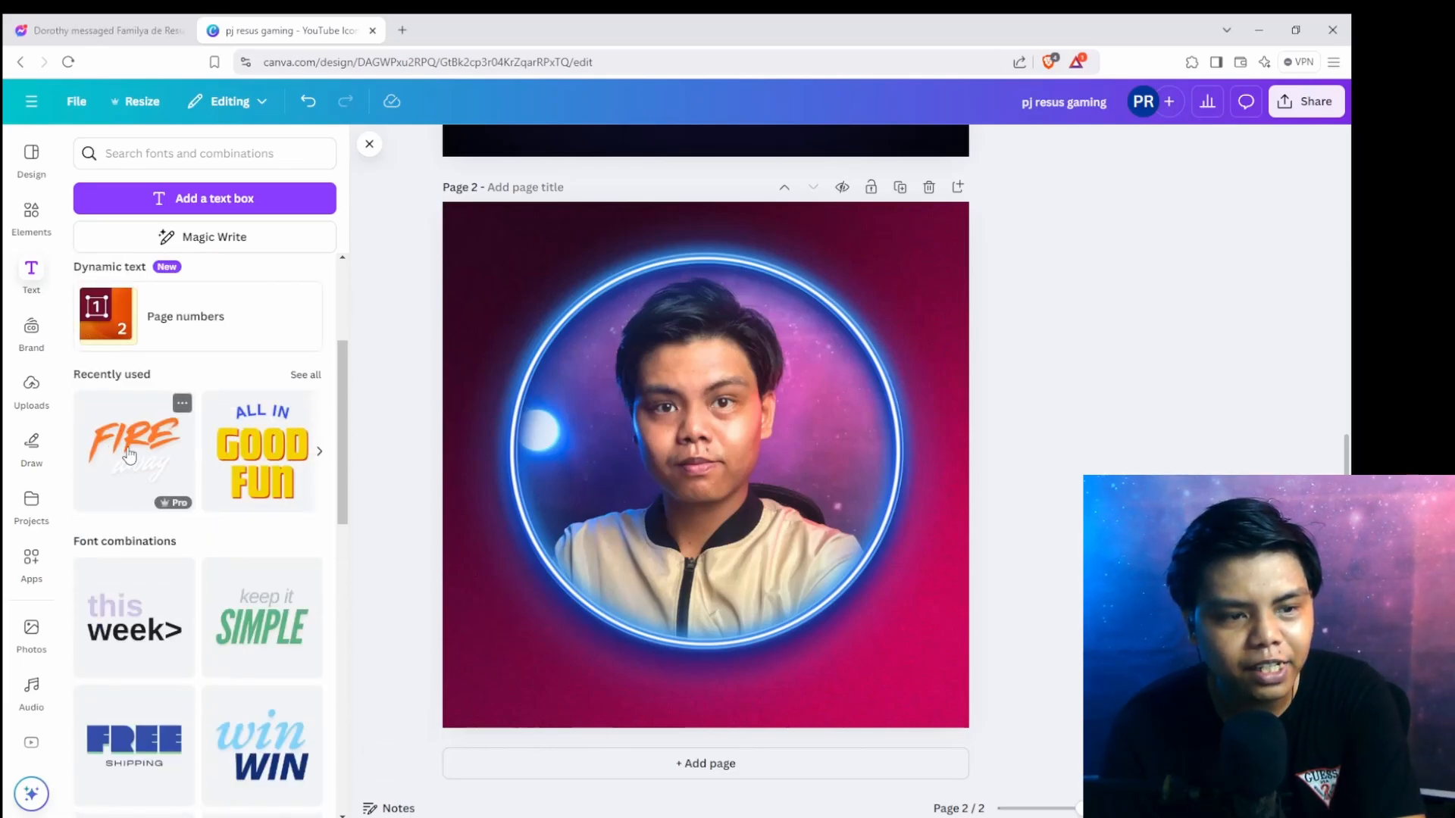
click(130, 454)
click(997, 510)
click(698, 529)
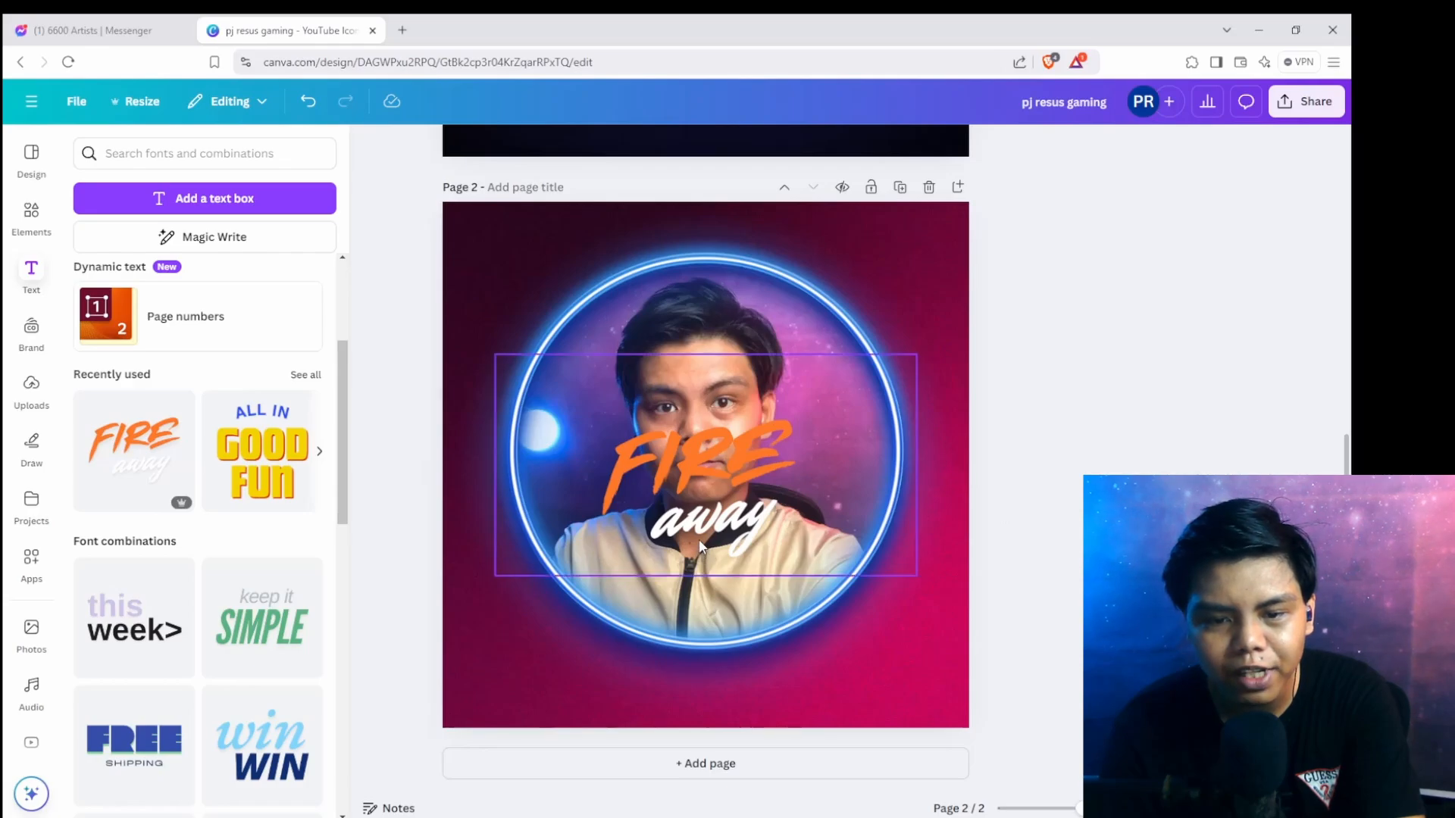
Select the "FIRE" line and look through the fonts available for it.
click(707, 522)
double_click(703, 446)
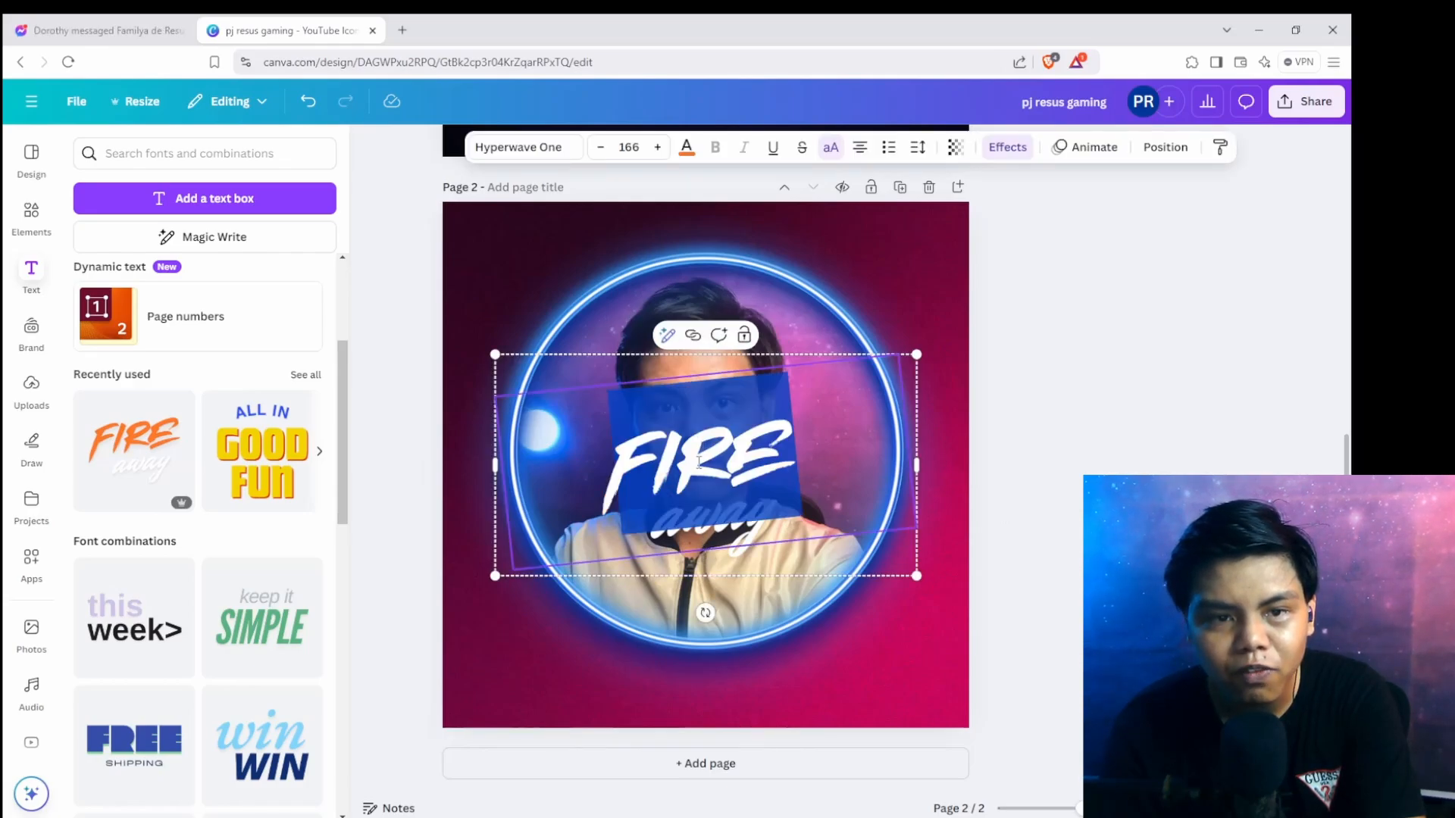
click(1016, 454)
click(664, 464)
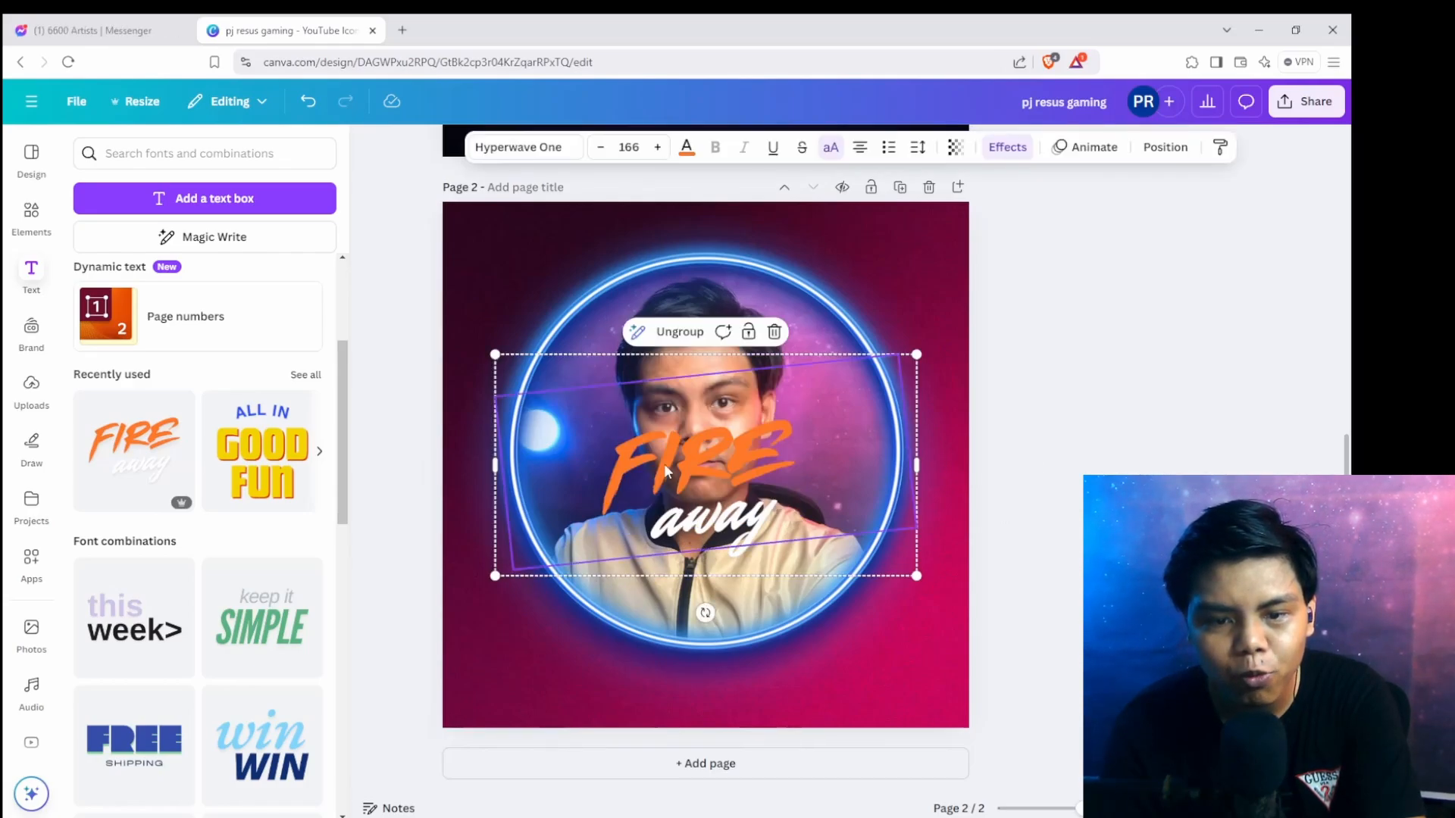
click(538, 151)
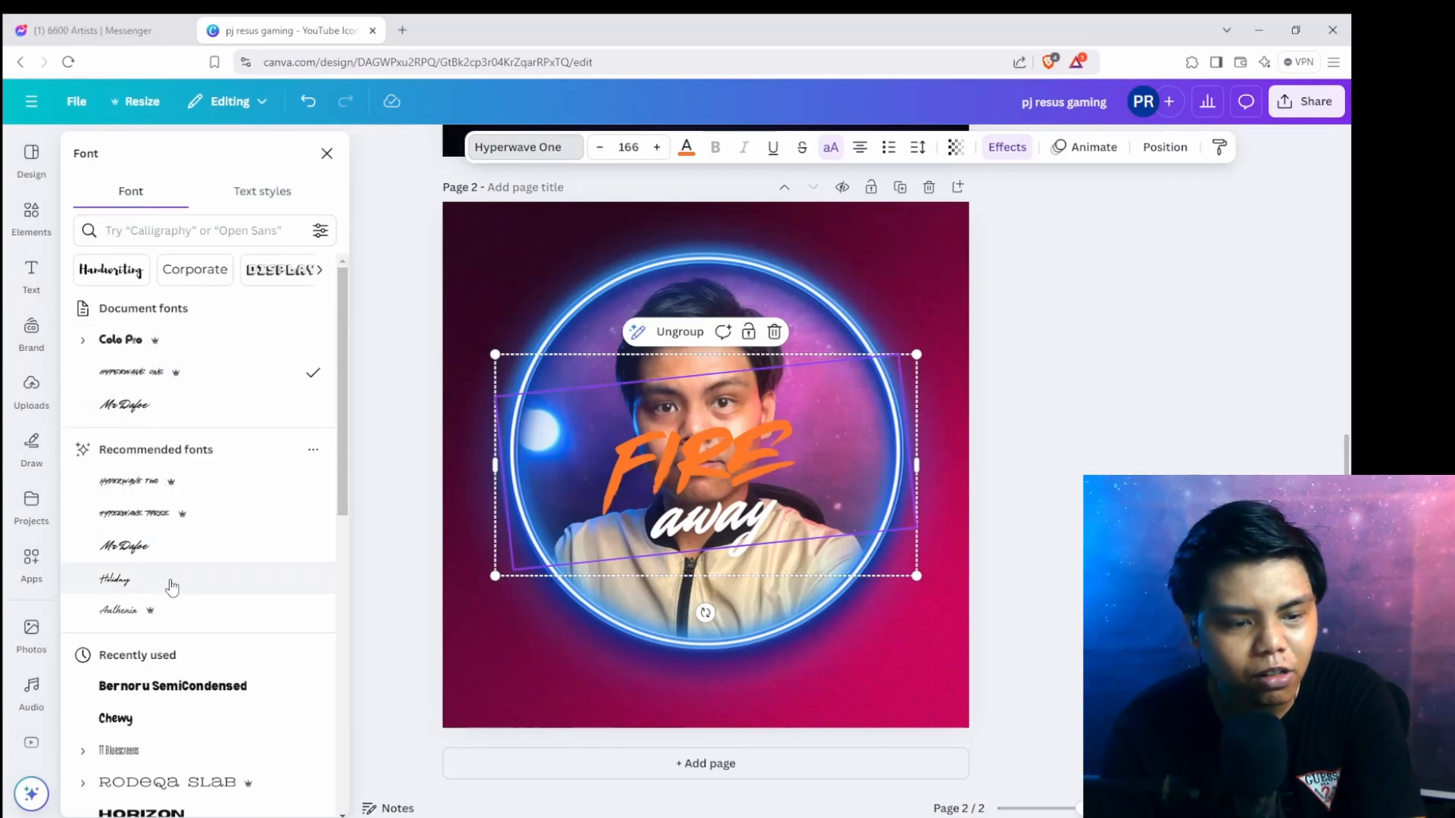
scroll(169, 583, down, 4)
scroll(185, 463, up, 5)
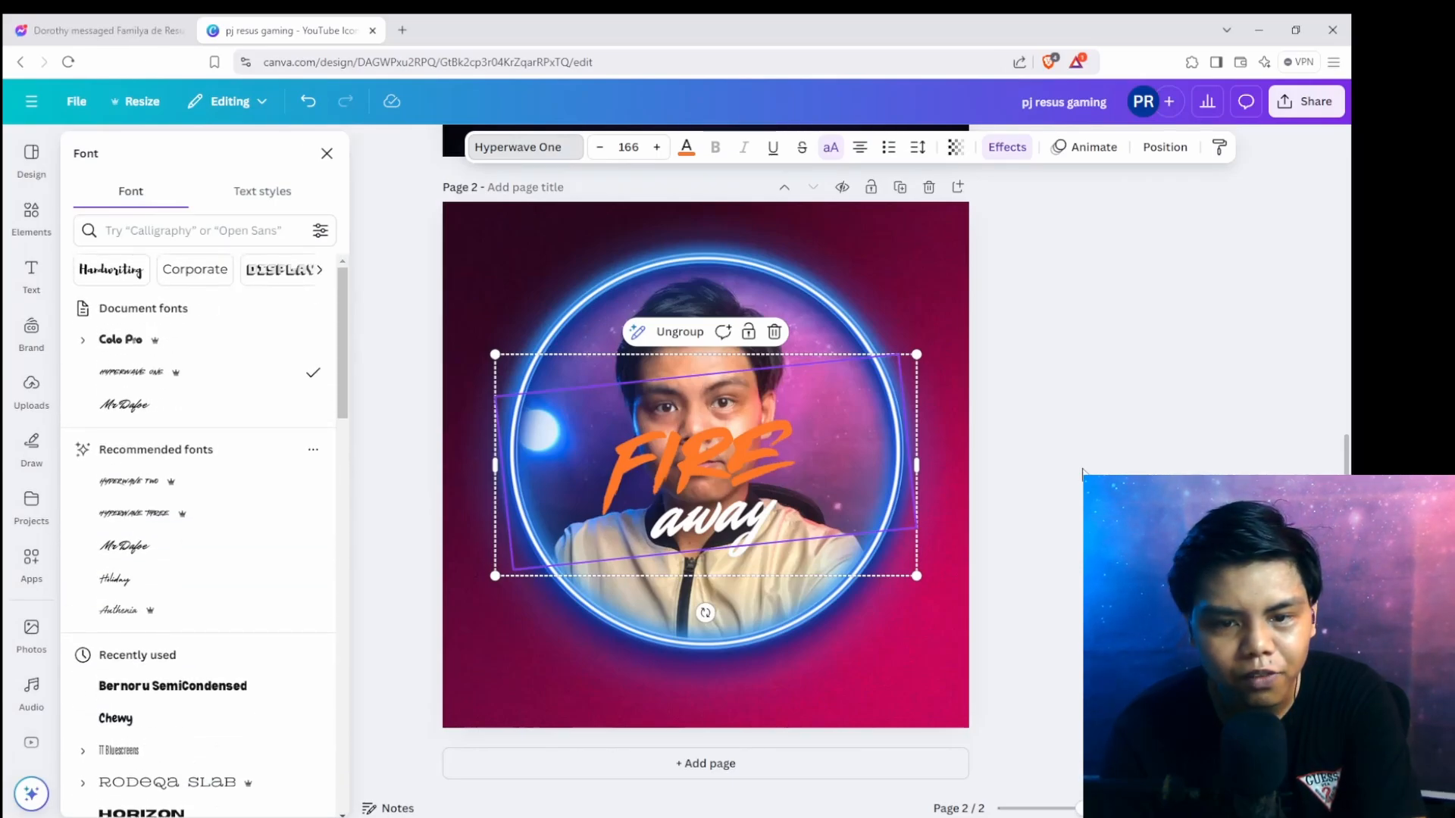
click(948, 457)
Delete both the "FIRE" and "away" text lines from page 2.
click(698, 452)
key(Delete)
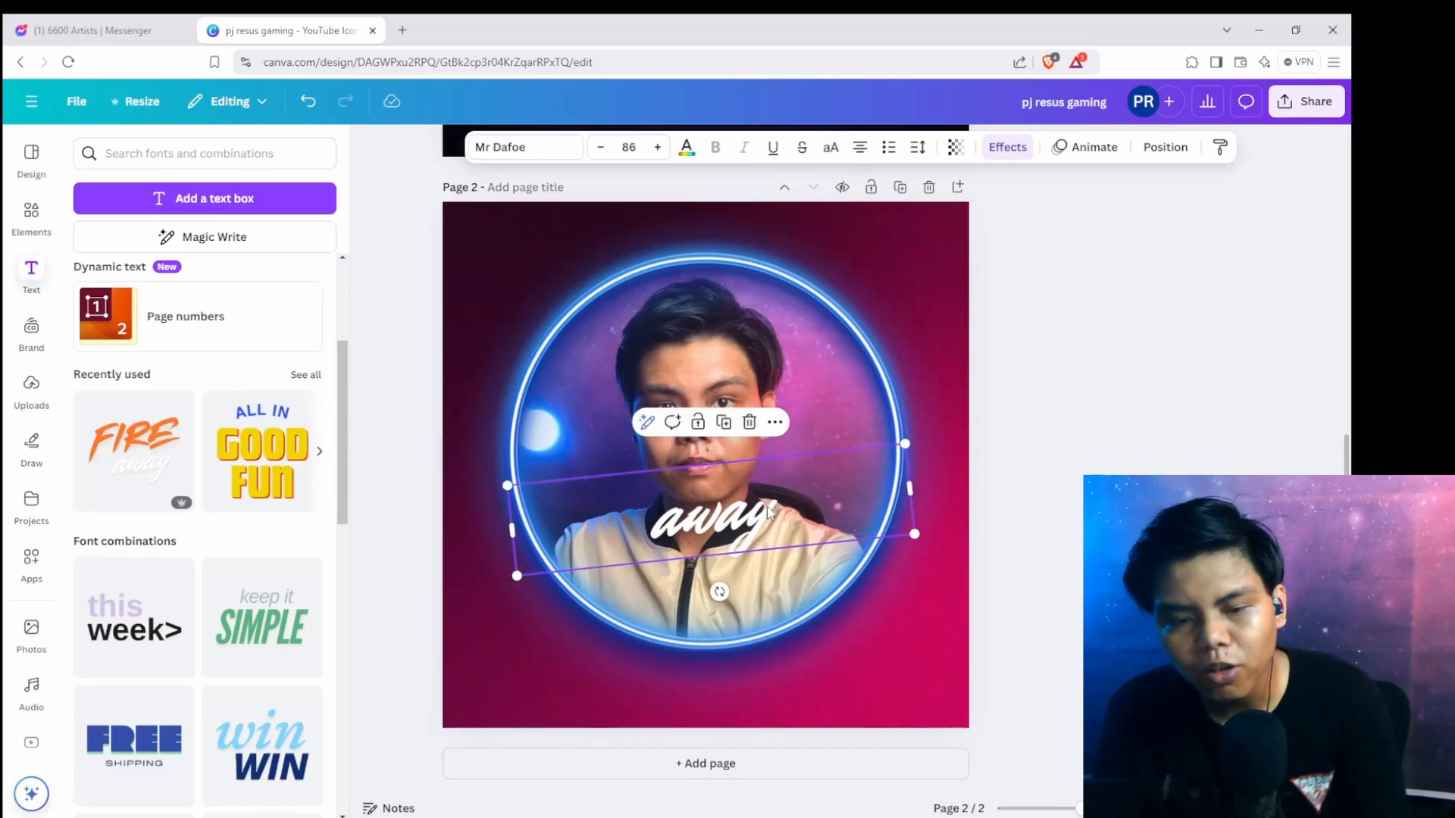
double_click(709, 510)
key(BackSpace)
click(902, 534)
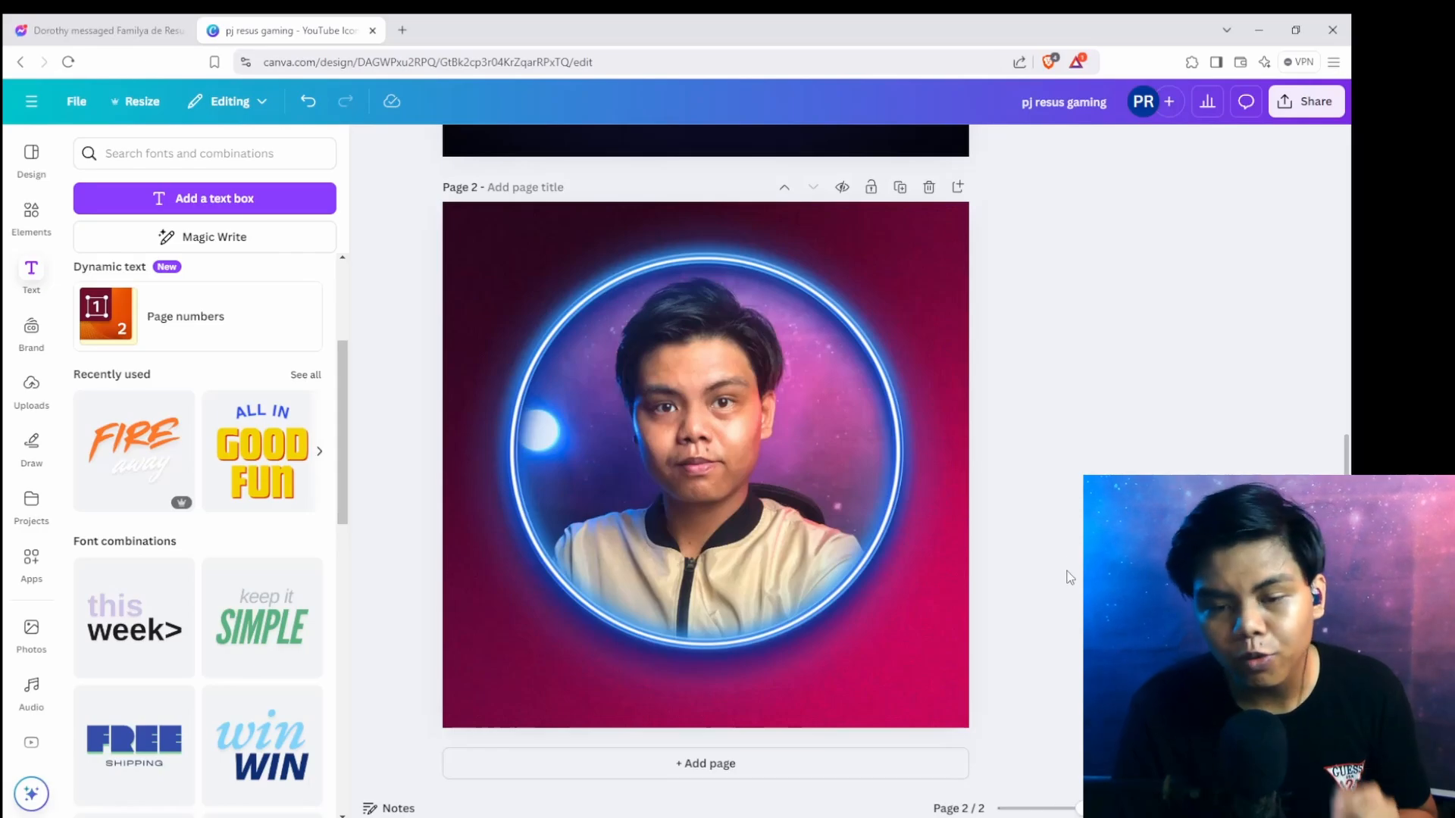
Delete the portrait photo, its neon ring and the circular frame, leaving only the background on page 2.
click(710, 424)
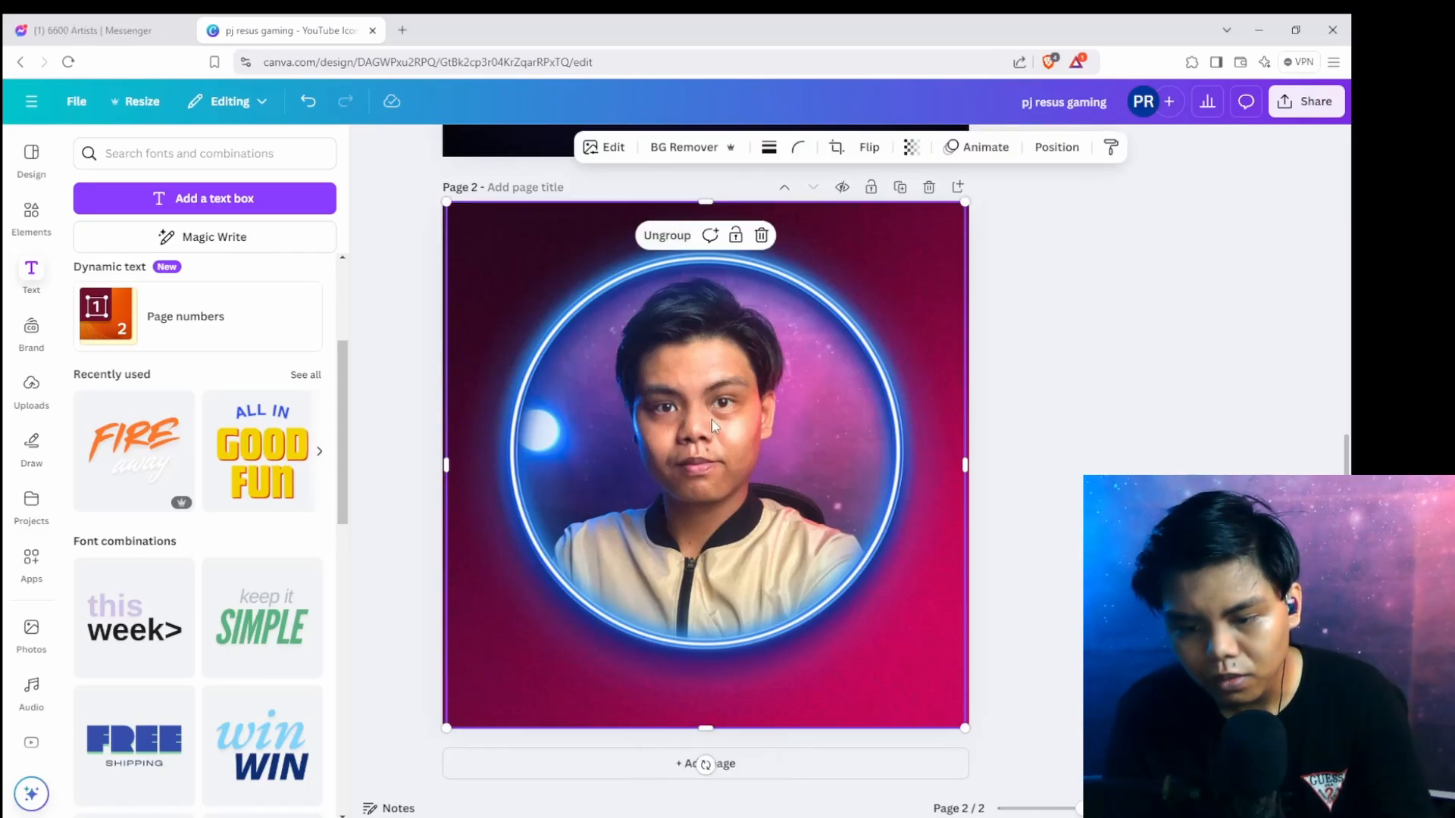
key(Delete)
click(709, 433)
key(Delete)
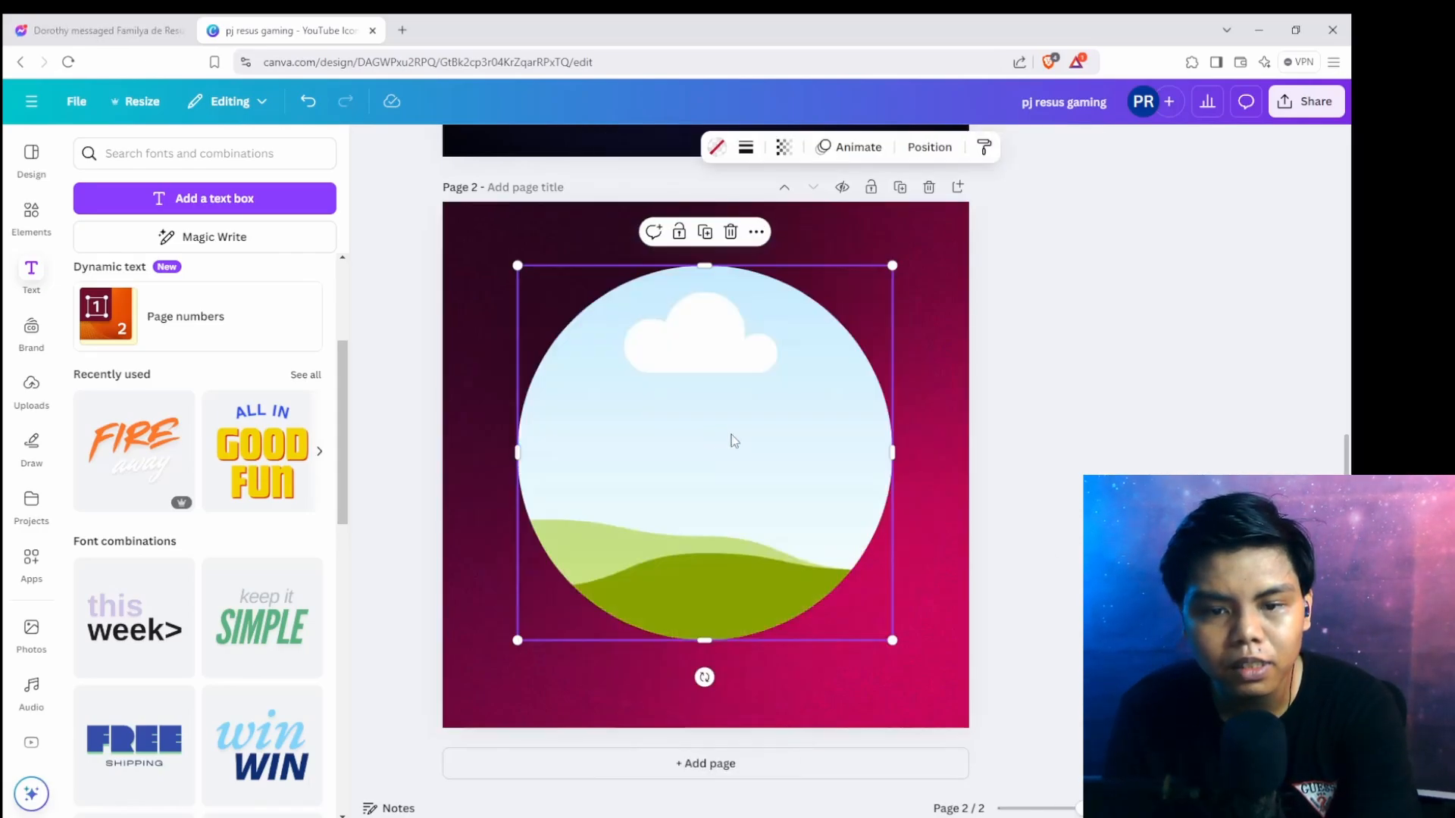
key(Delete)
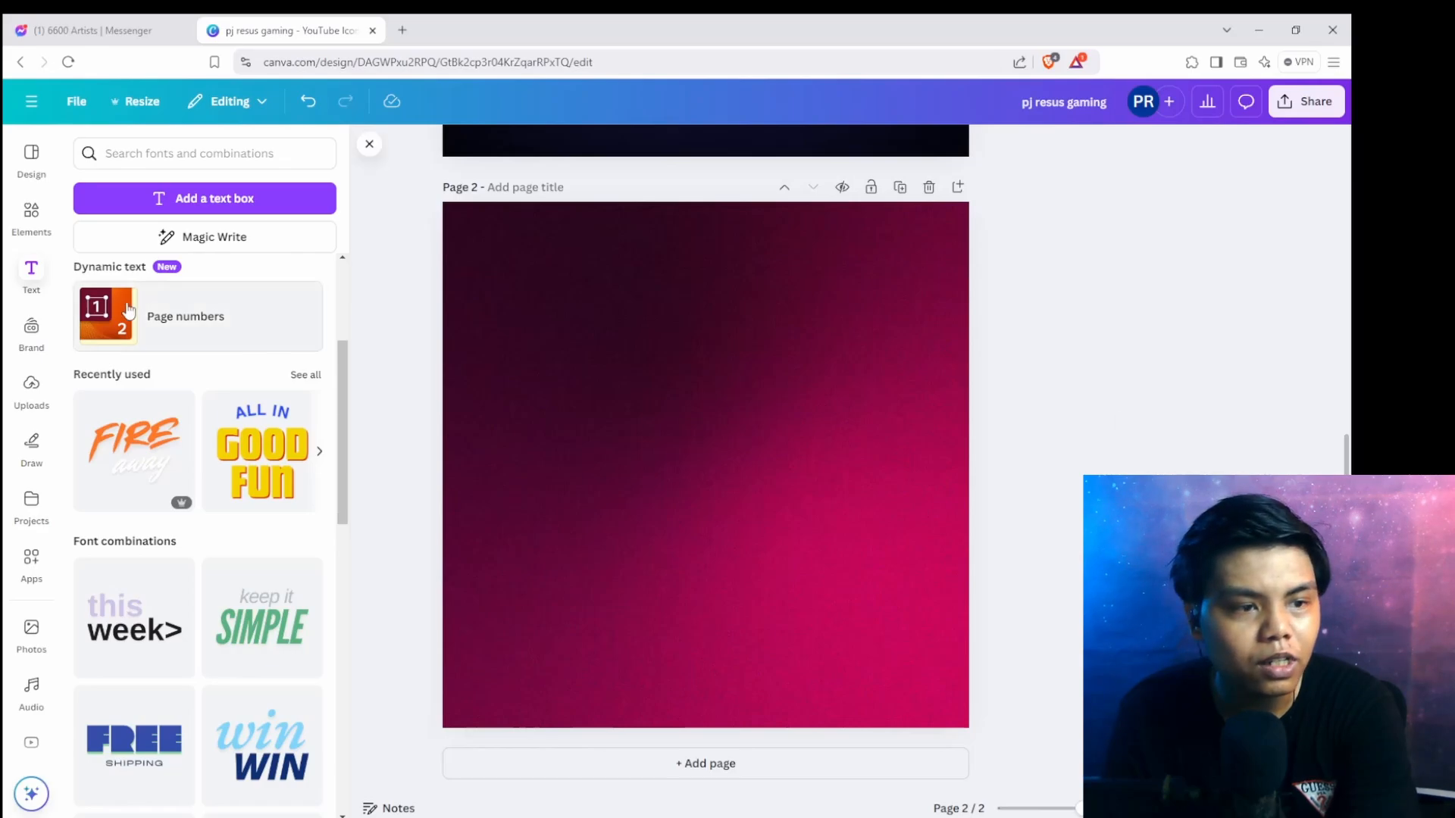
Search the elements library for "gaming logo" and show only the graphics.
click(31, 214)
click(286, 153)
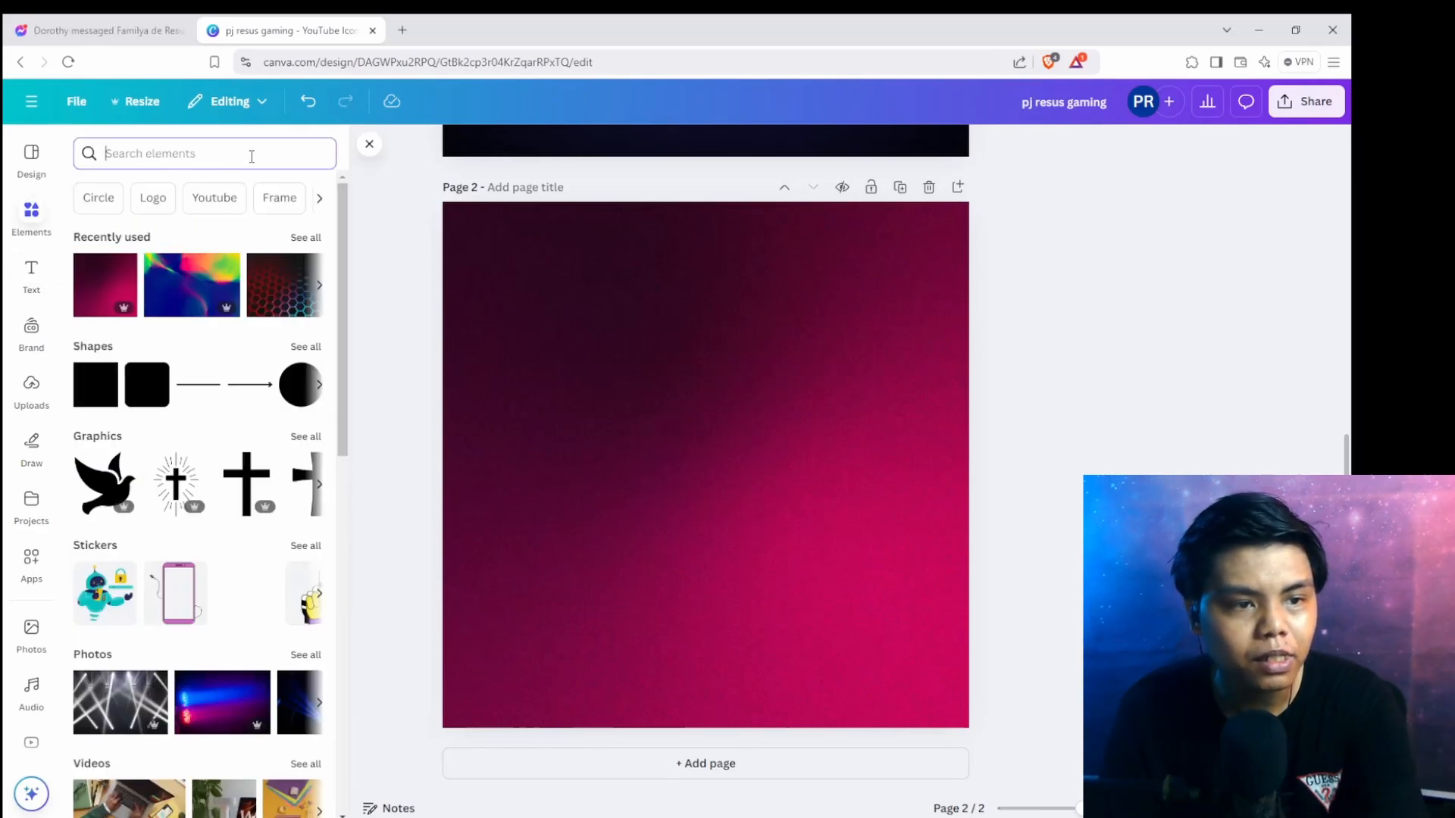
text(gaming logo)
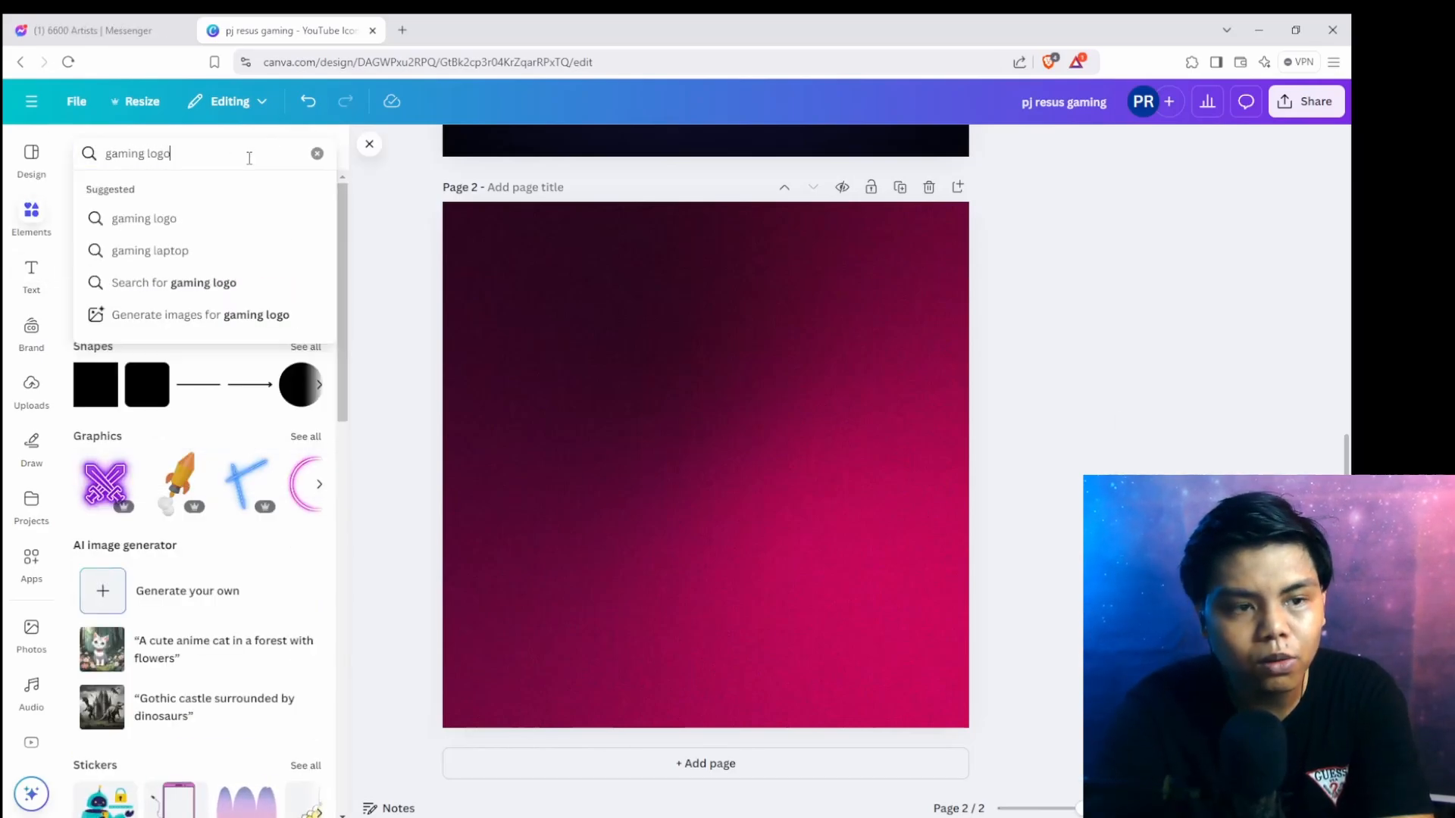
key(Return)
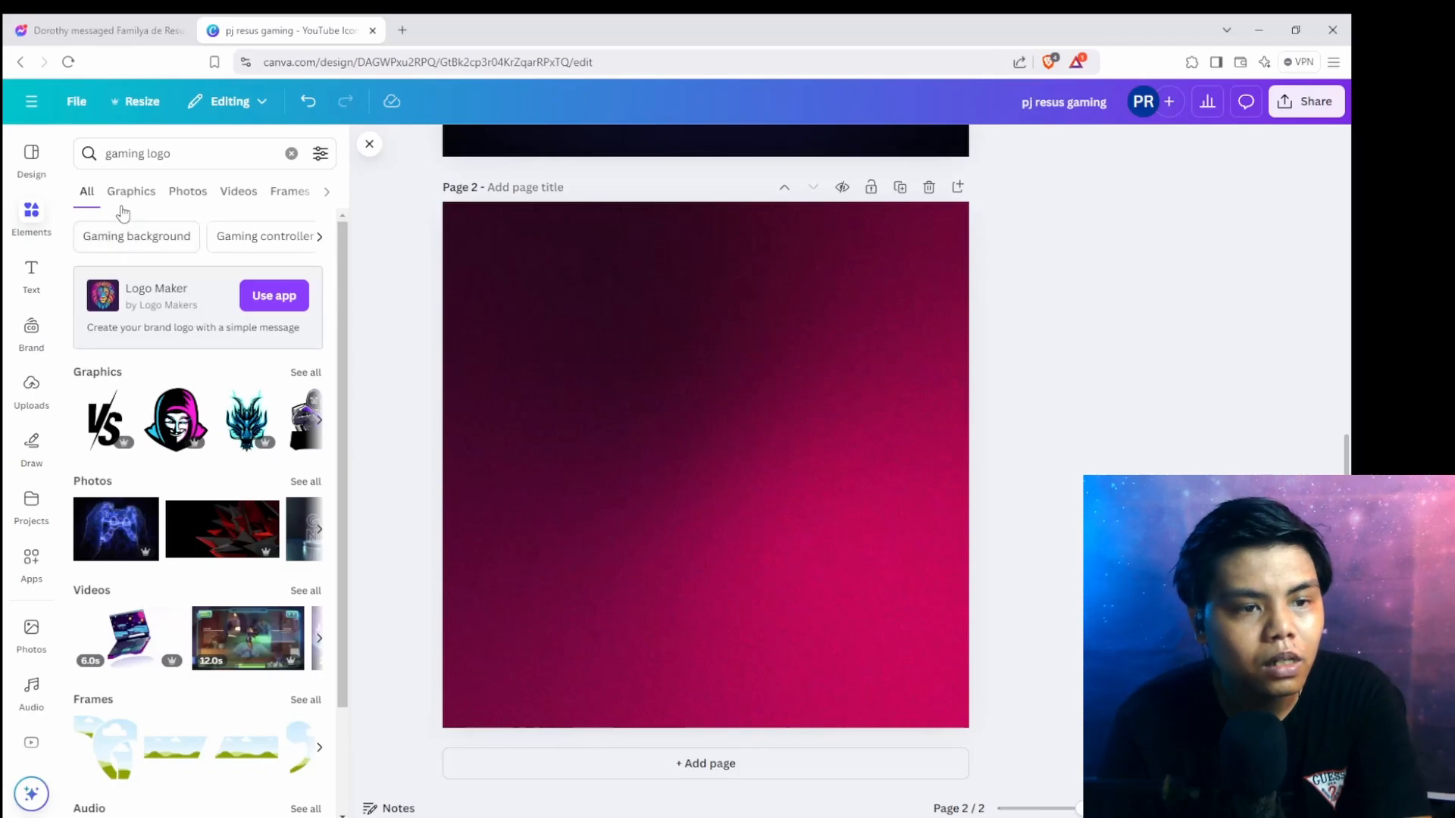
click(146, 199)
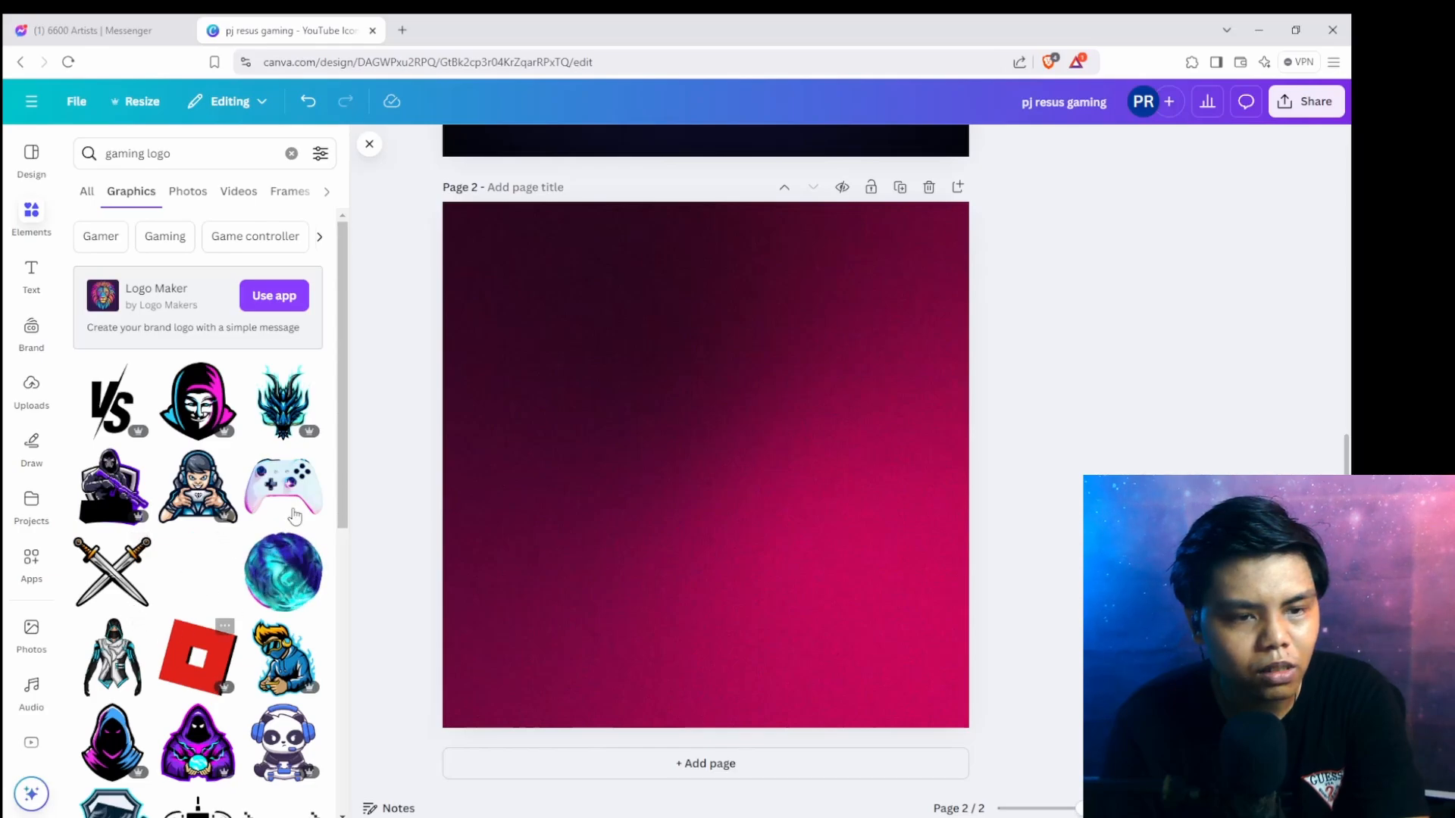
Place the blue dragon head graphic in the centre of page 2 and look through more gaming logo graphics.
click(266, 404)
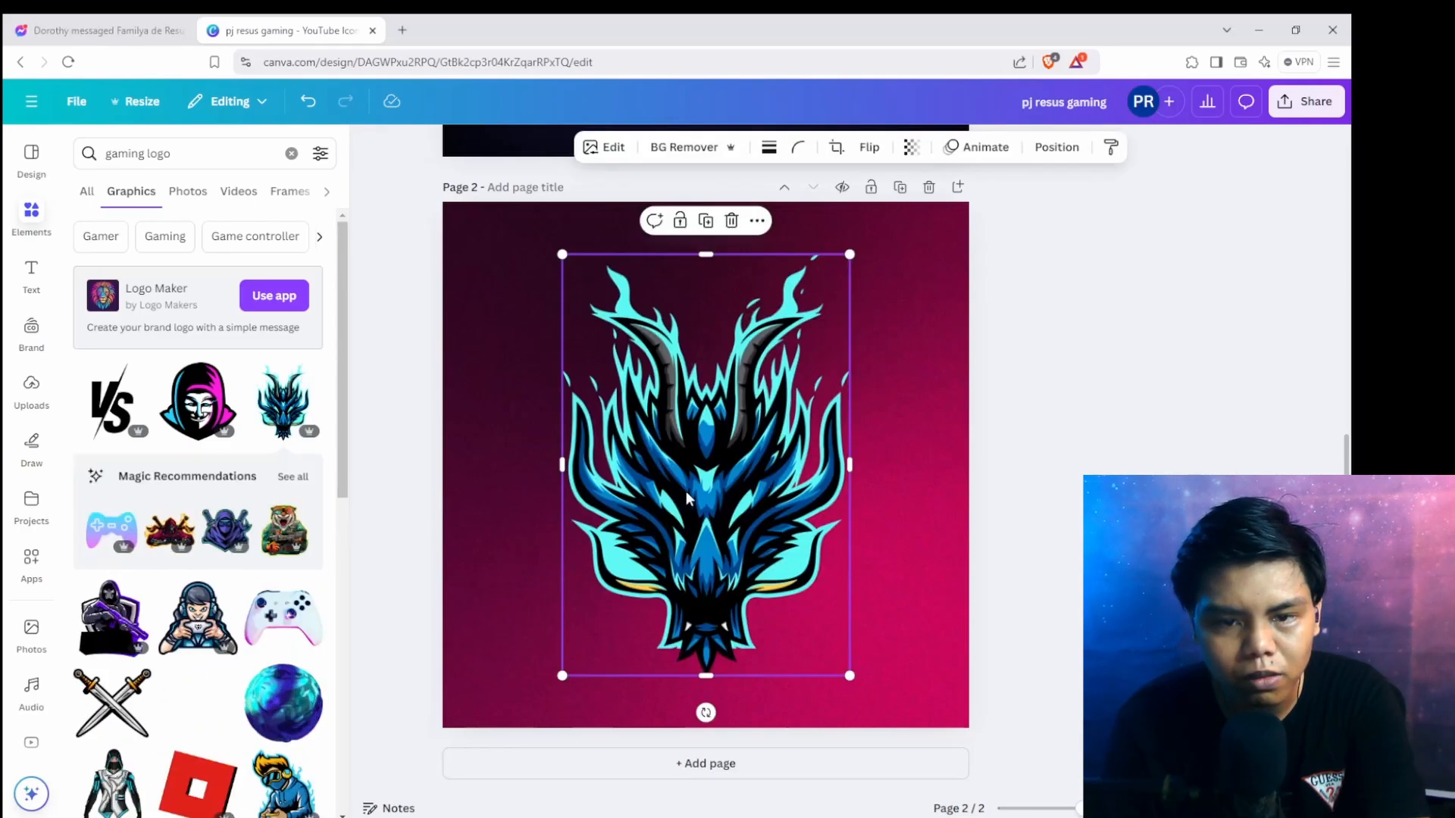
mouse_move(685, 491)
mouse_down()
mouse_move(685, 454)
mouse_move(686, 494)
mouse_up()
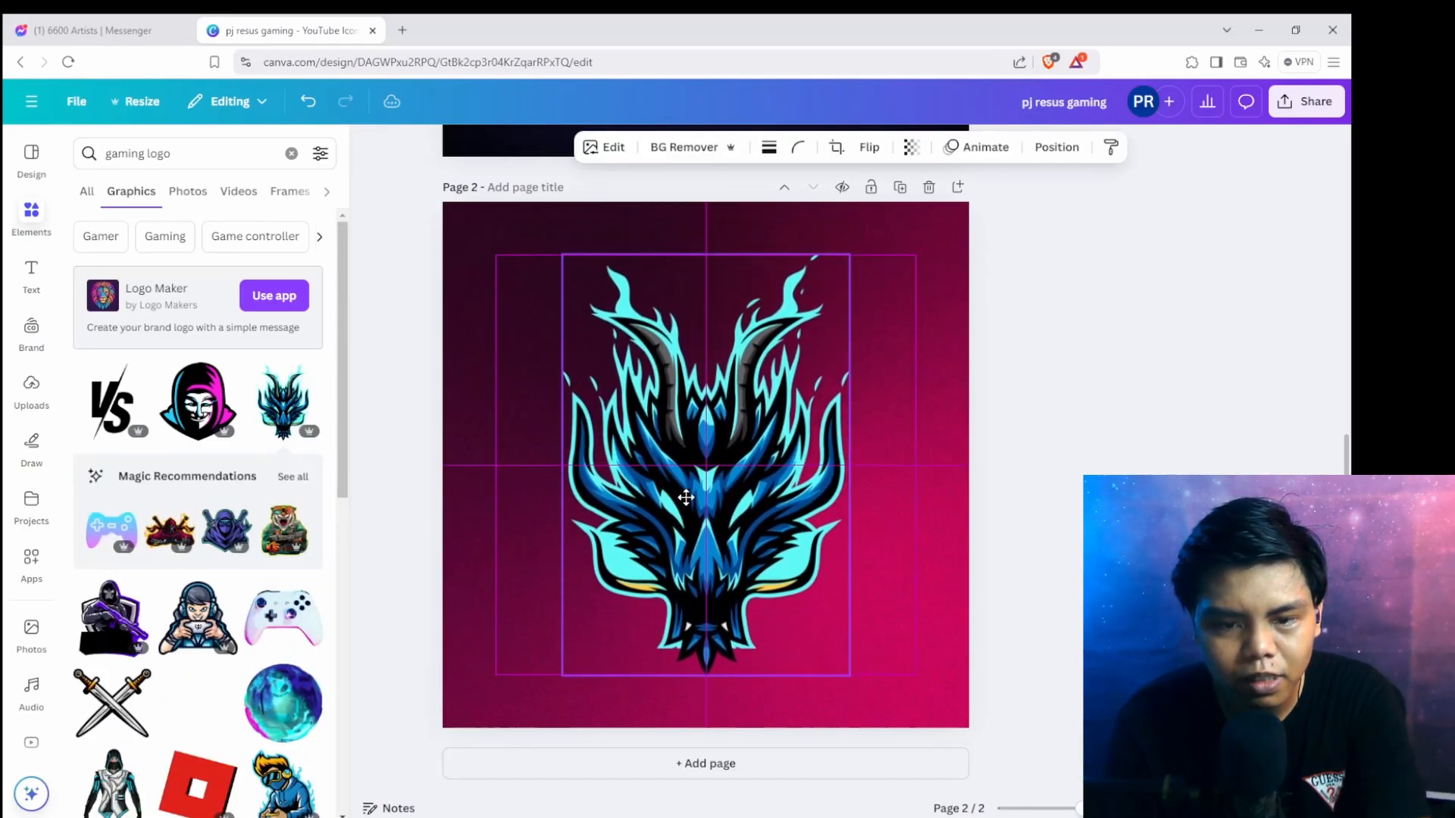
scroll(169, 399, down, 3)
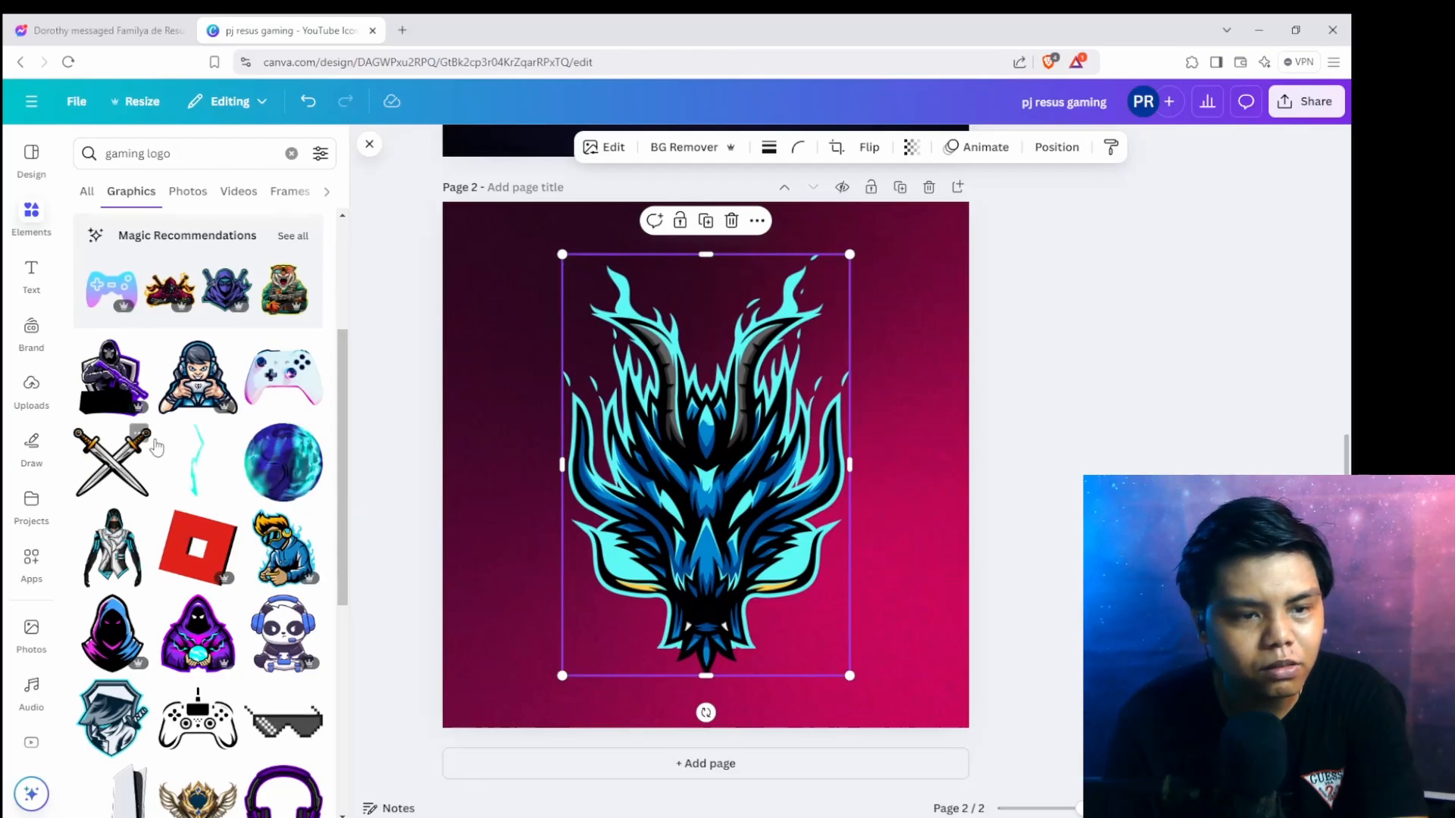
scroll(170, 399, down, 4)
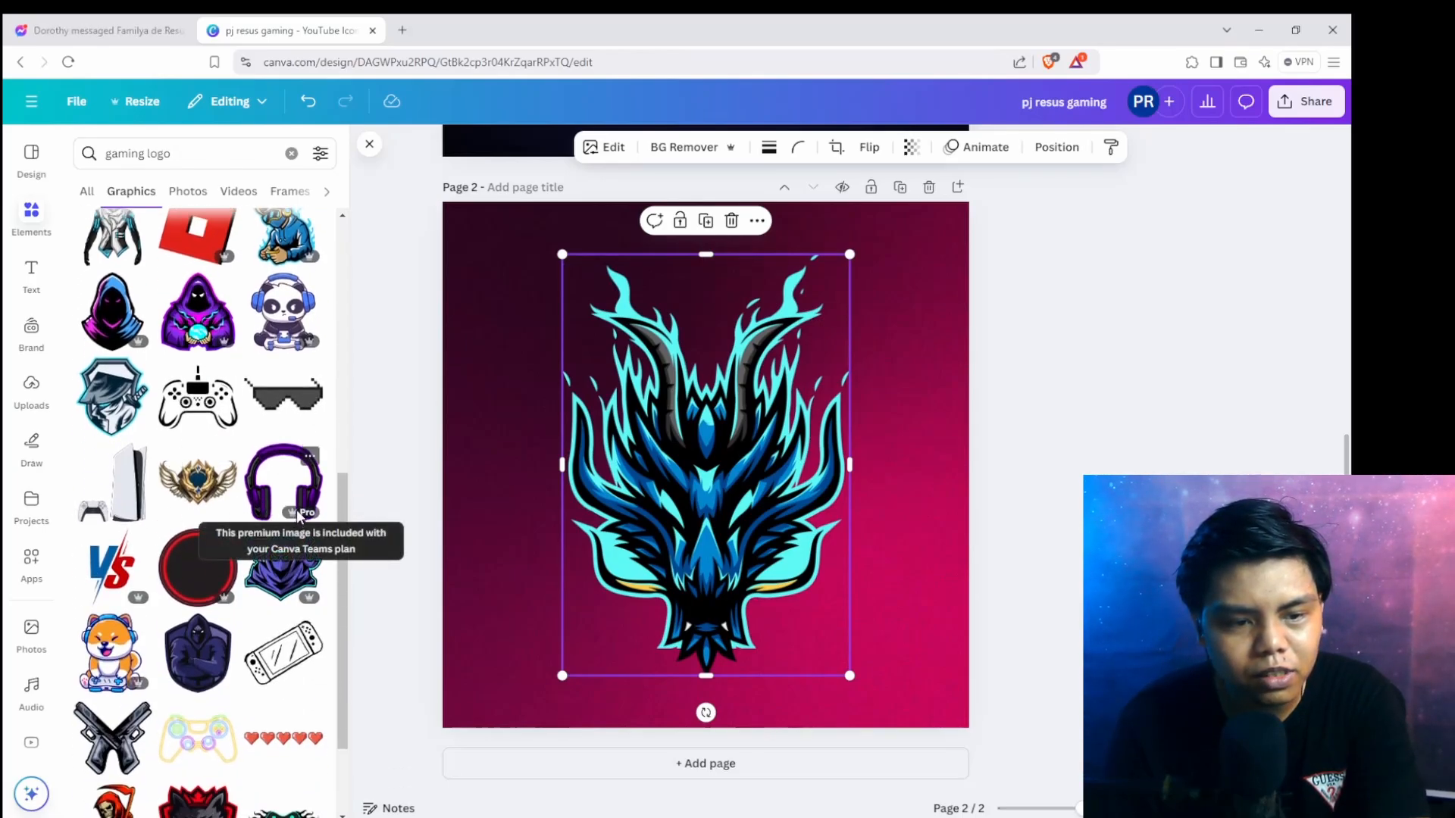
scroll(159, 507, down, 4)
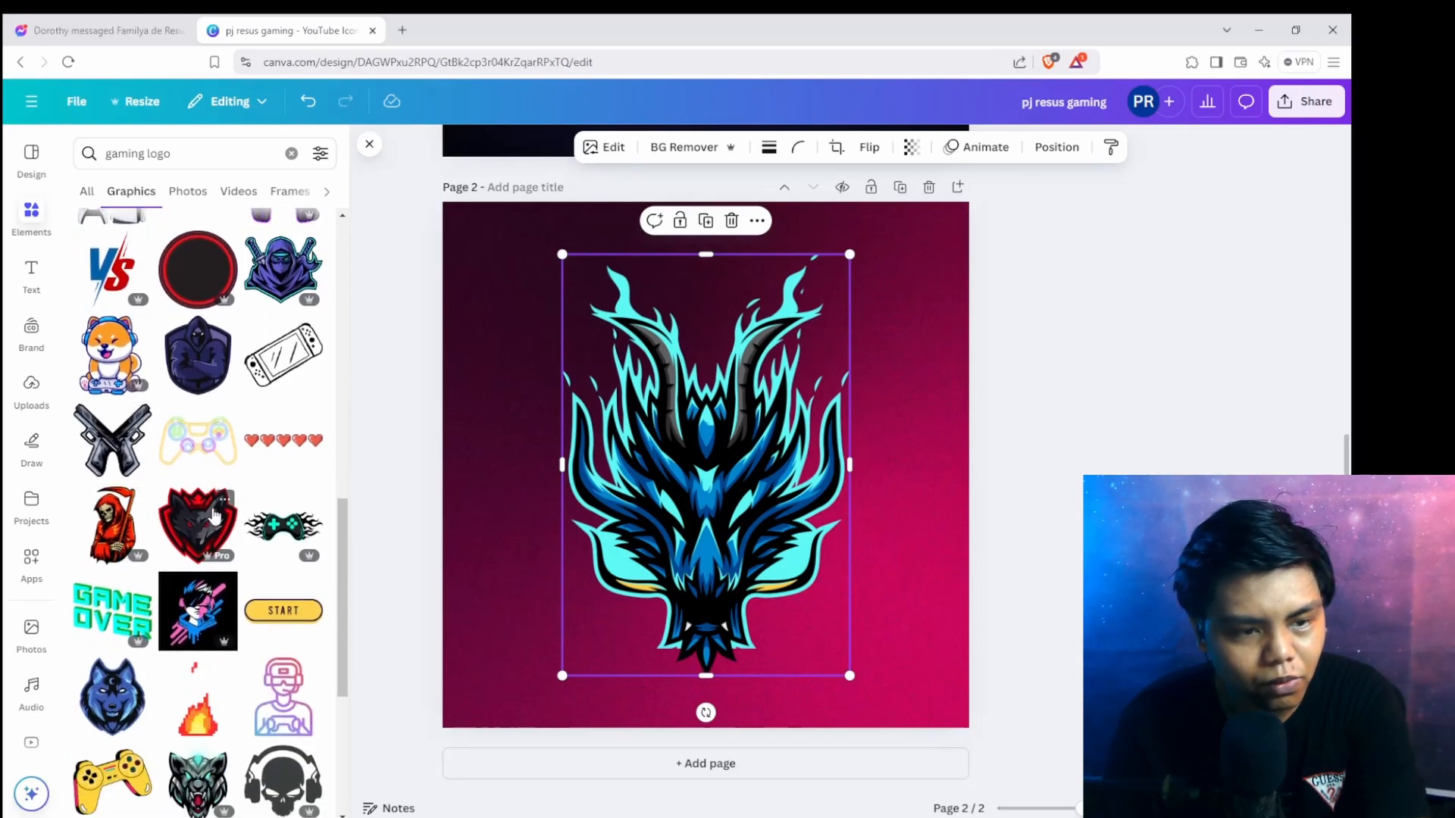
scroll(215, 517, down, 1)
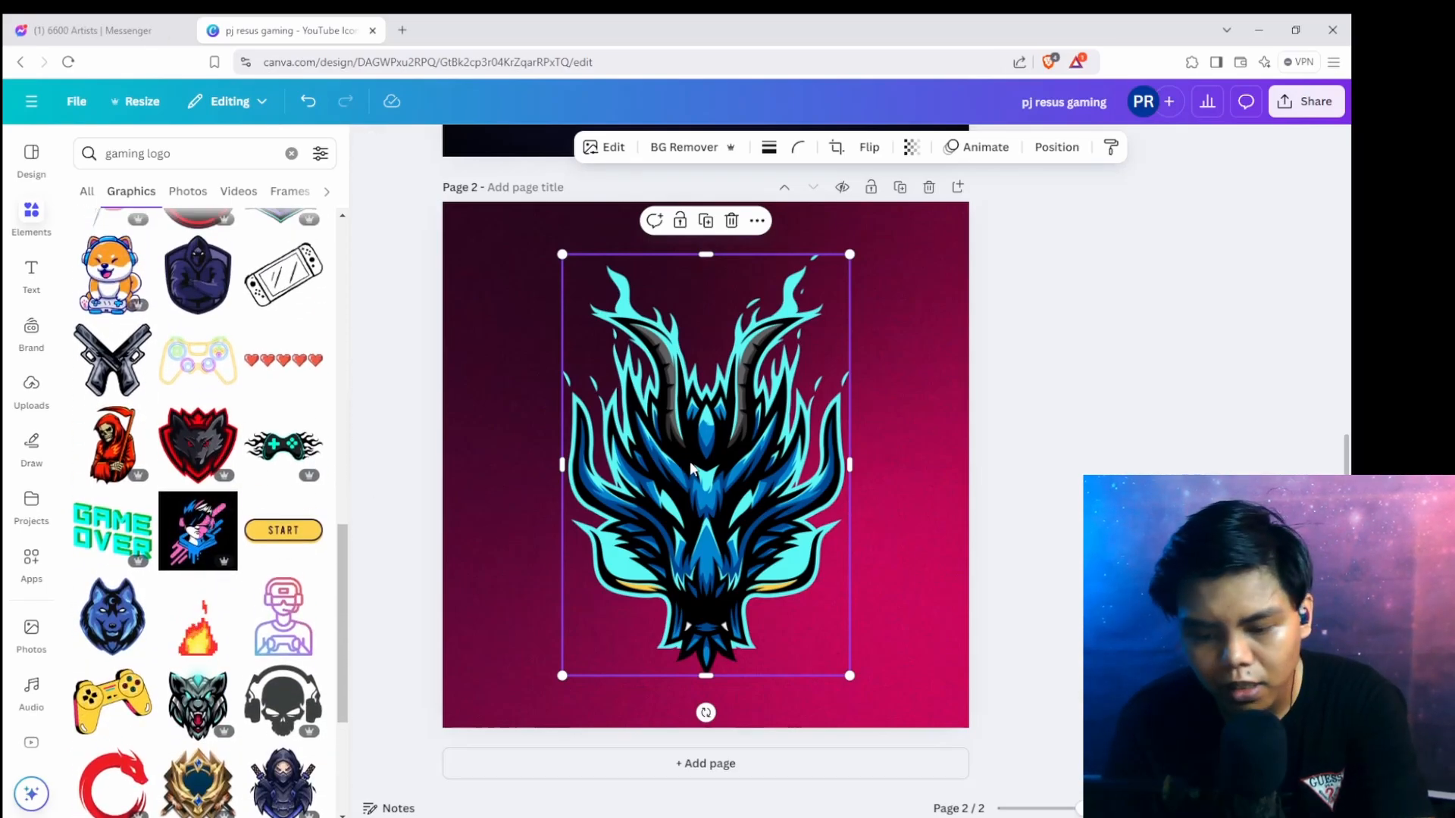
Replace the dragon head on page 2 with the neon game controller graphic.
key(Delete)
scroll(198, 378, down, 2)
scroll(198, 378, up, 2)
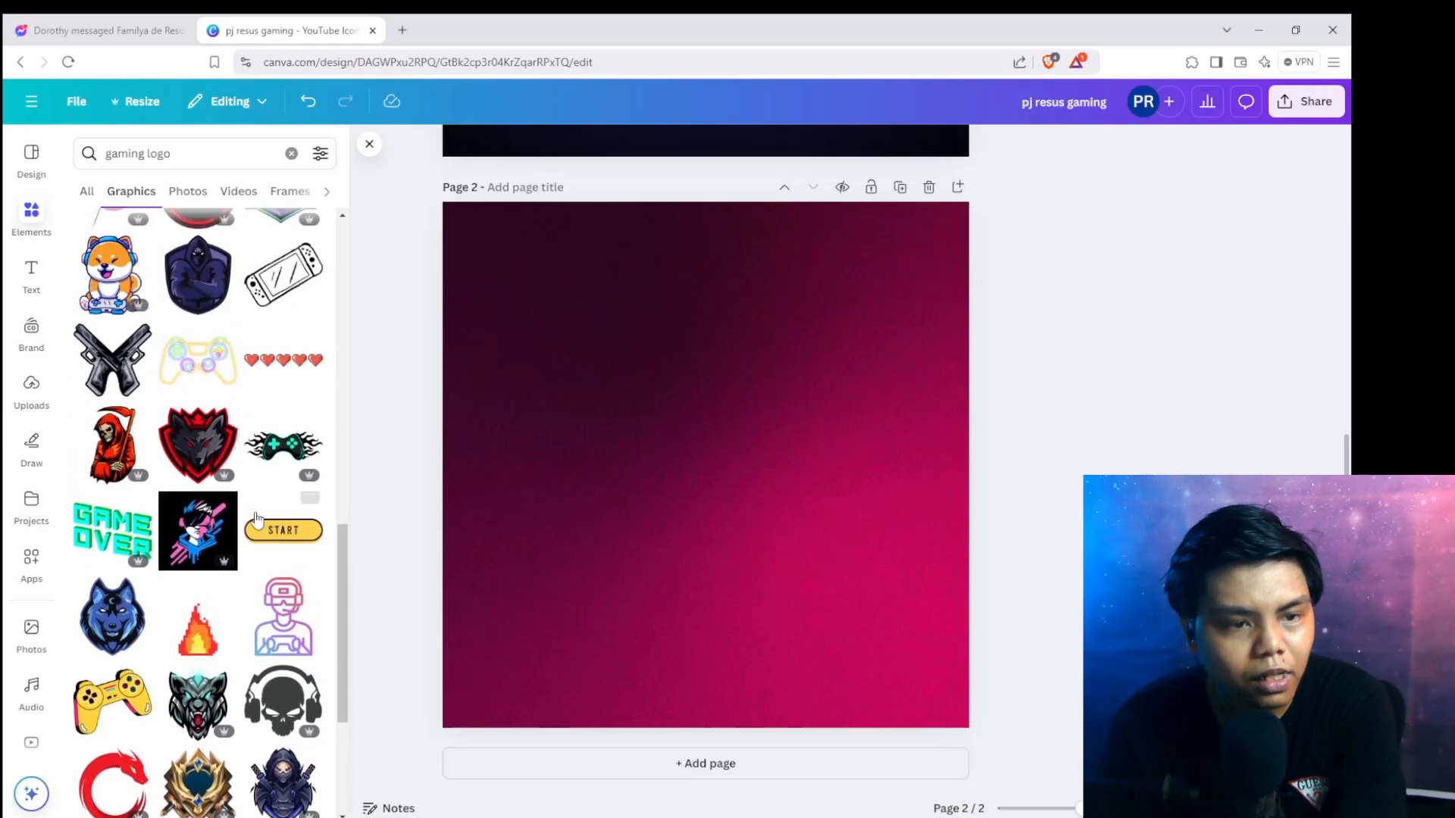
click(199, 369)
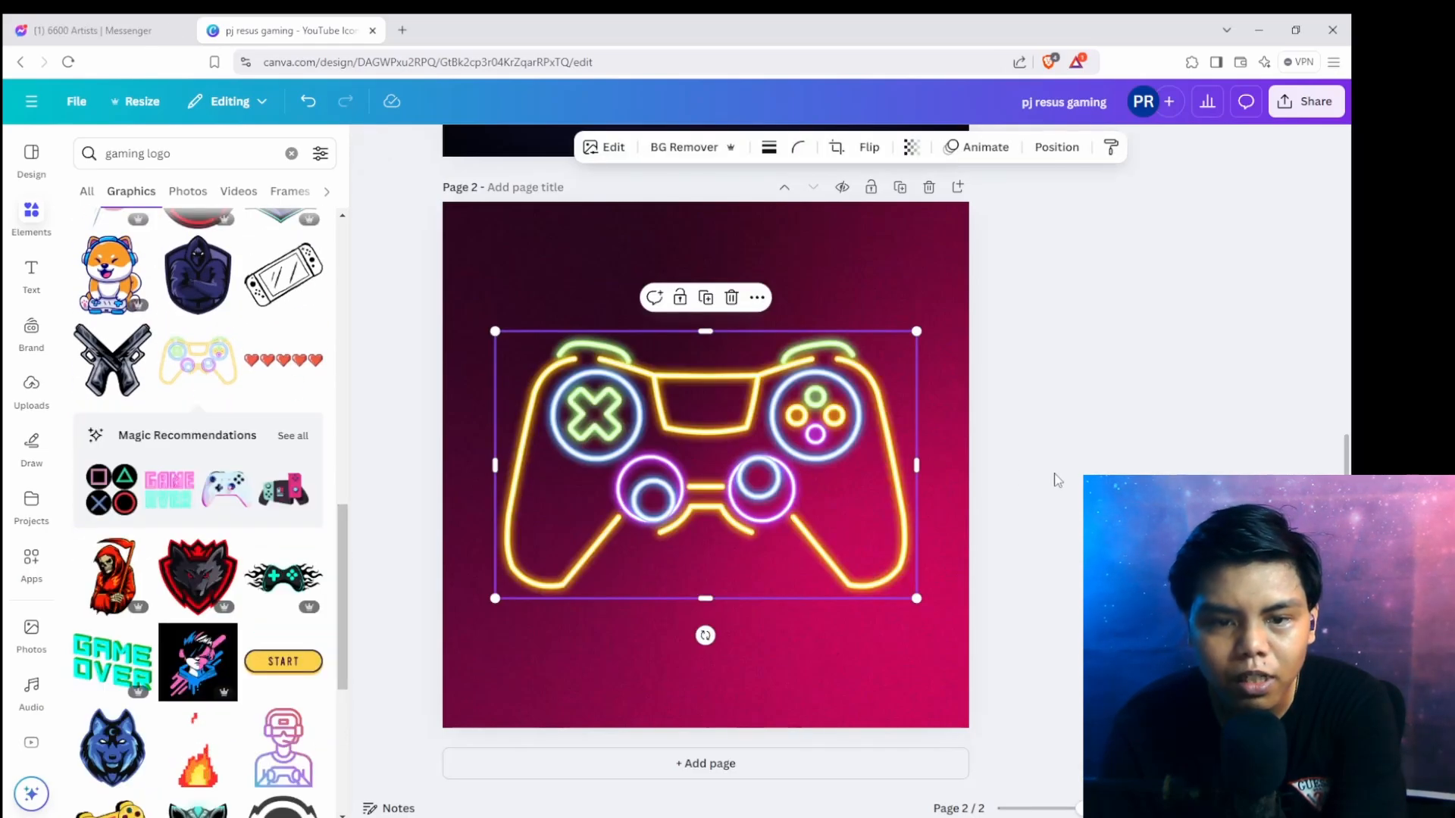
click(985, 477)
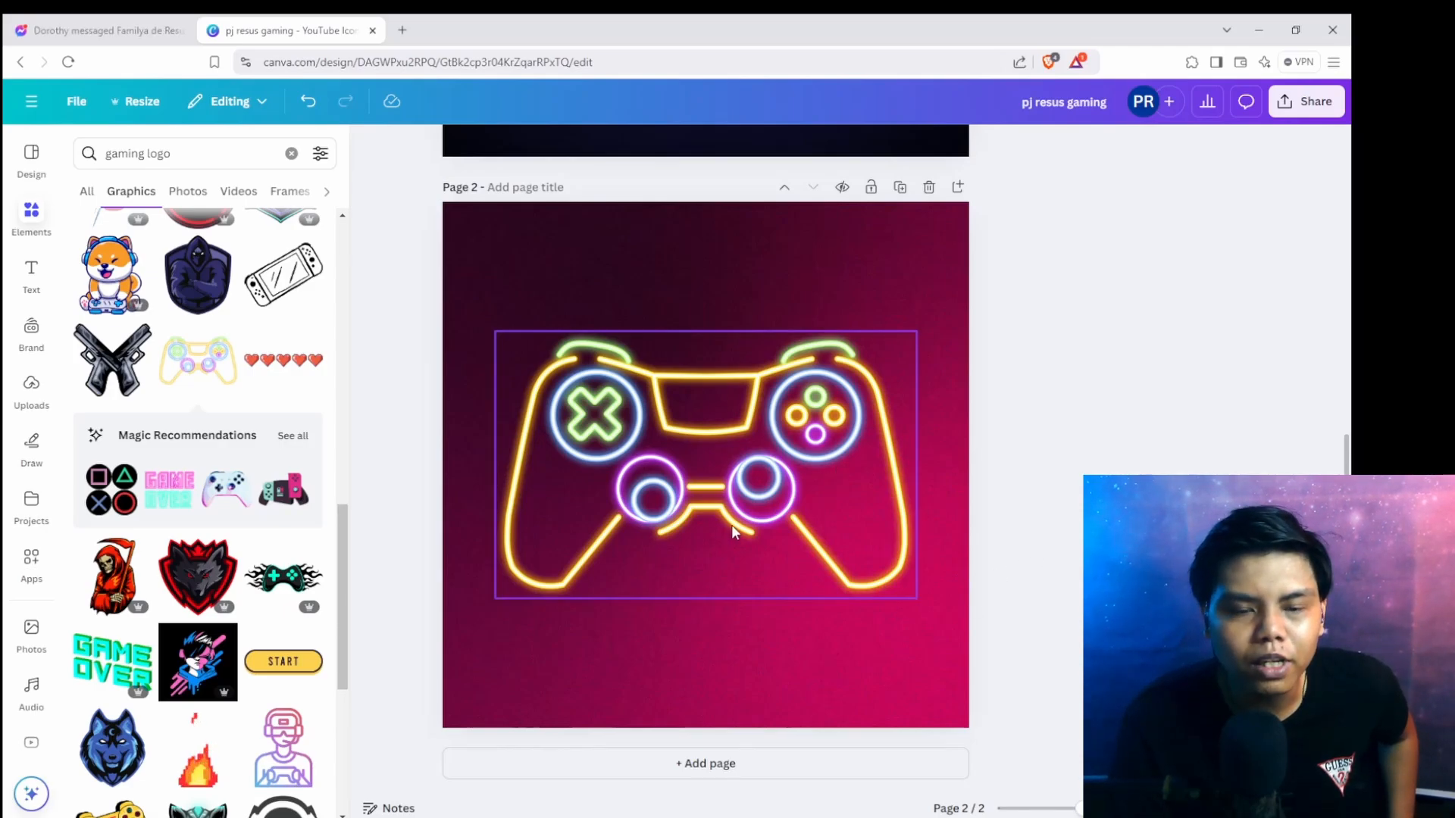
Look through the remaining gaming logo graphics and delete the neon controller from page 2.
scroll(261, 544, down, 6)
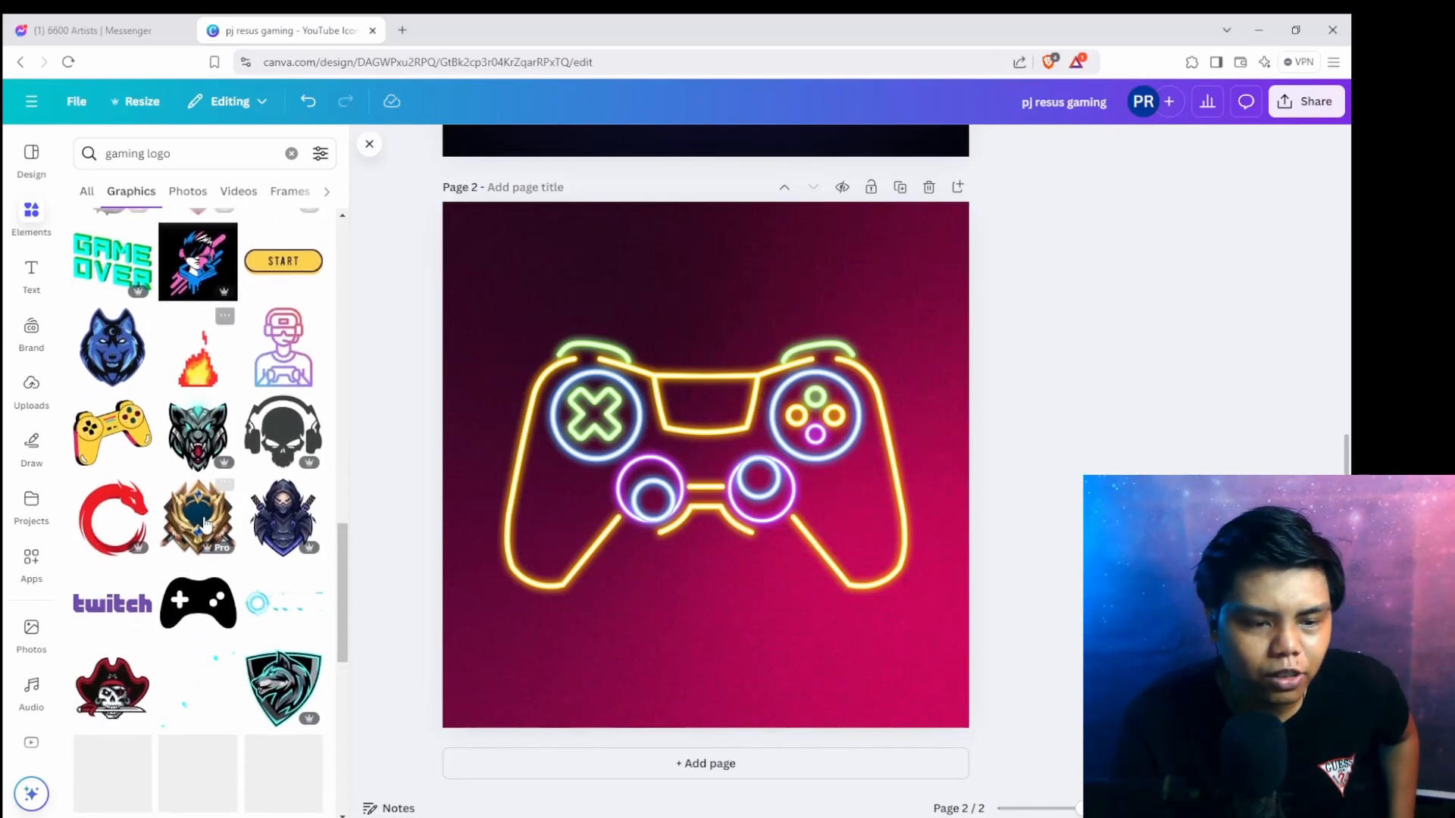
scroll(262, 543, down, 3)
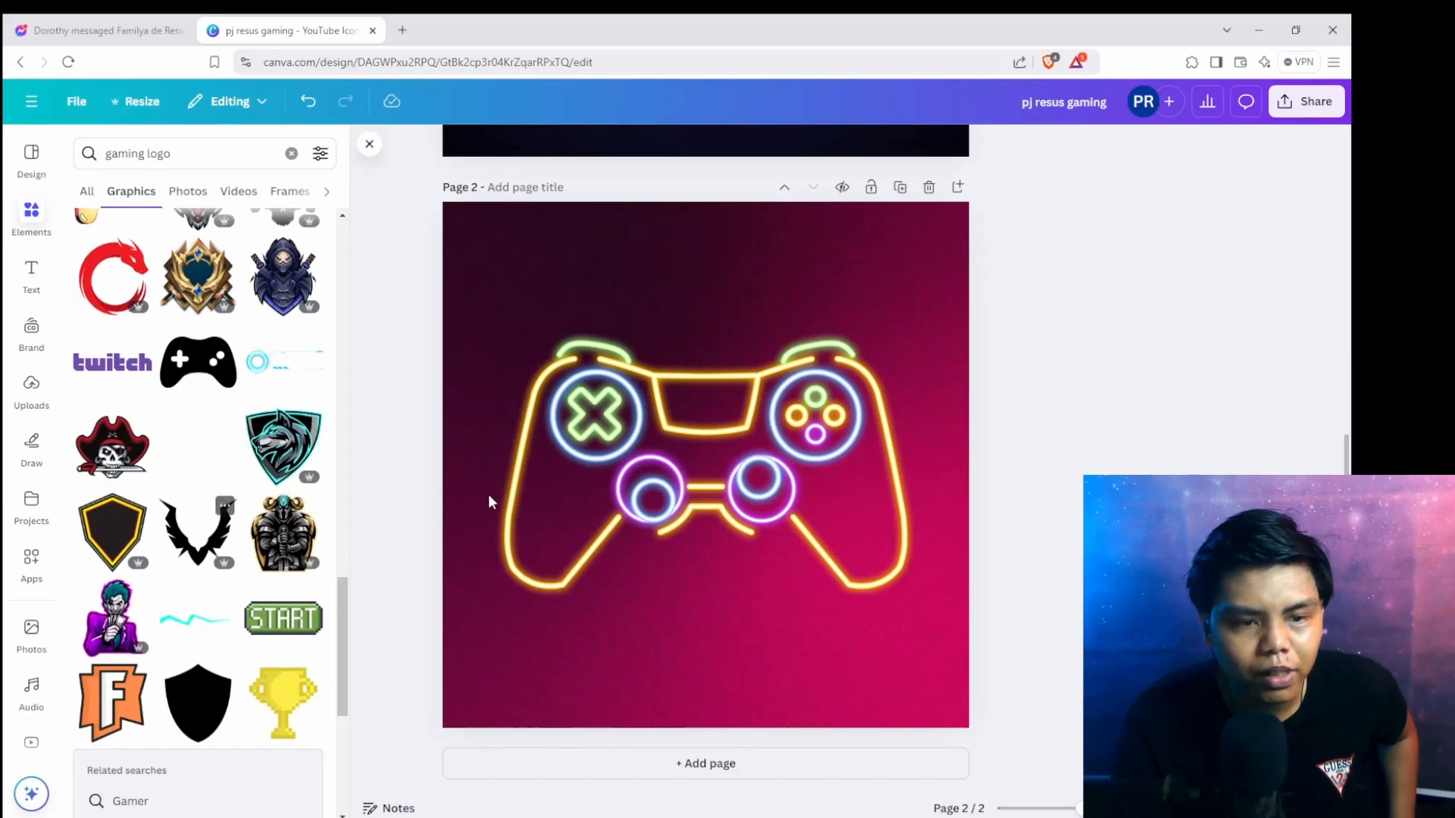
click(768, 445)
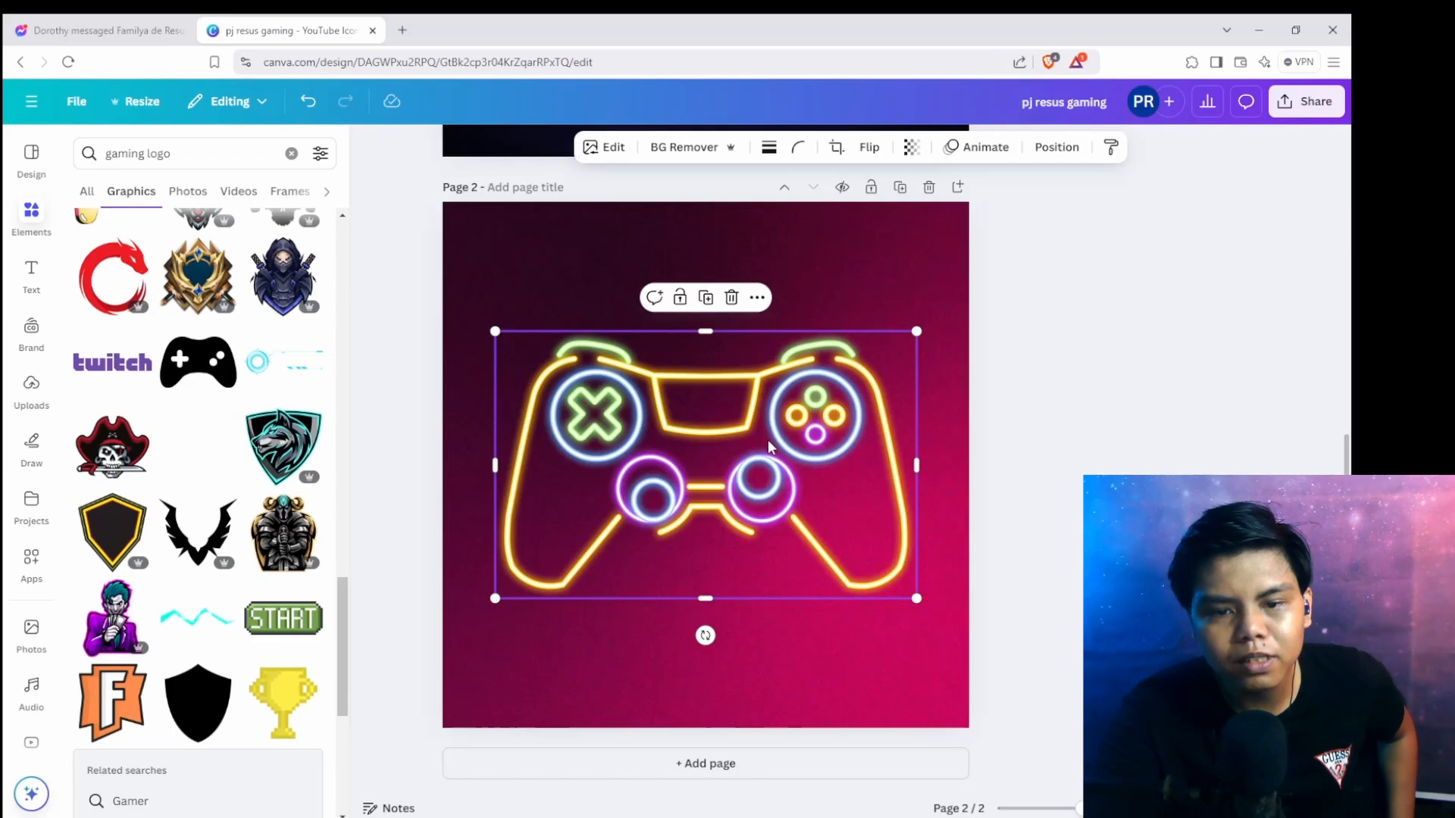
key(Delete)
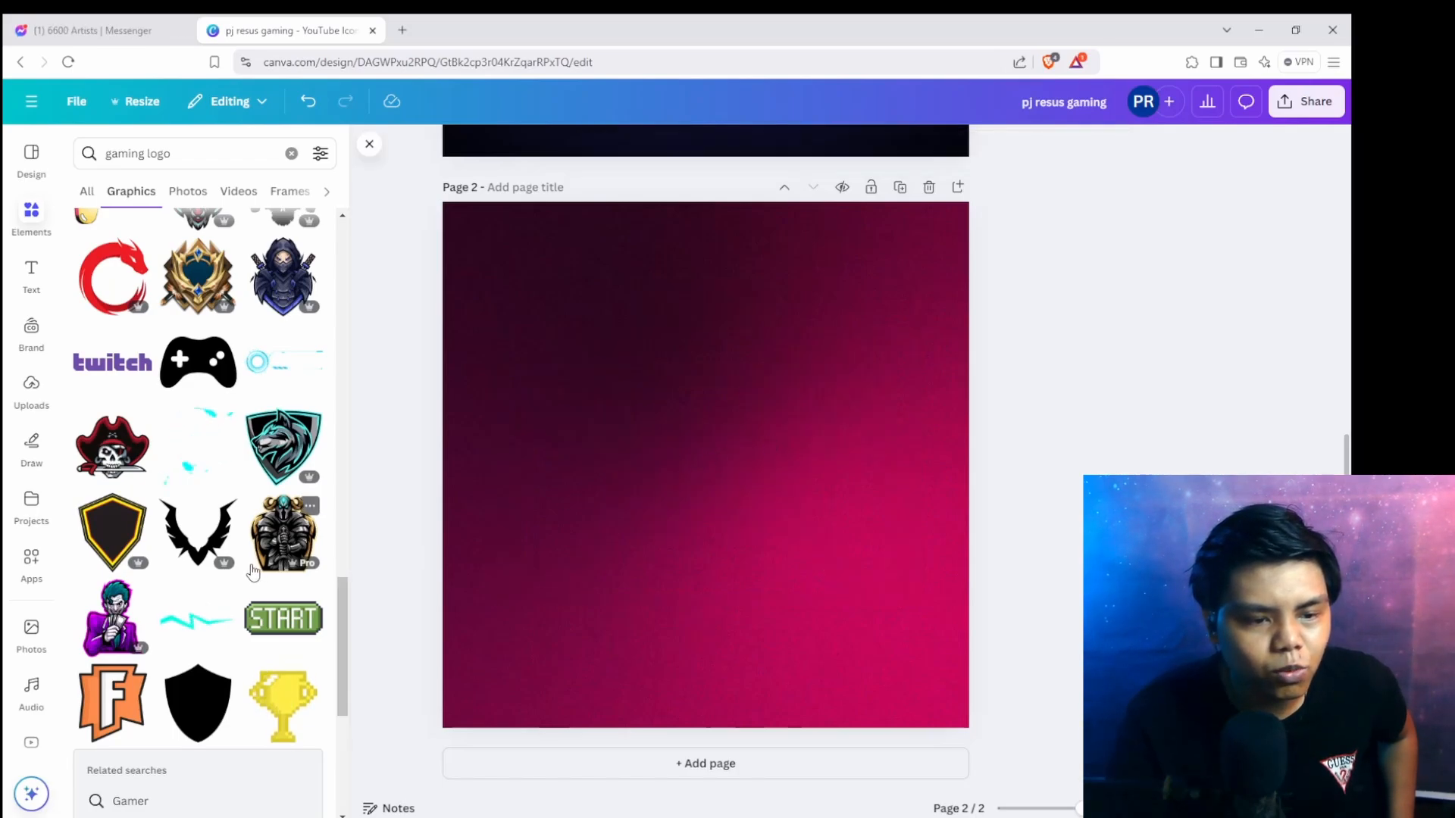
Add the plain black shield graphic to page 2 and recolour it with the brightest pink of the photo colours.
scroll(211, 710, down, 1)
click(199, 625)
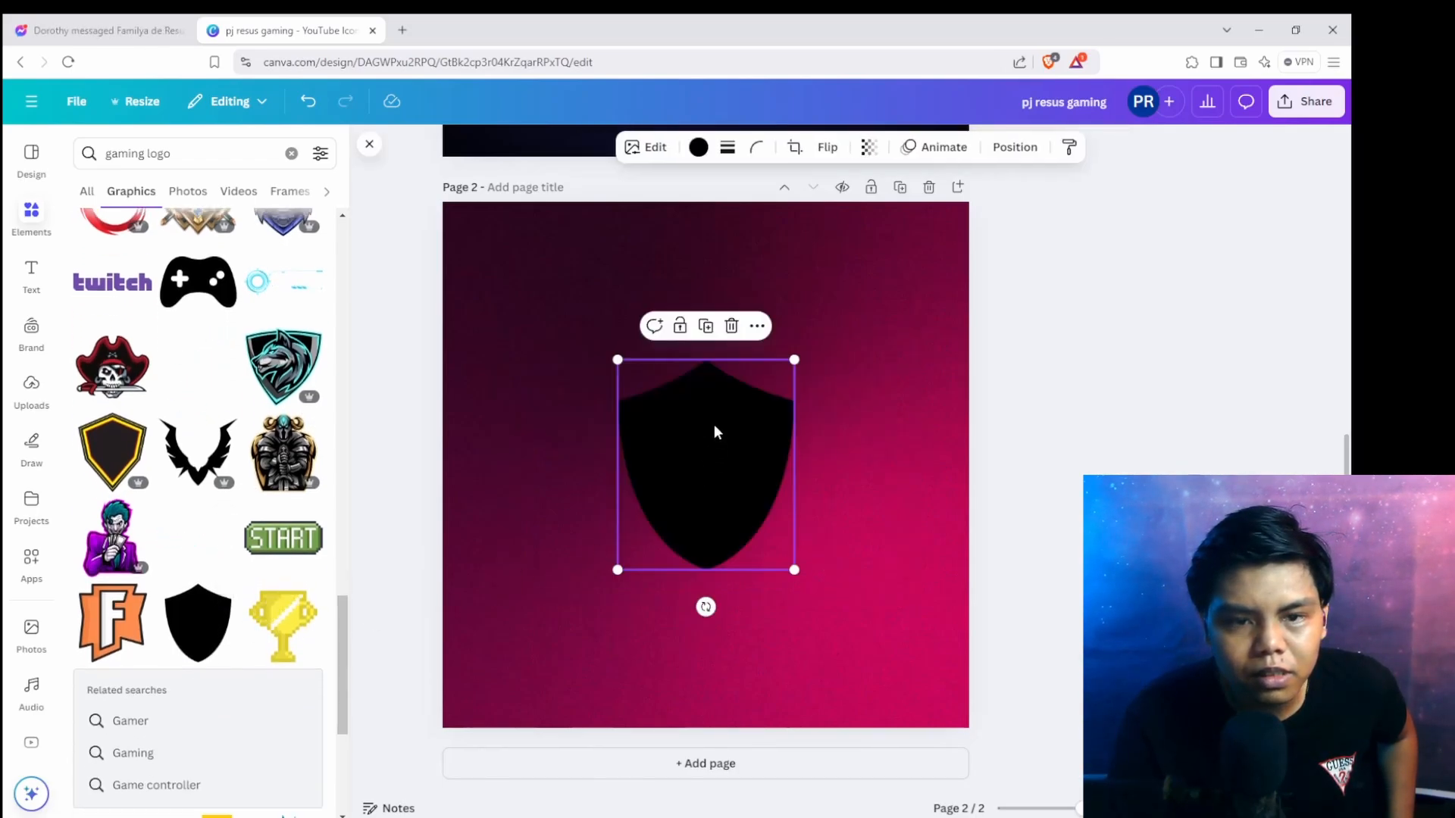
click(696, 147)
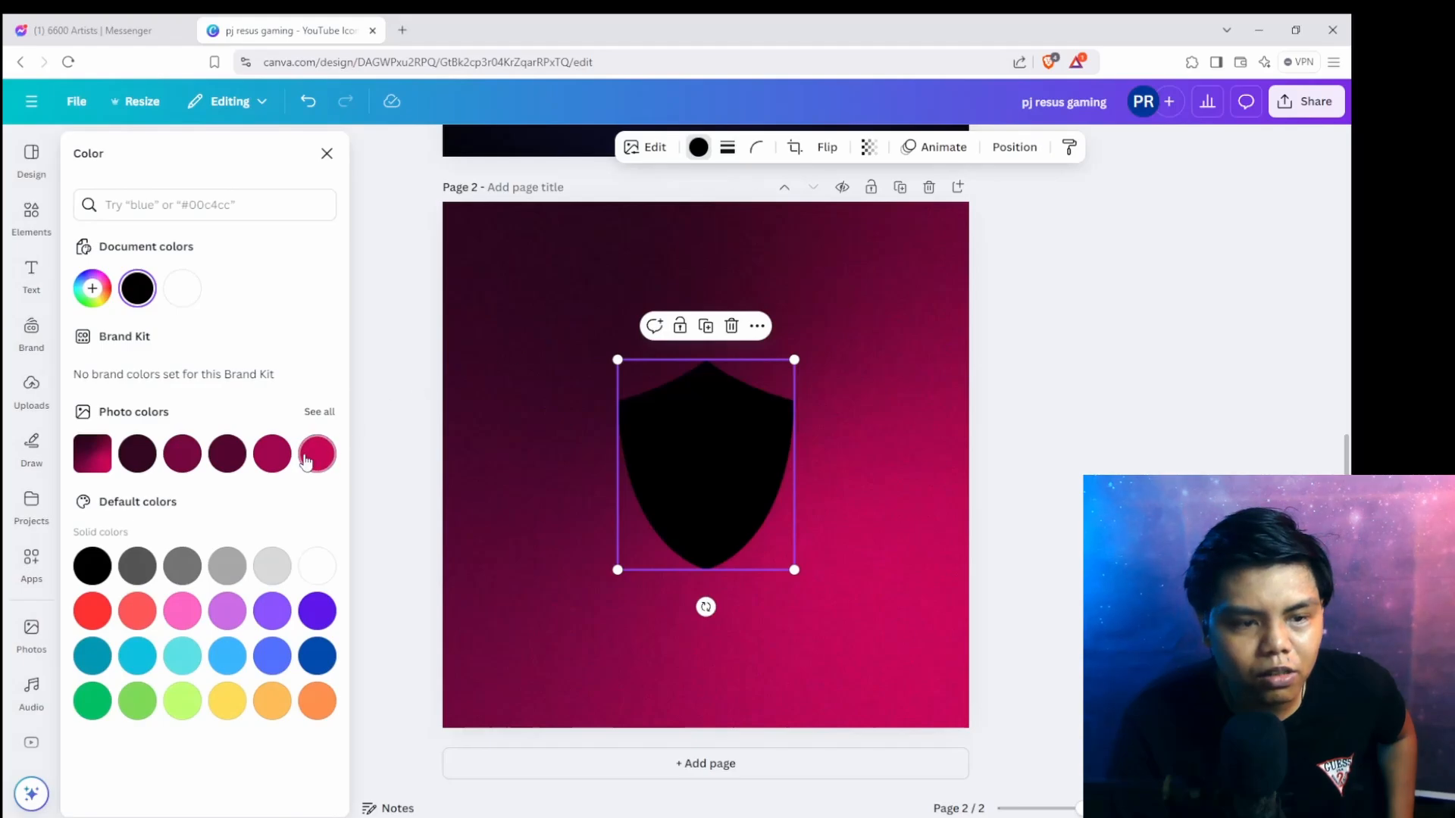
click(140, 457)
click(272, 454)
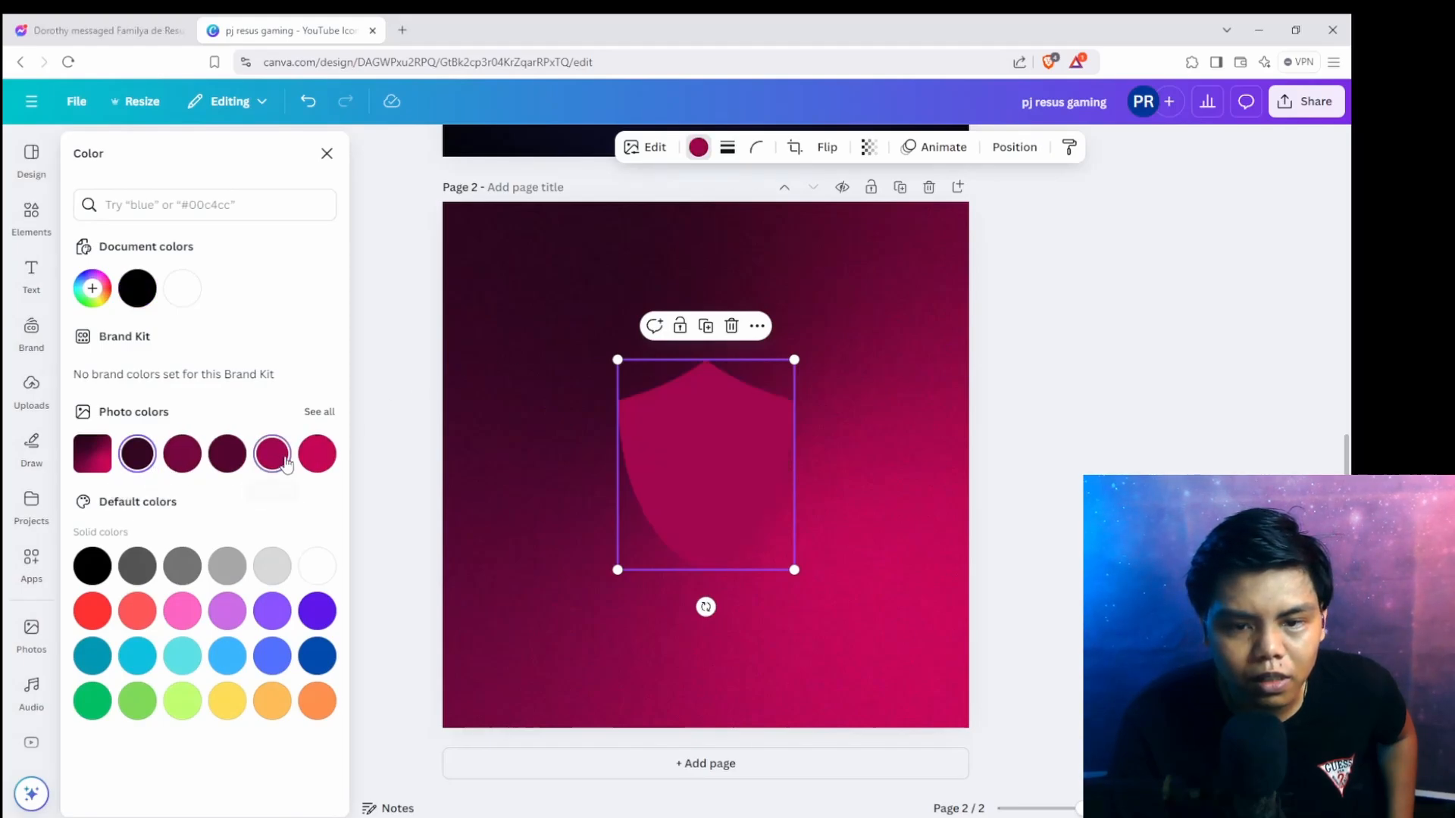
click(318, 459)
click(226, 453)
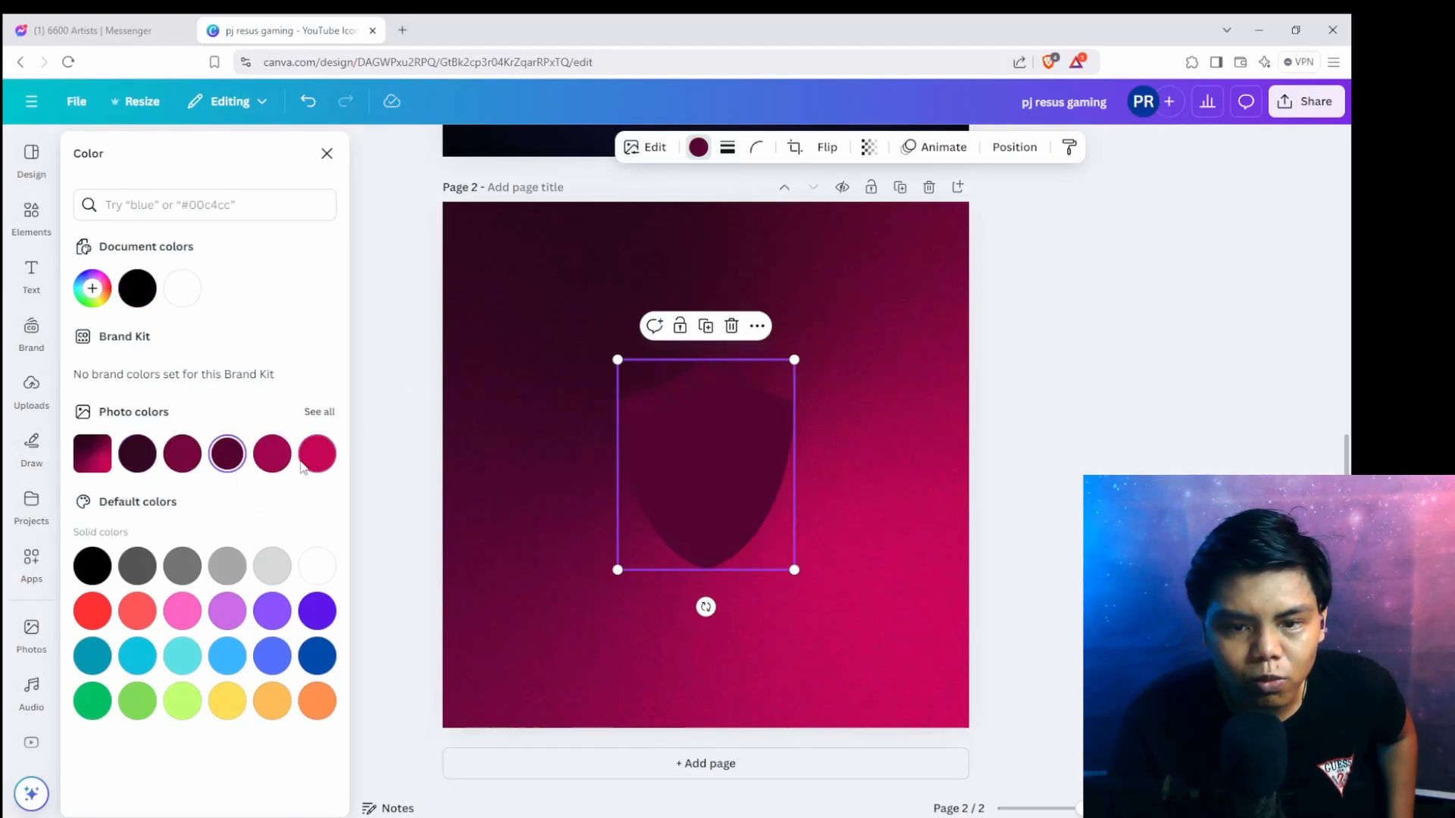
click(317, 459)
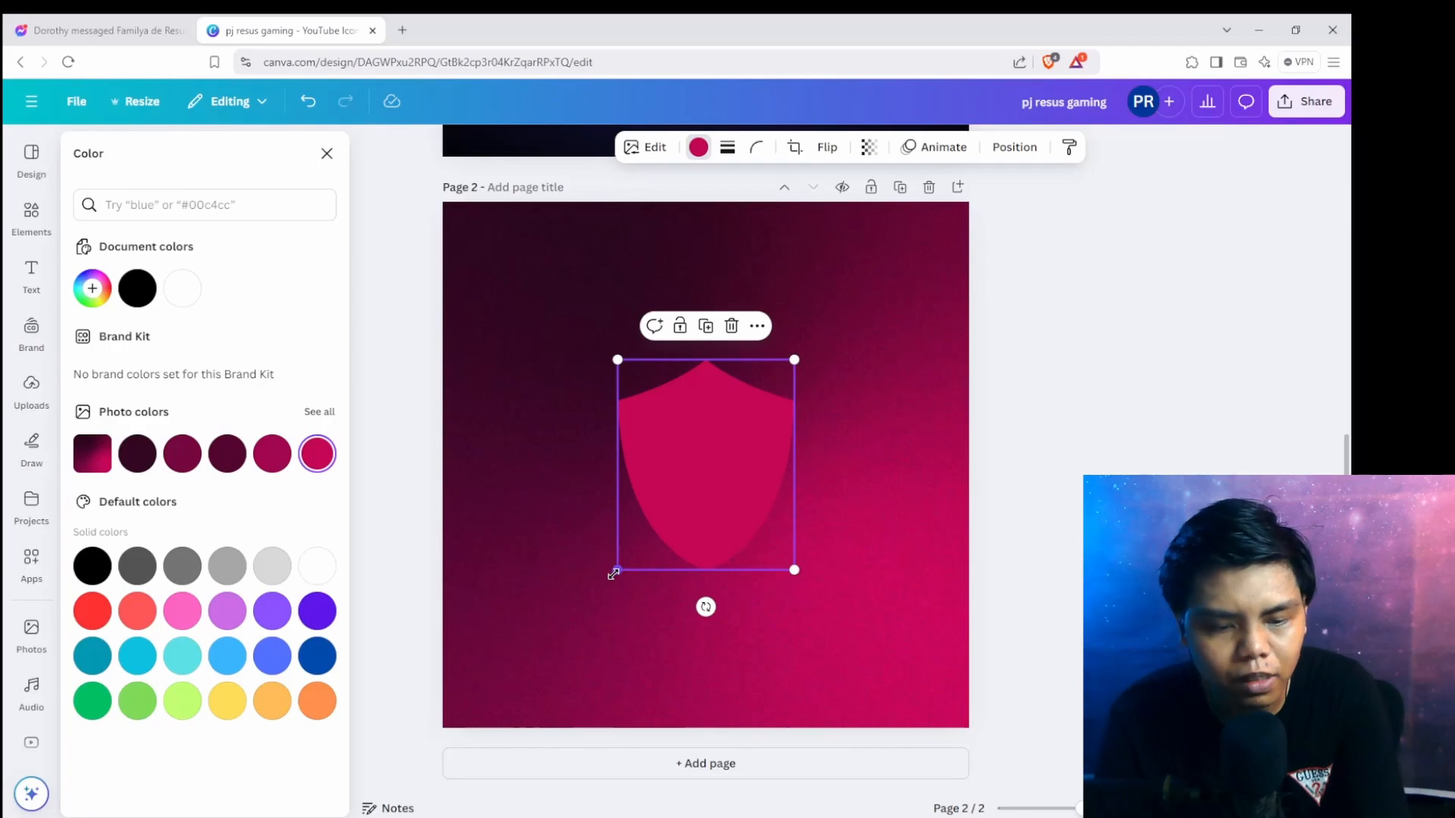
Enlarge the pink shield evenly until it fills most of page 2.
drag(618, 570, 529, 676)
key(Escape)
click(1026, 471)
Apply the Outline shadow effect to the shield with a size of 30.
click(851, 325)
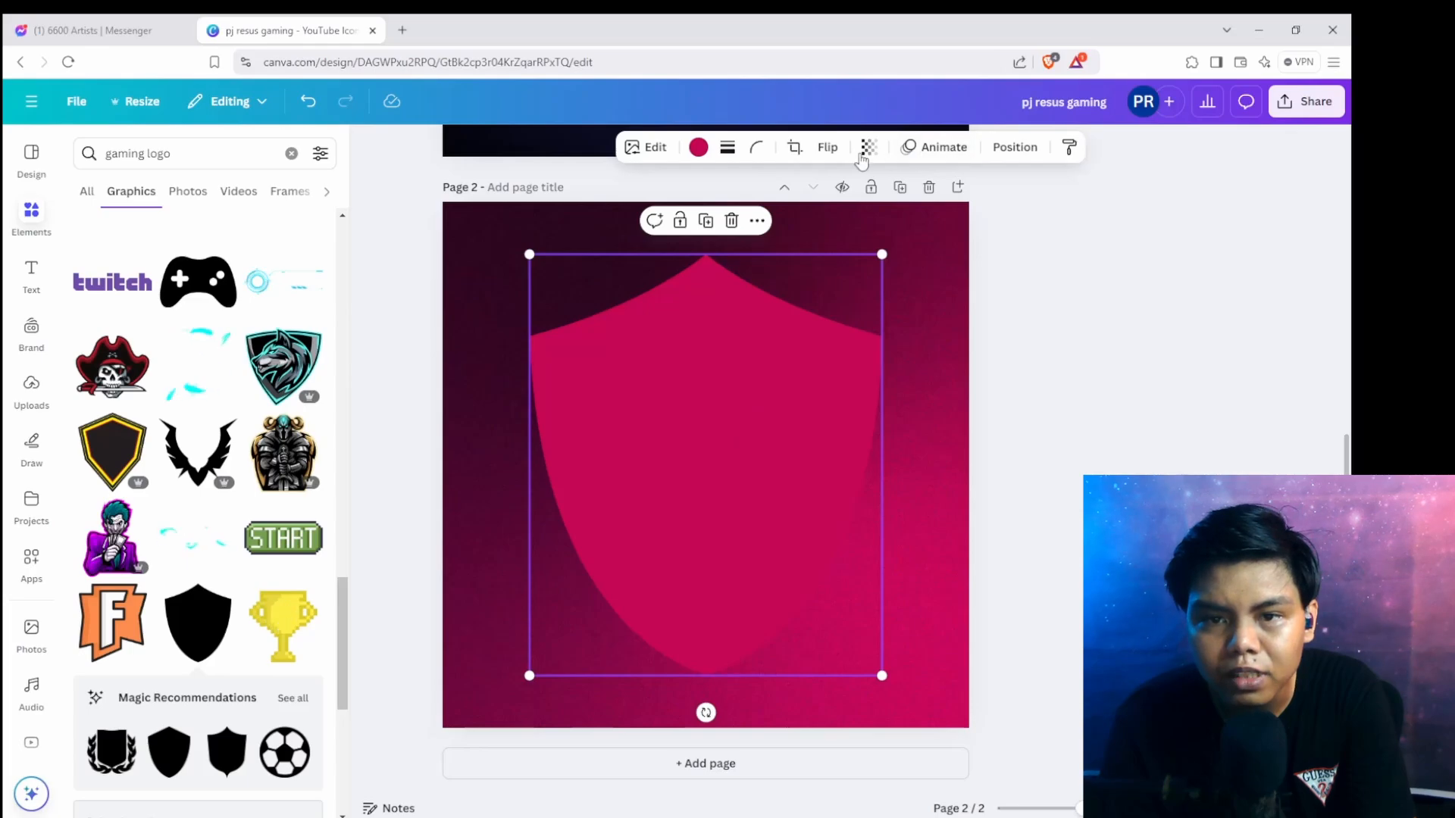
click(648, 147)
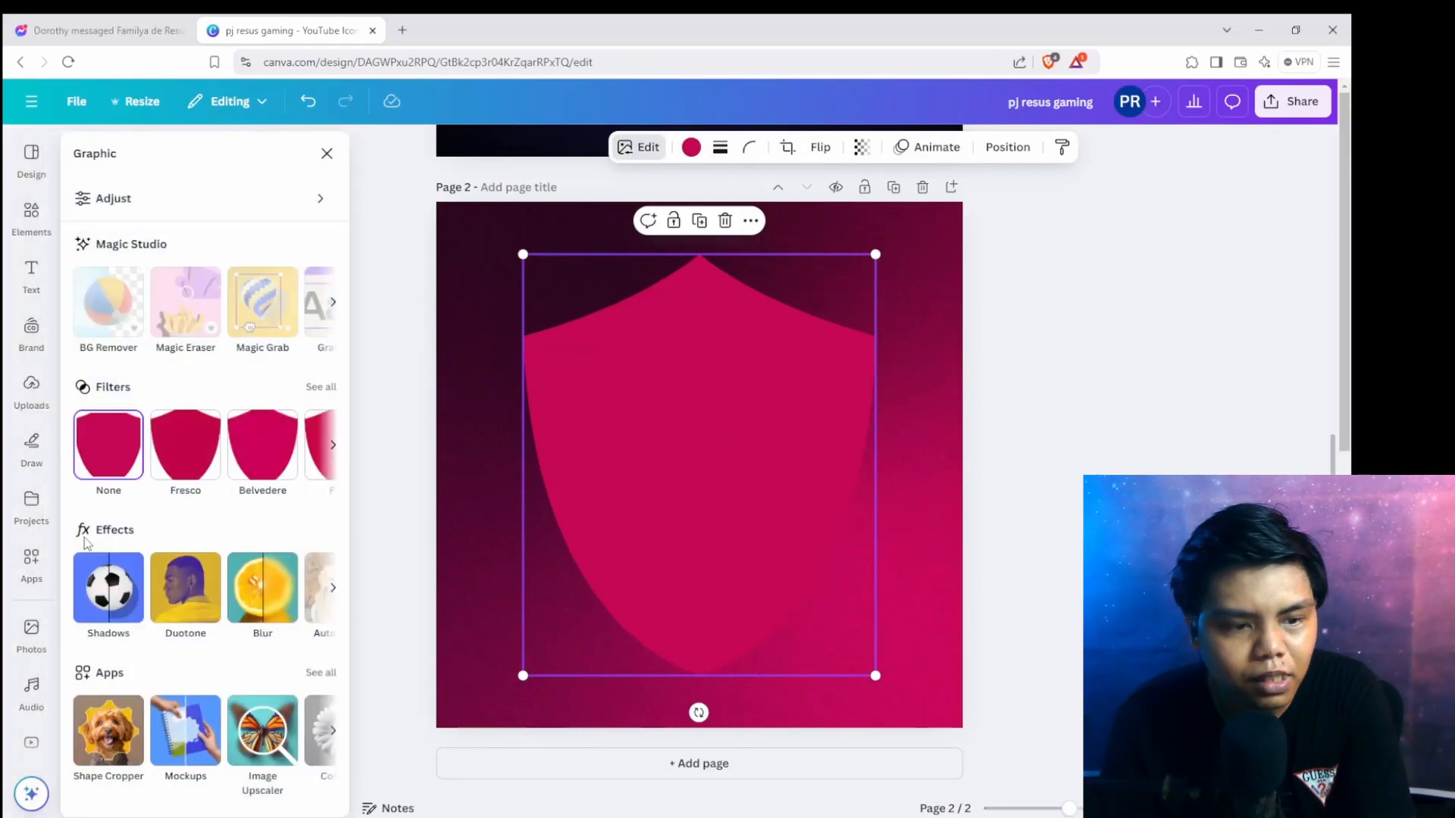
click(111, 603)
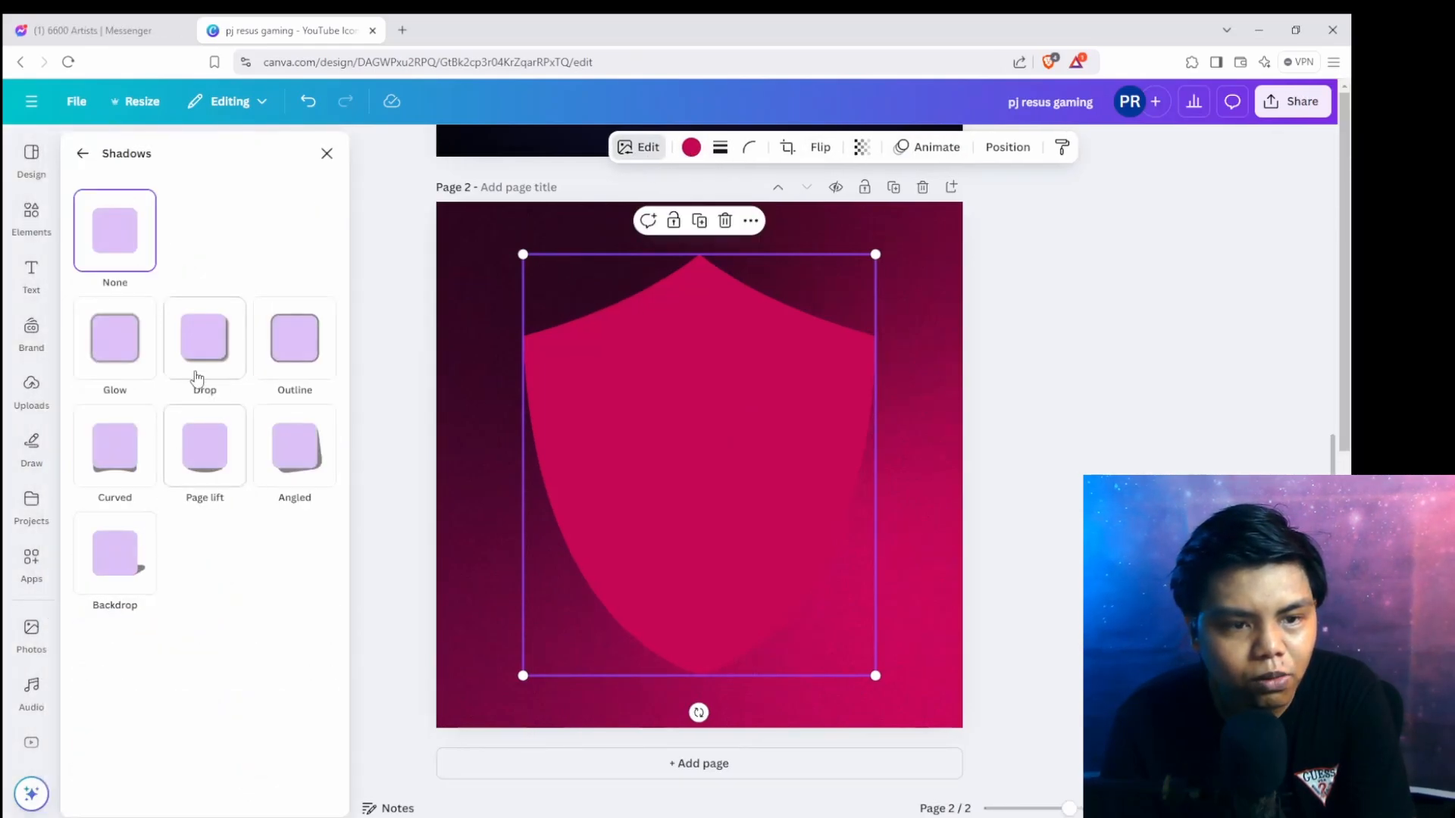
click(296, 329)
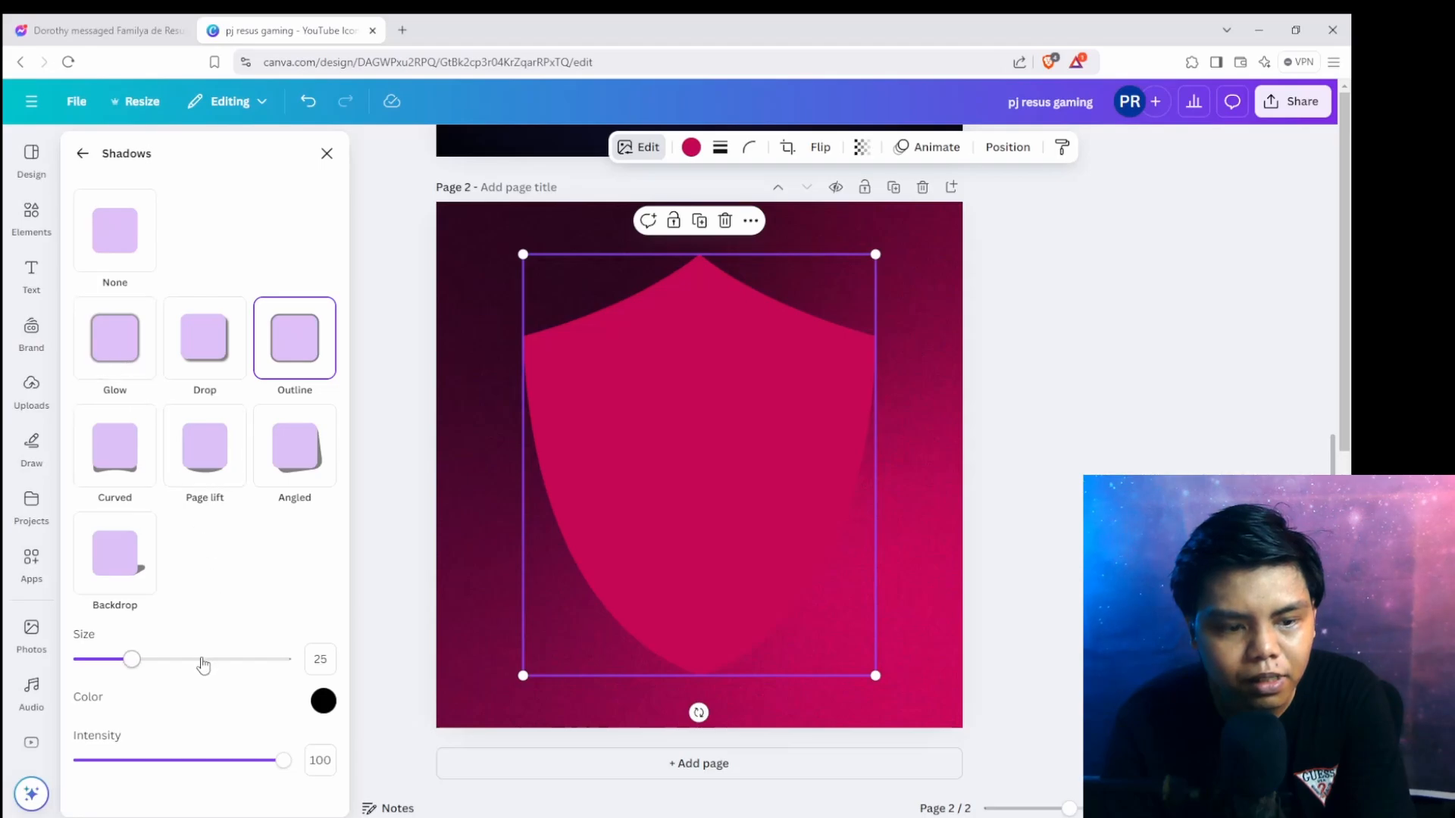
mouse_move(134, 664)
mouse_down()
mouse_move(361, 672)
mouse_move(124, 672)
mouse_move(178, 674)
mouse_move(141, 659)
mouse_up()
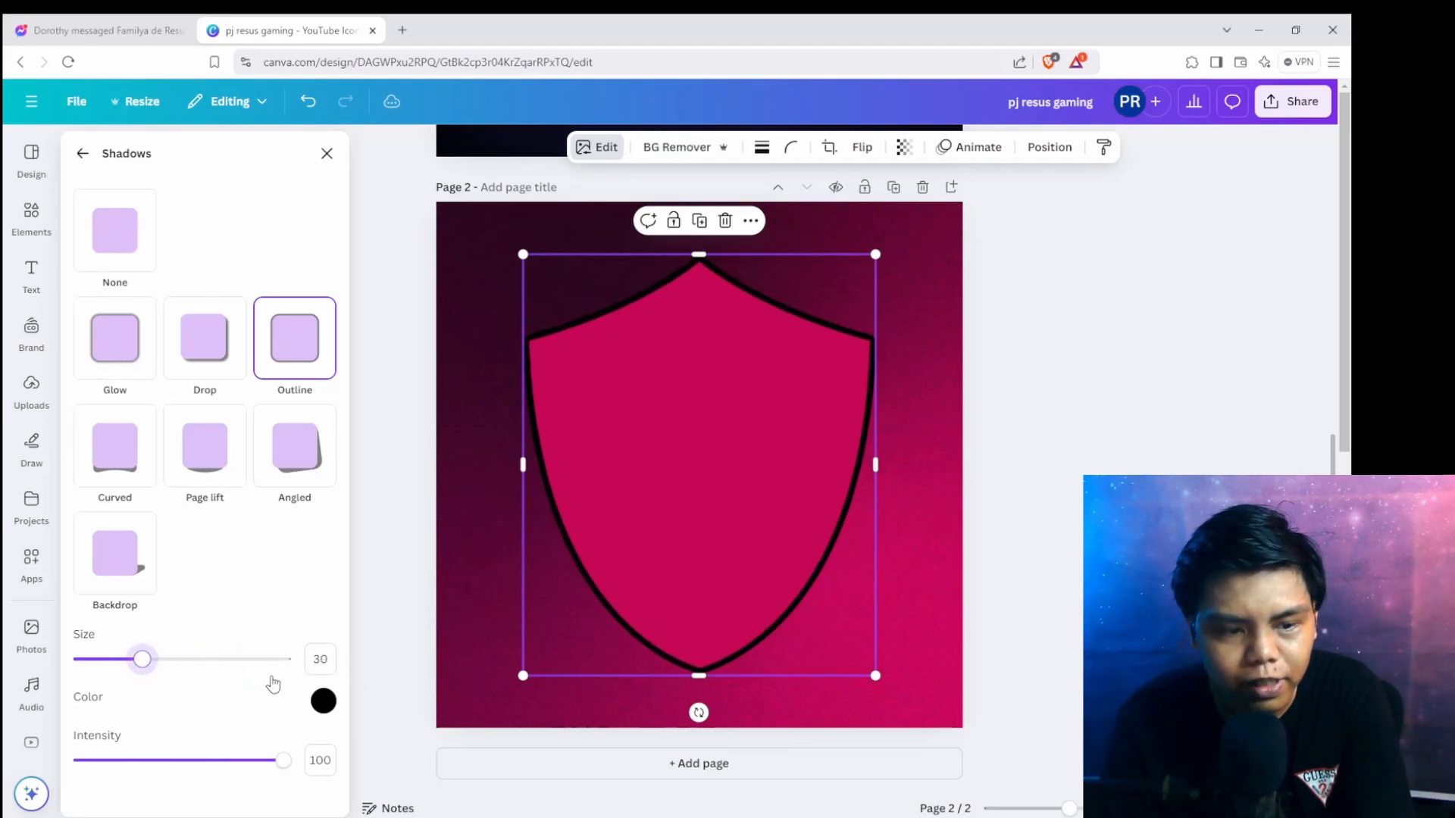
Try purple and pink shades for the shield's outline and set its colour to dark plum #320A27.
click(322, 702)
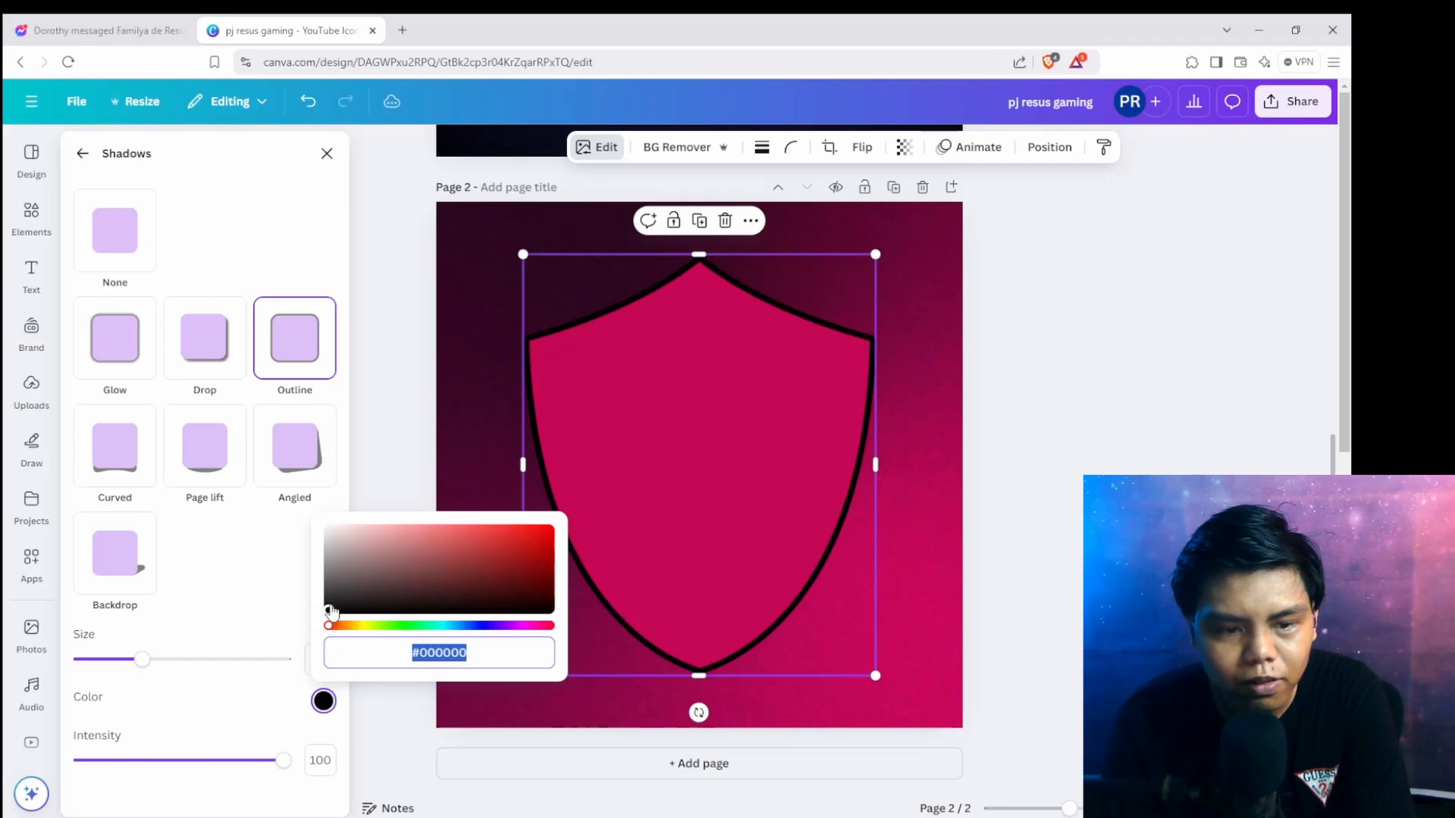
click(508, 626)
drag(485, 591, 560, 477)
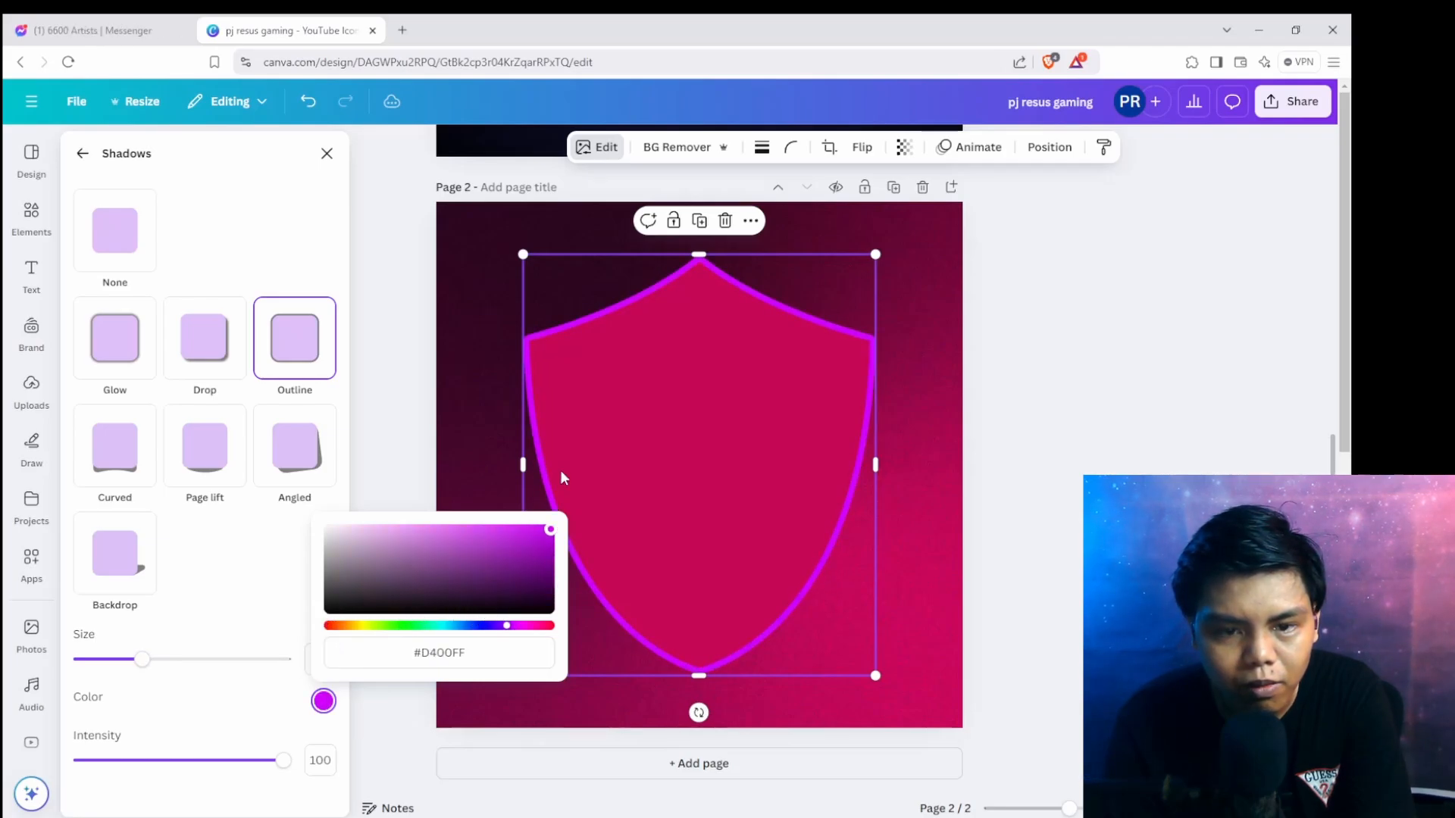
drag(505, 626, 533, 627)
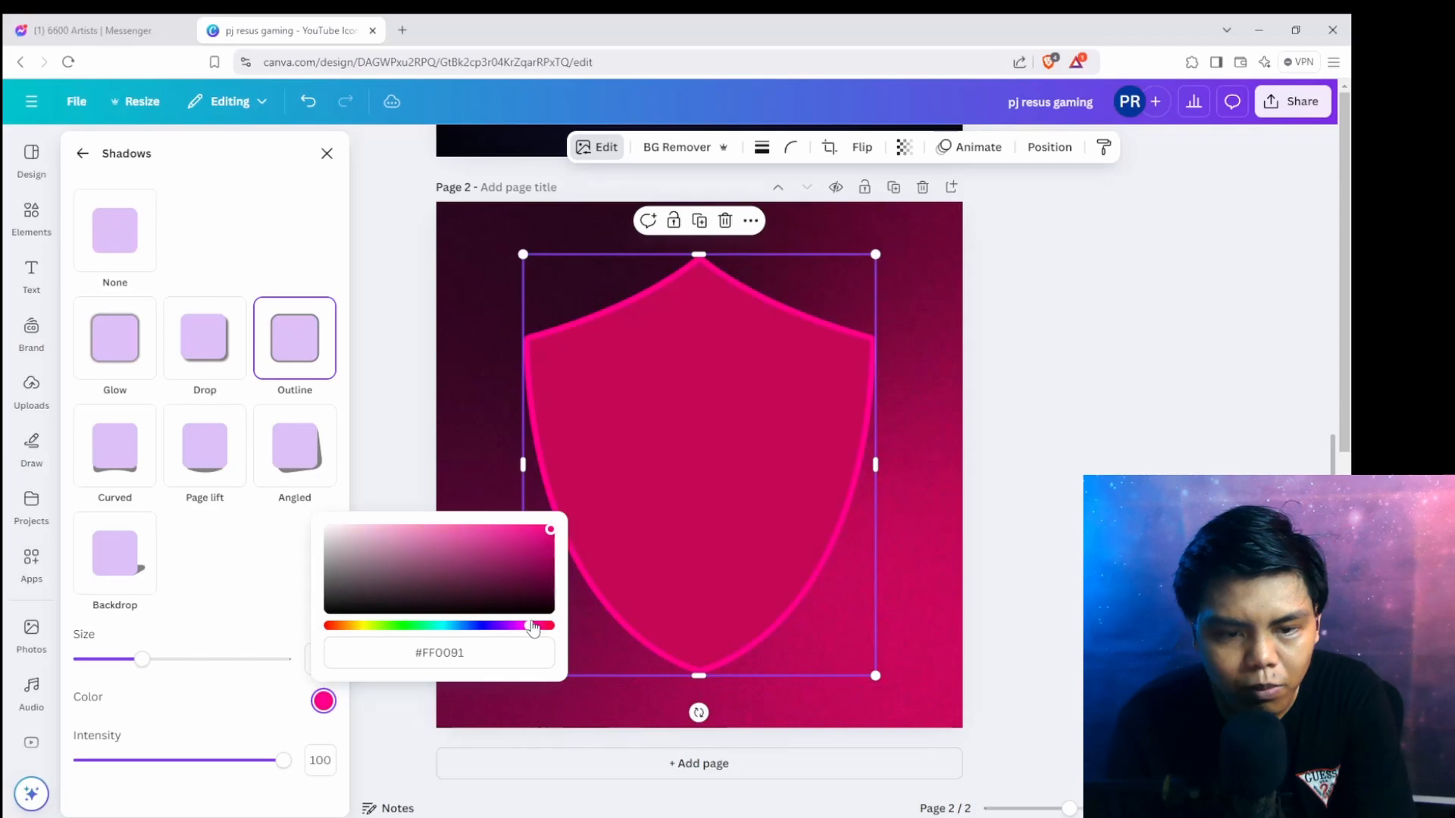
mouse_move(544, 540)
mouse_down()
mouse_move(529, 601)
mouse_move(522, 592)
mouse_up()
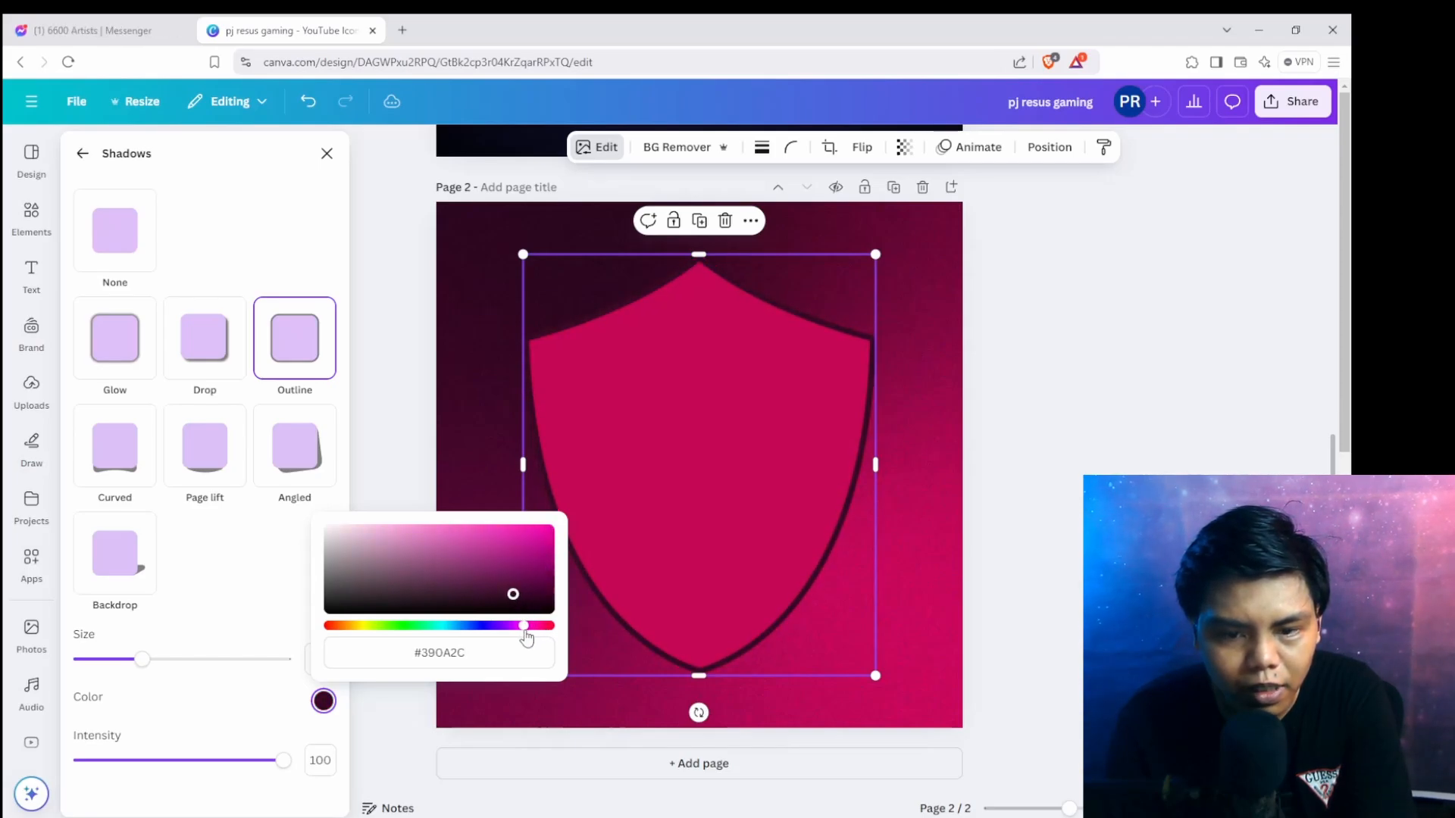
drag(512, 597, 507, 597)
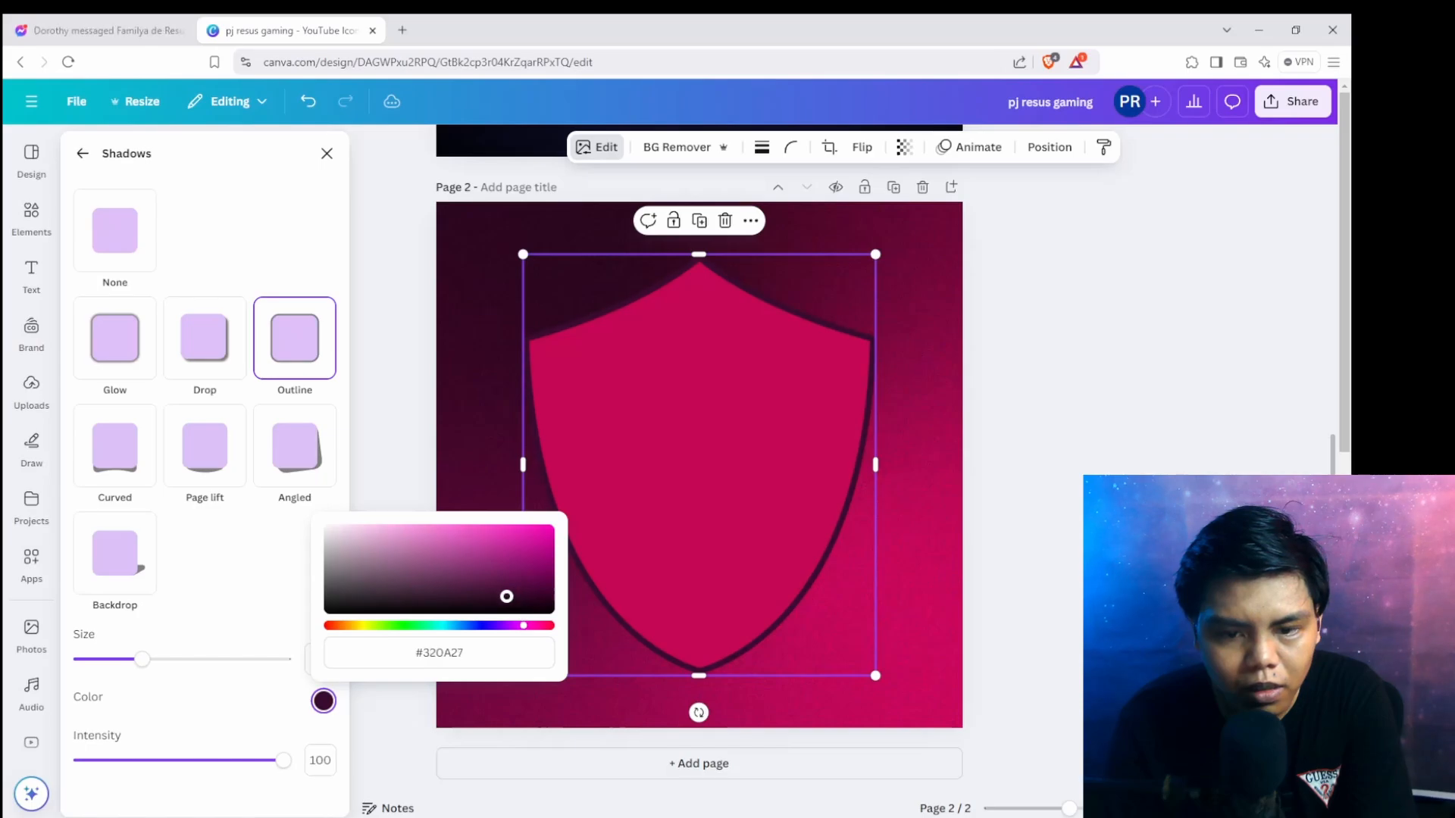
click(394, 455)
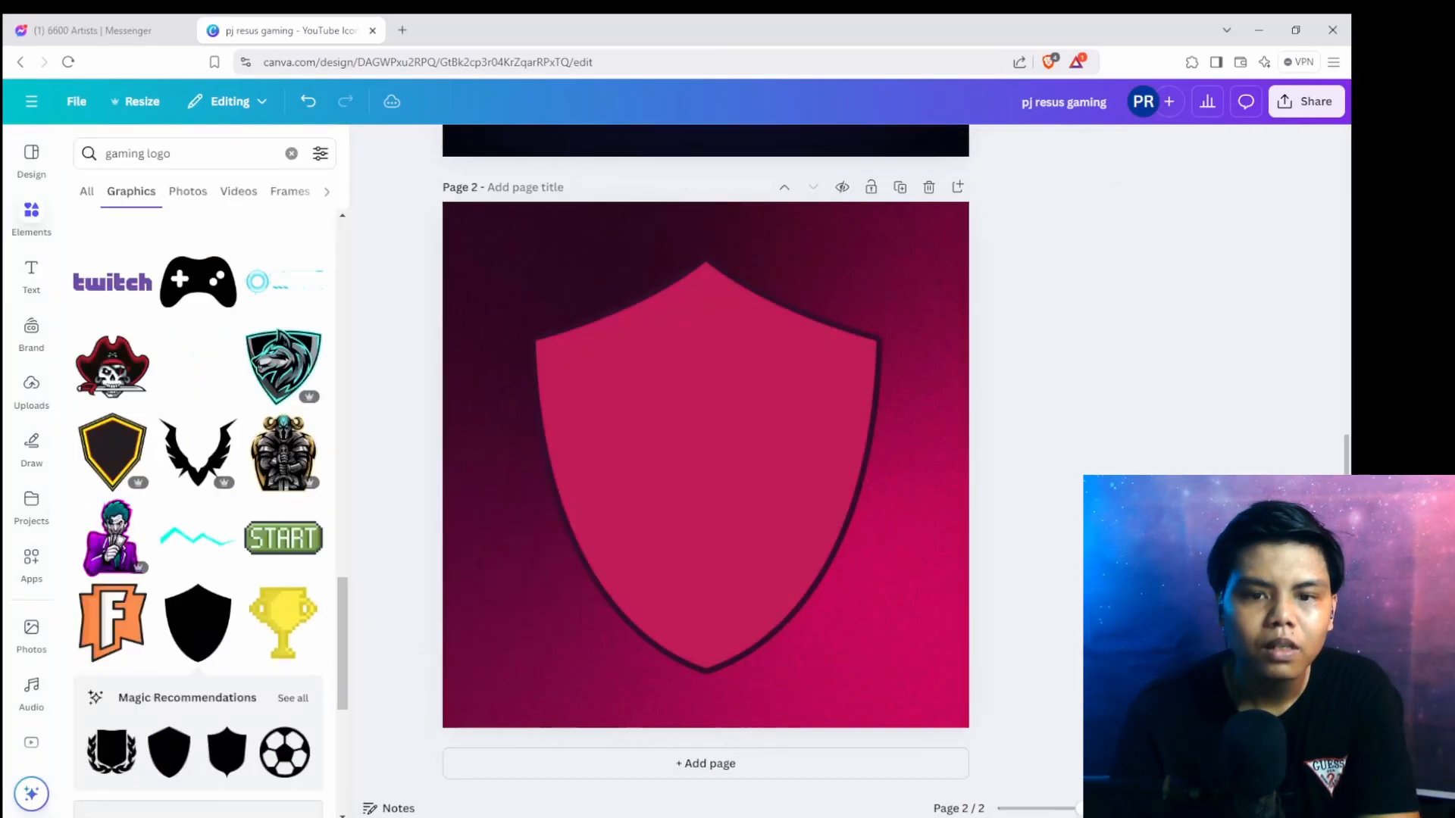
Clear the previous element search and search for "fox".
click(291, 153)
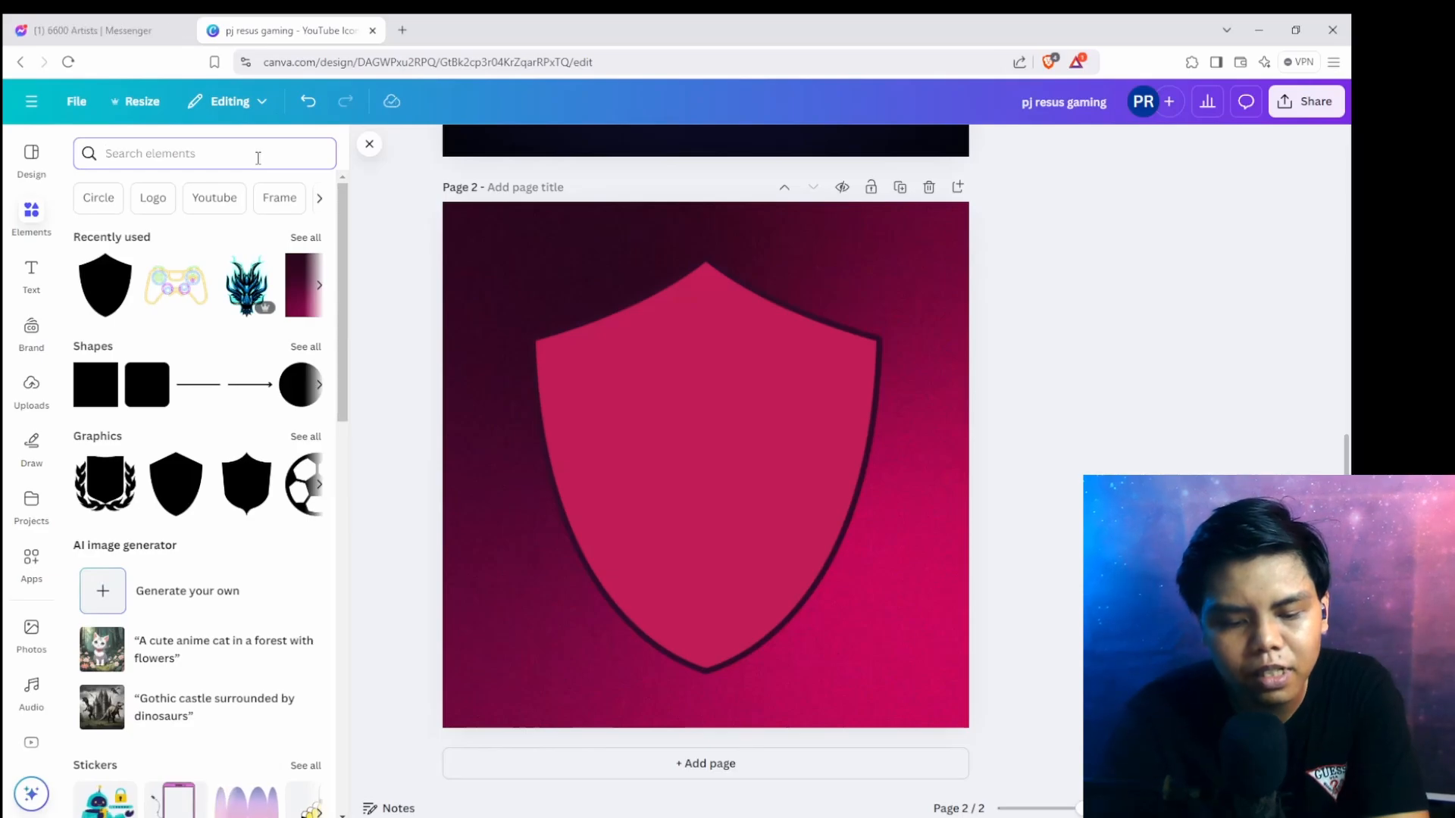
text(fox)
key(Return)
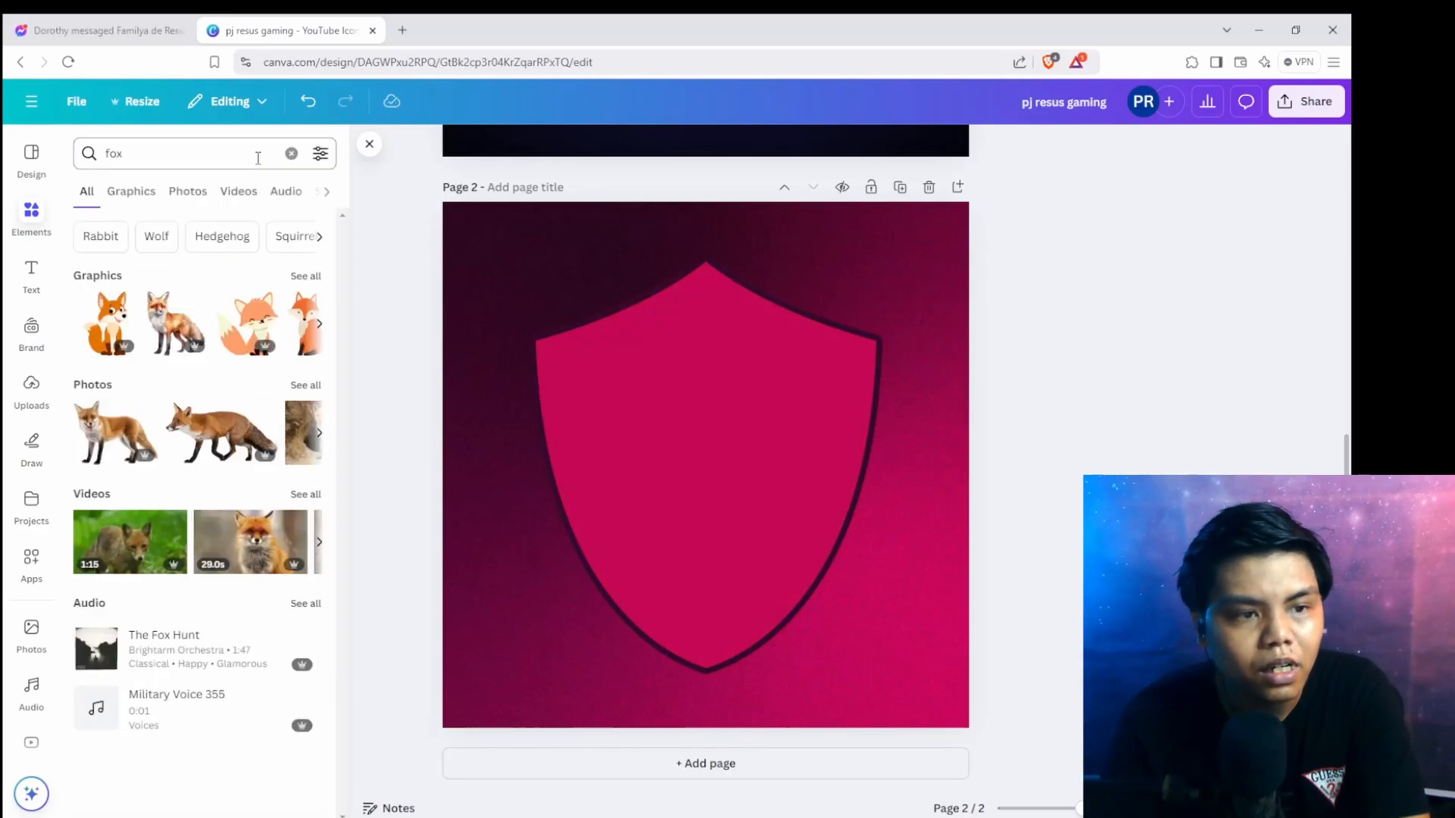
Filter the fox results to graphics only and add the black-and-orange fox head to the shield on page 2.
click(135, 197)
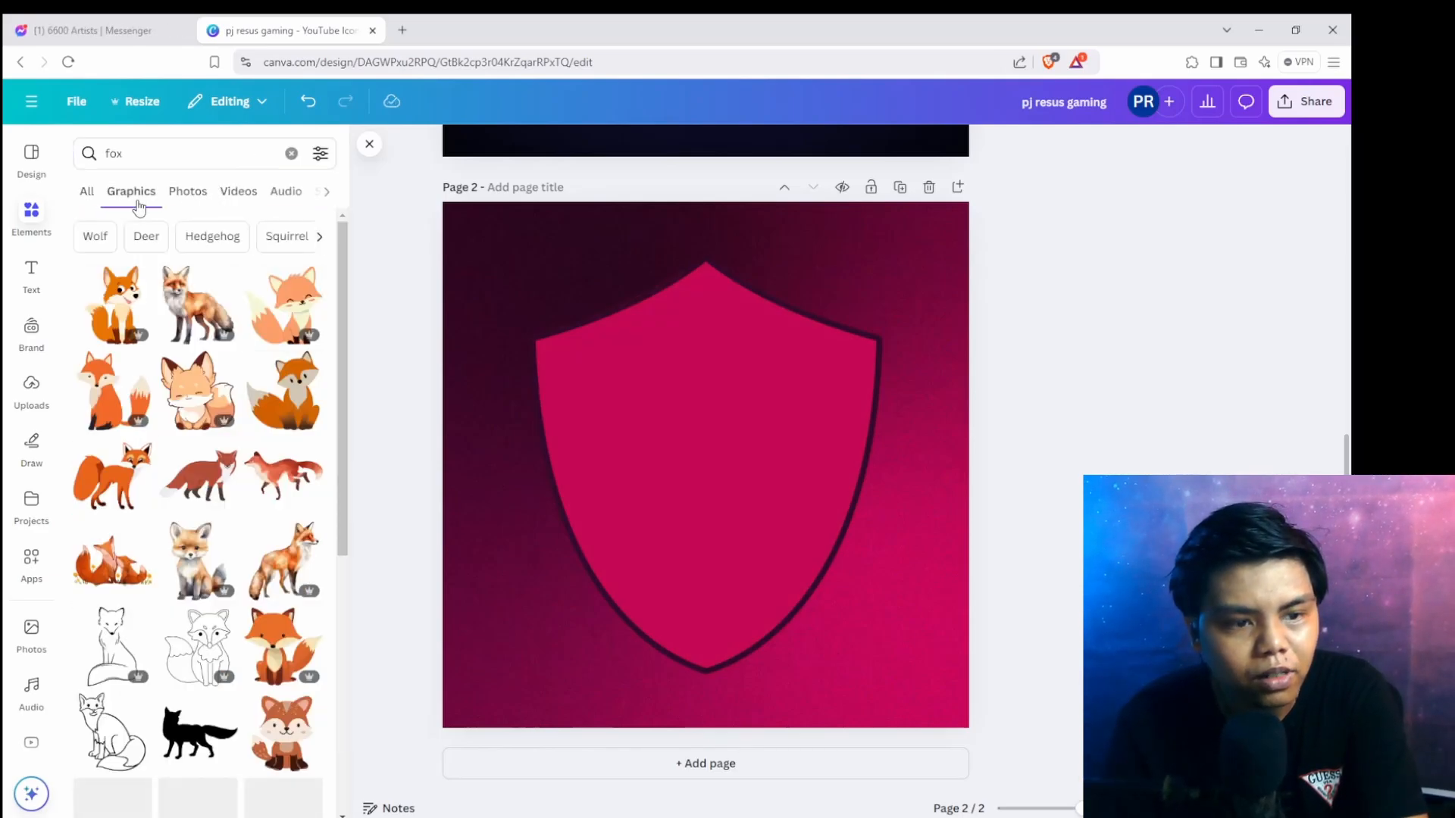
scroll(227, 475, down, 10)
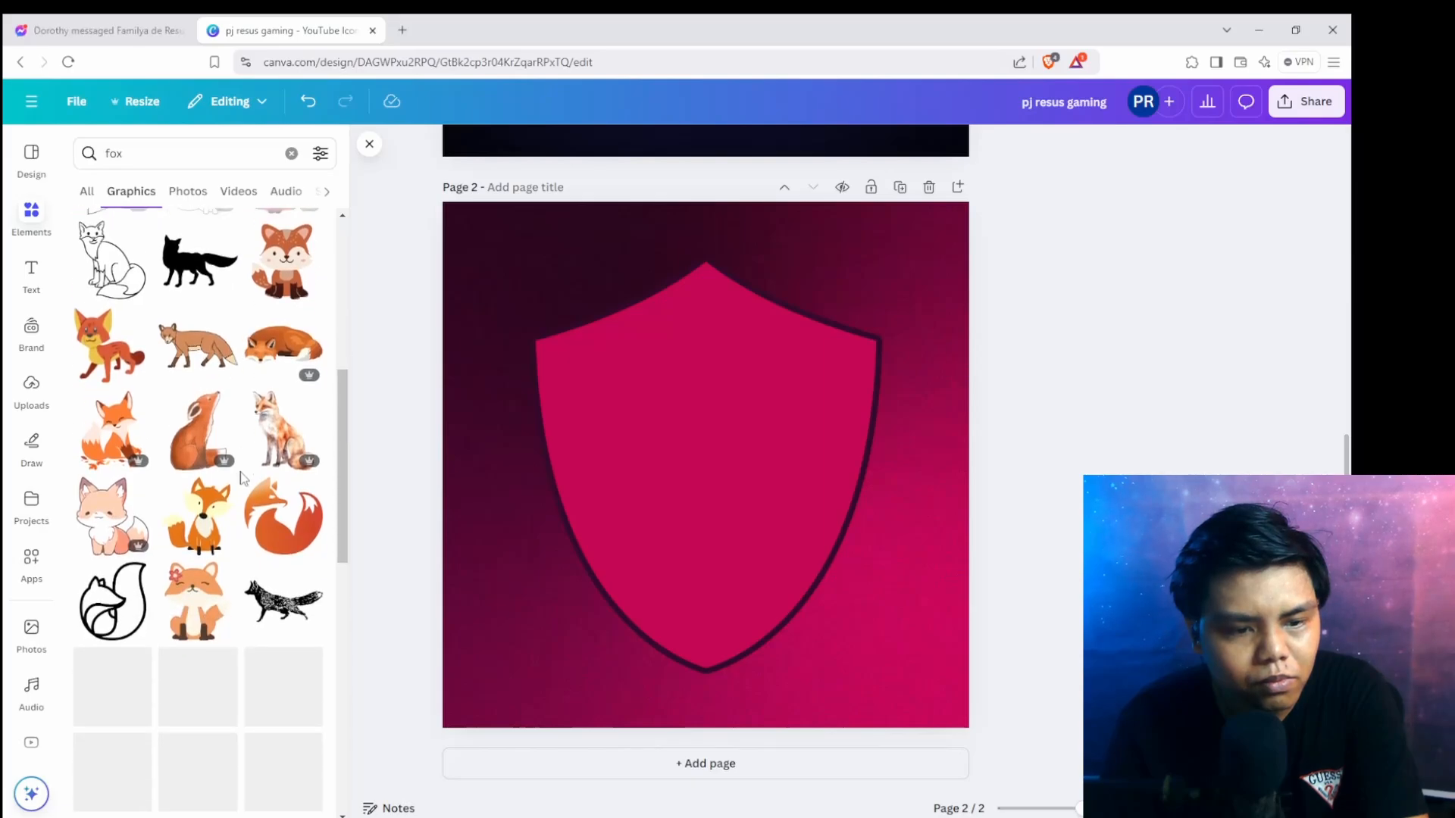
scroll(241, 476, down, 4)
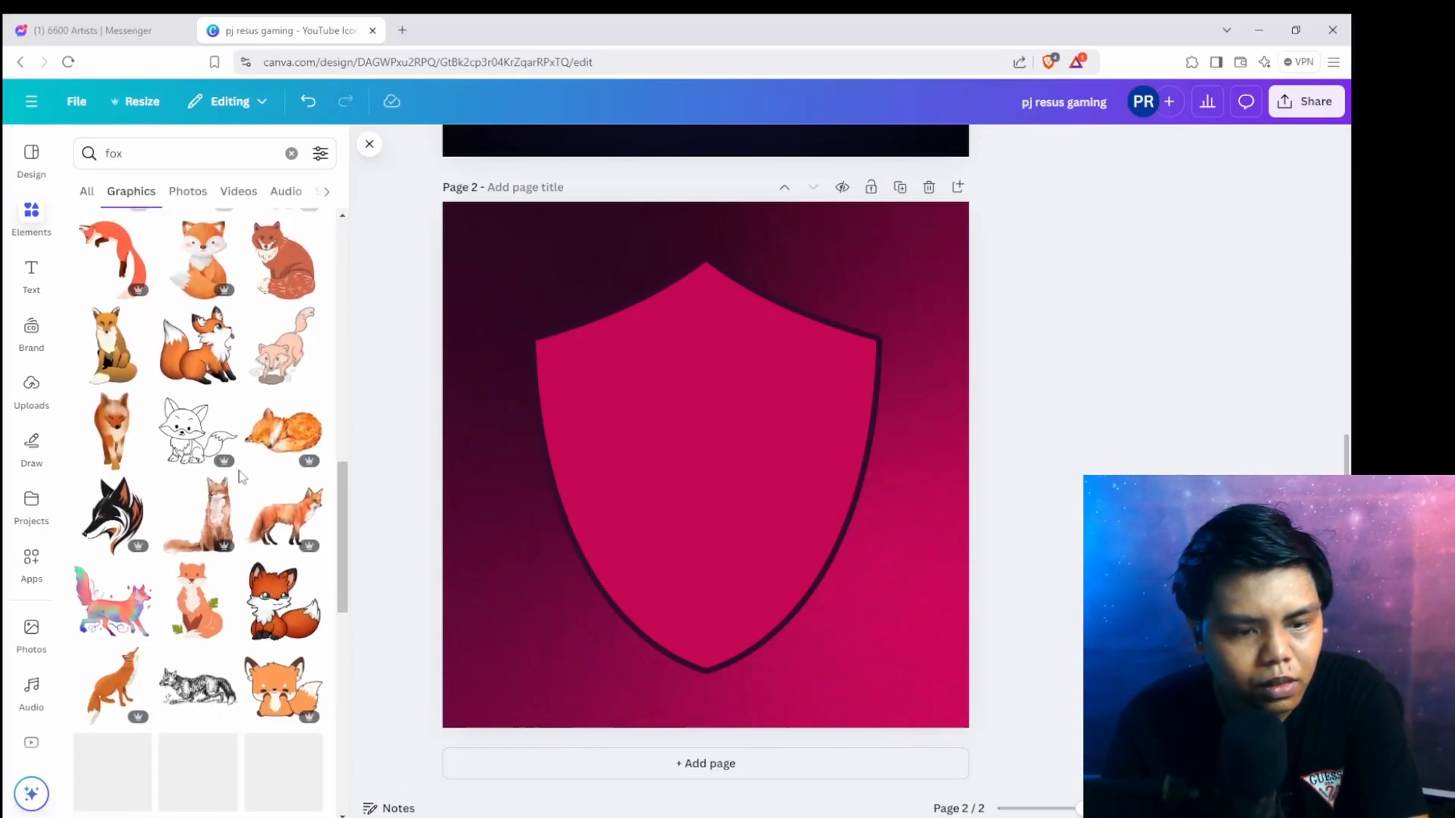
click(125, 519)
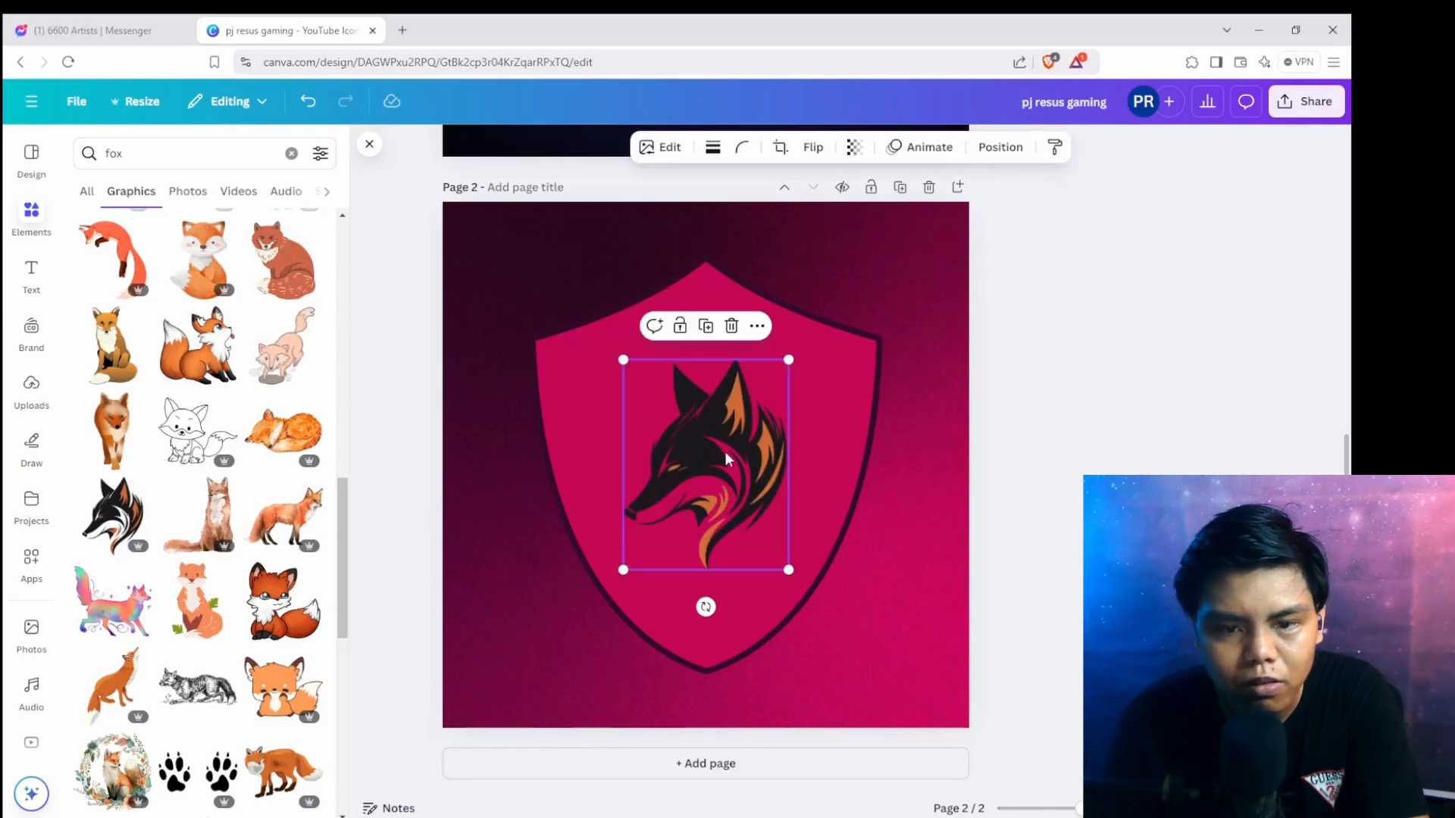
Enlarge the black-and-orange fox head evenly until it fills most of the shield, and deselect it.
drag(725, 452, 726, 452)
click(681, 511)
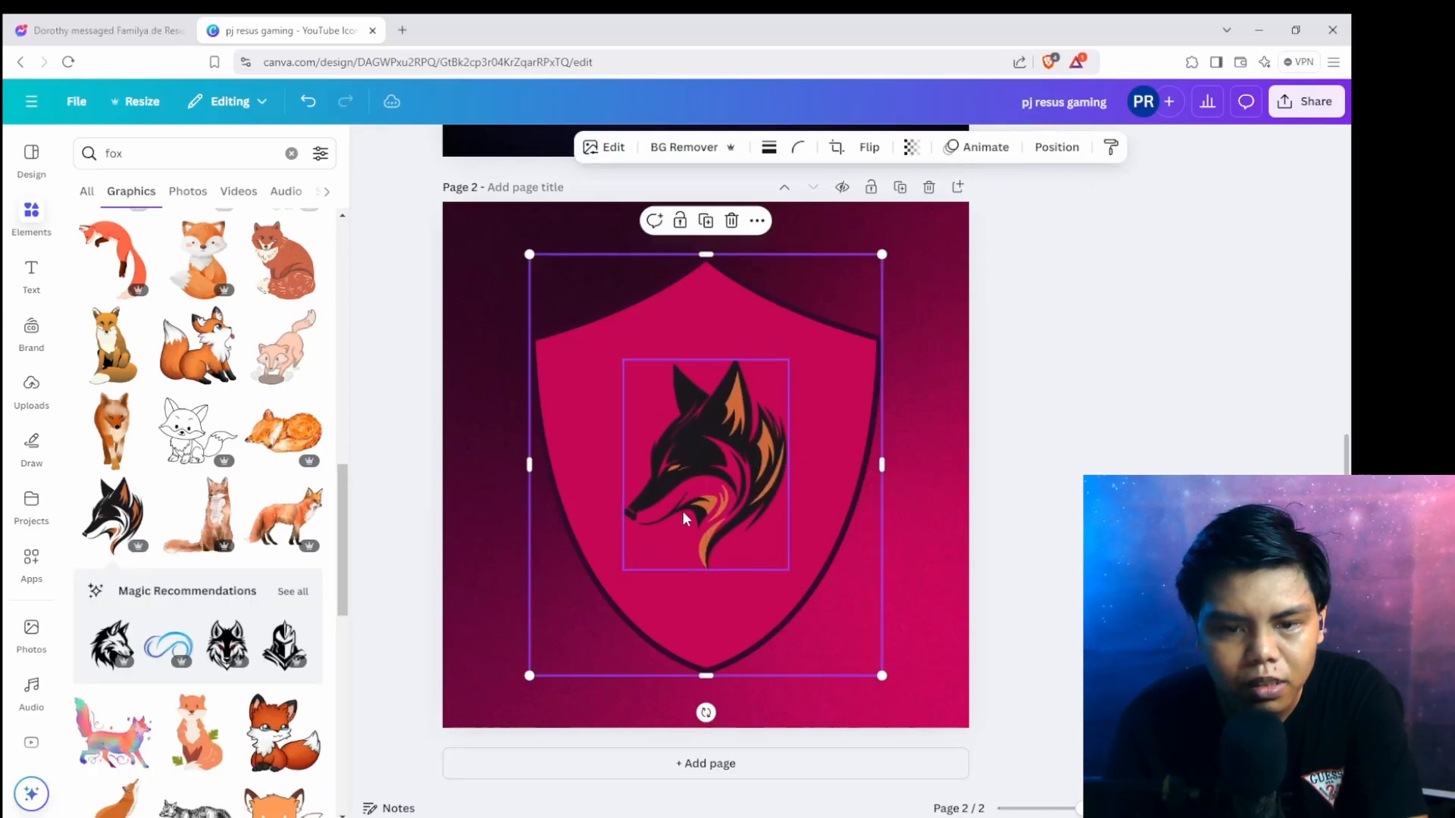
click(618, 572)
click(682, 501)
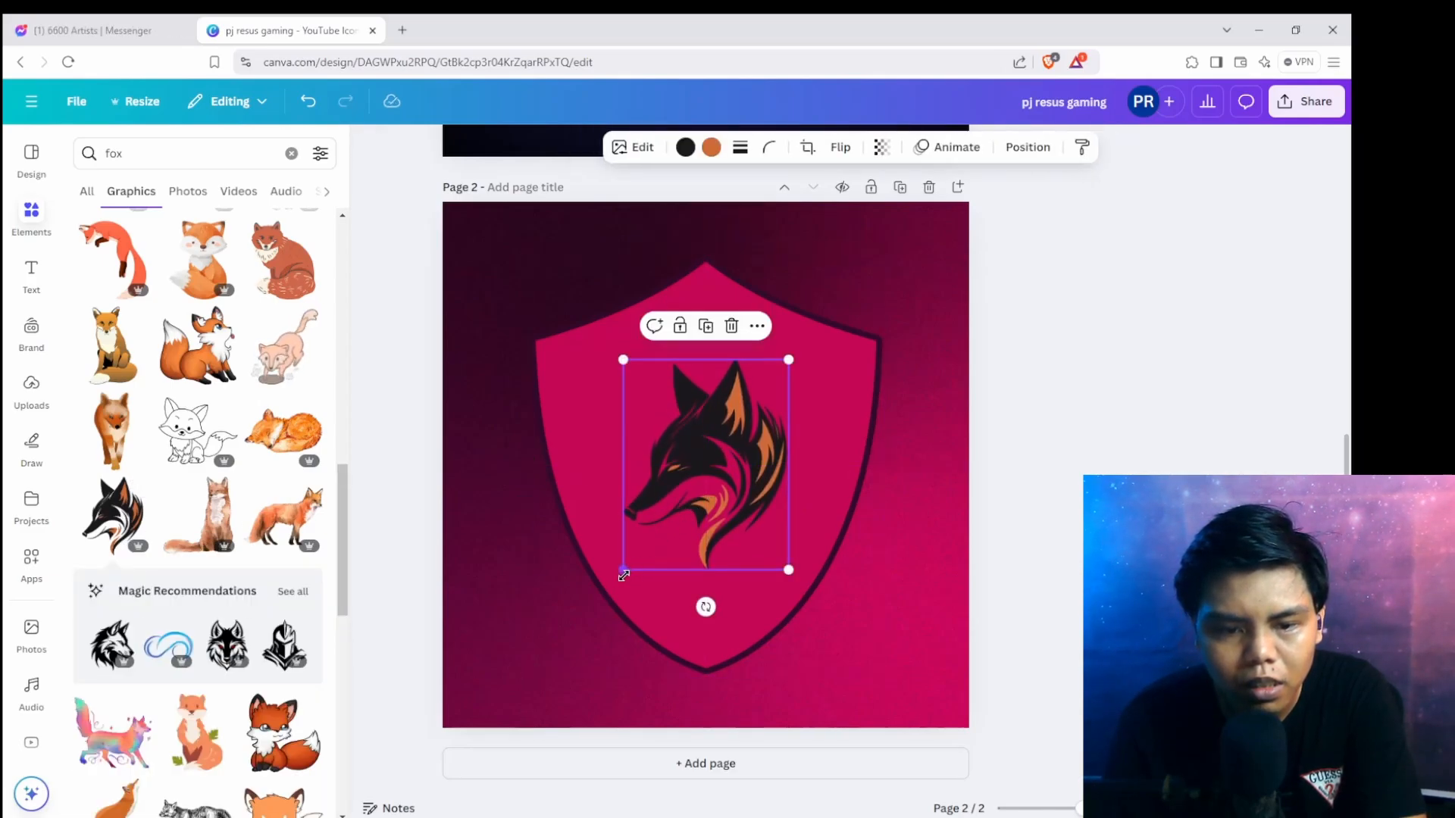
drag(623, 570, 582, 620)
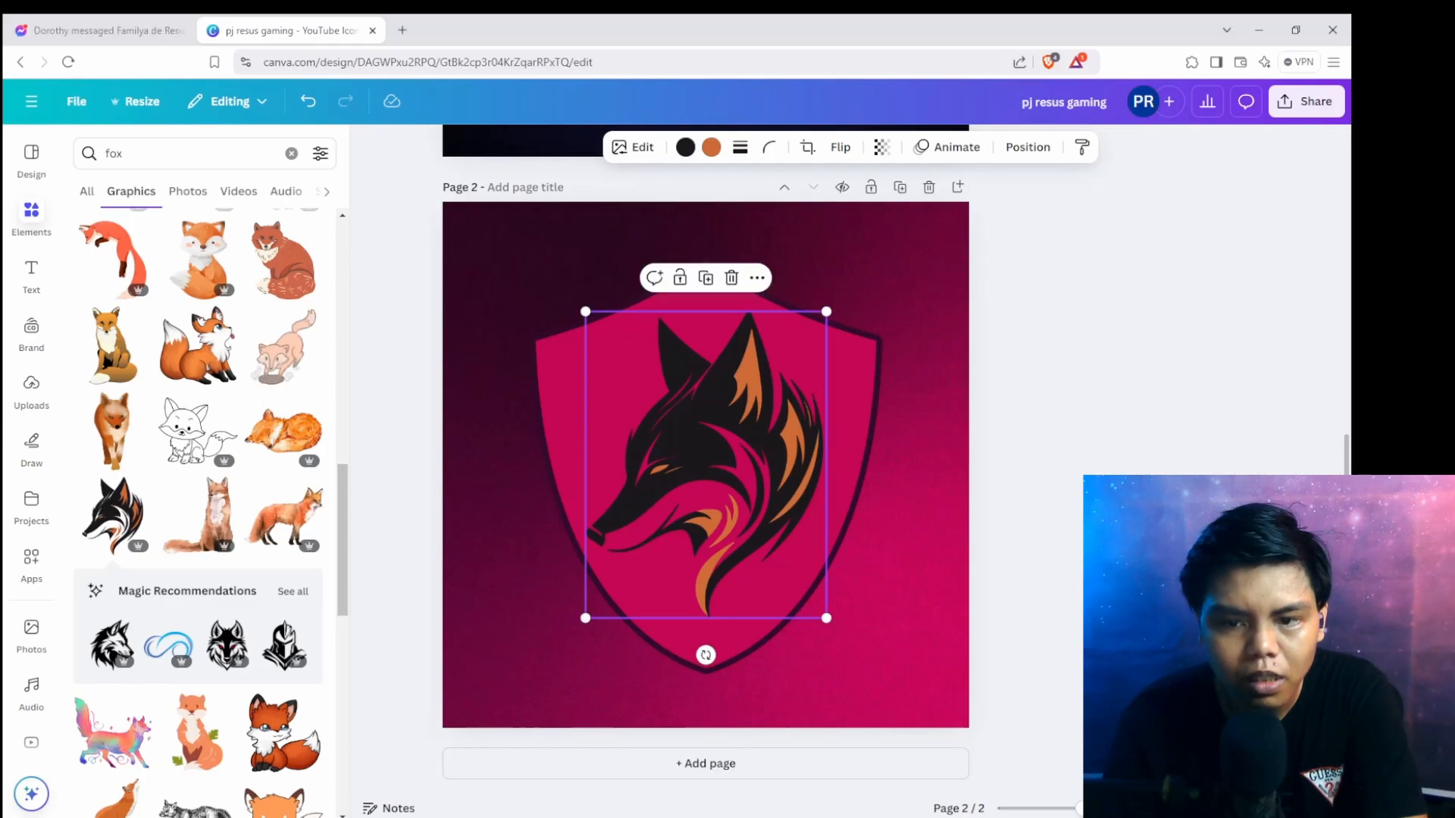
key(Escape)
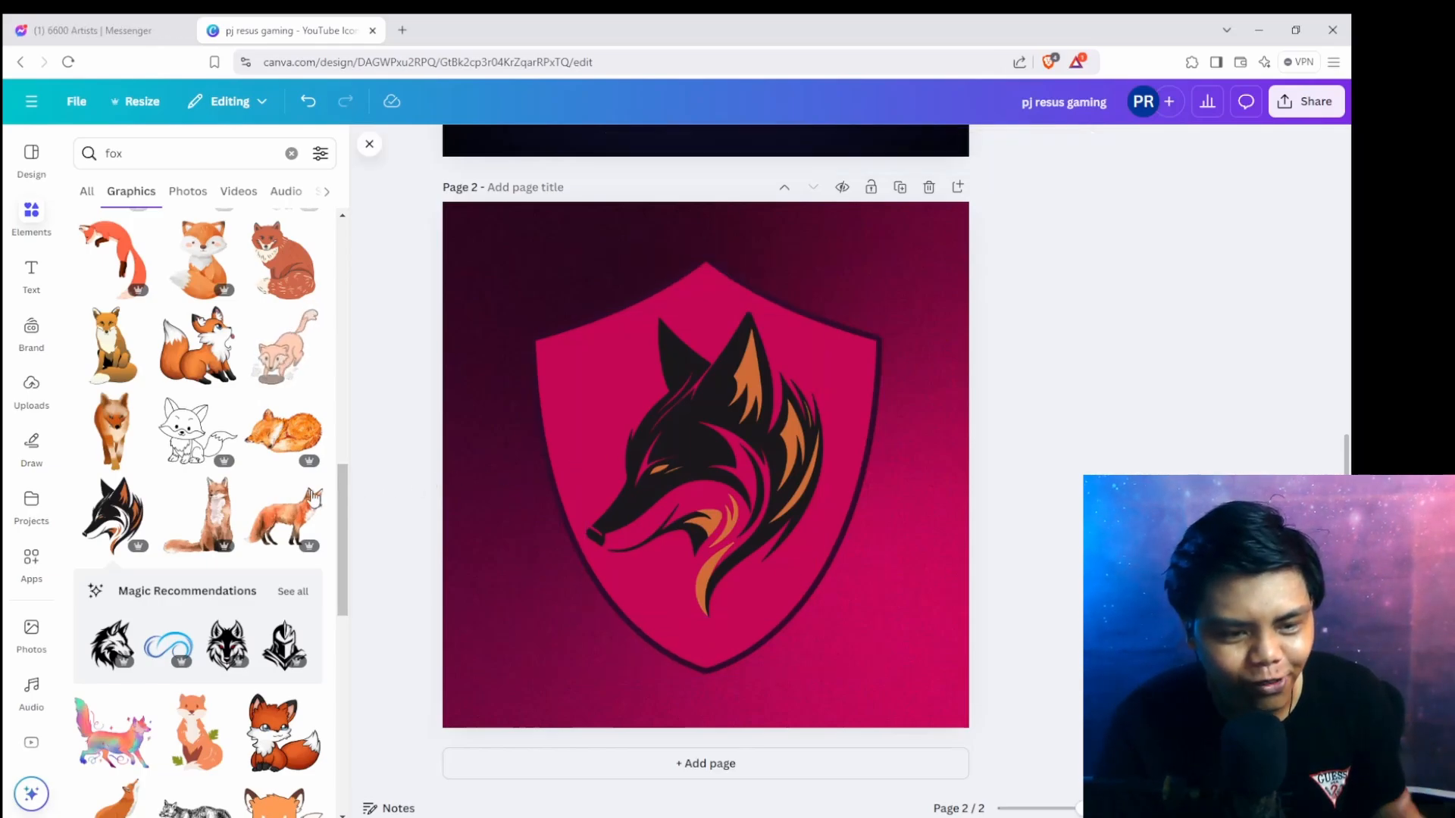
Replace the black-and-orange fox head with the black line-art fox head in profile.
scroll(197, 455, down, 5)
click(701, 452)
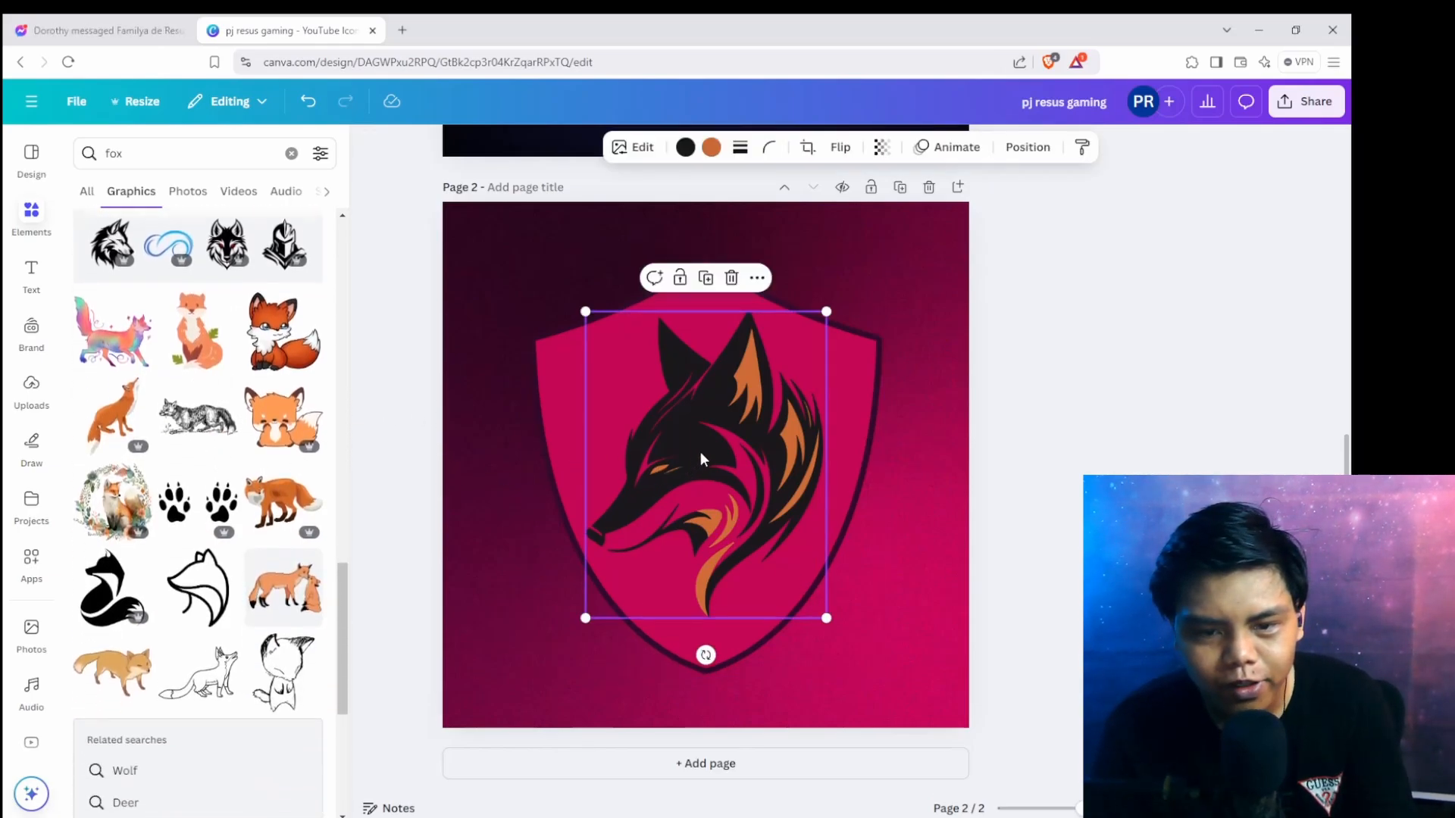
key(Delete)
click(218, 590)
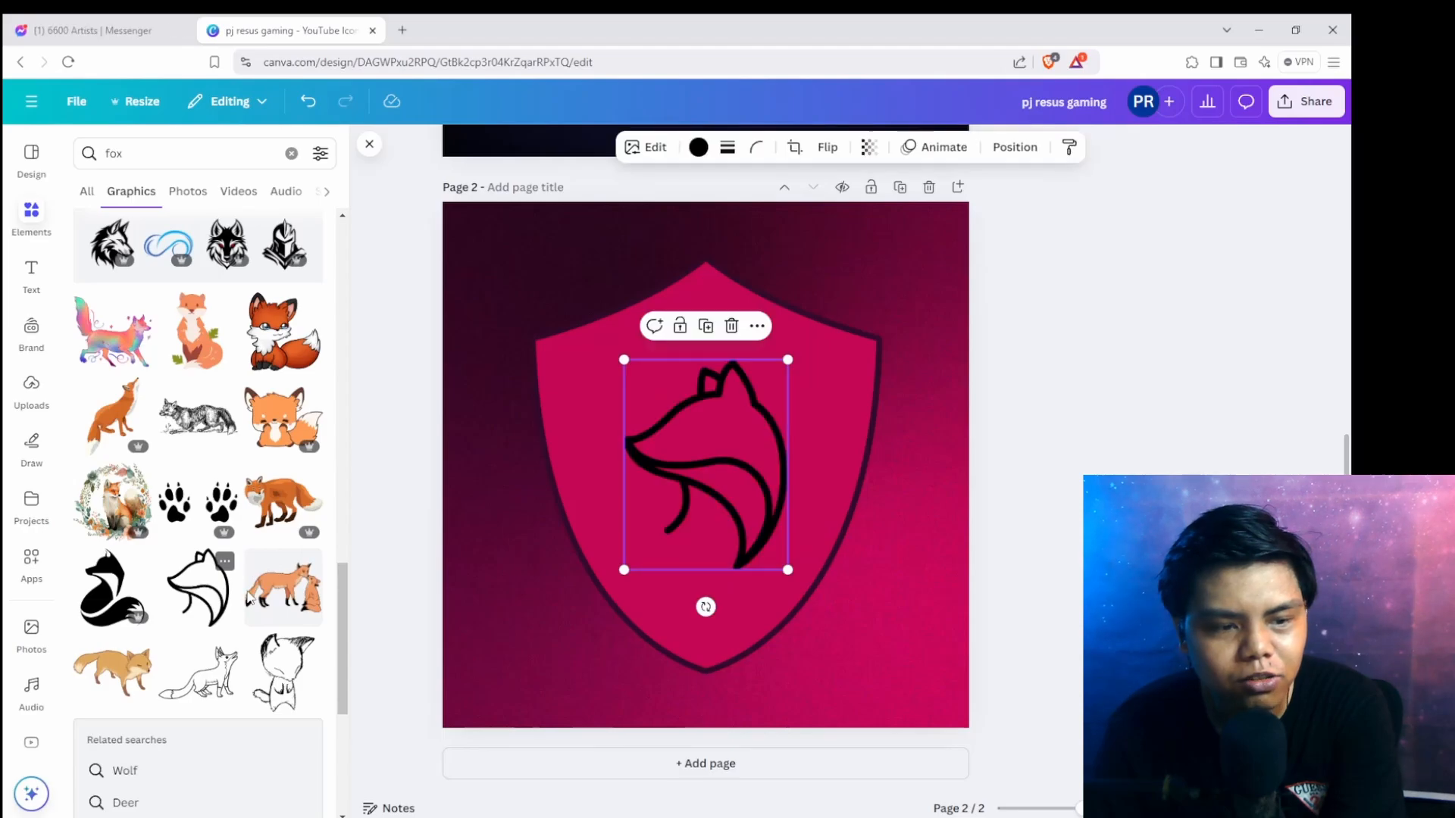
Recolour the line-art fox head bright red and enlarge it evenly to fill most of the shield.
click(705, 154)
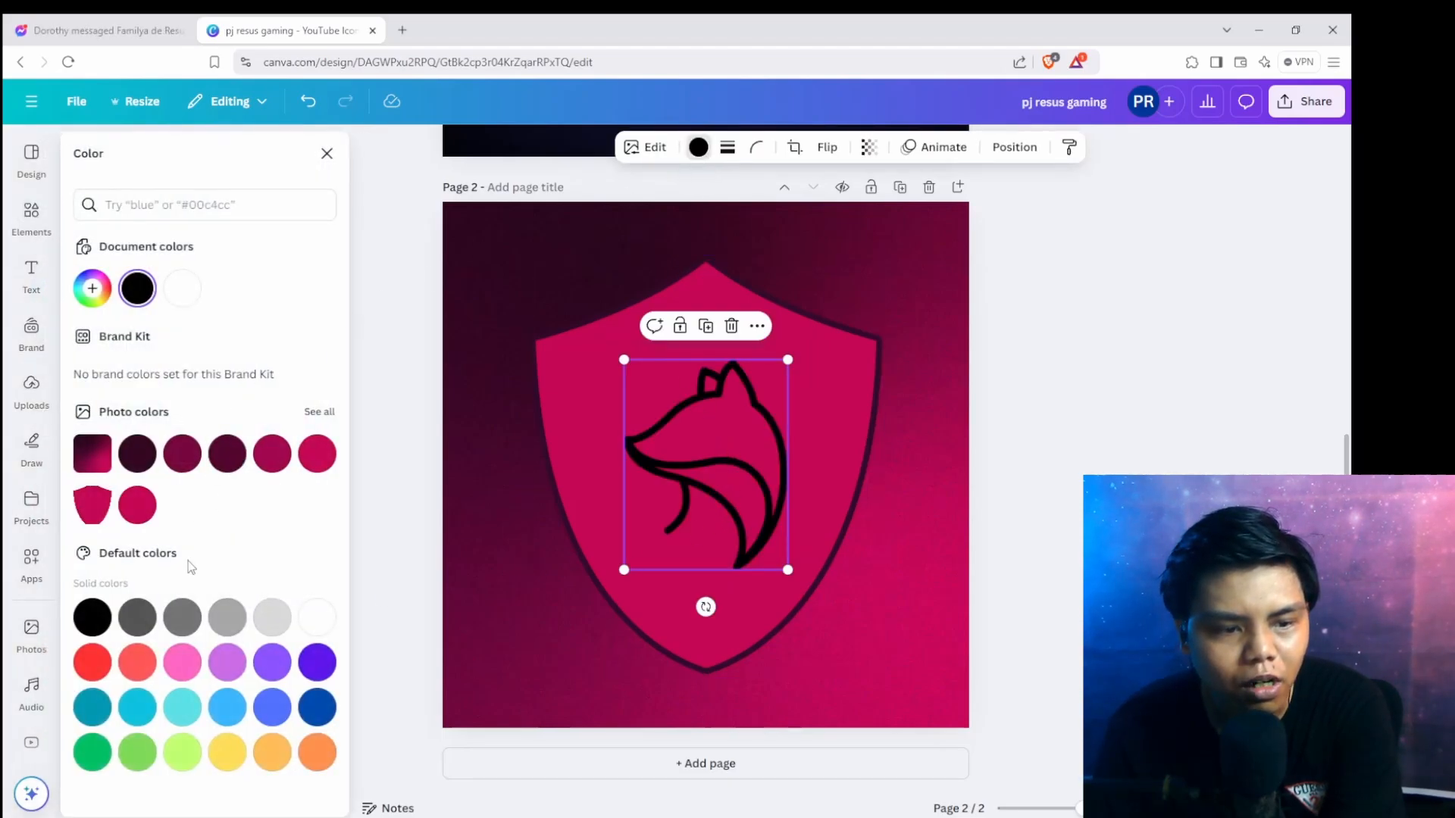
click(93, 663)
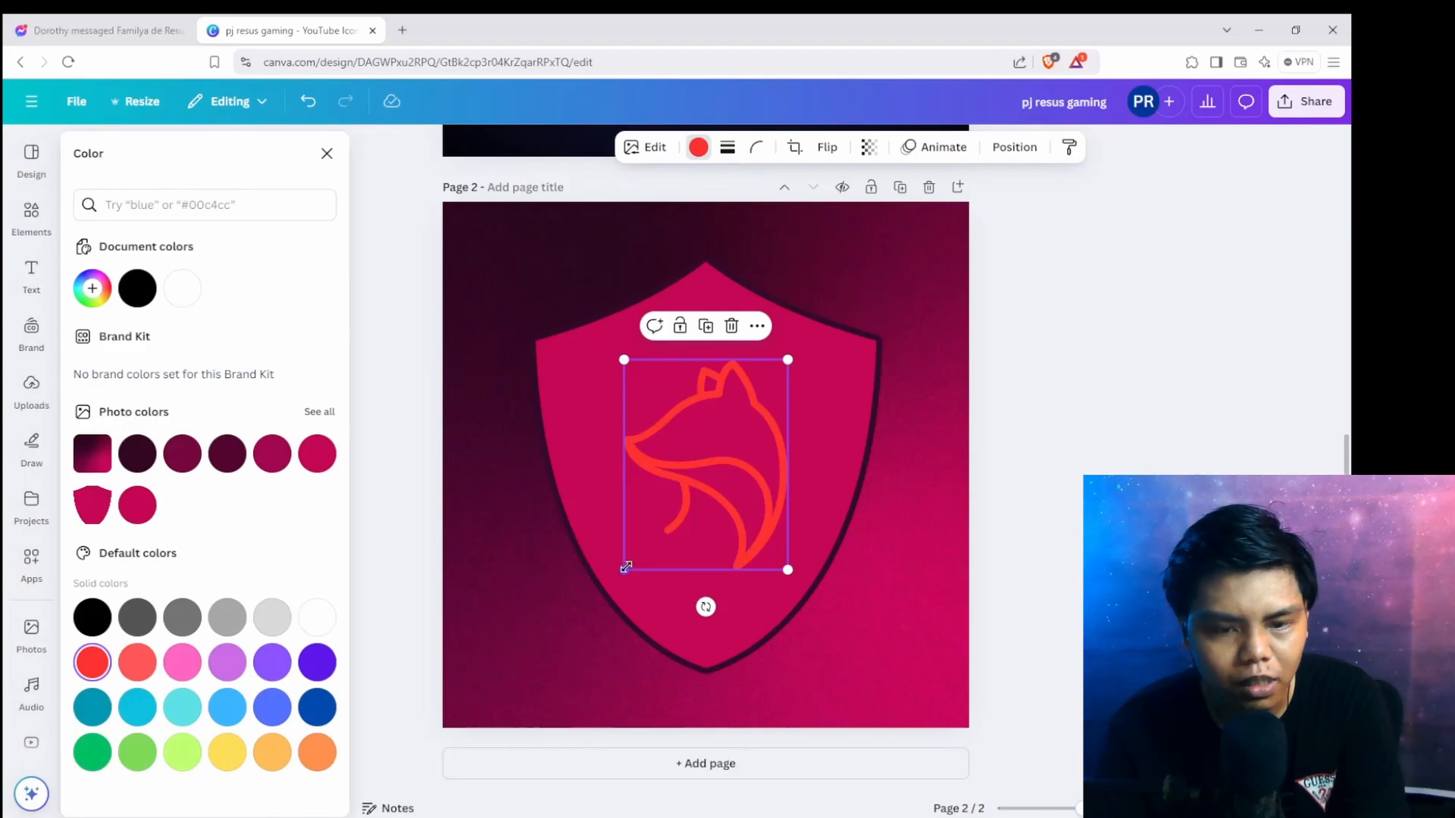
drag(623, 569, 587, 618)
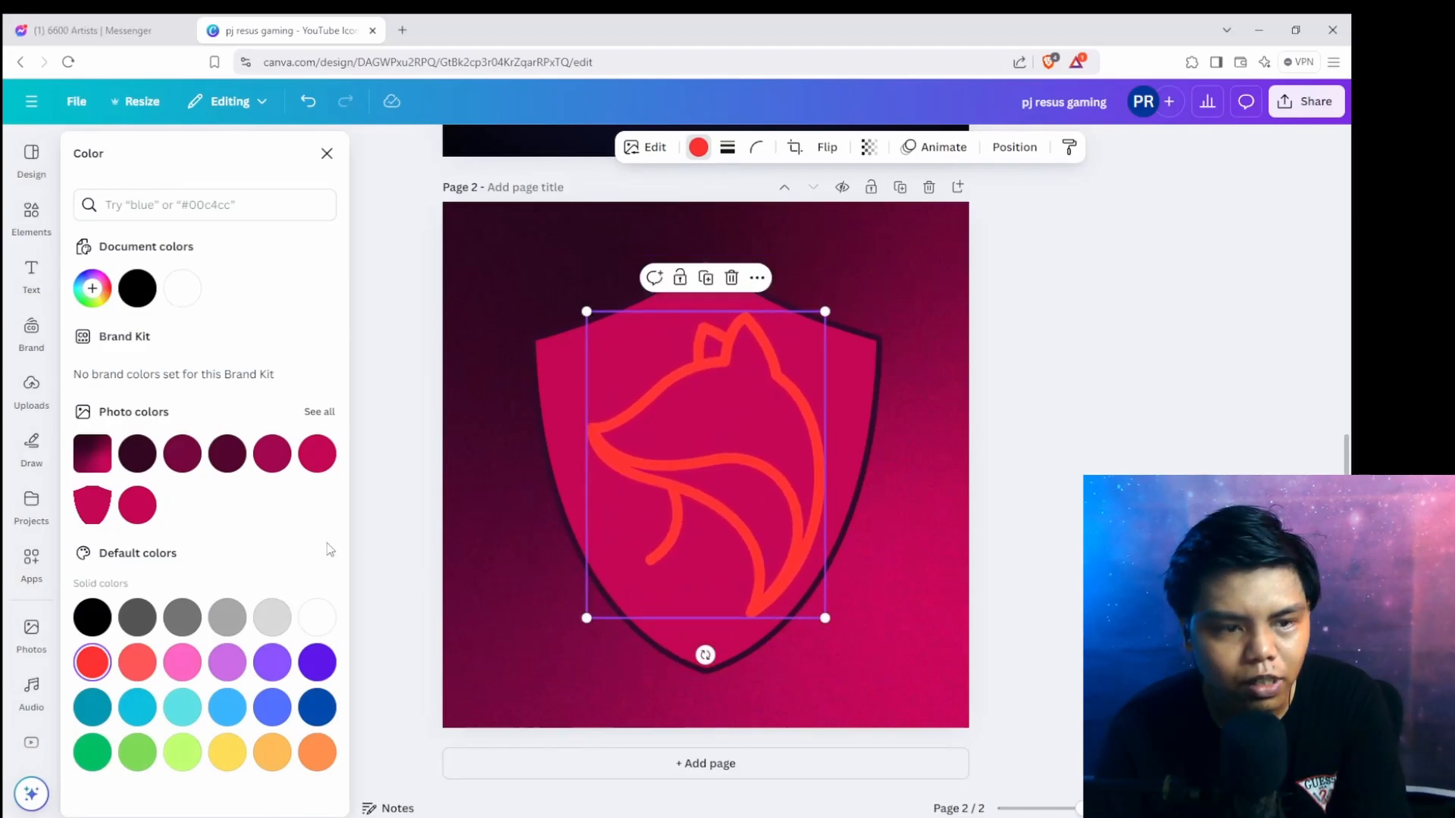
Try several pink and plum photo colours on the line-art fox head and set it to medium plum.
click(316, 453)
click(187, 465)
click(137, 455)
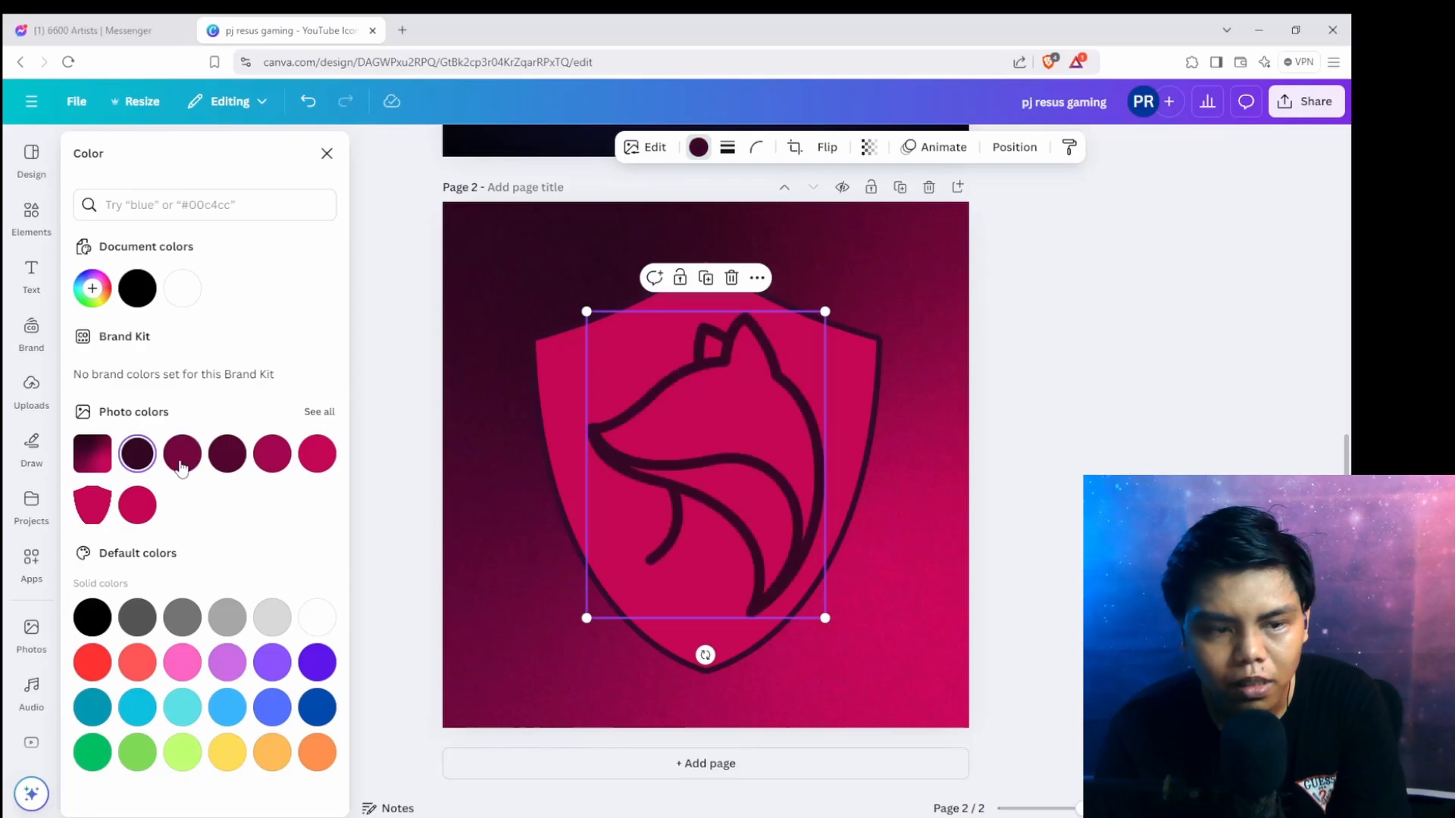
click(182, 465)
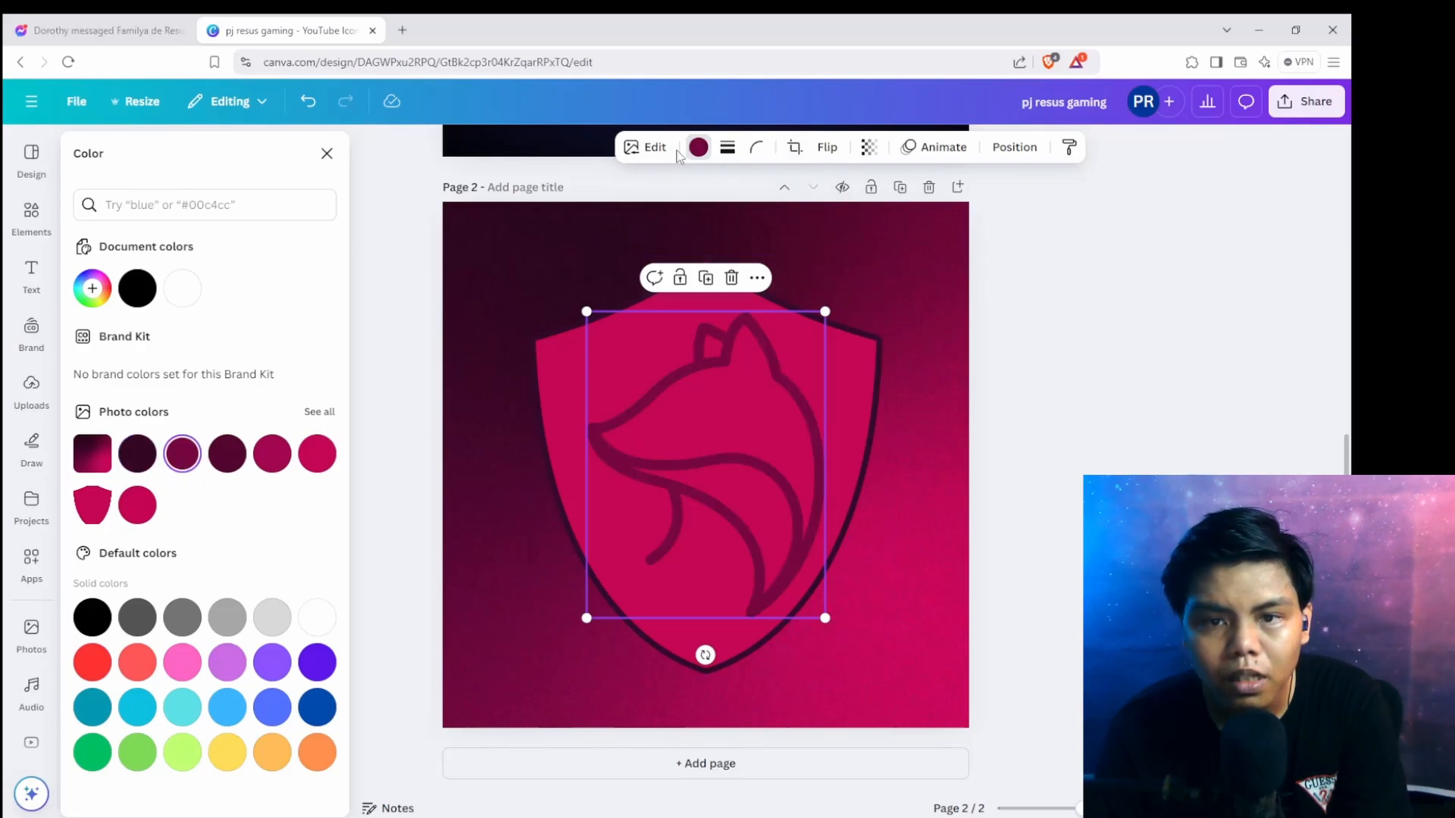
Apply a Glow shadow to the line-art fox head with size 24 and blur amount 8.
click(631, 155)
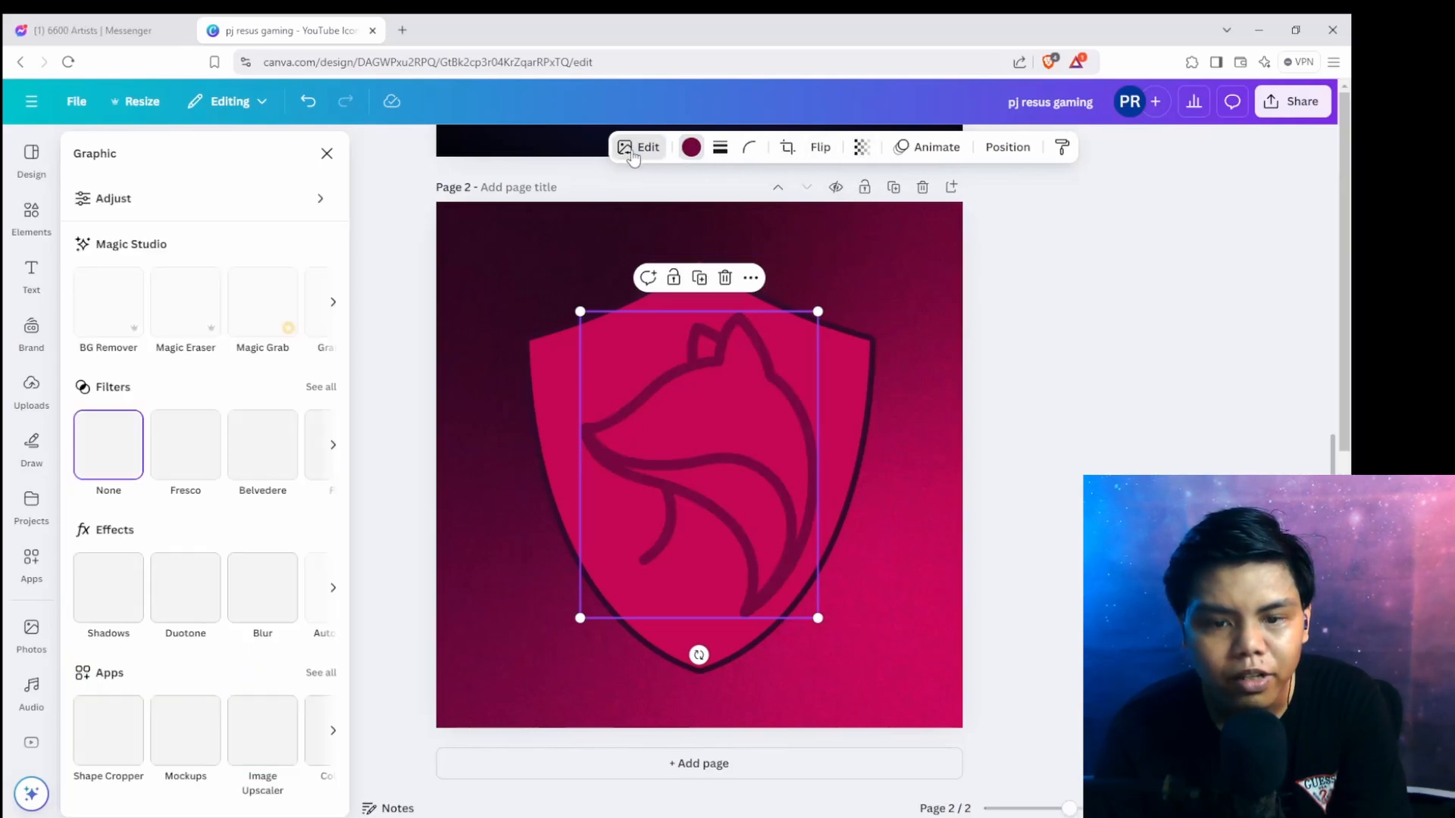
click(115, 590)
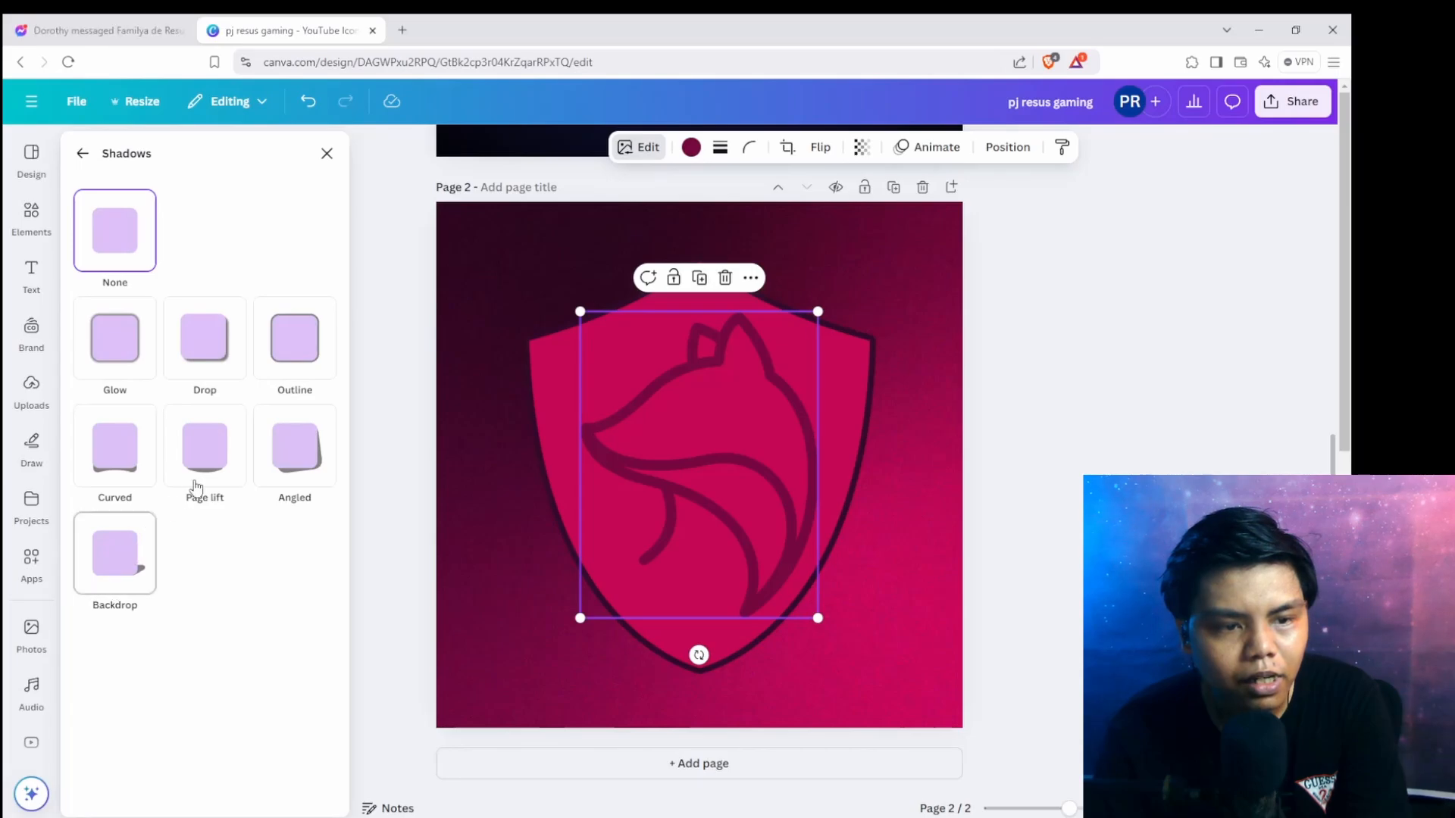
click(123, 338)
drag(106, 643, 361, 651)
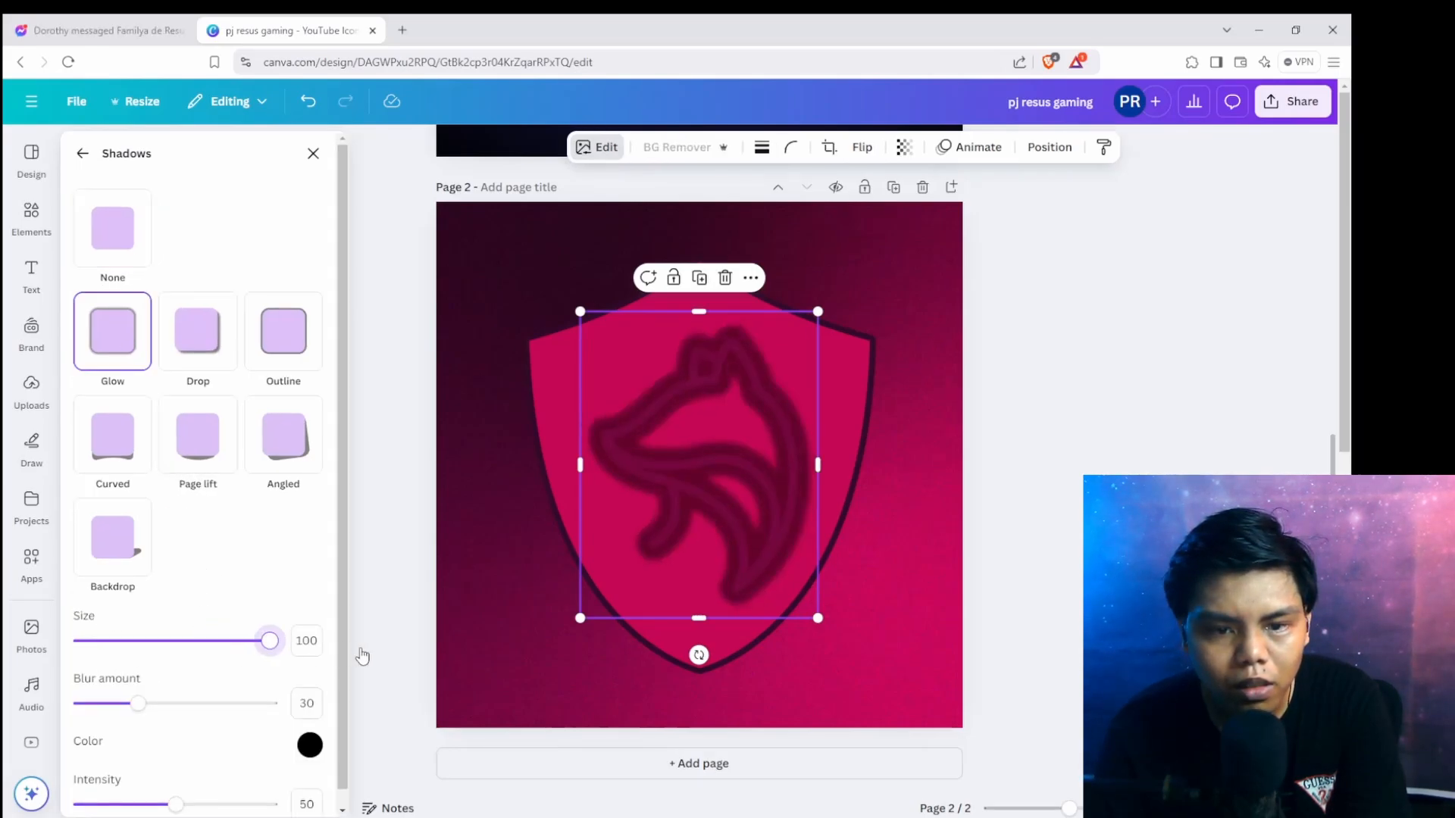
drag(226, 658, 97, 720)
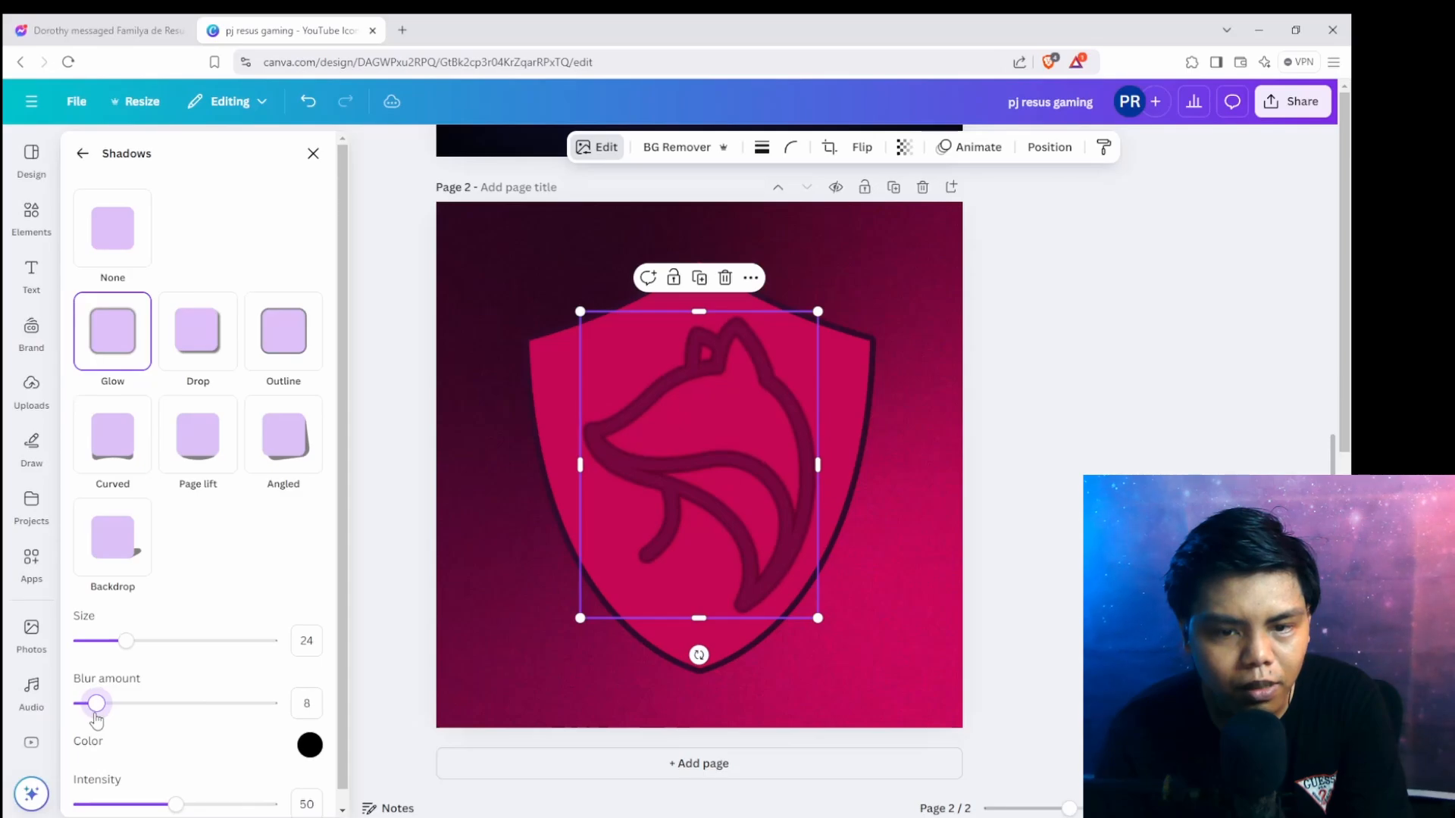
Try a yellow glow on the line-art fox head, set the glow colour to orange #FF6B00, and deselect the graphic.
click(307, 745)
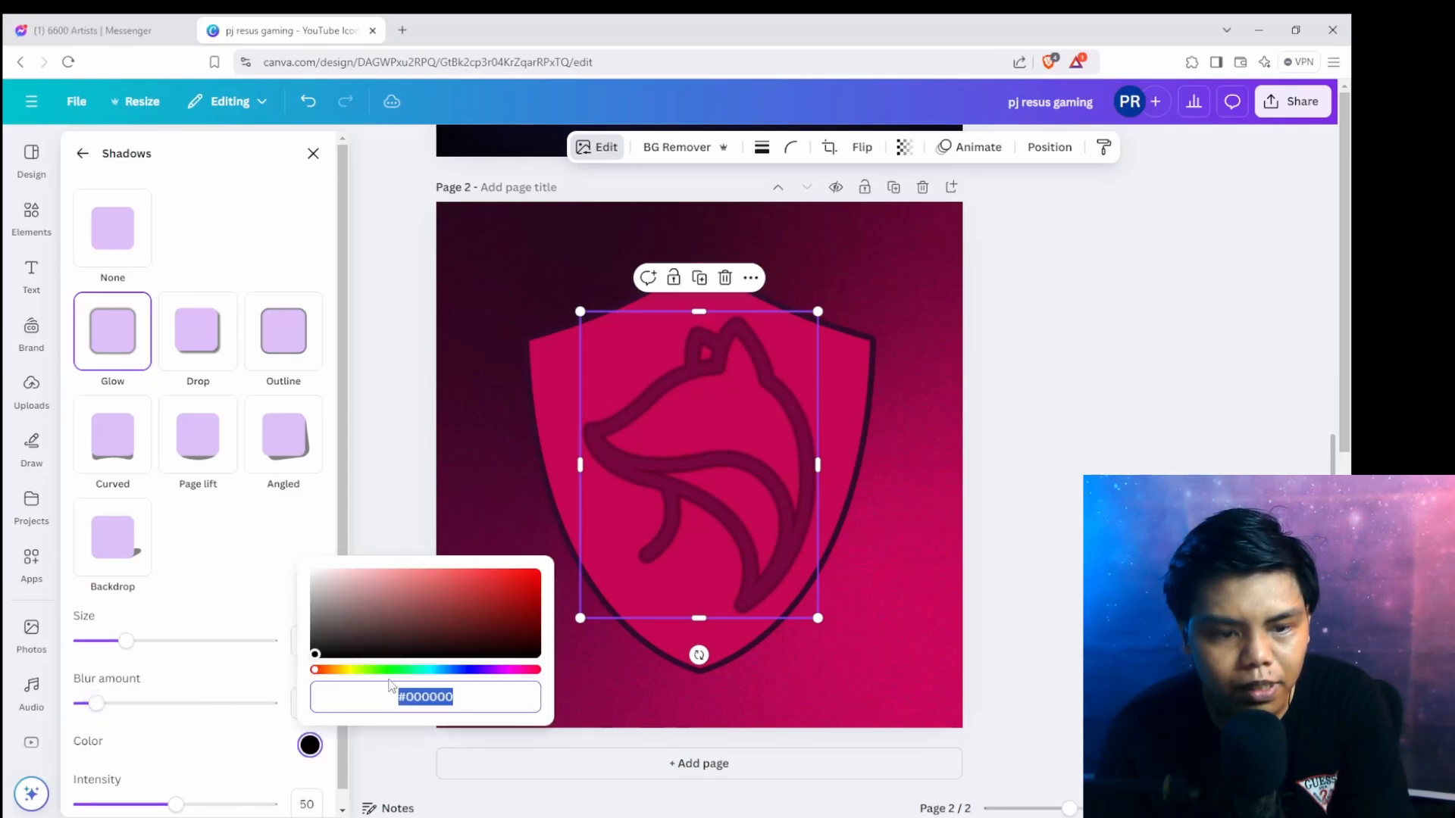
click(347, 670)
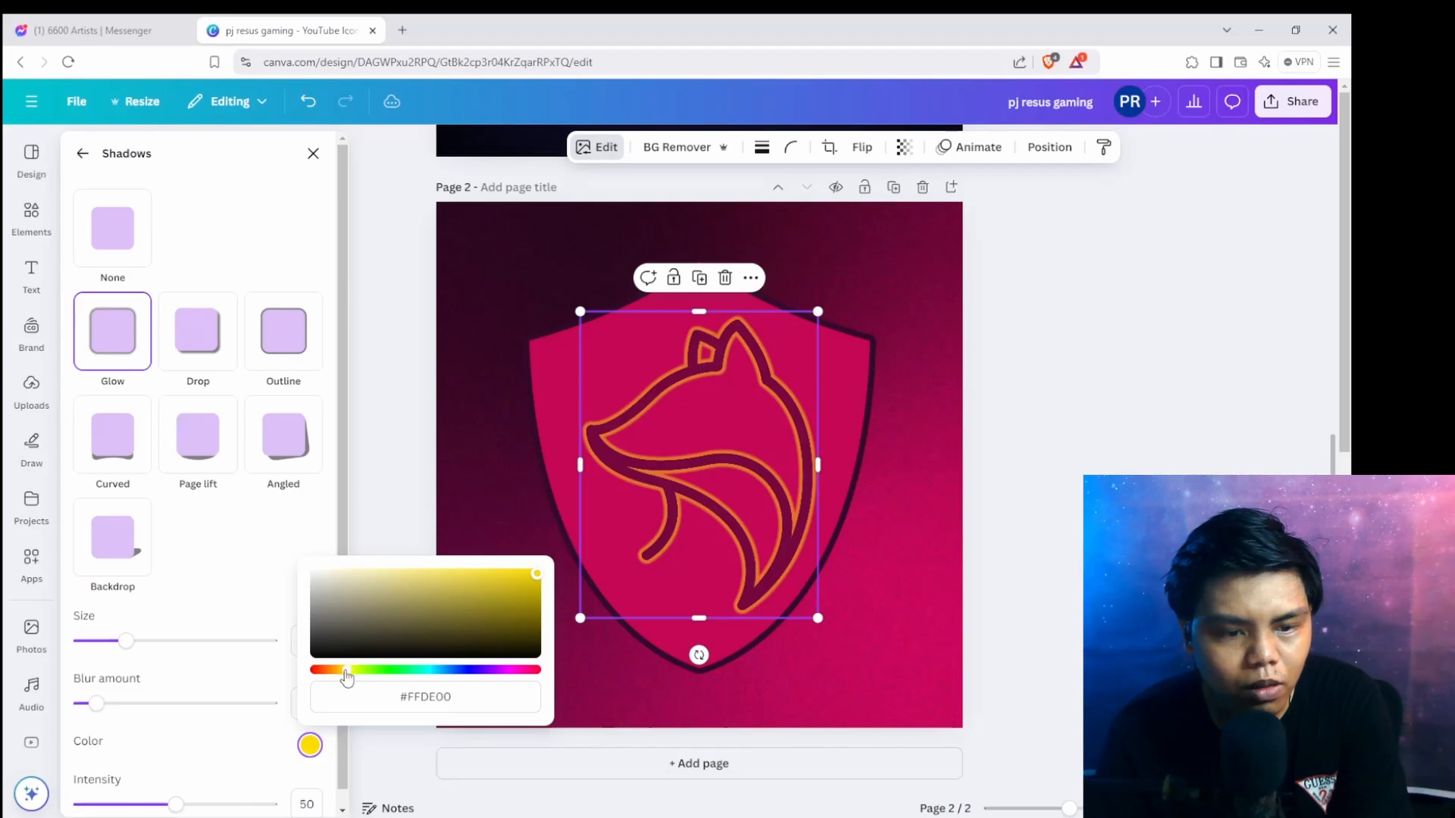
drag(345, 671, 330, 670)
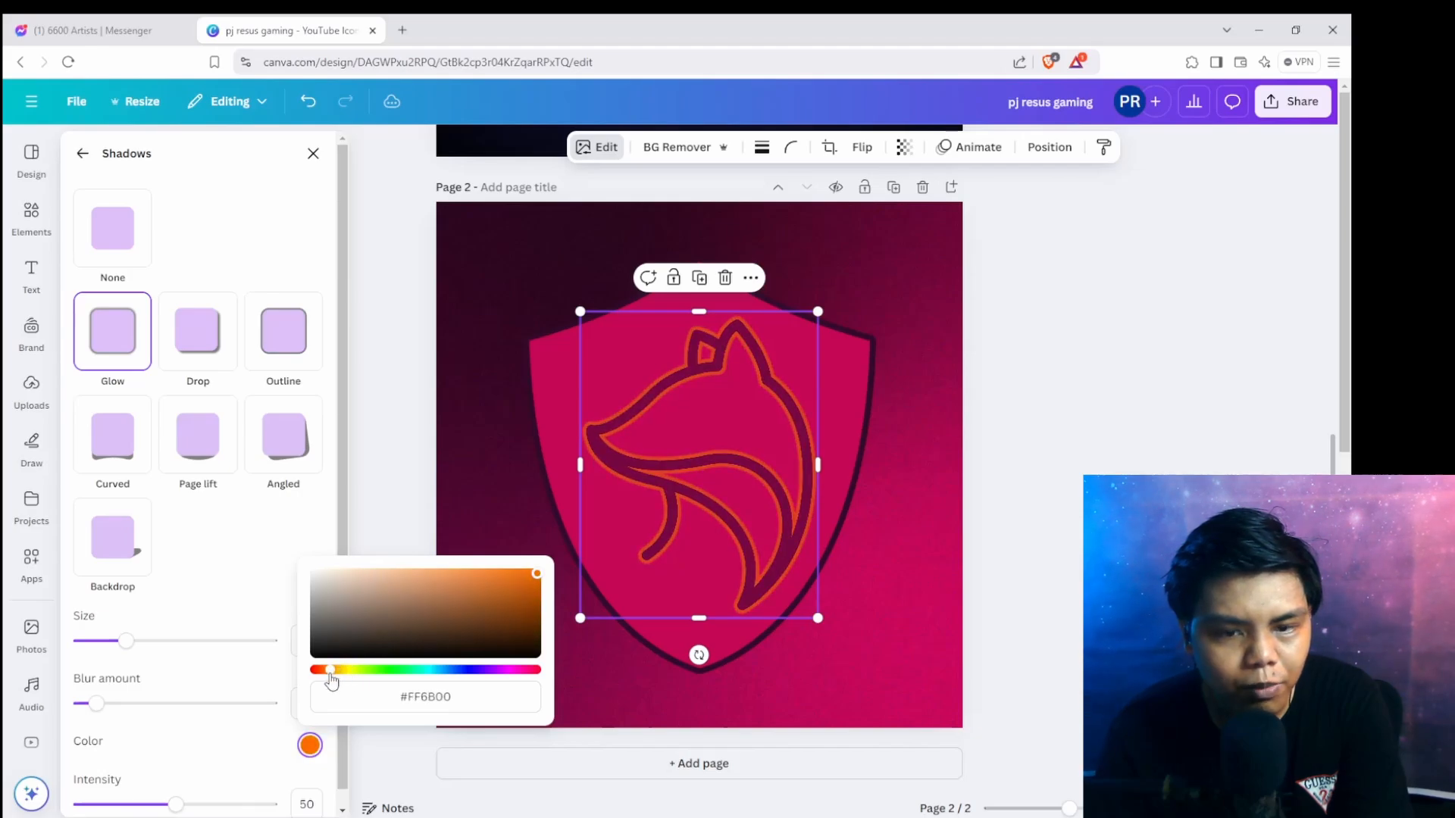
click(264, 271)
click(1146, 471)
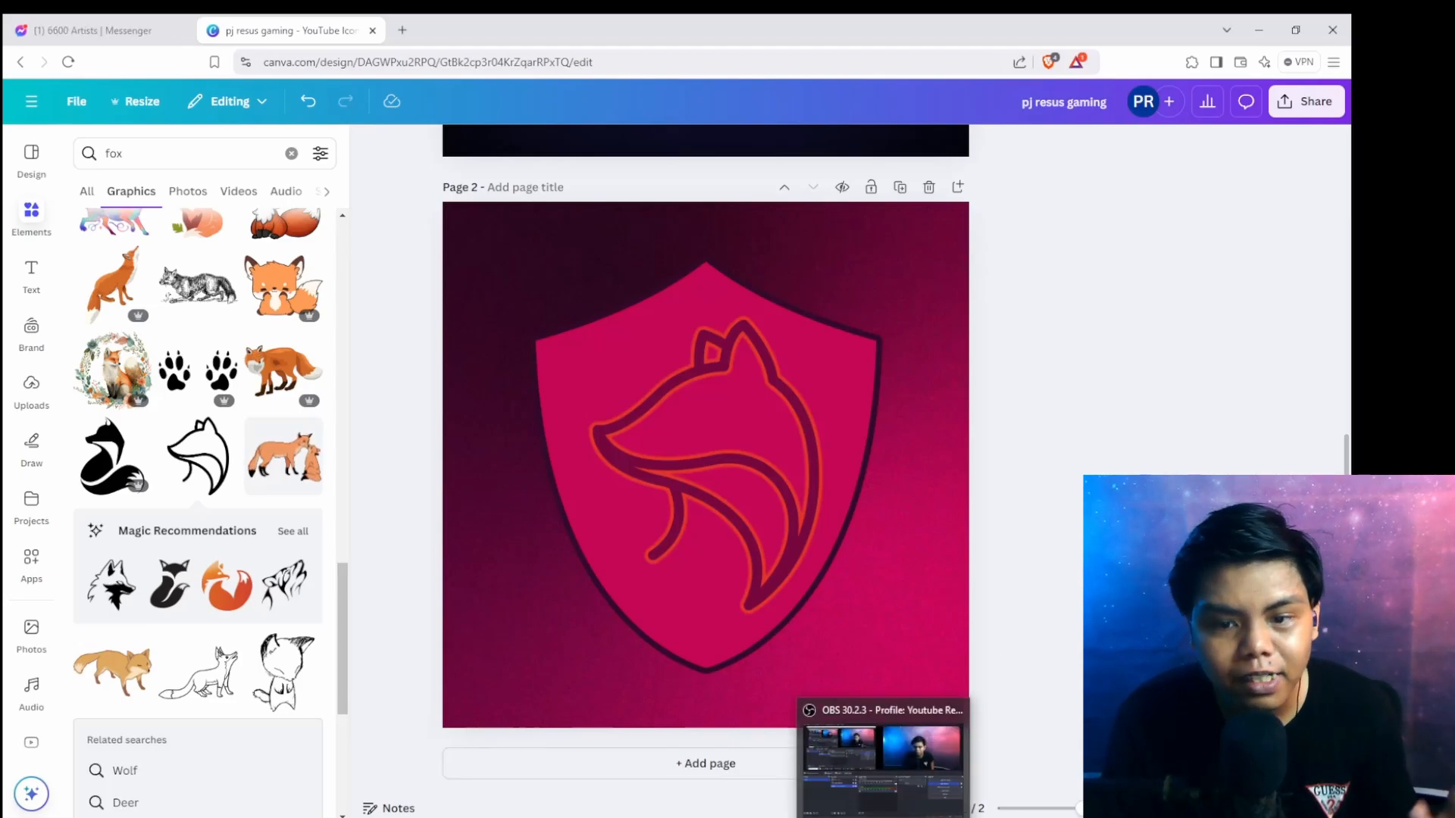
click(883, 817)
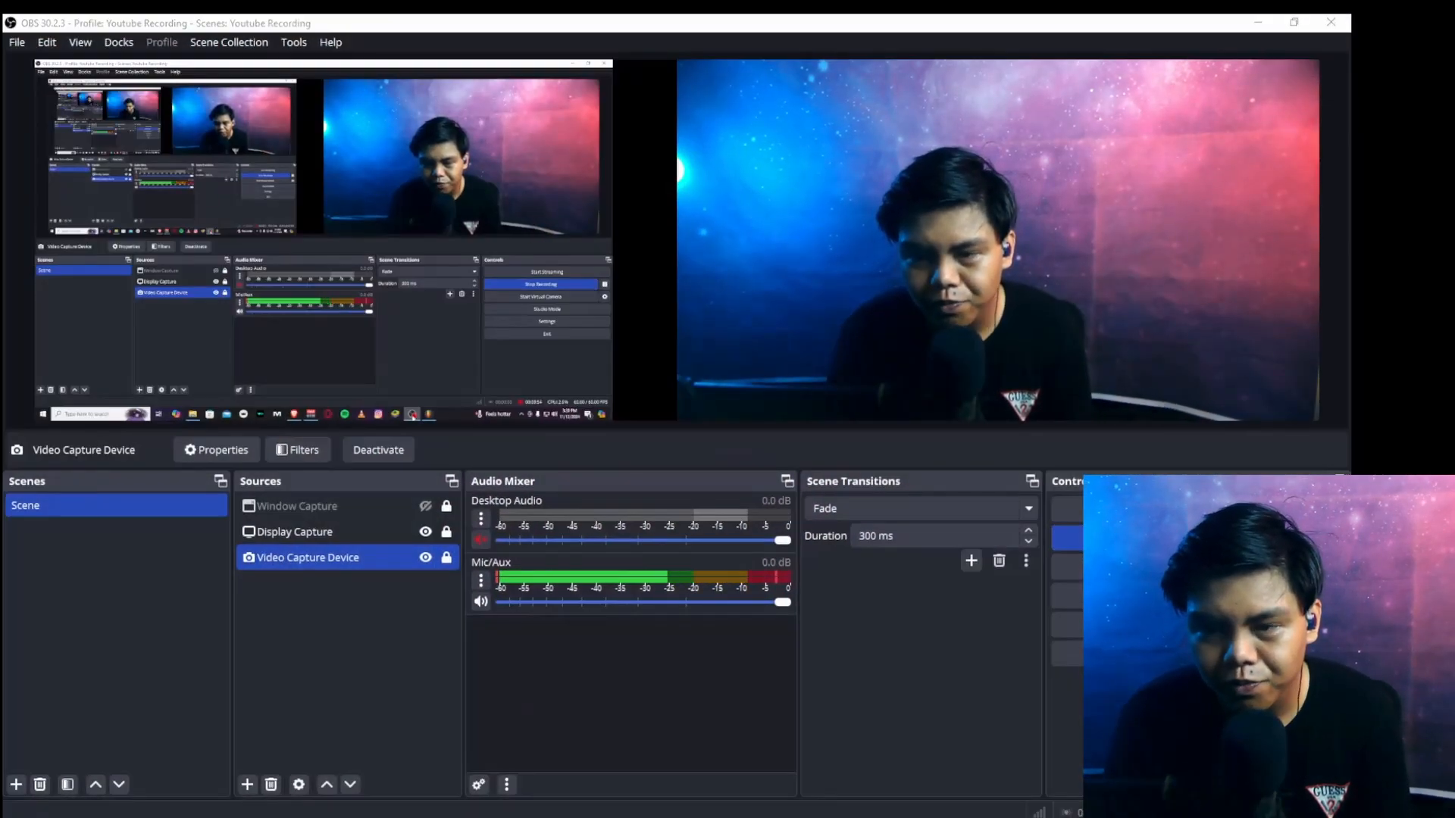
click(883, 817)
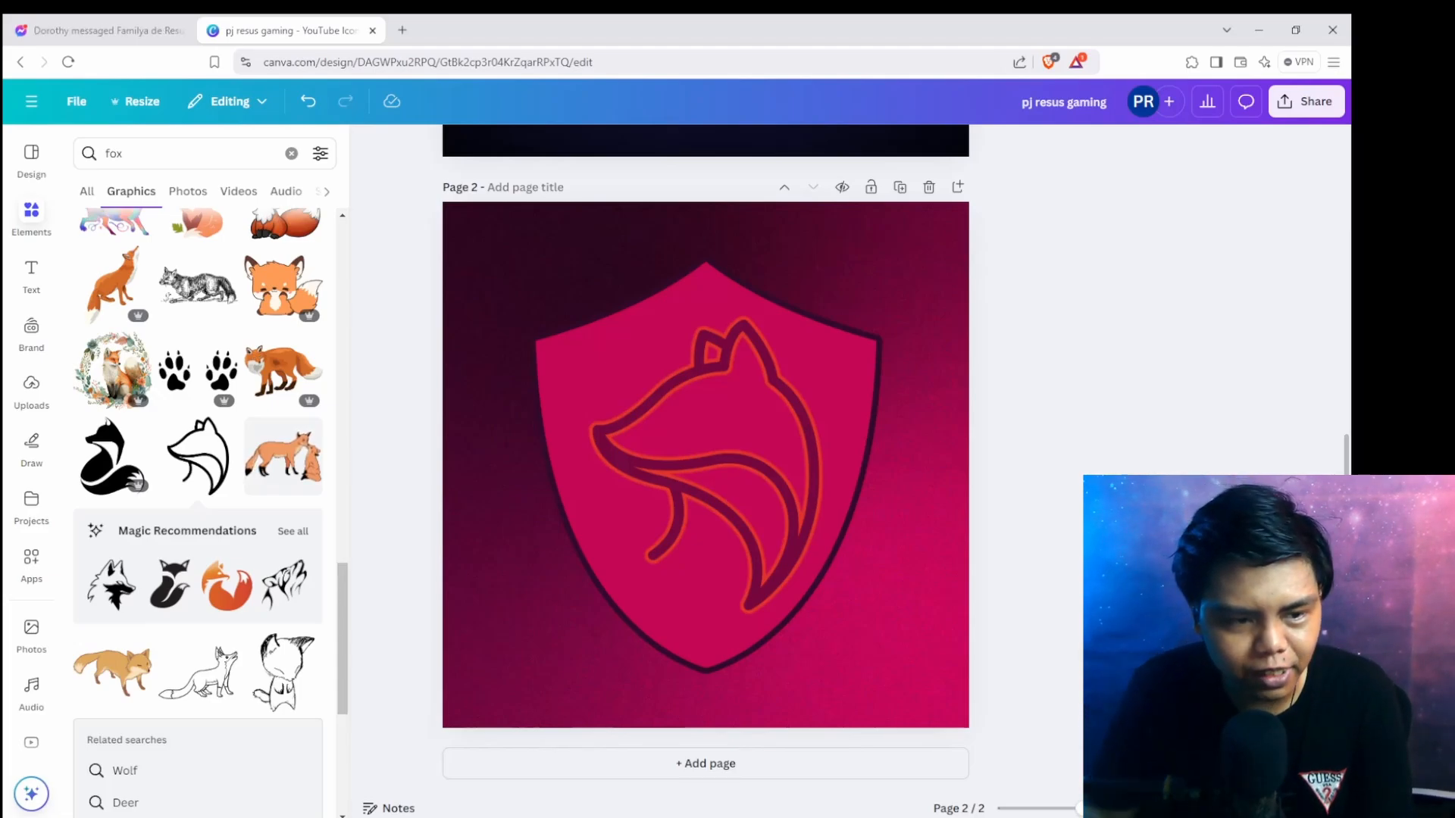
Replace the line-art fox head with the orange front-facing fox face and enlarge it to span most of the shield's width.
scroll(182, 568, down, 8)
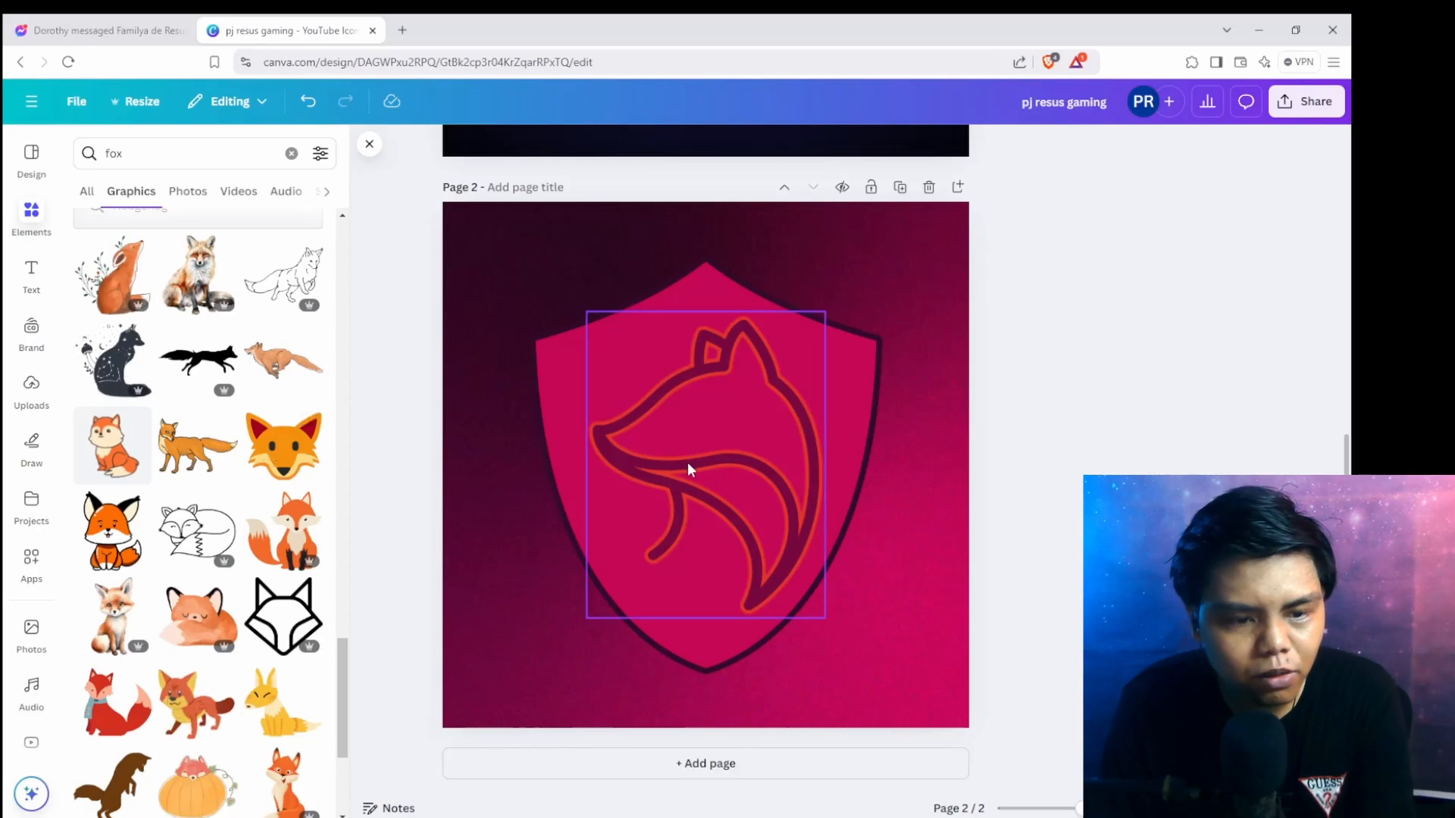
click(726, 470)
key(Delete)
click(283, 445)
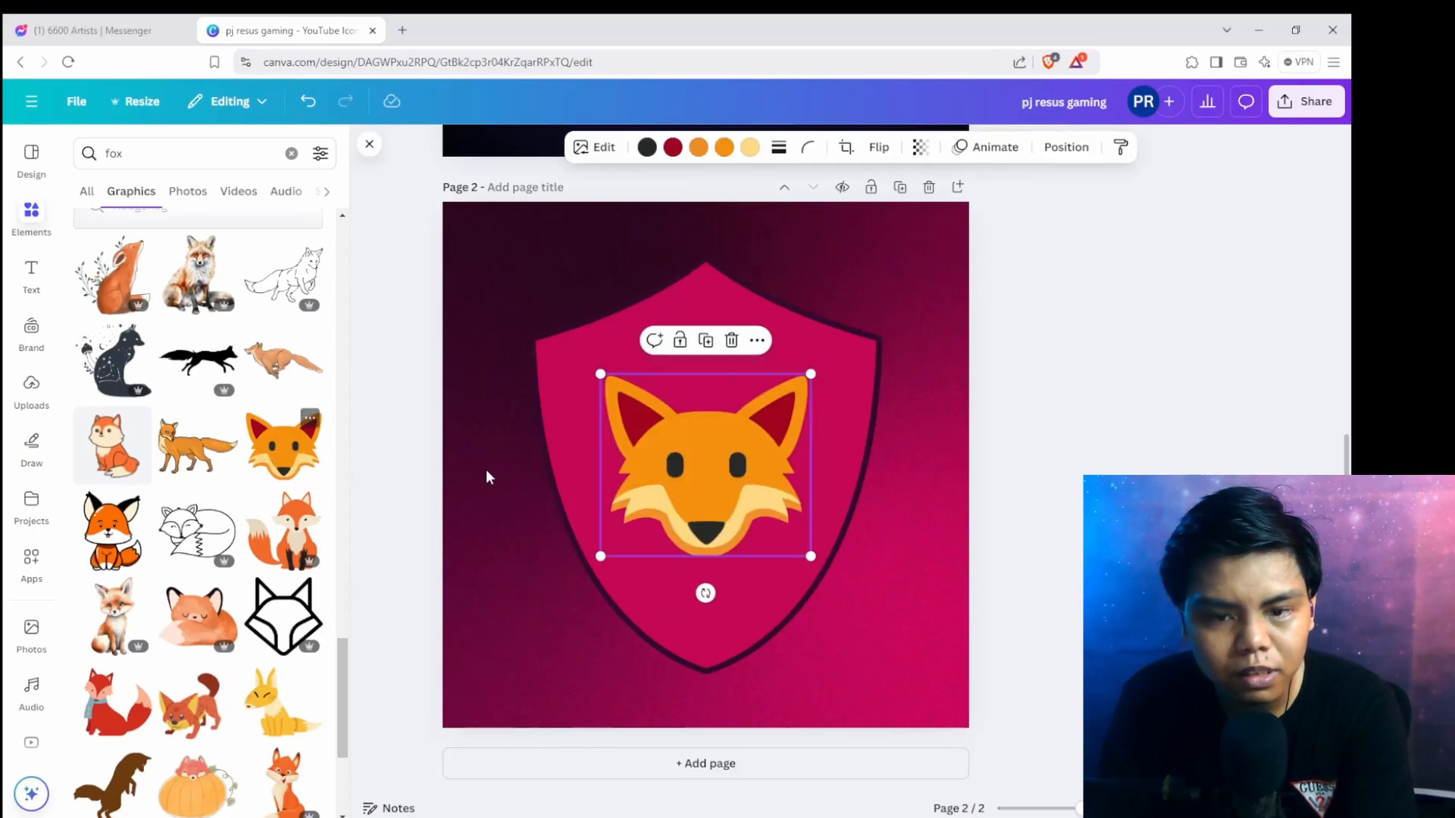
drag(602, 558, 580, 582)
key(Escape)
Try to pixelate the orange fox face with the Pixelify app, cancel choosing a file, and close the app.
click(730, 489)
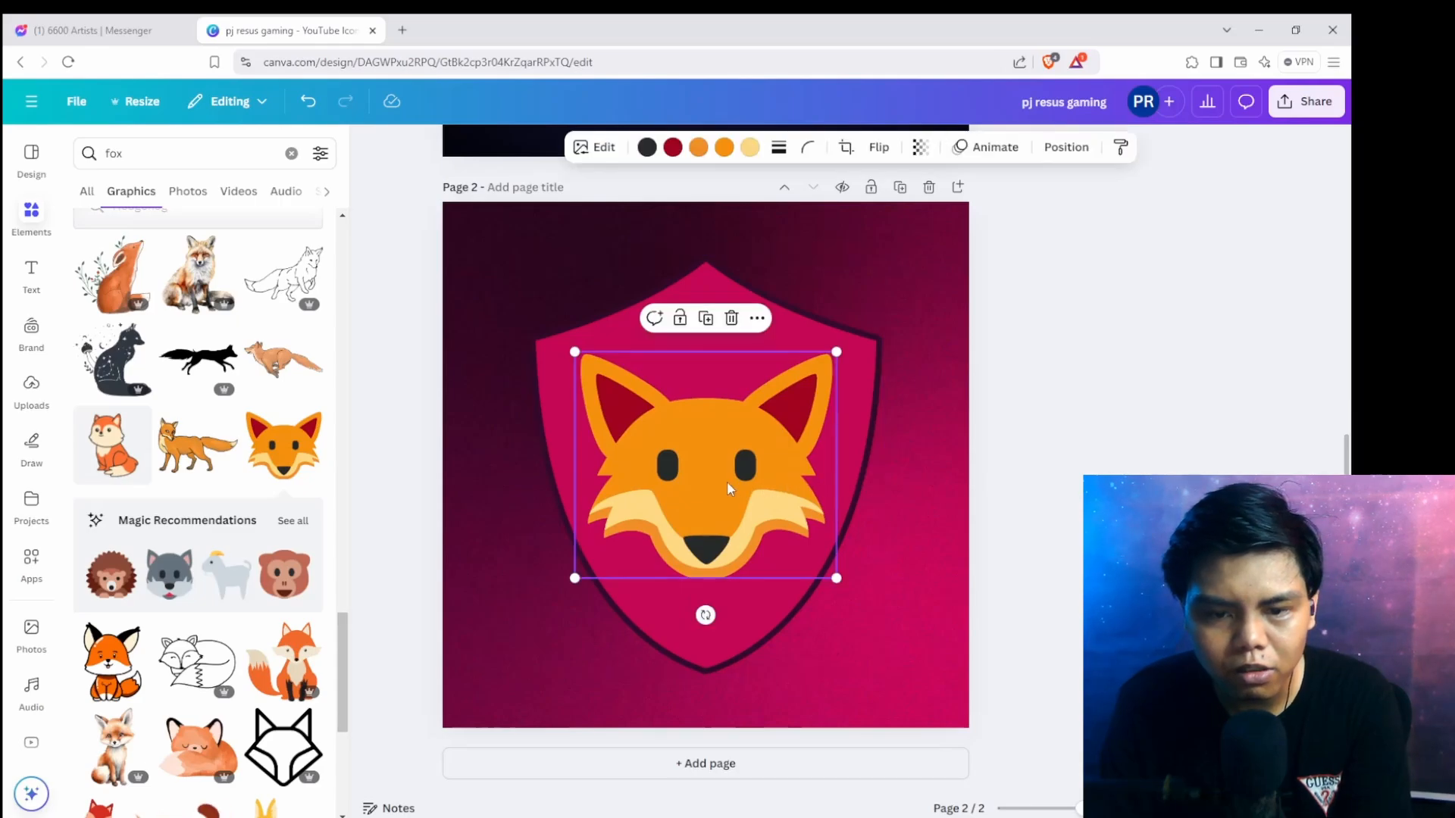
click(595, 147)
scroll(225, 432, down, 5)
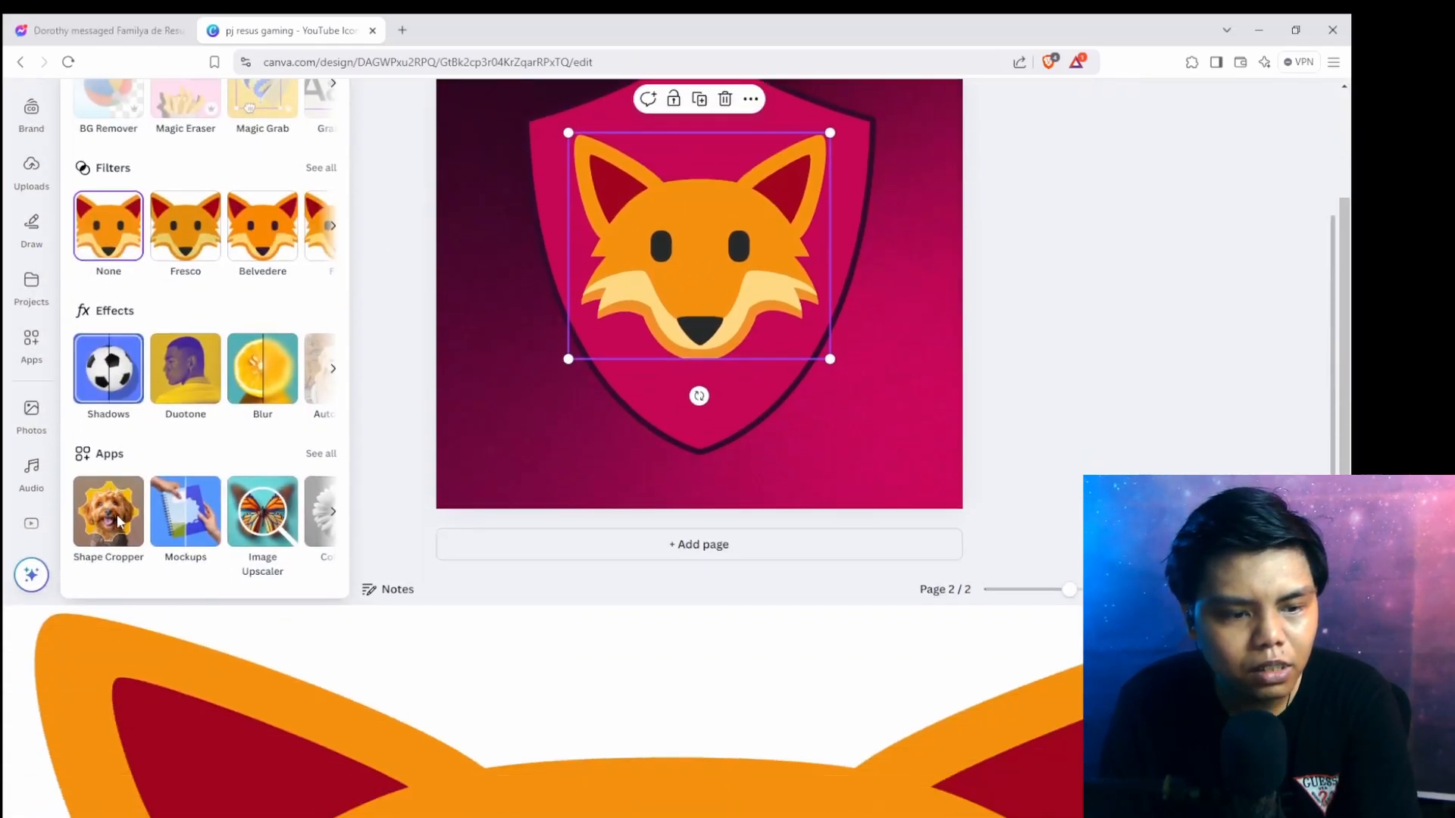
scroll(227, 435, up, 3)
click(335, 509)
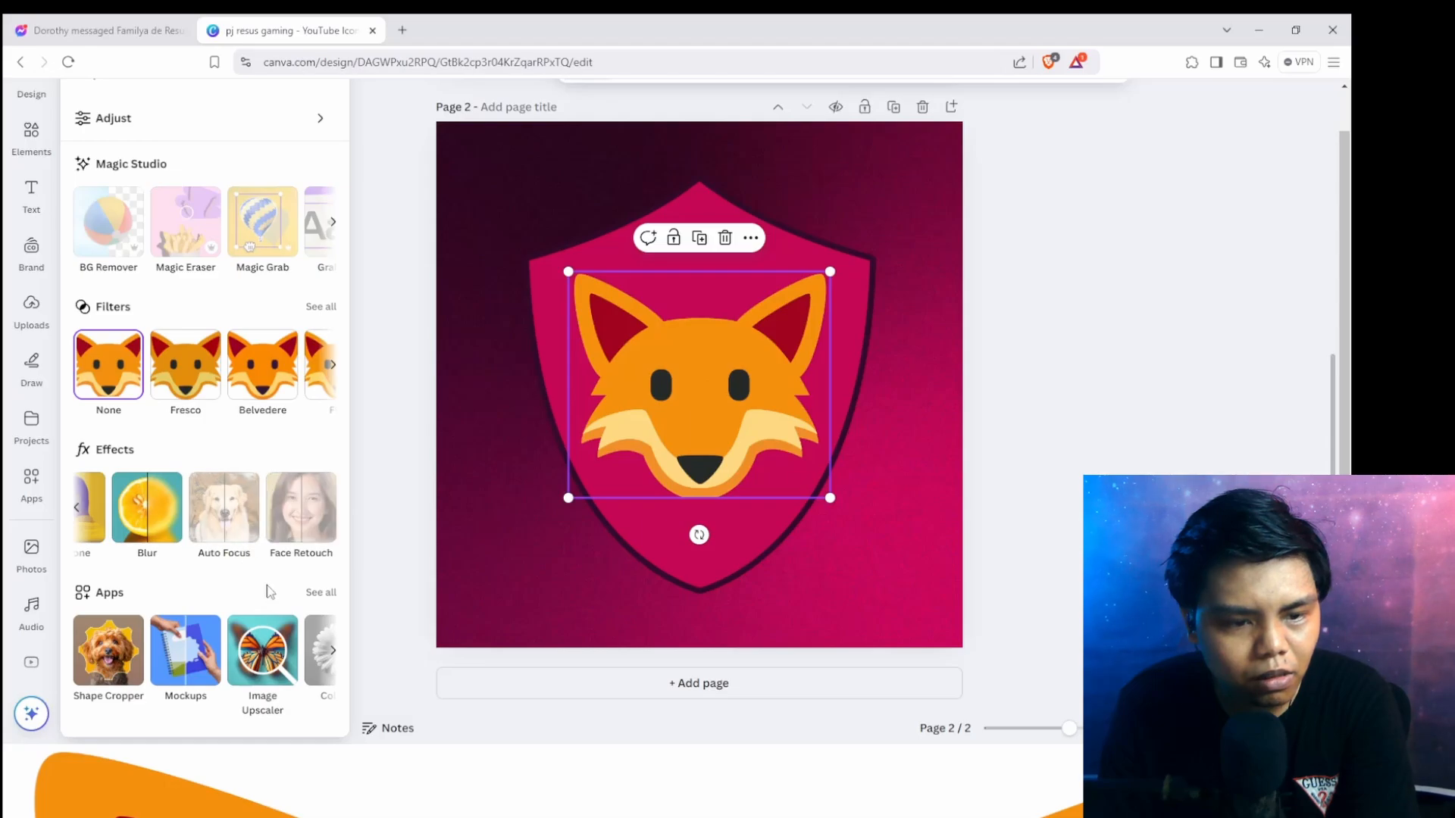
click(334, 652)
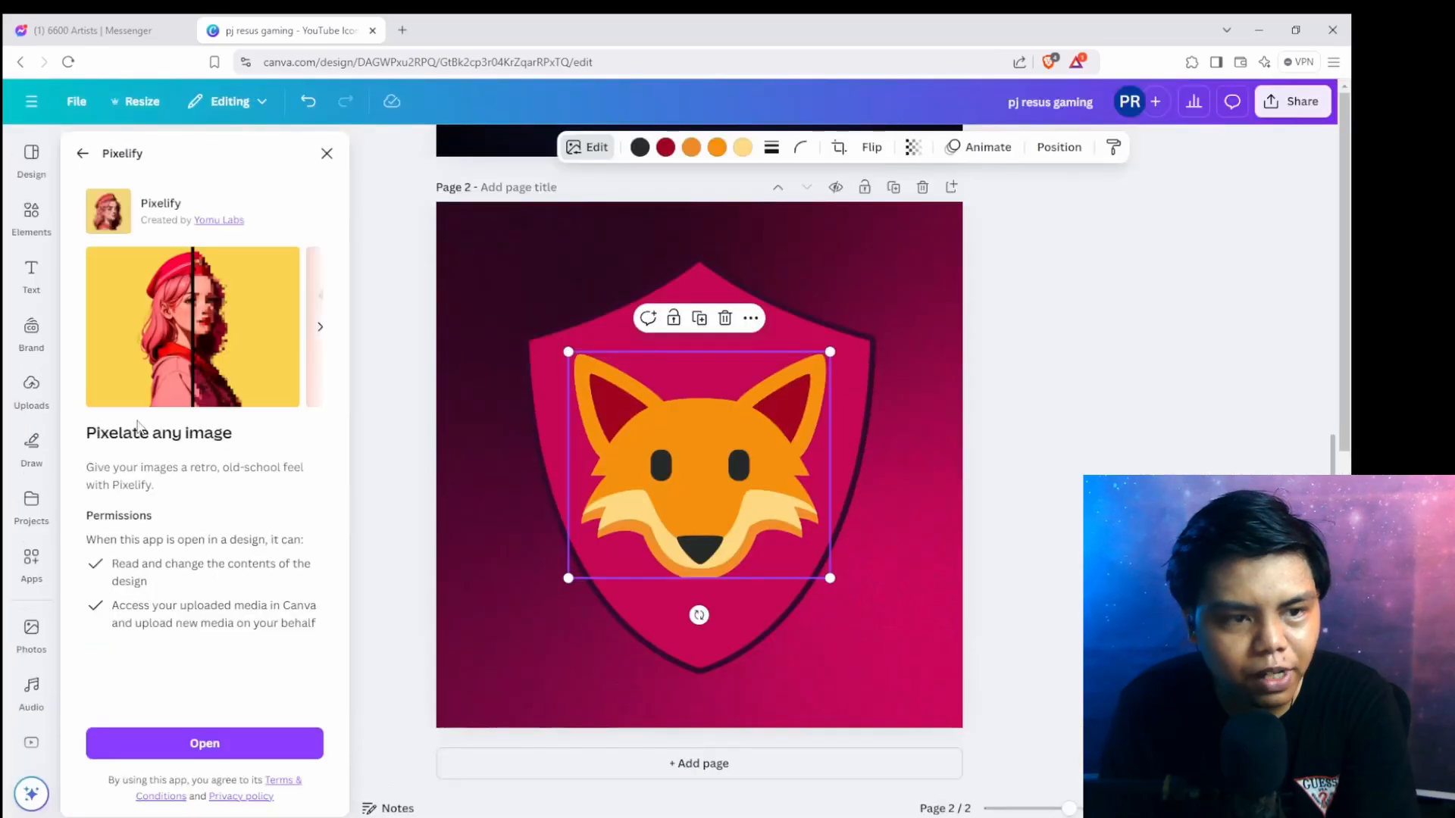
click(218, 740)
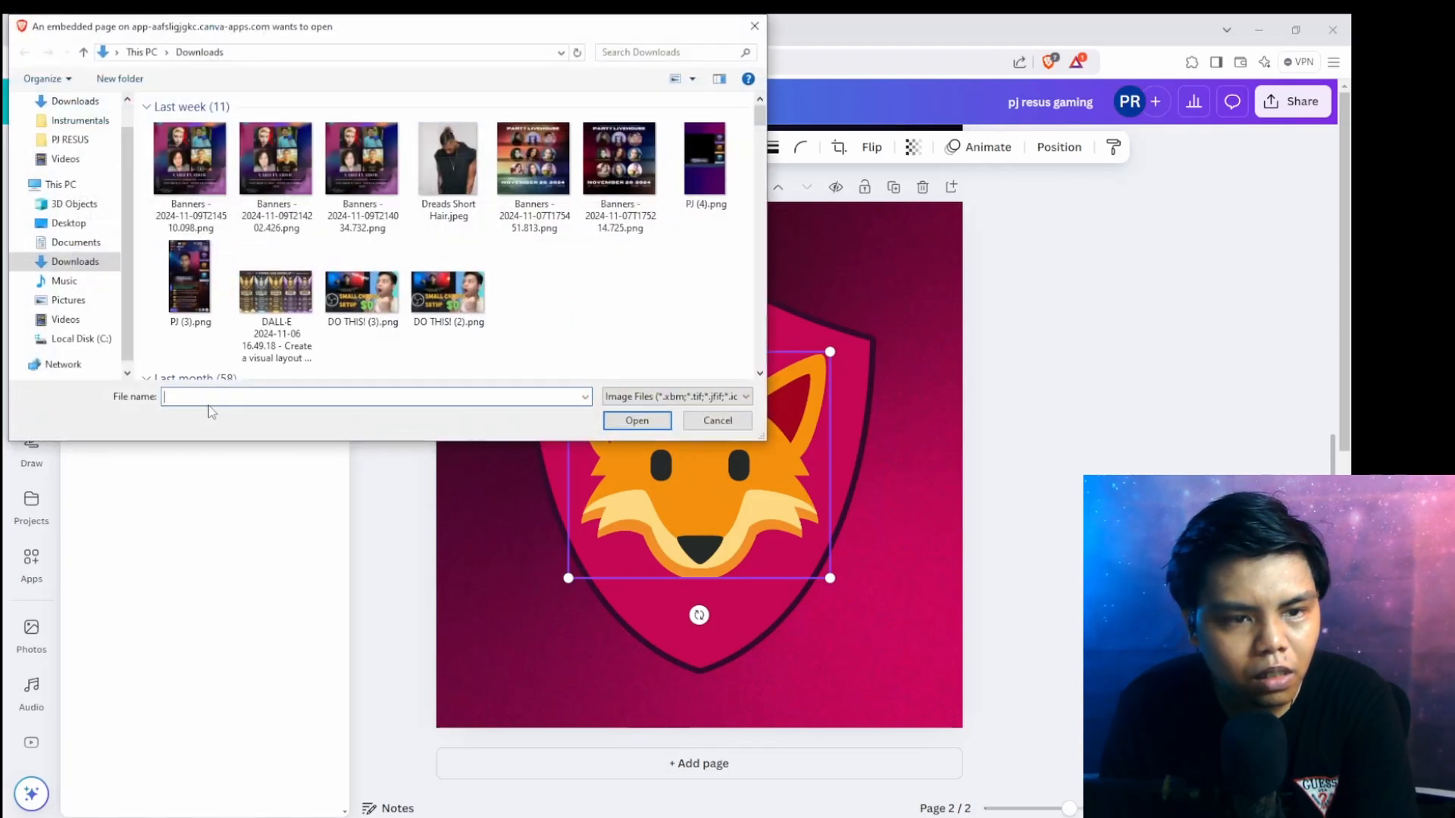
click(742, 424)
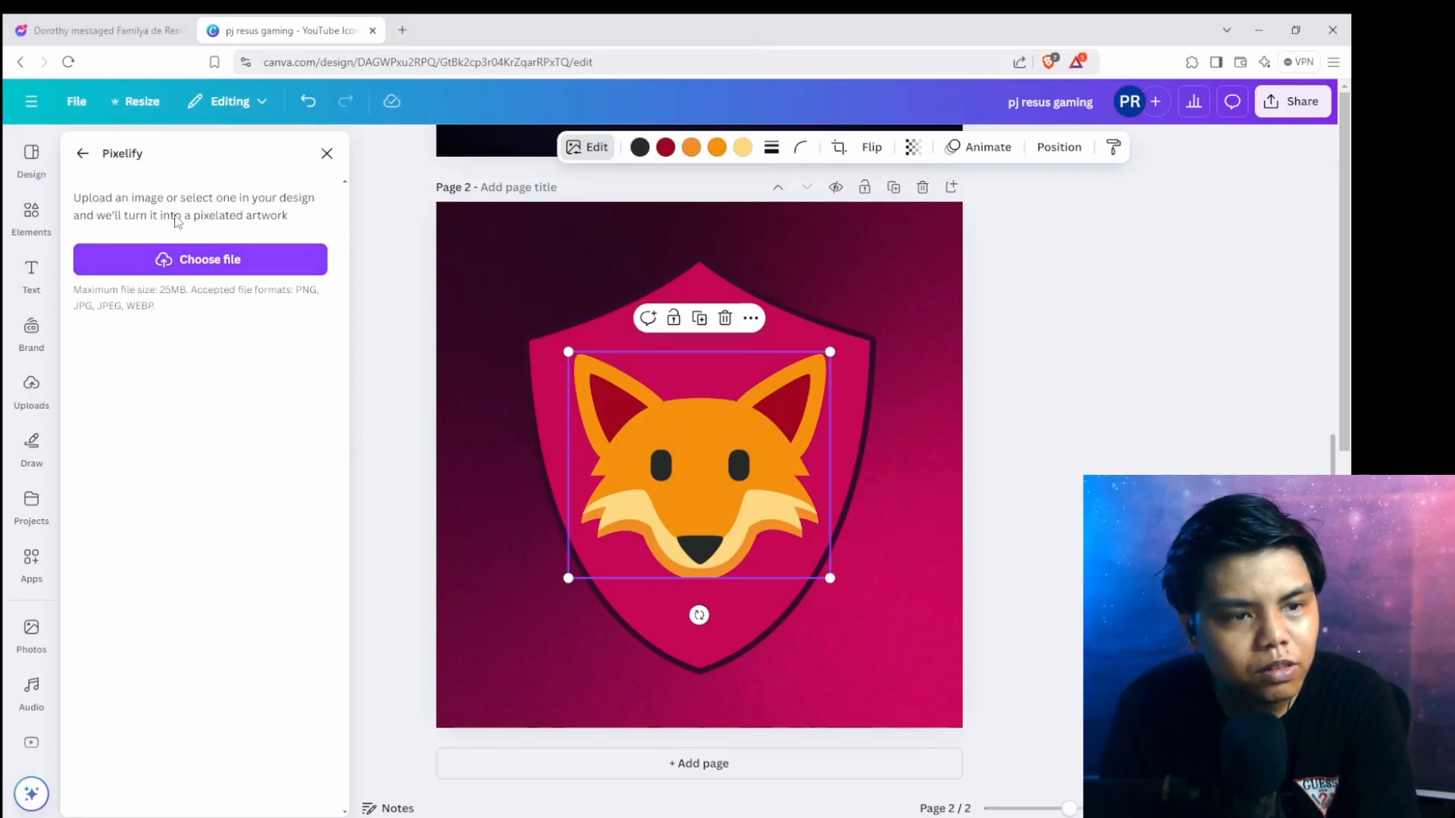
mouse_move(669, 472)
mouse_down()
mouse_move(134, 306)
mouse_move(445, 373)
mouse_move(685, 469)
mouse_up()
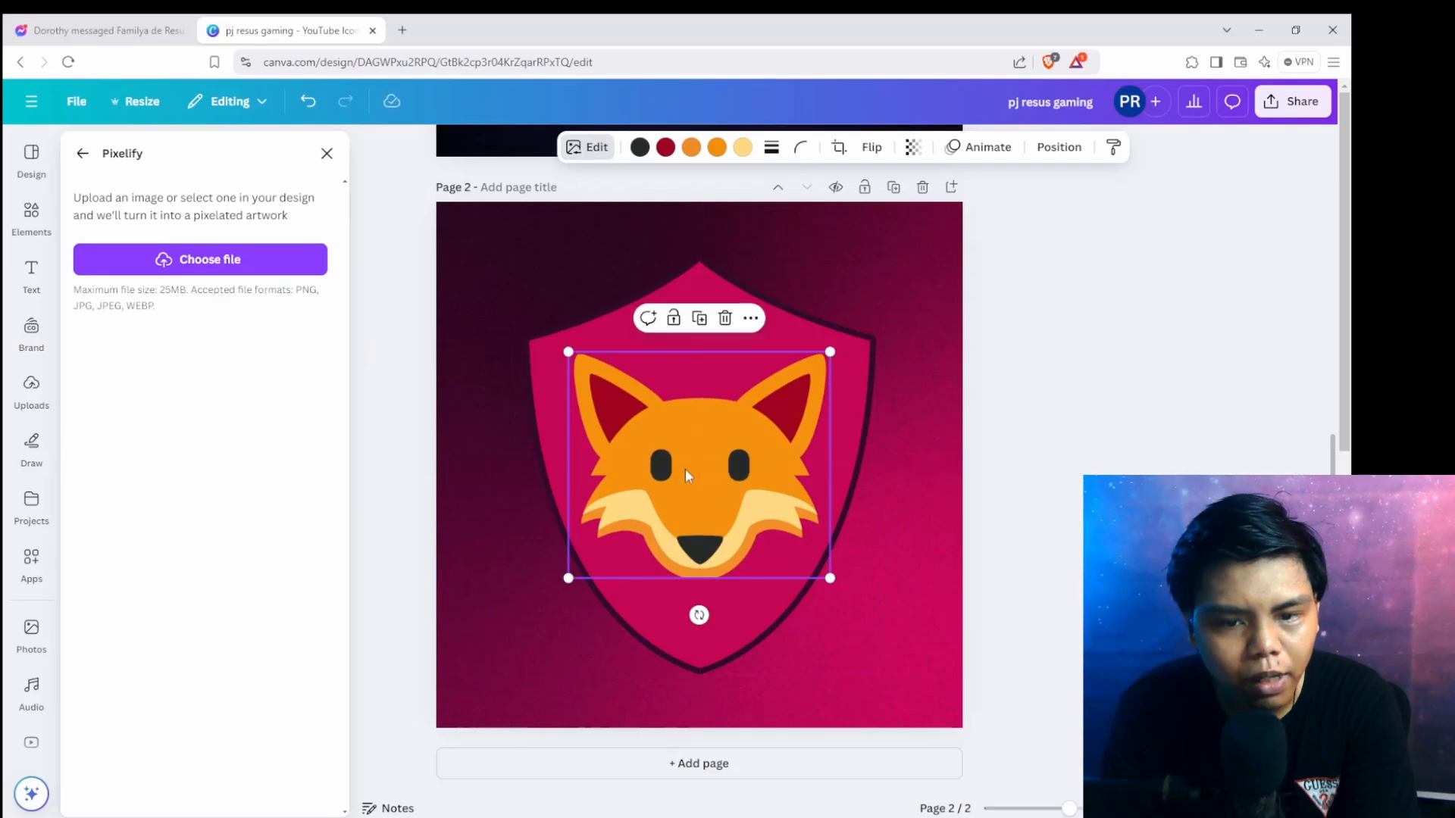
click(327, 153)
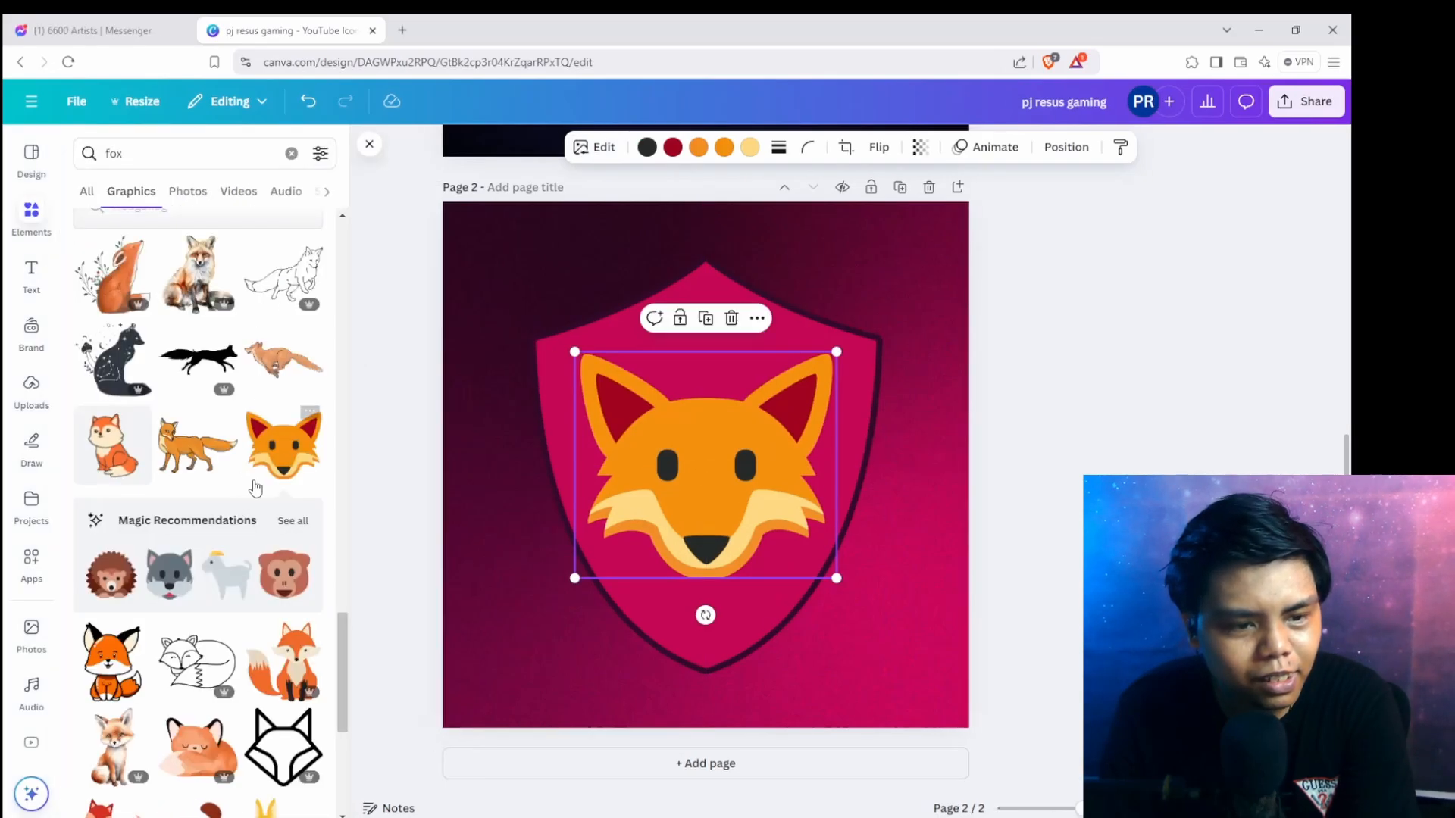
Replace the orange fox face with the black sitting fox silhouette, enlarge it to span most of the shield, and deselect it.
key(Delete)
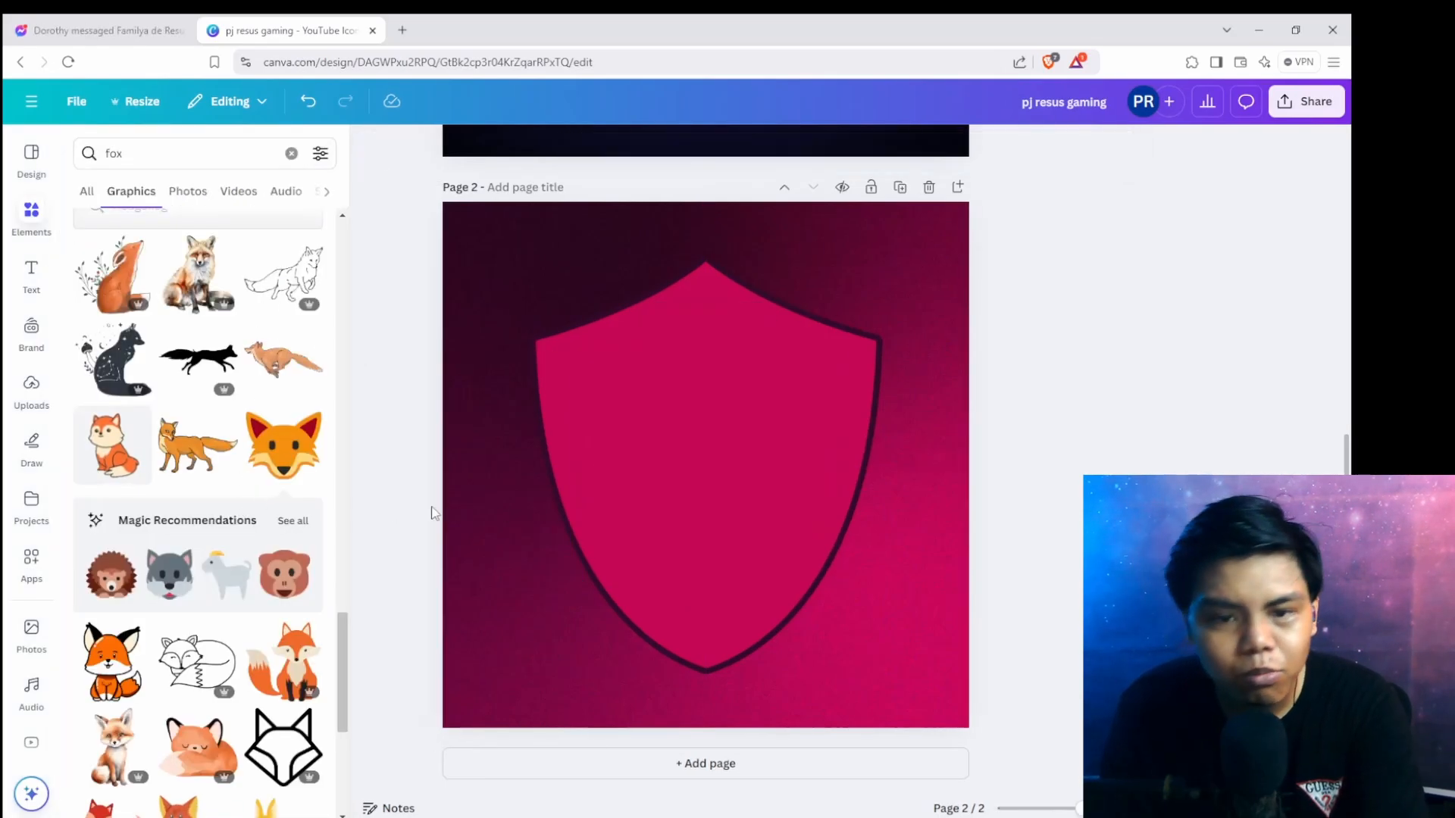
scroll(253, 545, down, 4)
scroll(253, 545, down, 2)
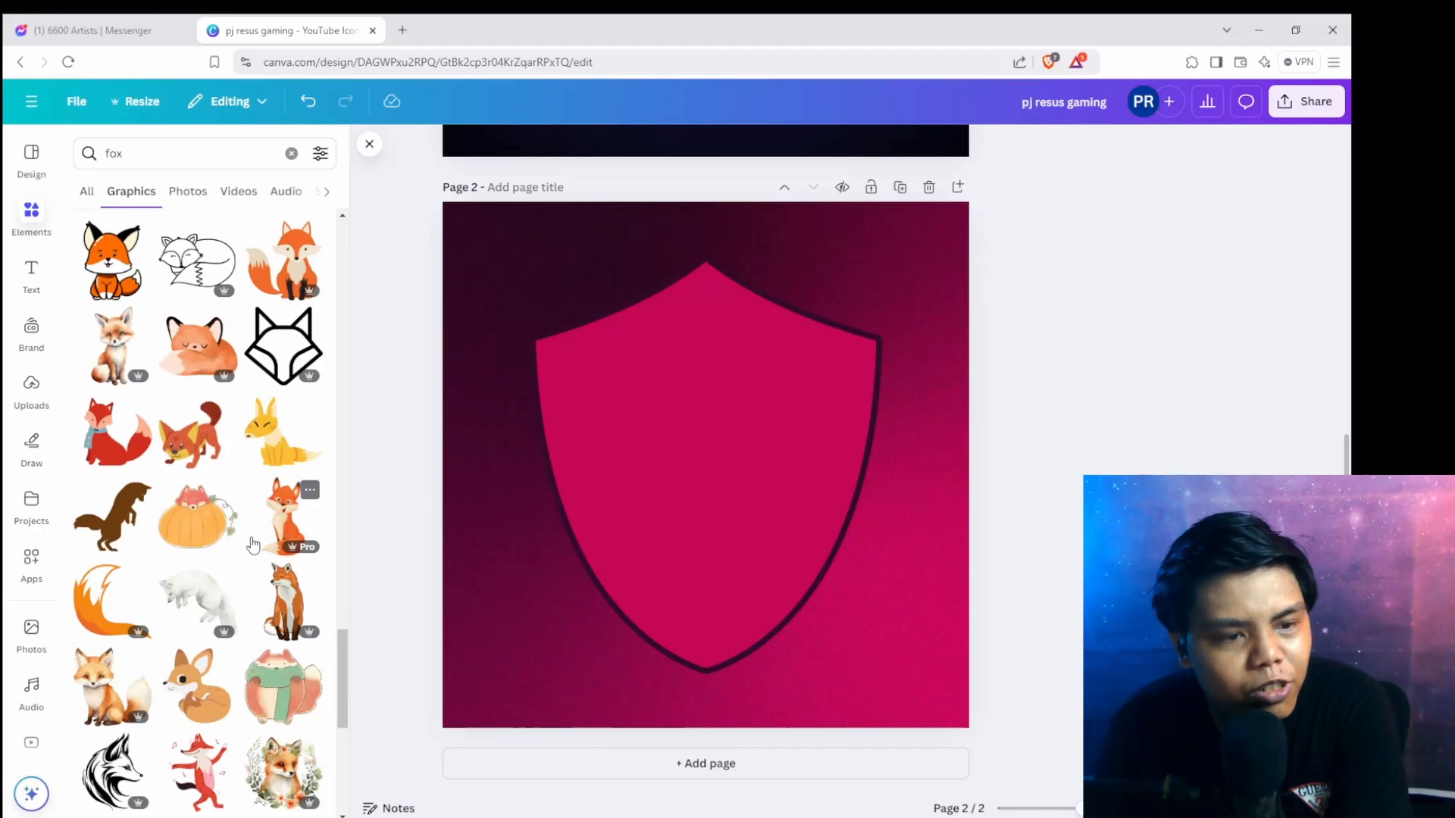
scroll(241, 542, down, 3)
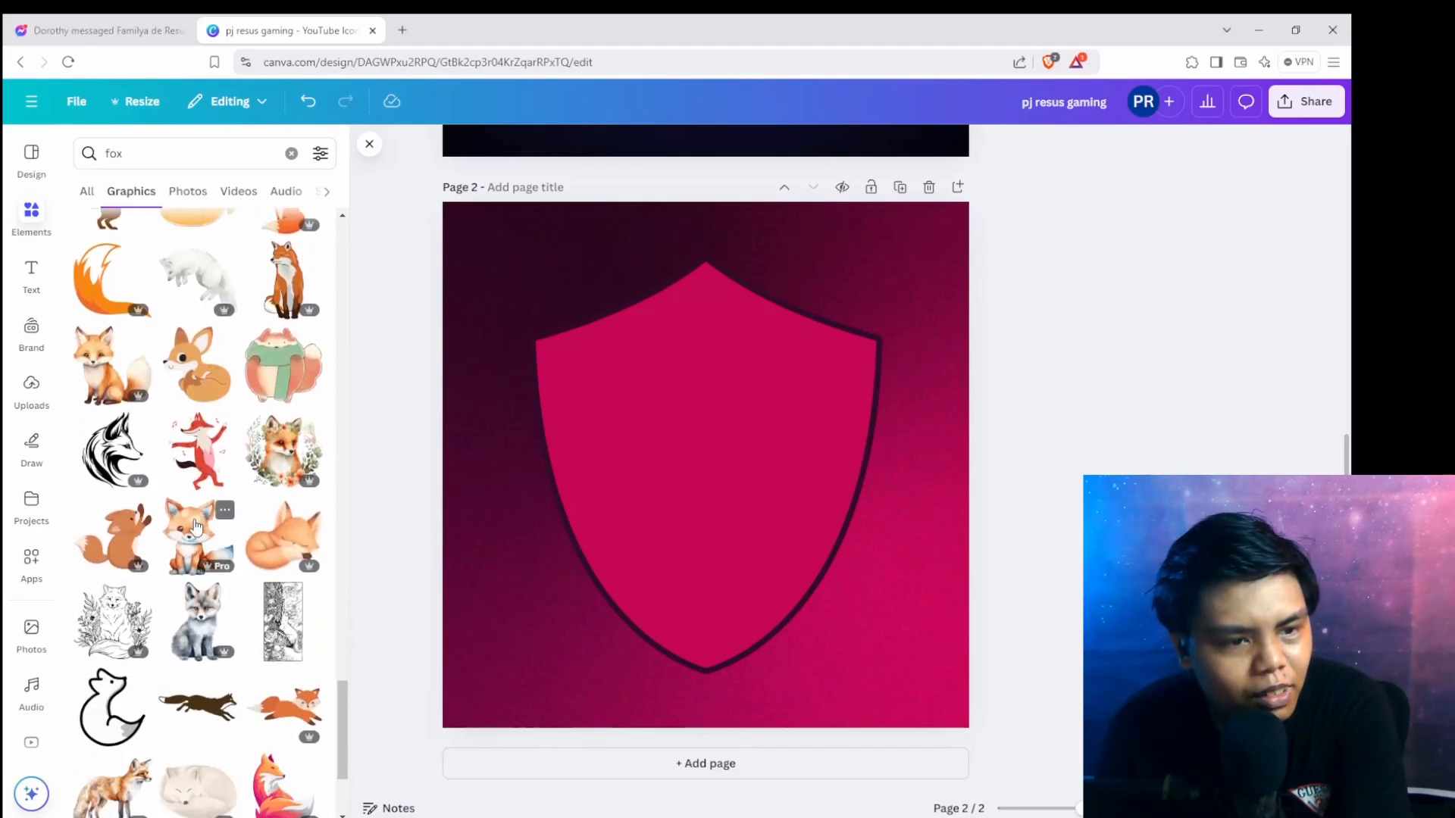
scroll(196, 525, down, 3)
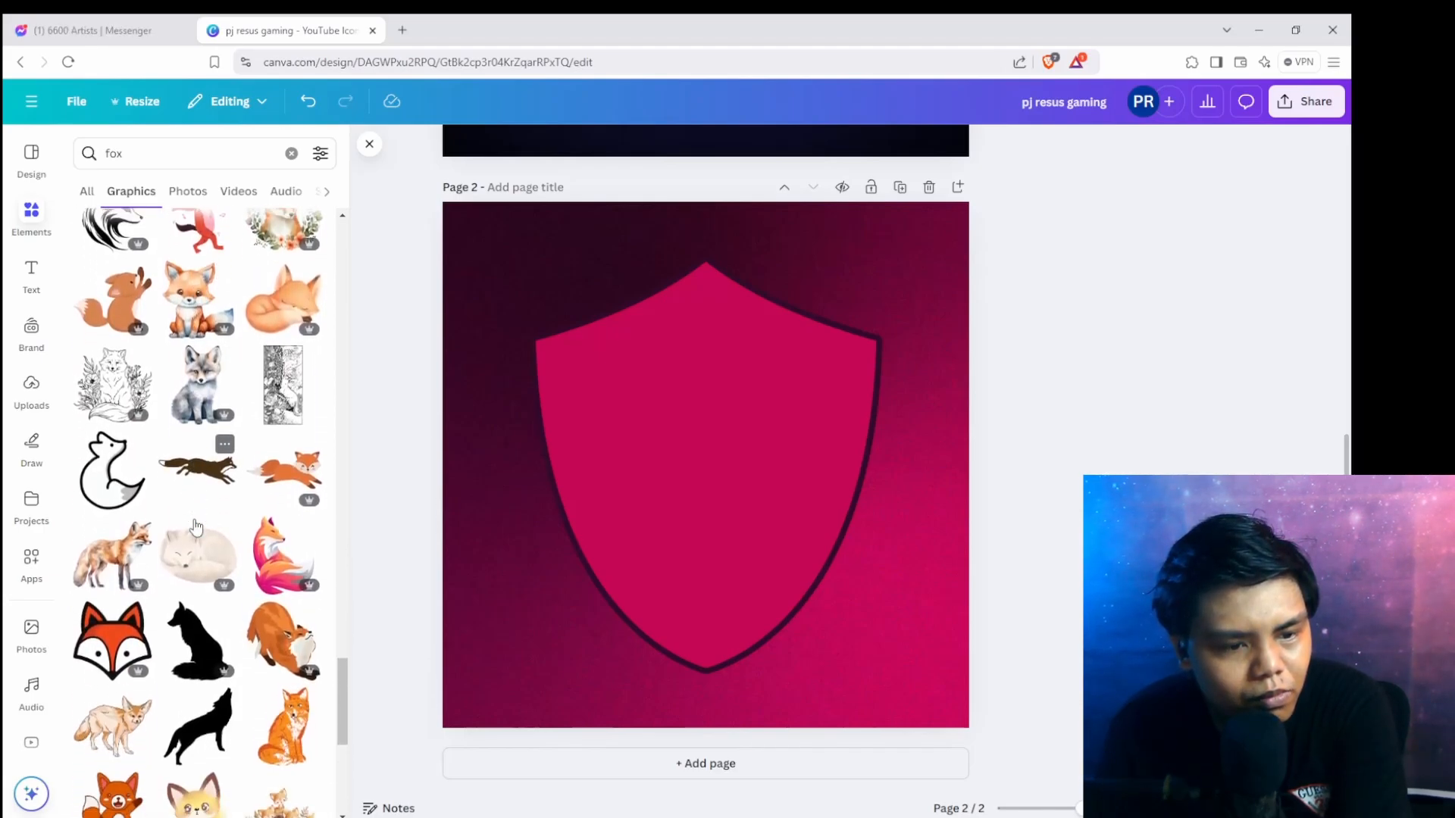
scroll(195, 525, down, 2)
scroll(237, 539, down, 6)
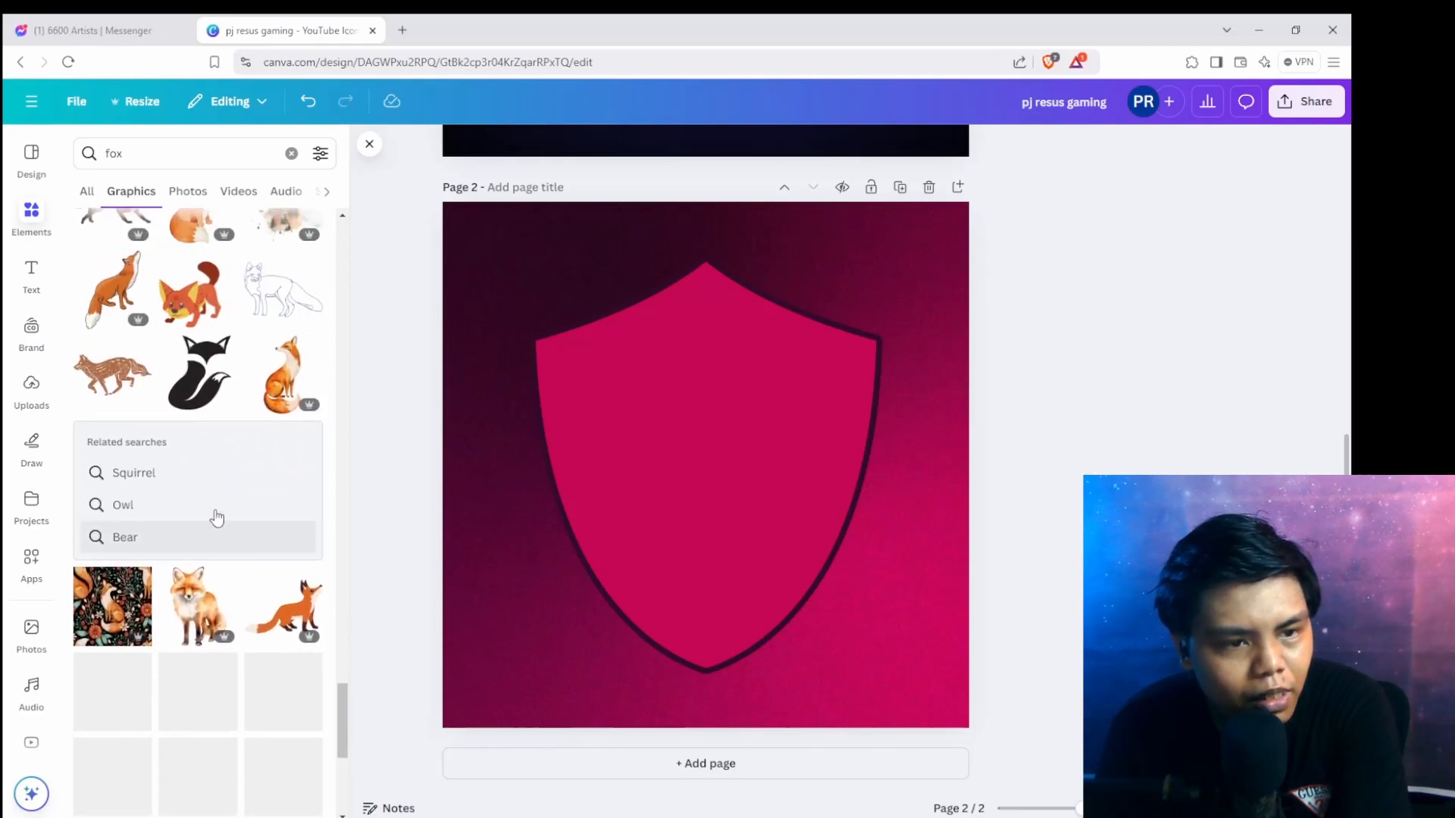
click(199, 368)
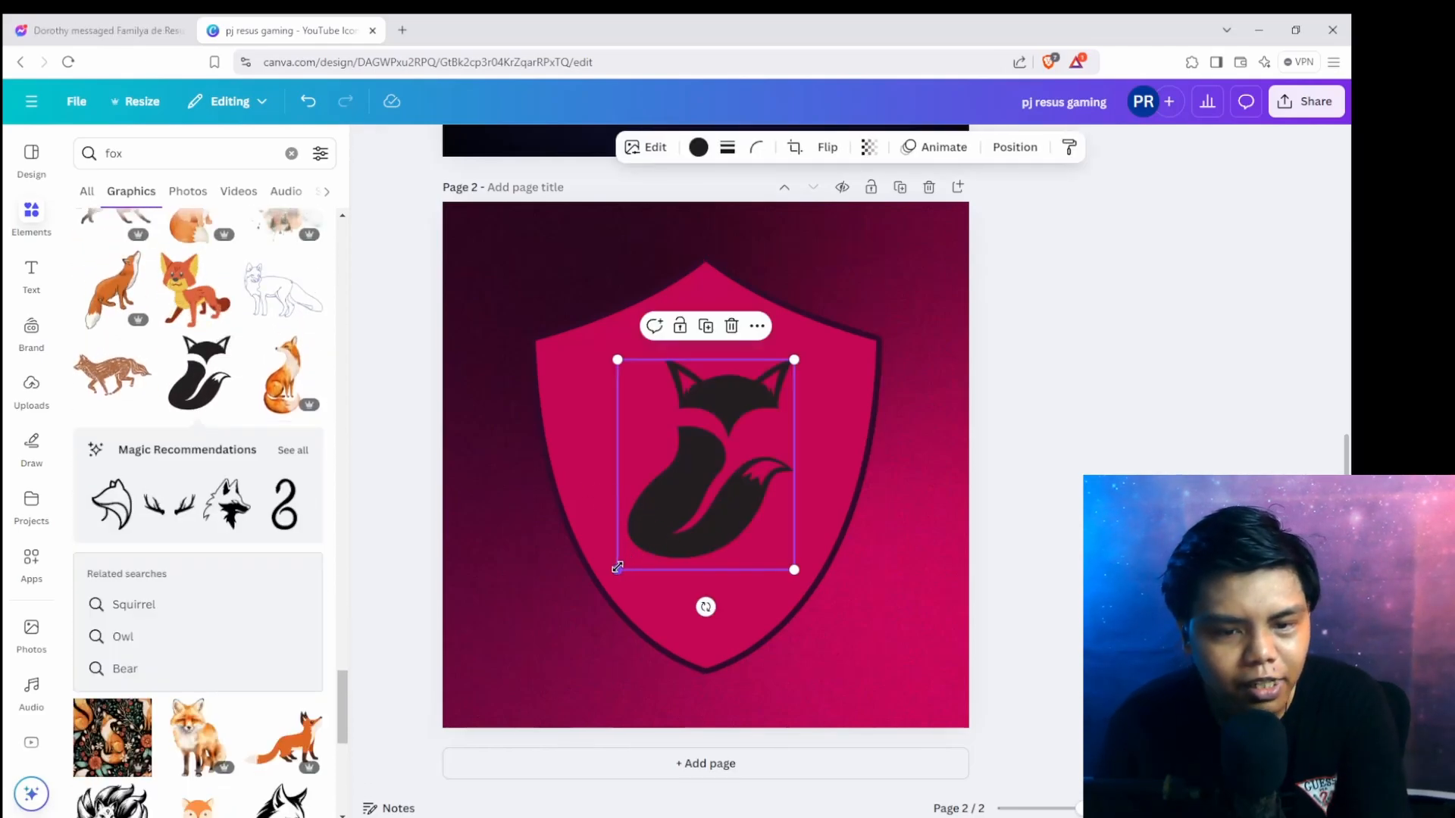
drag(617, 568, 588, 601)
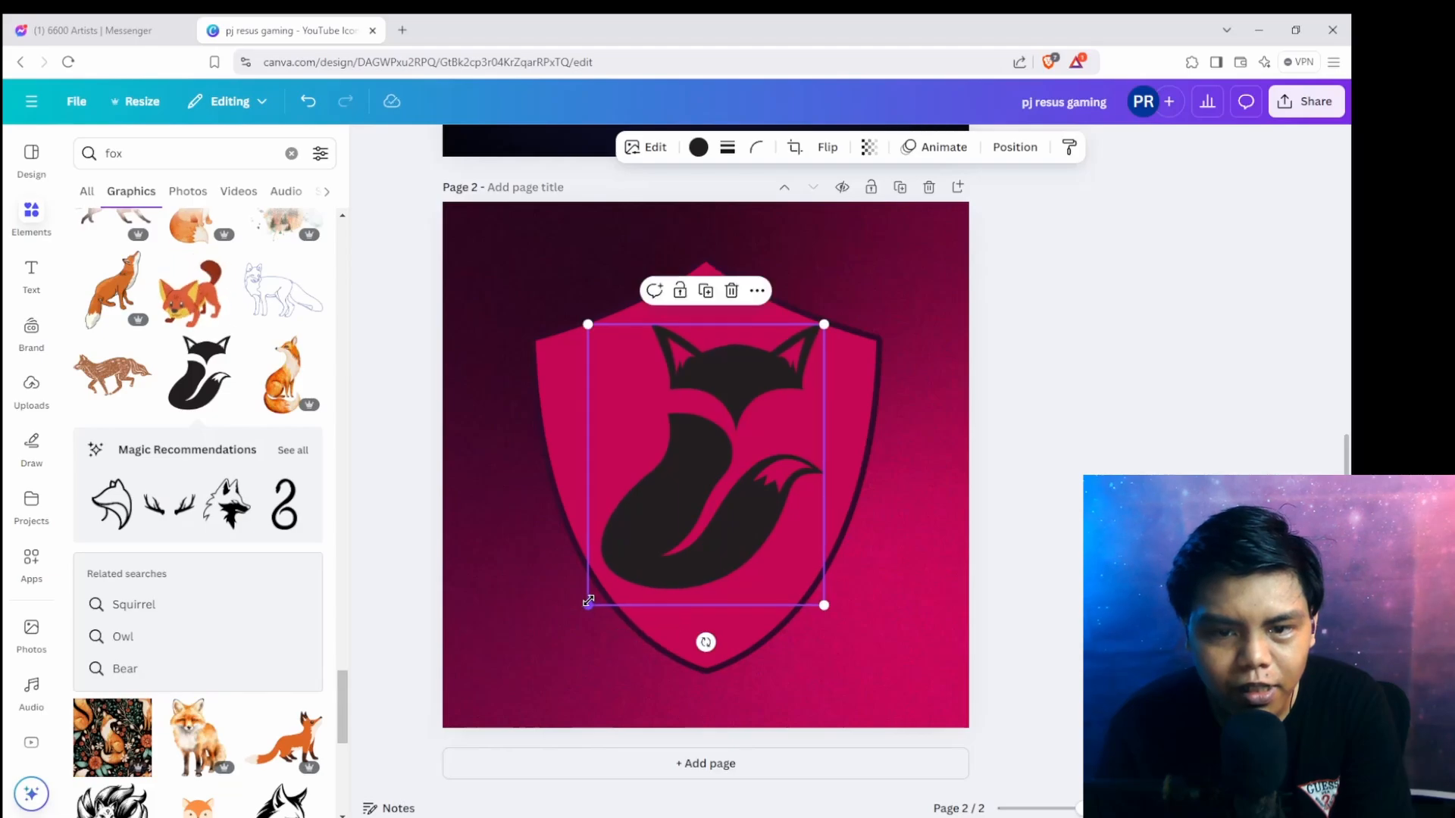
click(1085, 433)
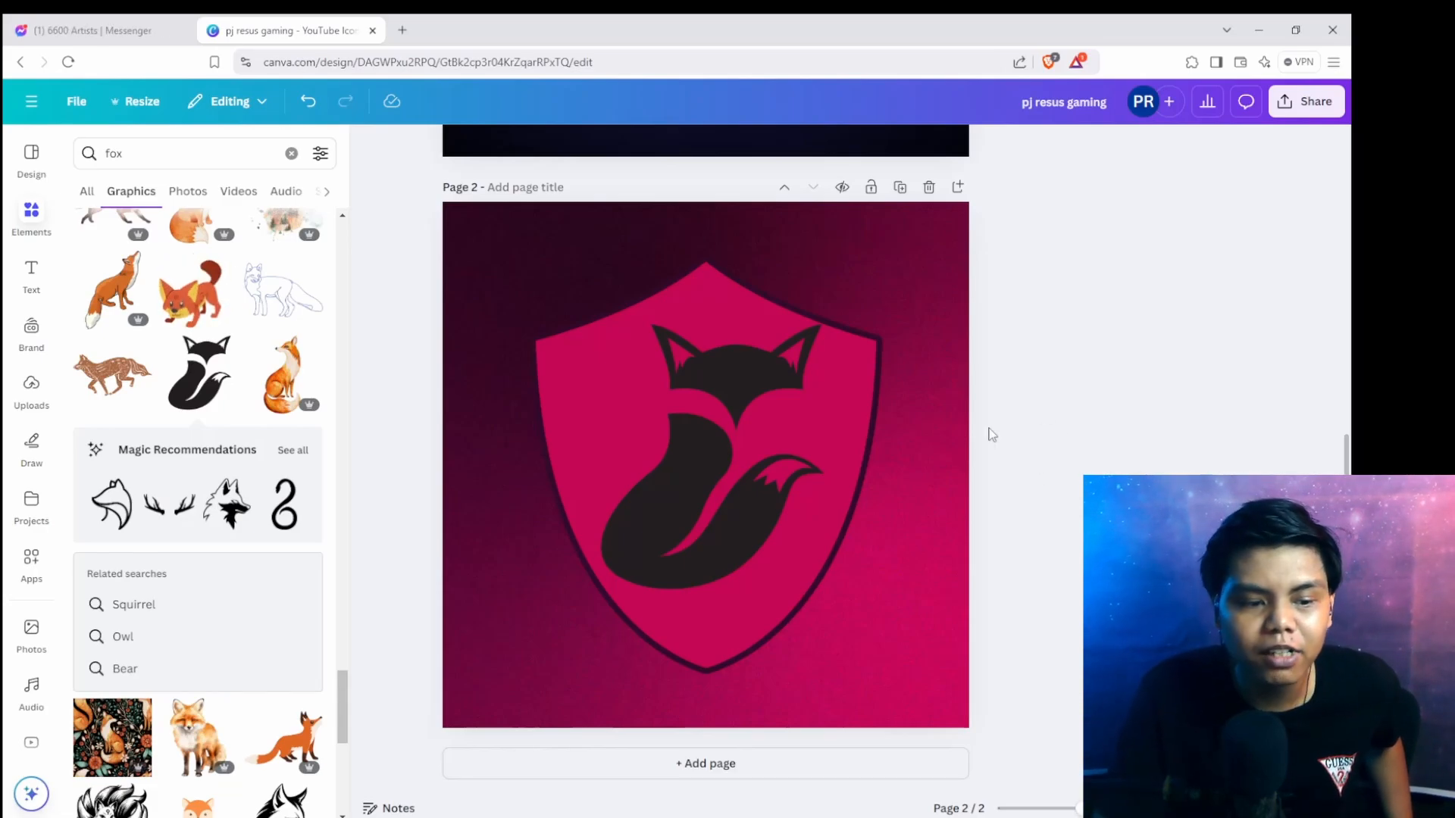
Replace the black fox silhouette on the shield with the beige fox mask graphic with orange markings.
scroll(285, 580, down, 4)
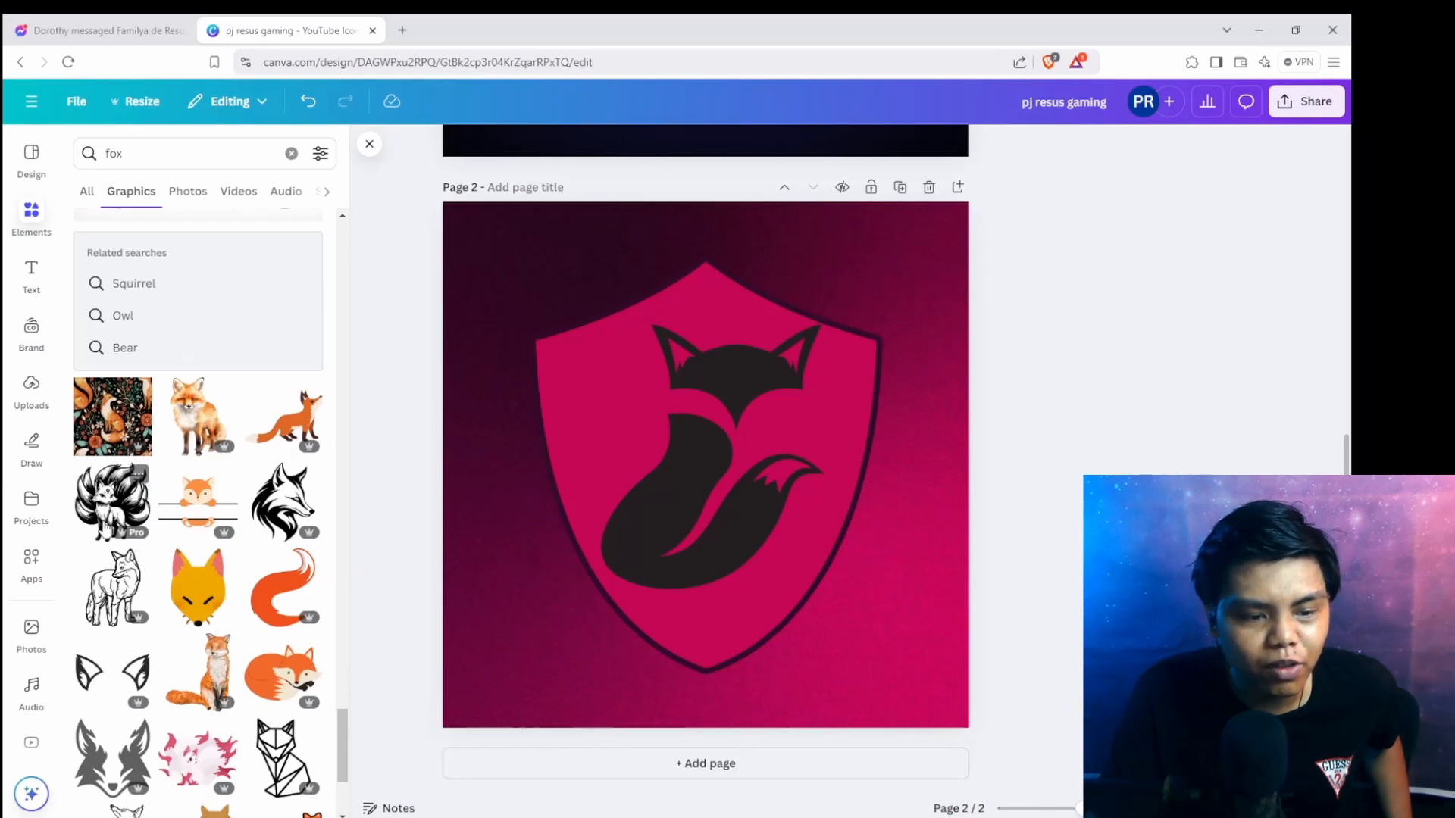
scroll(96, 523, down, 3)
scroll(220, 561, down, 4)
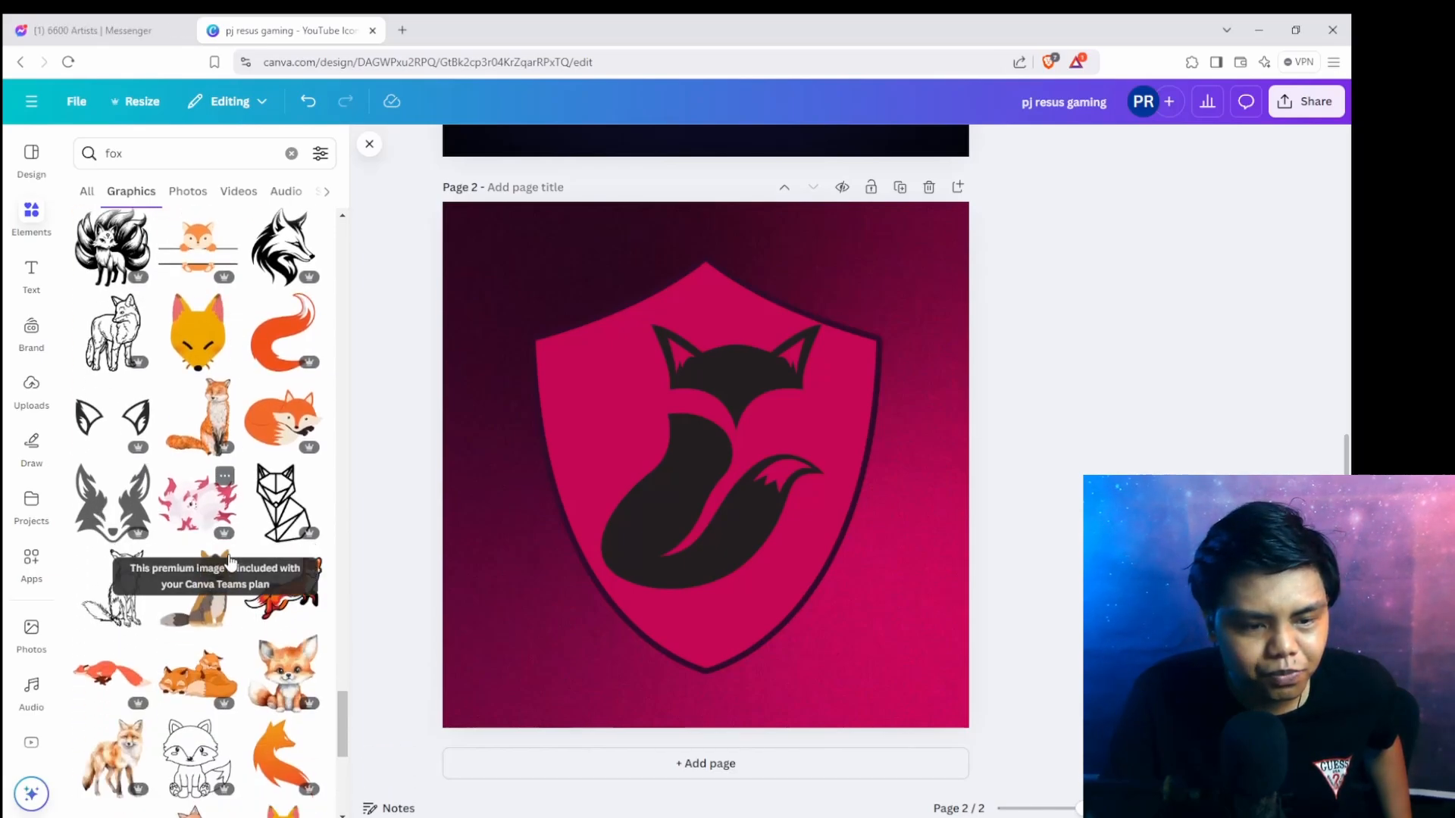
scroll(207, 584, down, 3)
scroll(209, 583, down, 3)
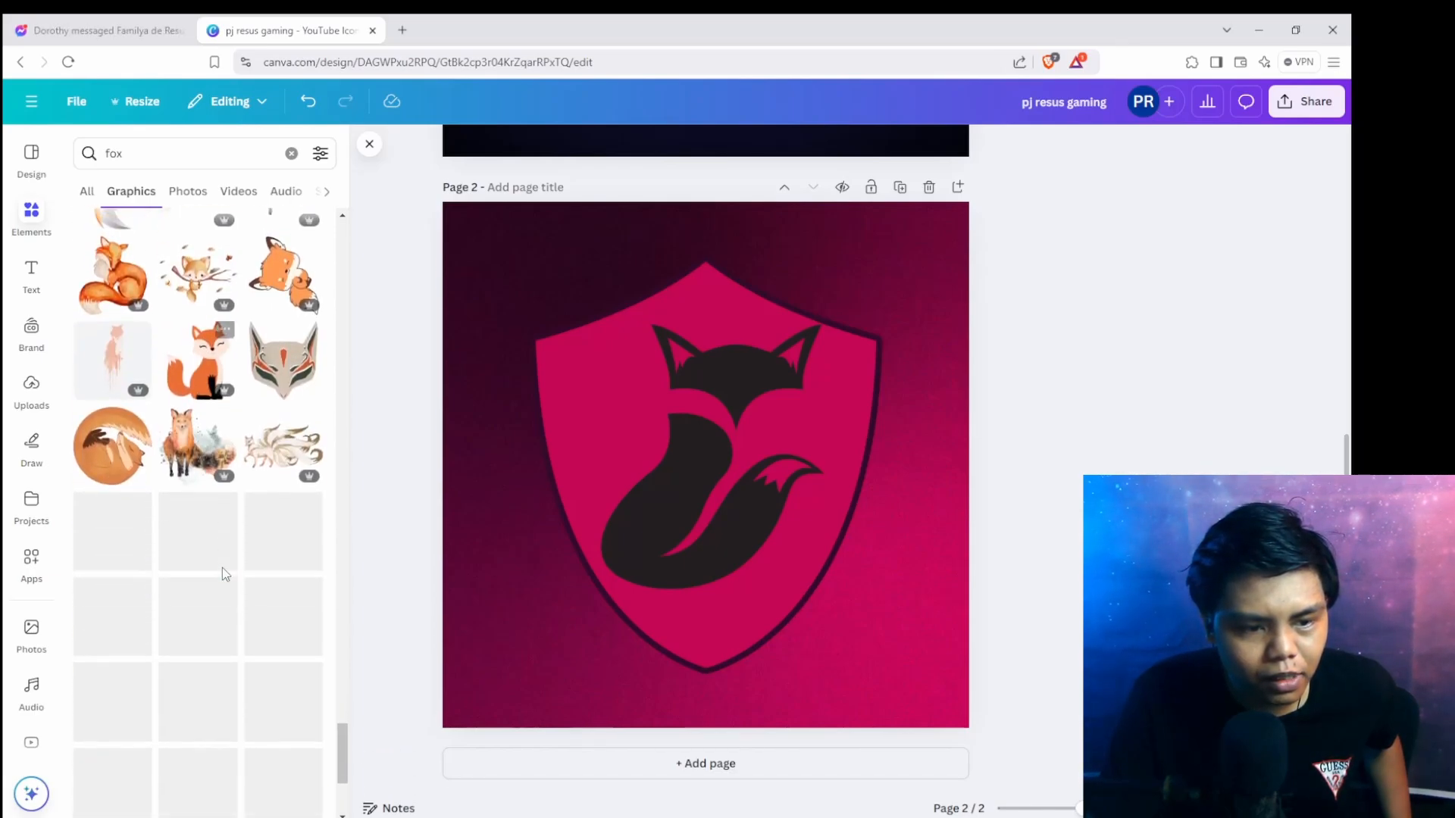
click(763, 468)
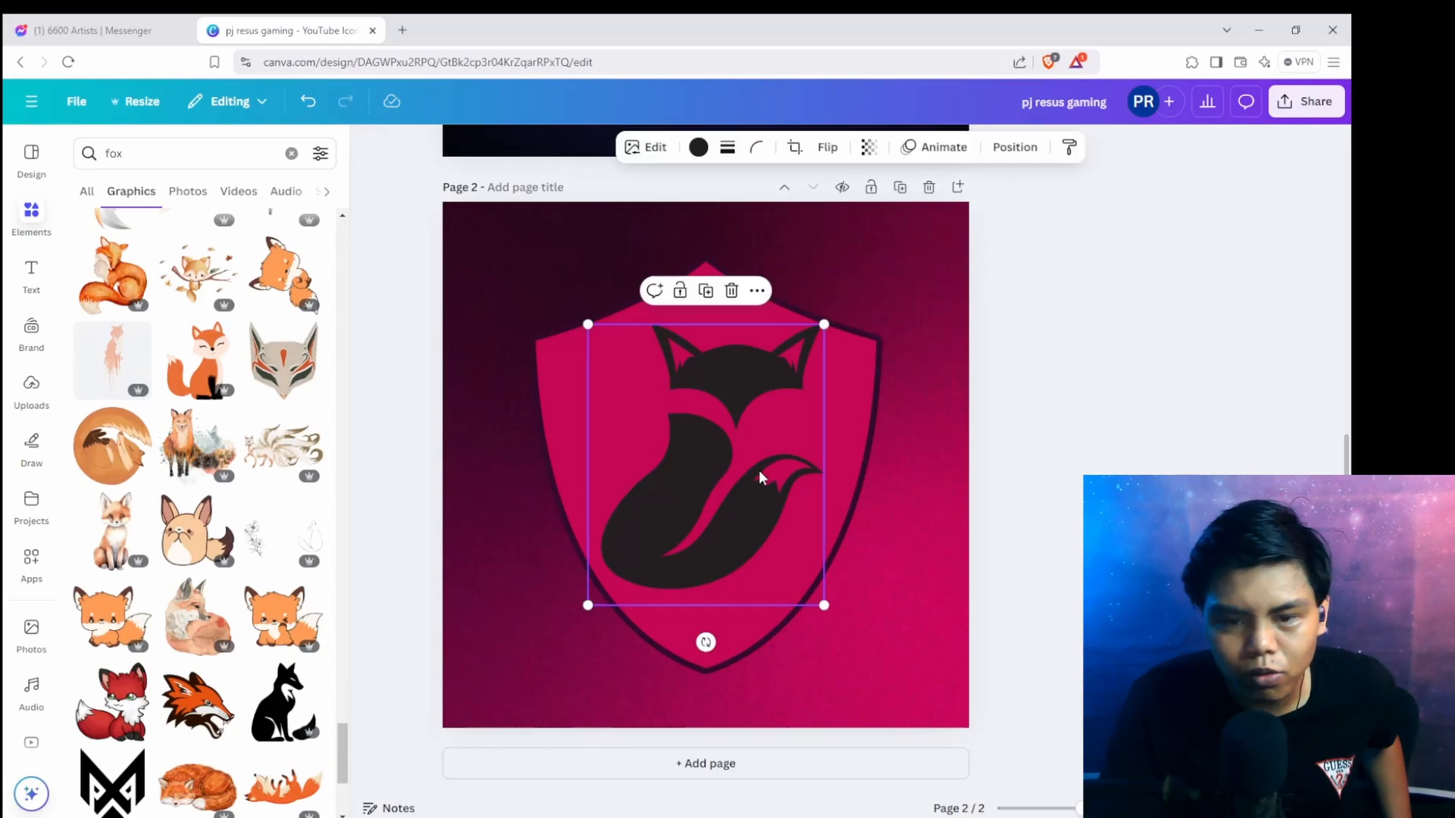
key(Delete)
click(284, 395)
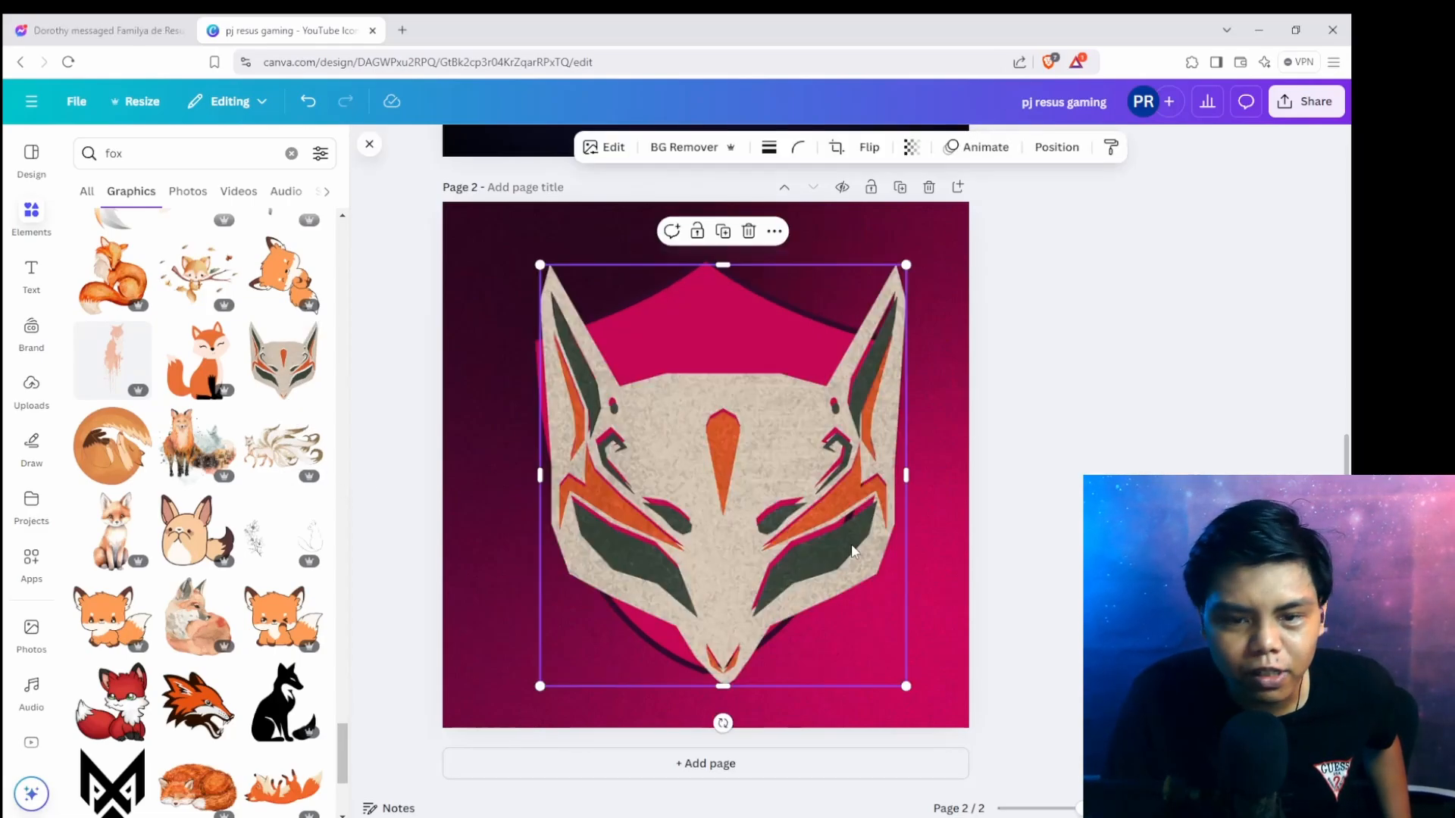
Centre the fox mask on the shield, shrink it to fit inside the shield outline, and deselect it.
drag(693, 540, 687, 530)
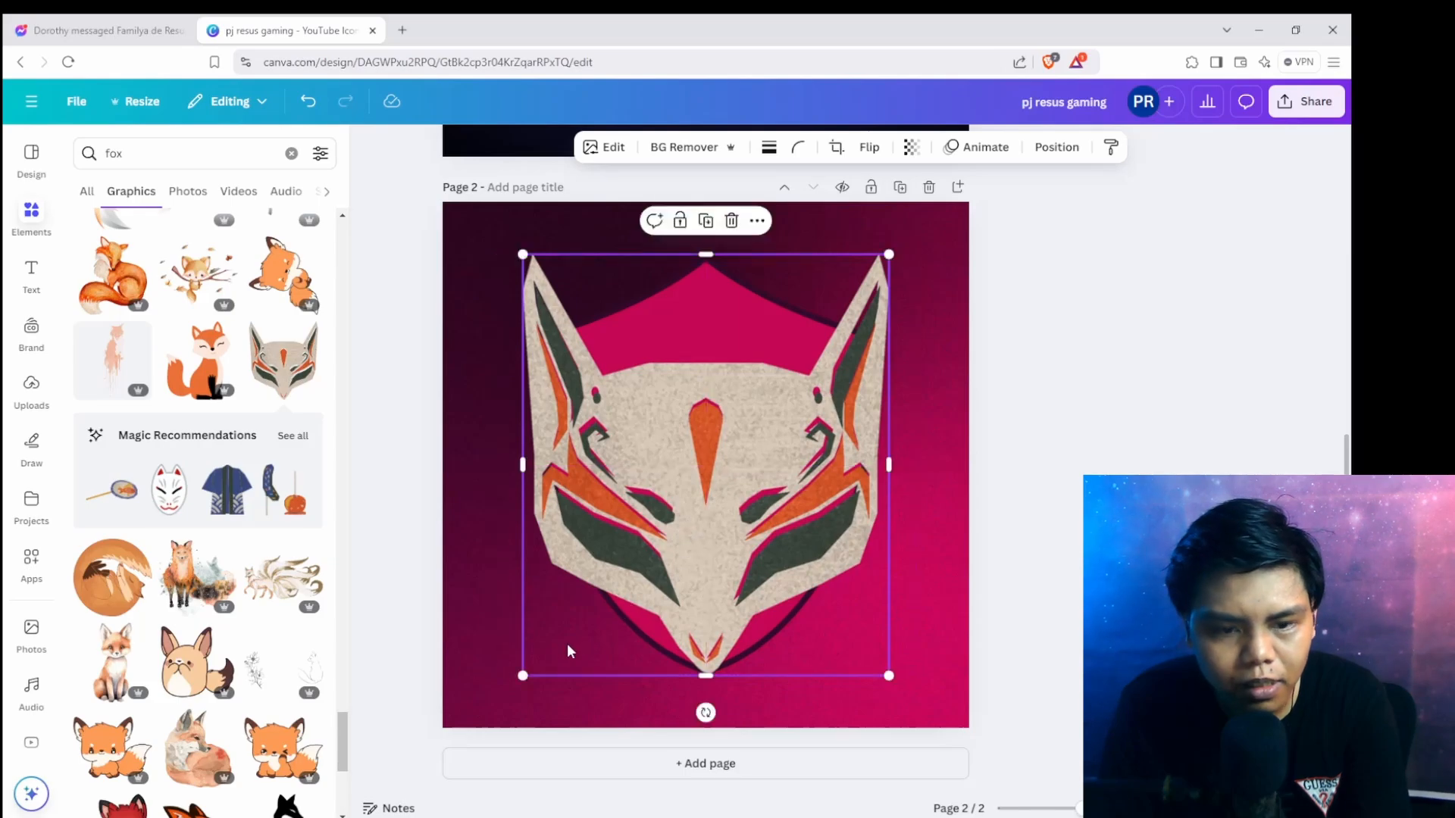
drag(522, 677, 576, 599)
key(Escape)
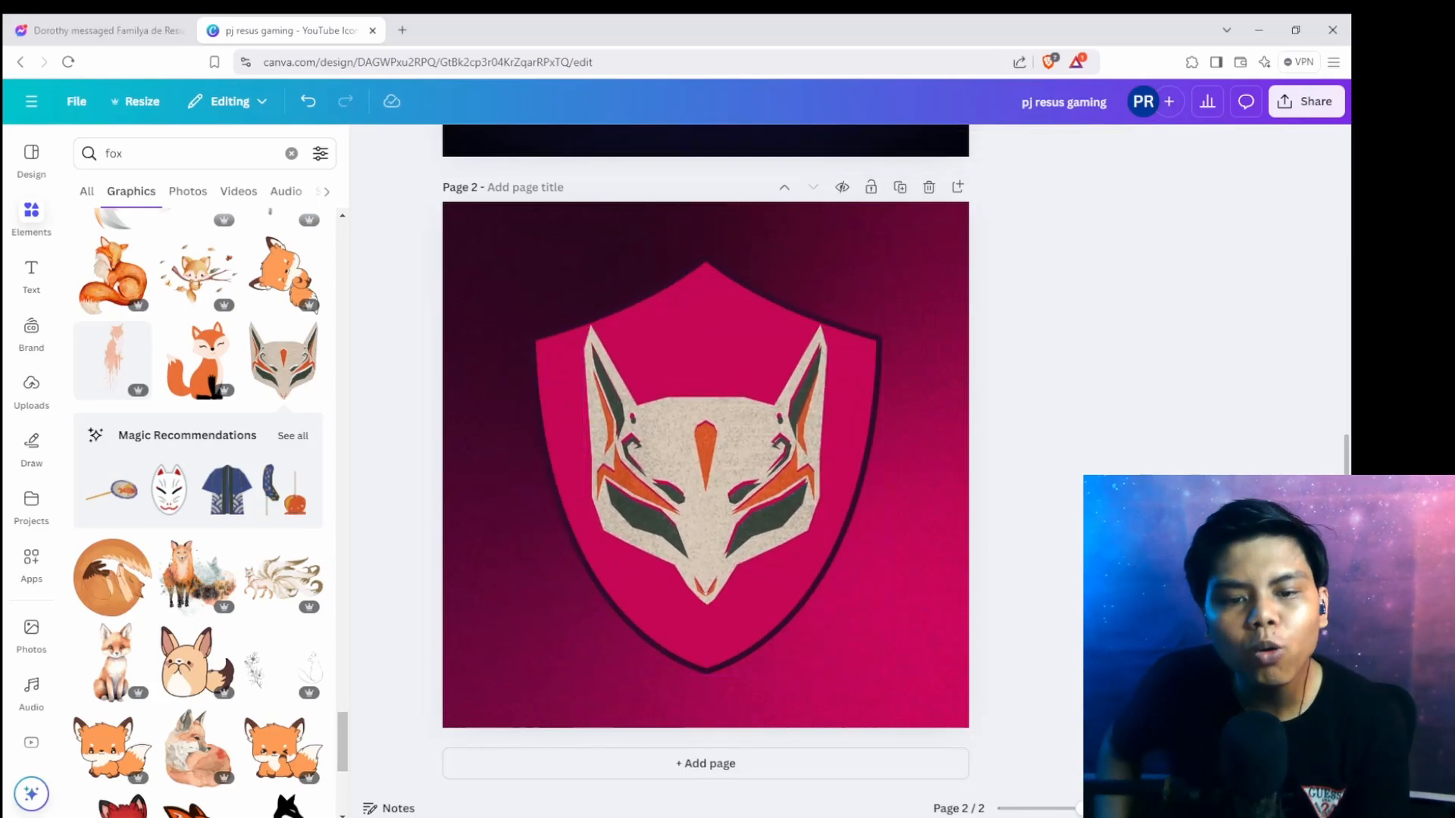